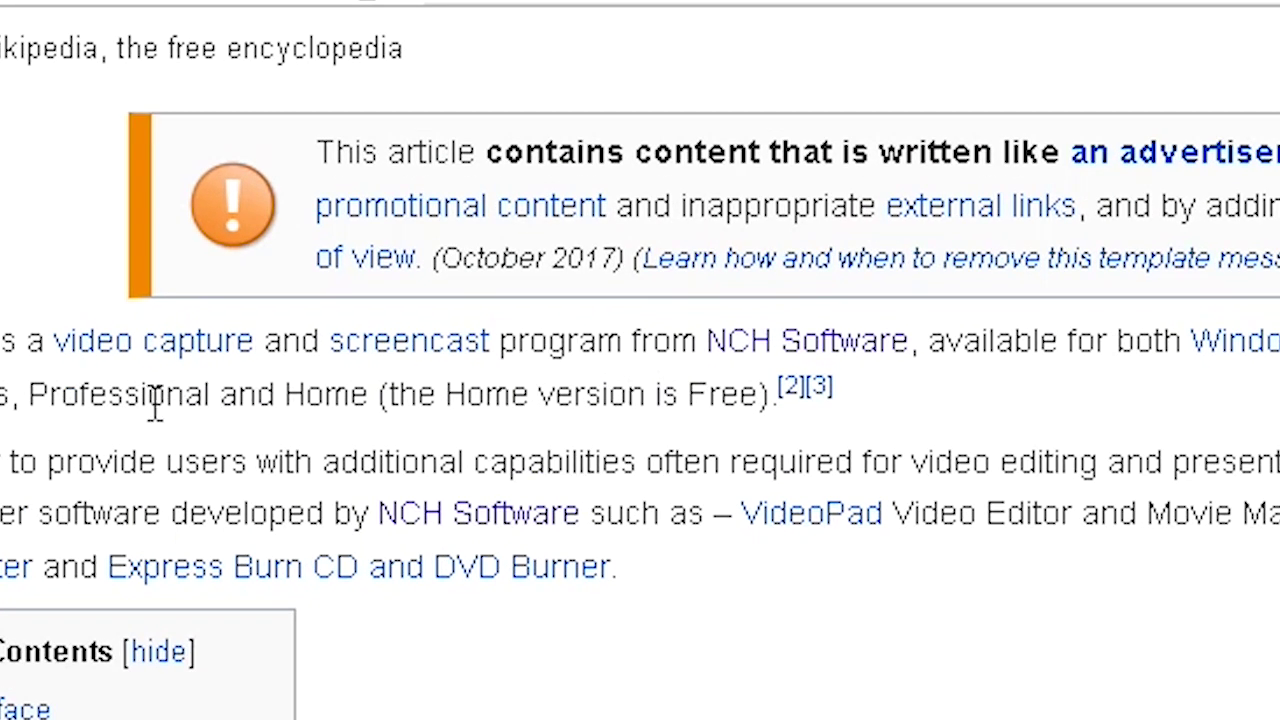
Highlight the intro phrase 'the Home version is Free' about Debut's versions
{"action": "triple_click", "coordinate": [155, 405]}
{"action": "double_click", "coordinate": [331, 410]}
{"action": "left_click", "coordinate": [405, 408]}
{"action": "left_click_drag", "start_coordinate": [389, 400], "coordinate": [760, 394]}
{"action": "left_click", "coordinate": [668, 410]}
Go to nchsoftware.com and open the Debut video recorder page from Products
{"action": "left_click", "coordinate": [342, 54]}
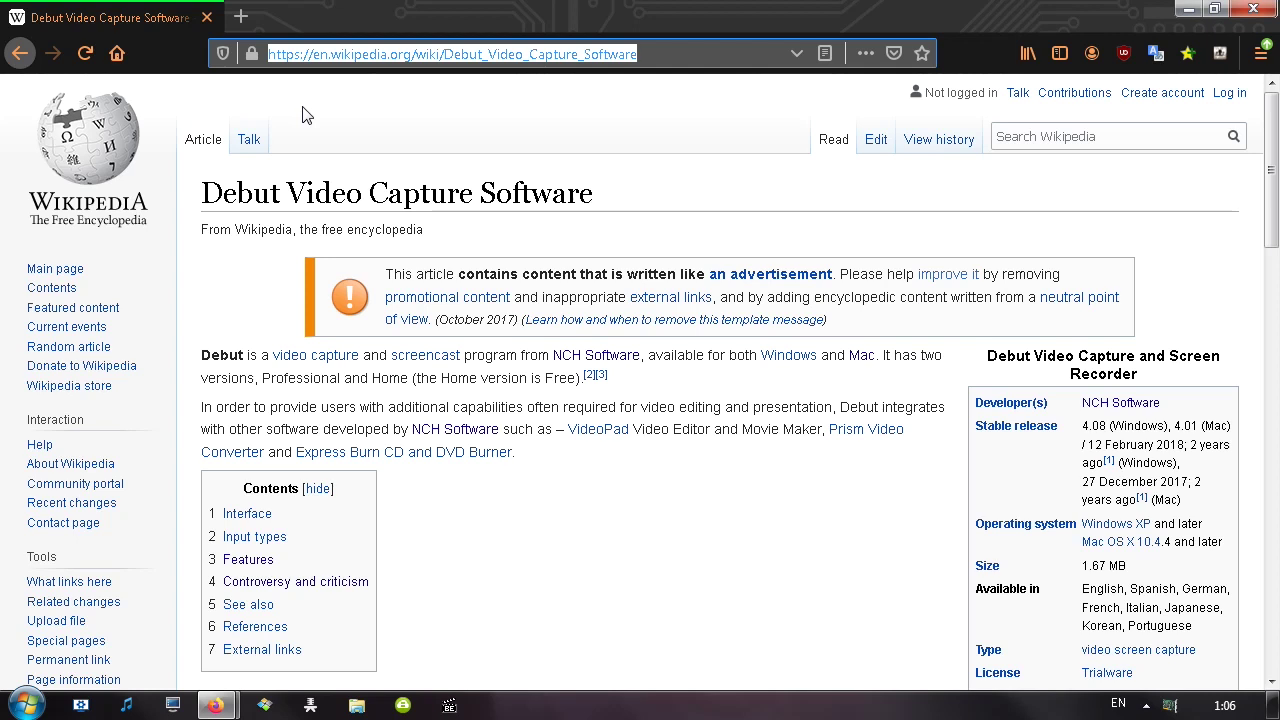
{"action": "key", "text": "Return"}
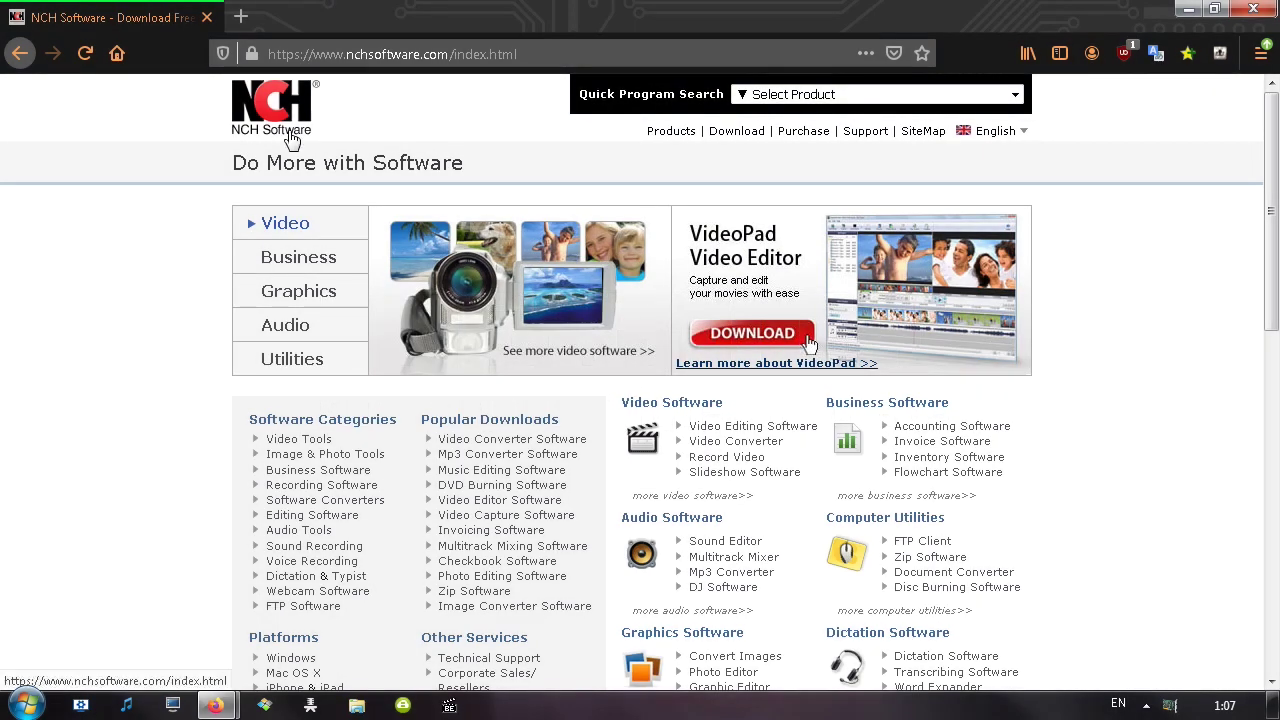
{"action": "scroll", "coordinate": [208, 347], "scroll_direction": "down", "scroll_amount": 2}
{"action": "scroll", "coordinate": [208, 347], "scroll_direction": "down", "scroll_amount": 2}
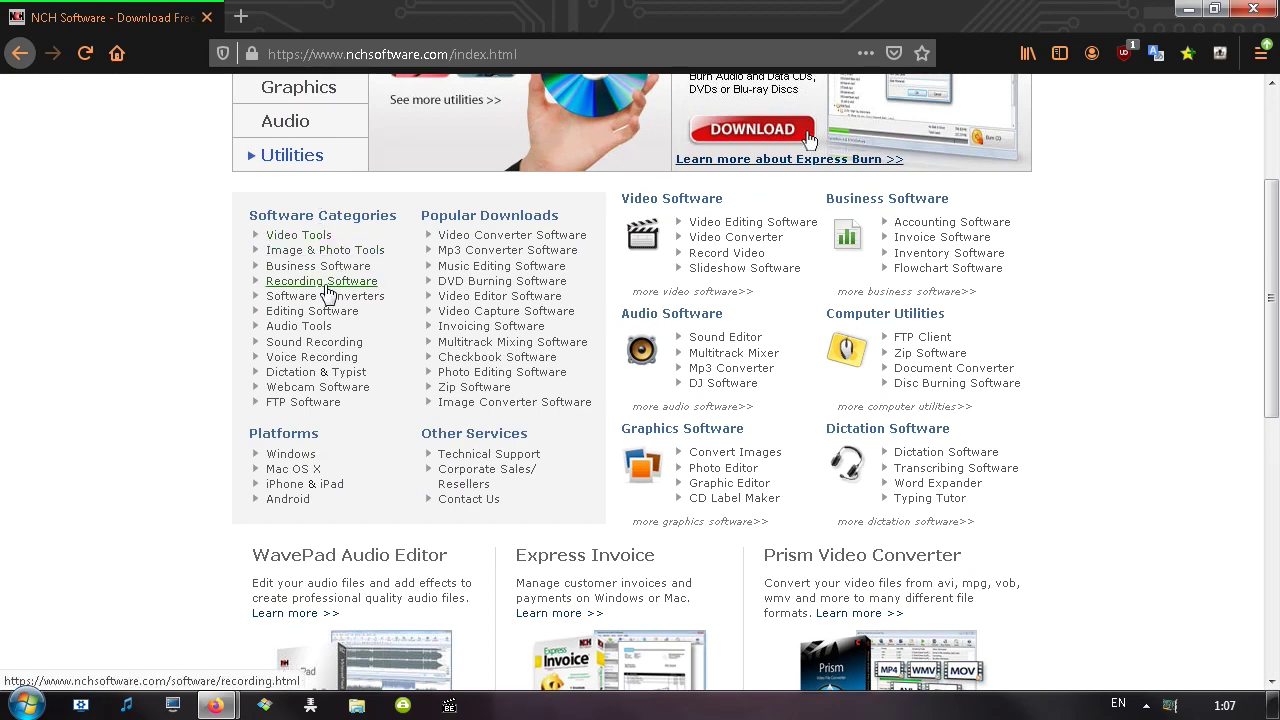
{"action": "scroll", "coordinate": [312, 325], "scroll_direction": "up", "scroll_amount": 4}
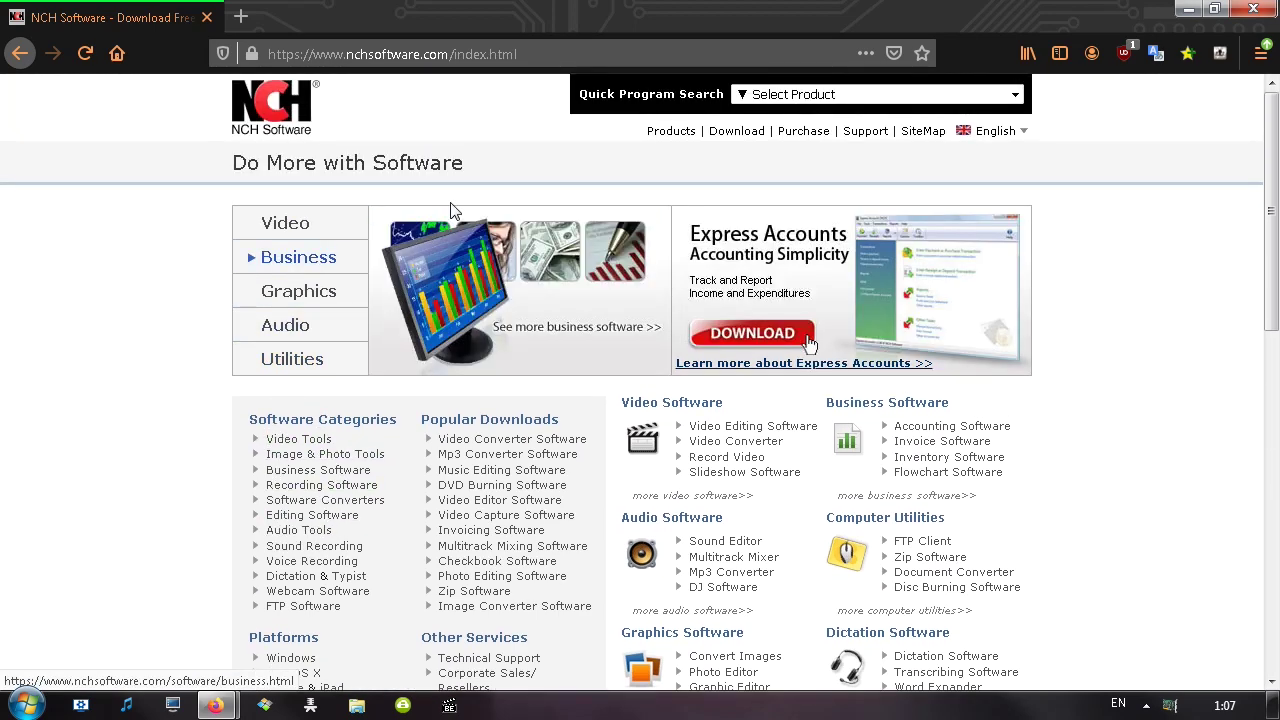
{"action": "left_click", "coordinate": [684, 137]}
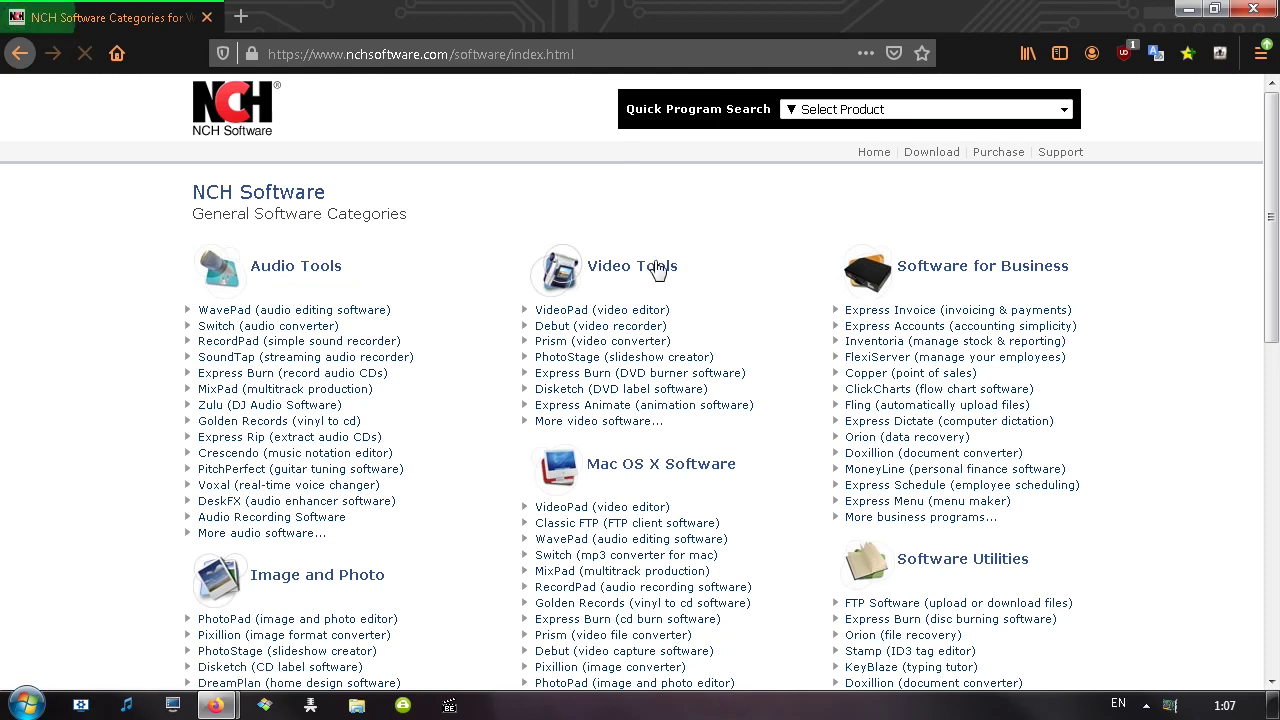
{"action": "left_click", "coordinate": [566, 329]}
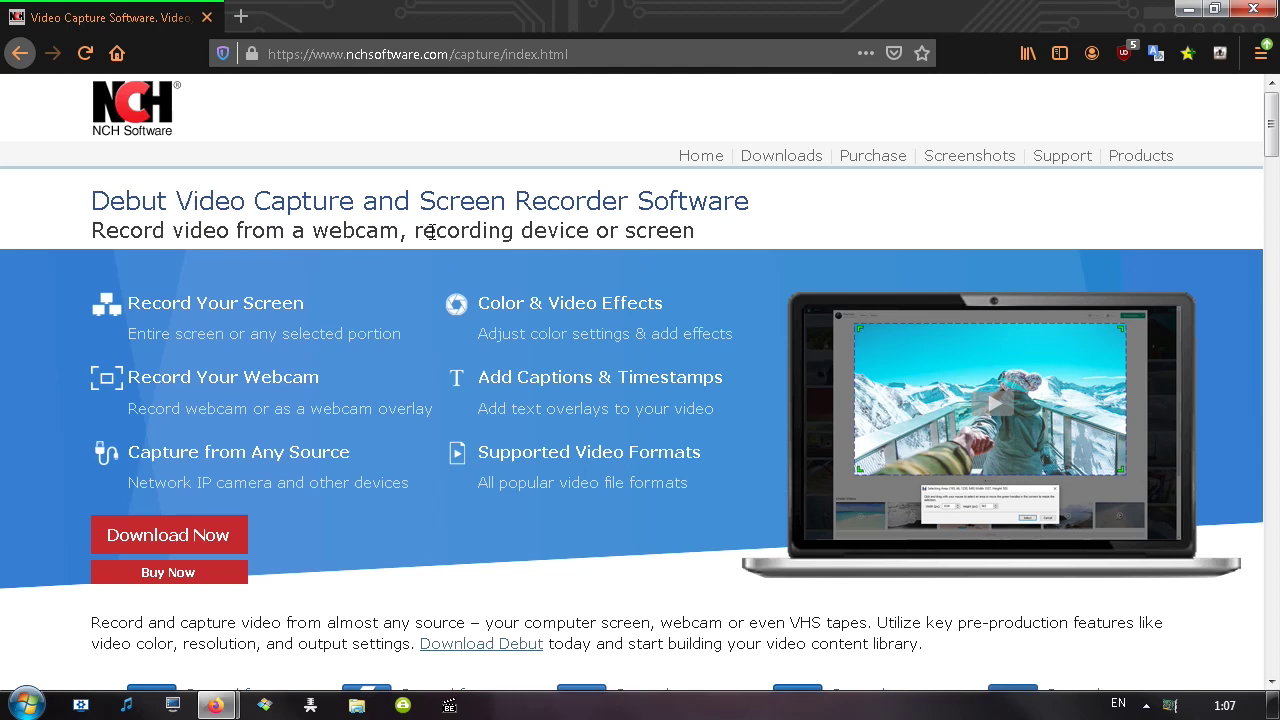
Scroll through Debut's feature page down to the footer and return to the top
{"action": "scroll", "coordinate": [522, 168], "scroll_direction": "down", "scroll_amount": 3}
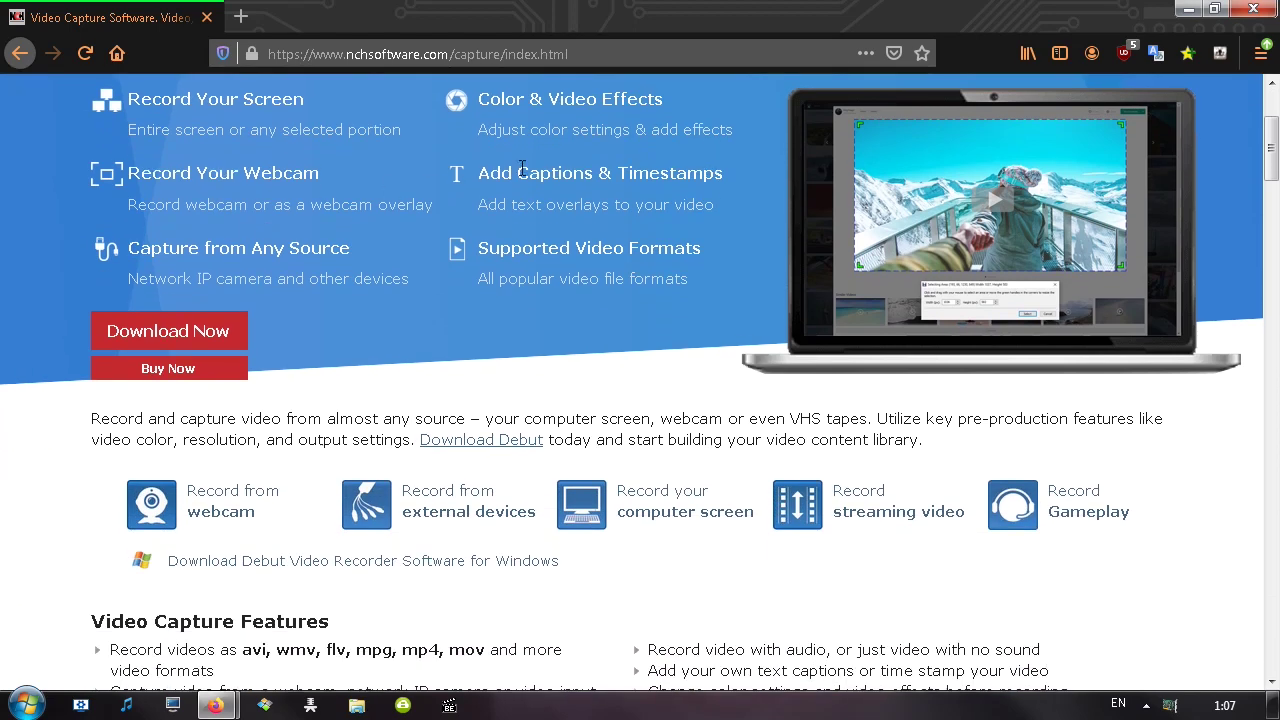
{"action": "scroll", "coordinate": [522, 168], "scroll_direction": "up", "scroll_amount": 2}
{"action": "scroll", "coordinate": [412, 240], "scroll_direction": "down", "scroll_amount": 4}
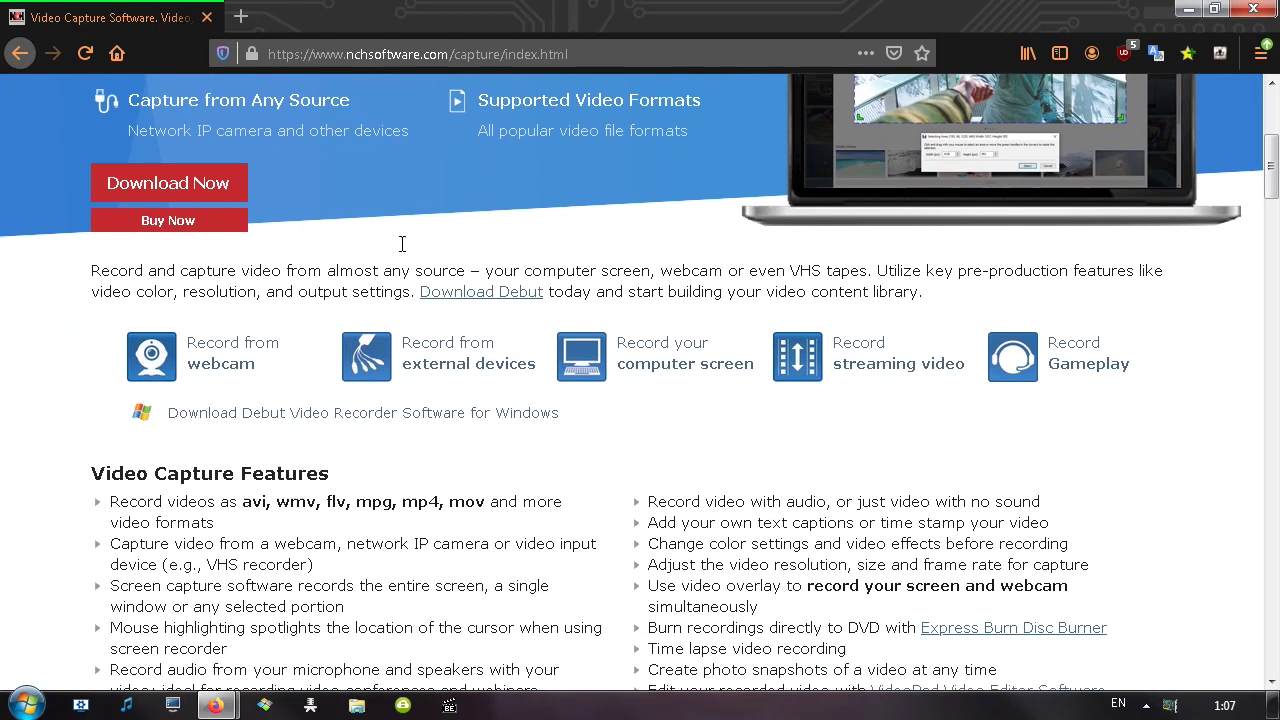
{"action": "scroll", "coordinate": [402, 244], "scroll_direction": "down", "scroll_amount": 2}
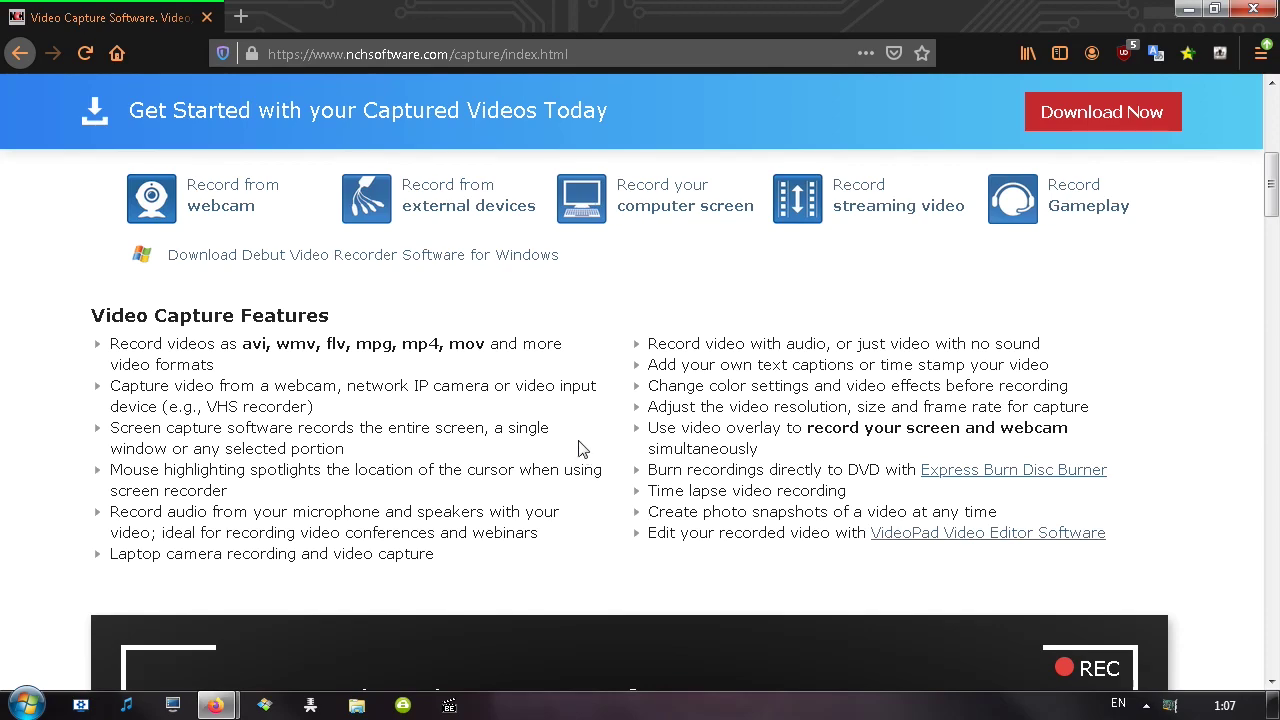
{"action": "scroll", "coordinate": [575, 455], "scroll_direction": "up", "scroll_amount": 2}
{"action": "scroll", "coordinate": [525, 430], "scroll_direction": "down", "scroll_amount": 6}
{"action": "scroll", "coordinate": [522, 410], "scroll_direction": "down", "scroll_amount": 10}
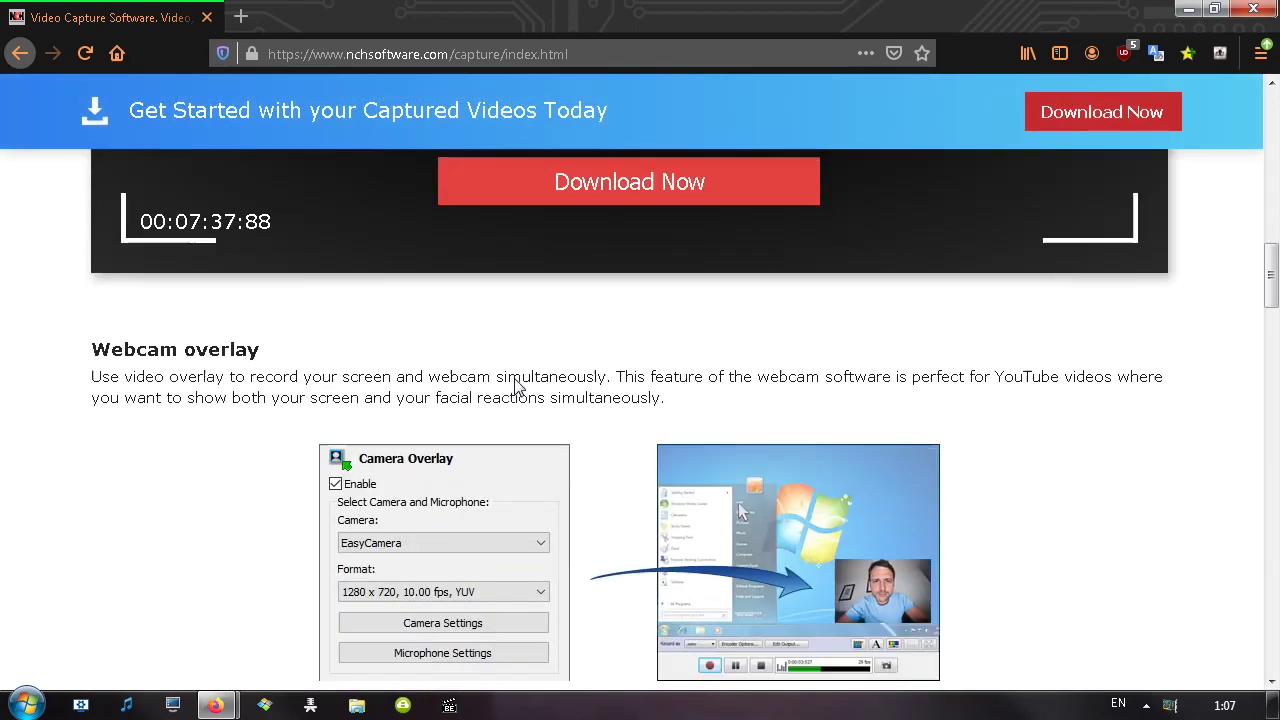
{"action": "scroll", "coordinate": [522, 322], "scroll_direction": "down", "scroll_amount": 11}
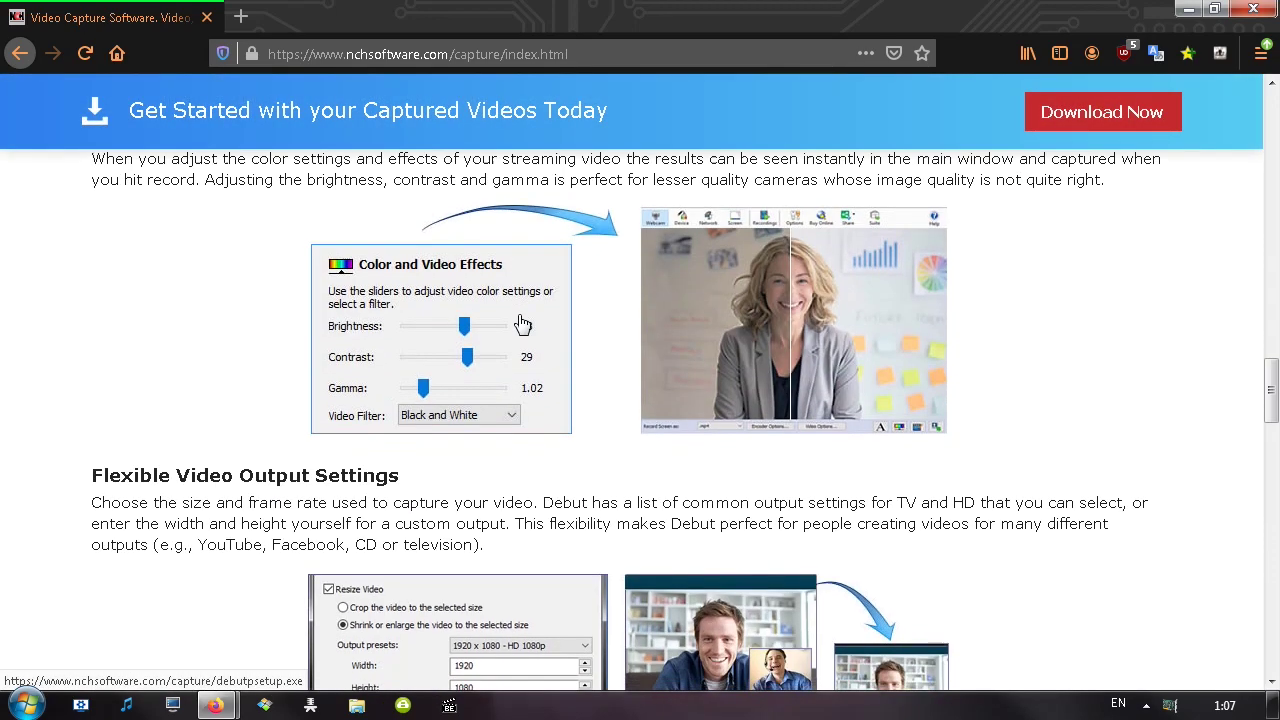
{"action": "scroll", "coordinate": [502, 320], "scroll_direction": "down", "scroll_amount": 13}
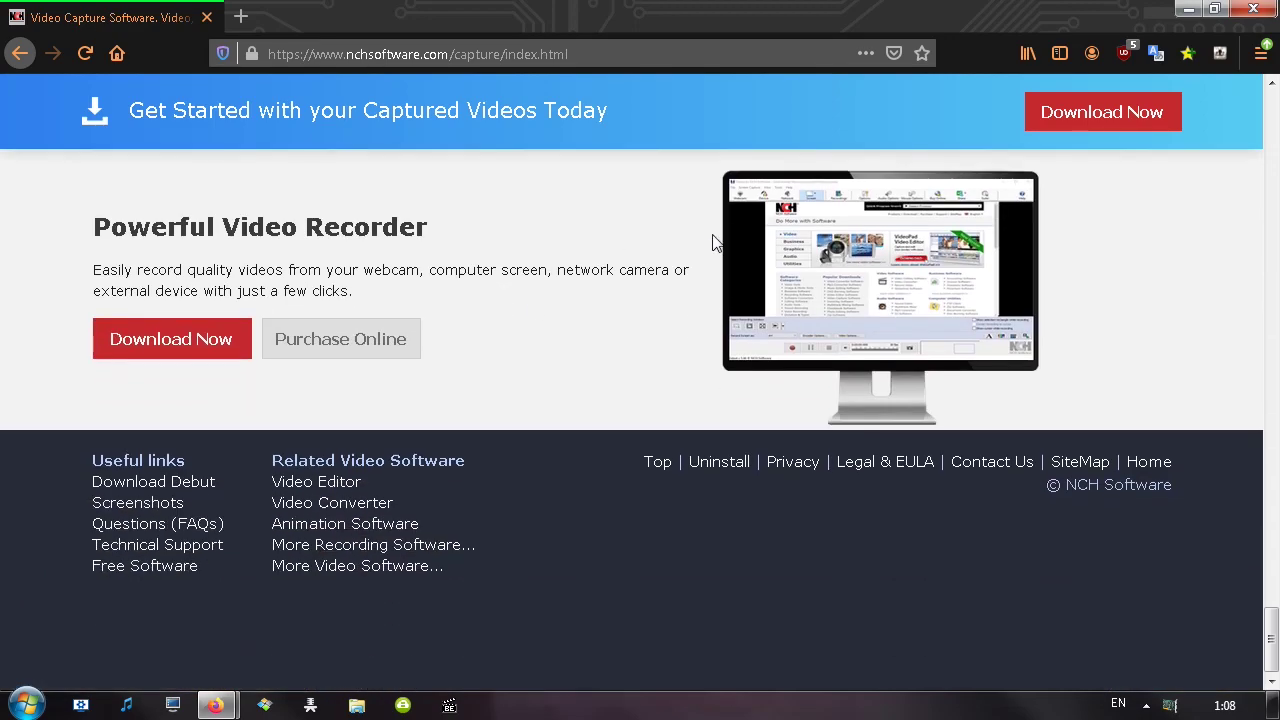
{"action": "key", "text": "Home"}
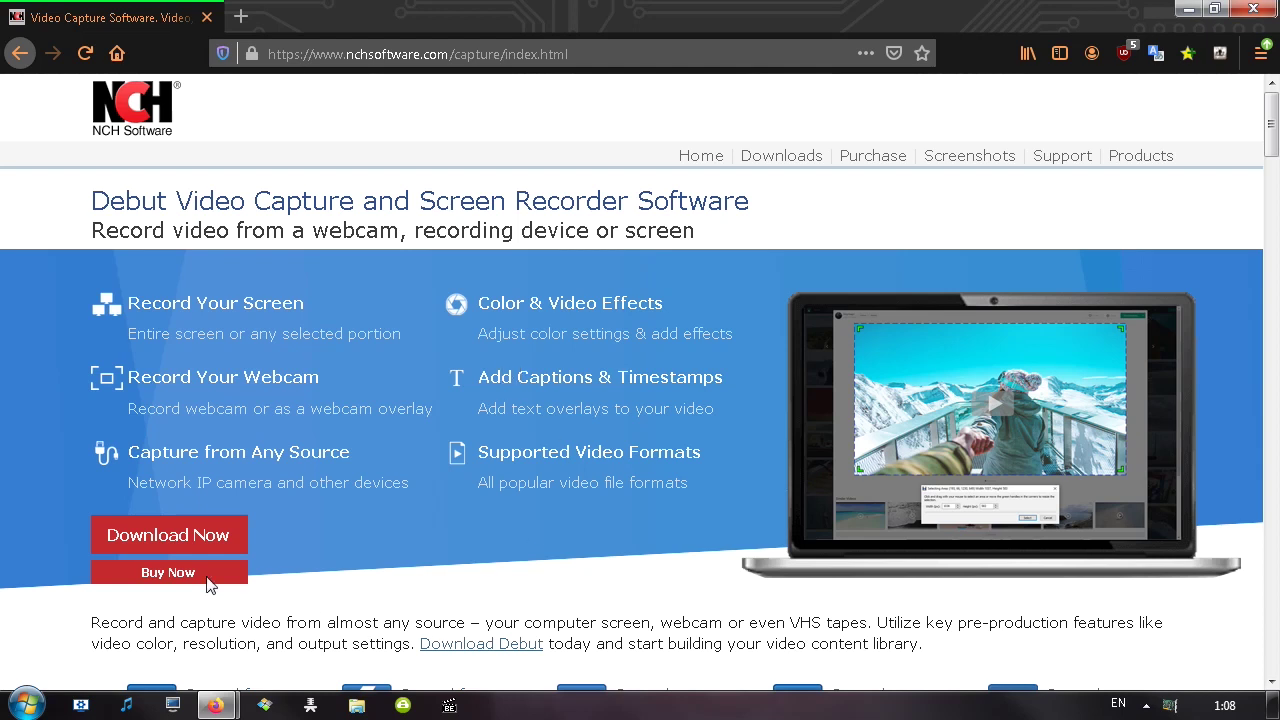
Start the Debut installer download, then cancel both save-file dialogs
{"action": "left_click", "coordinate": [178, 541]}
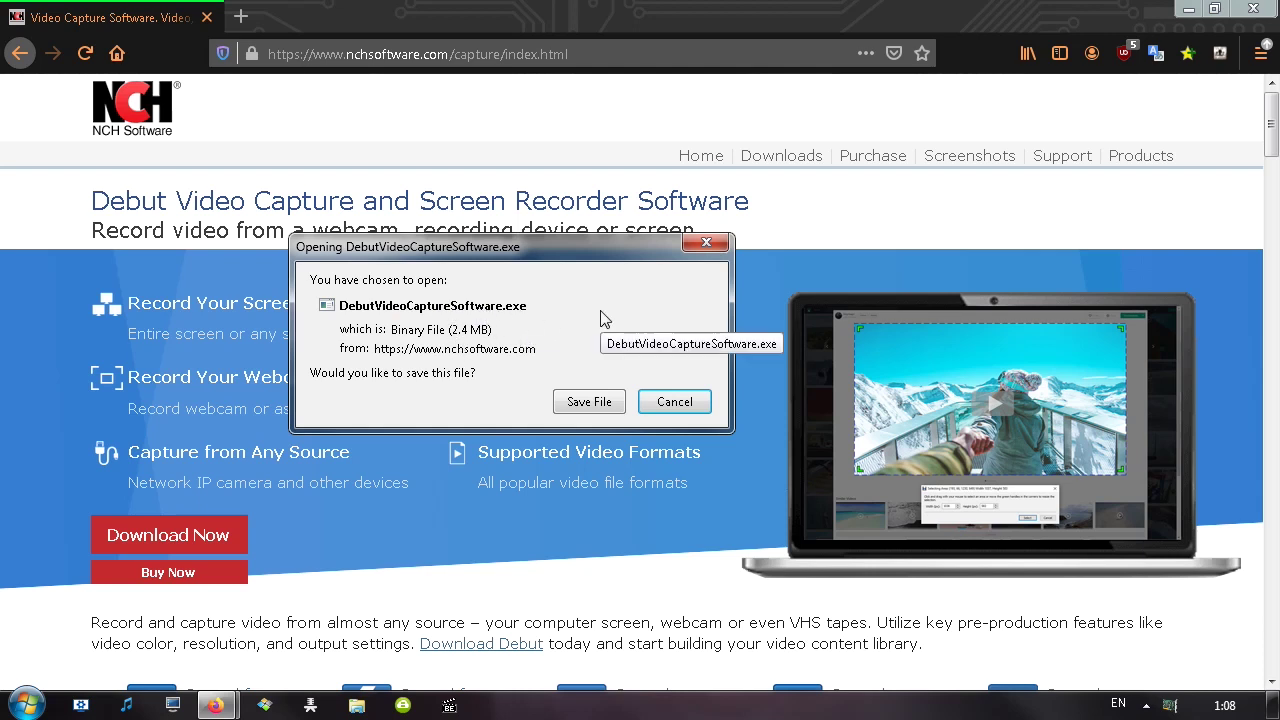
{"action": "left_click", "coordinate": [675, 401]}
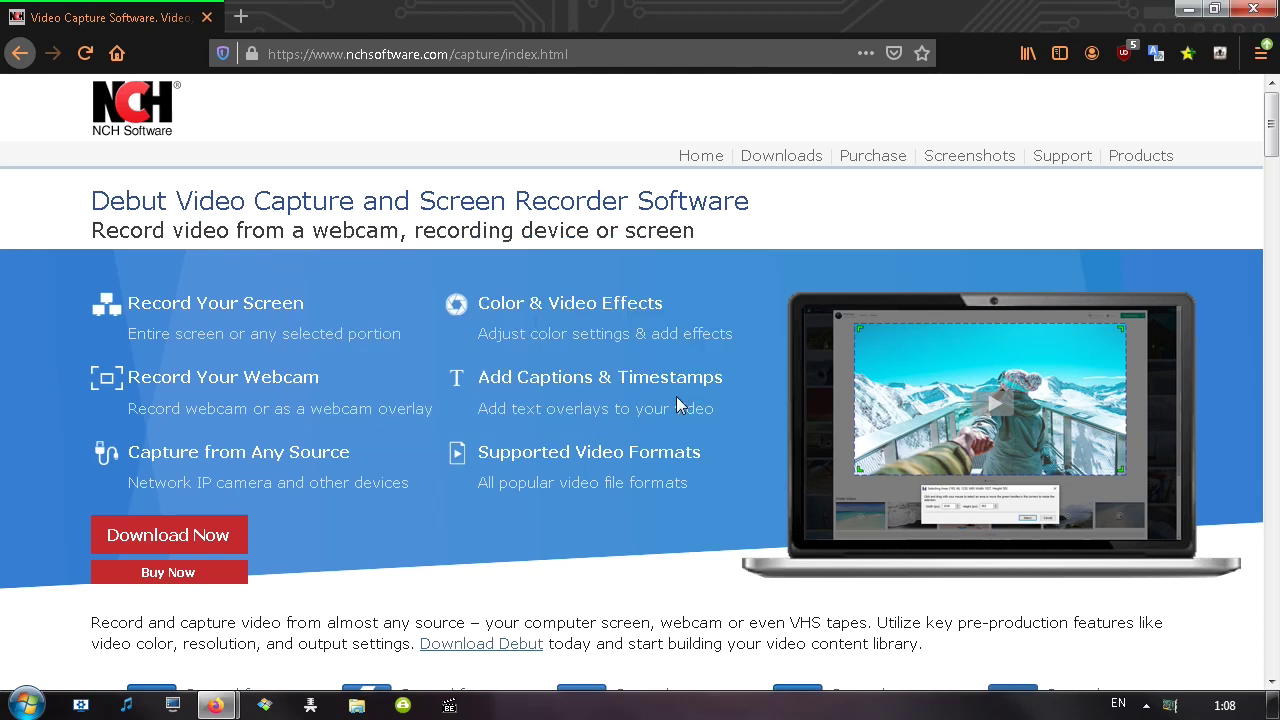
{"action": "left_click", "coordinate": [779, 162]}
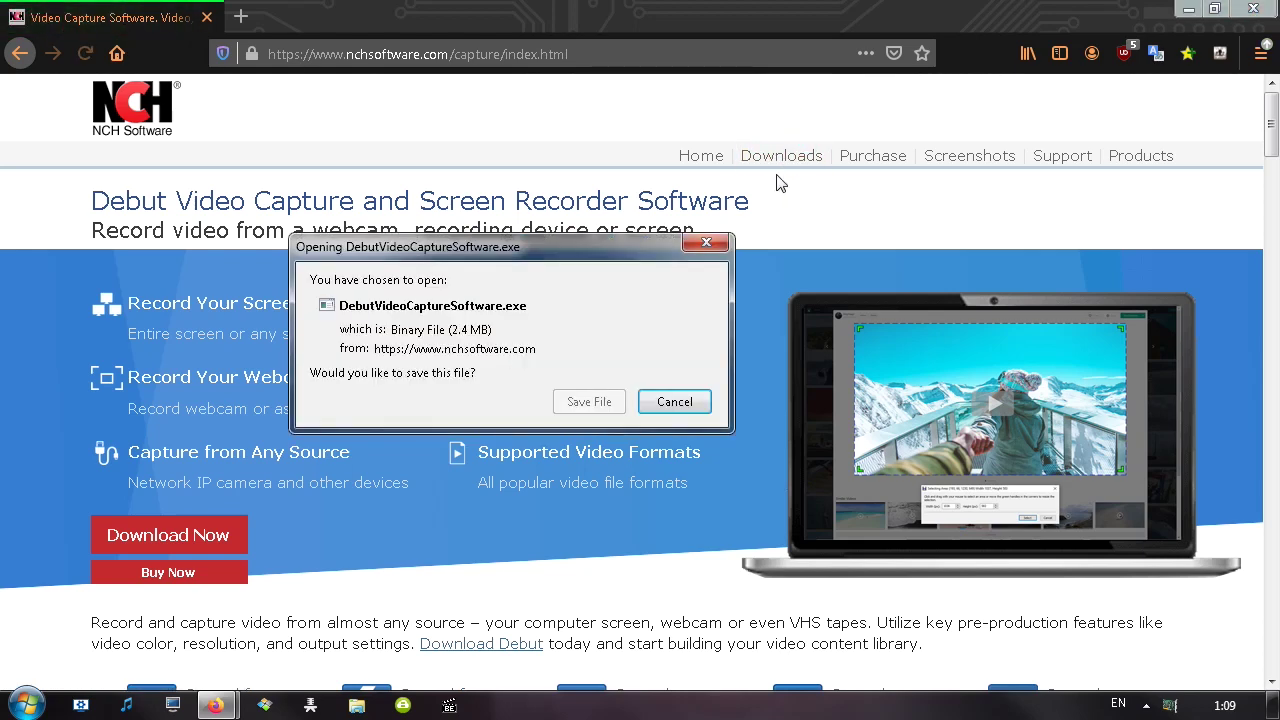
{"action": "left_click", "coordinate": [675, 401]}
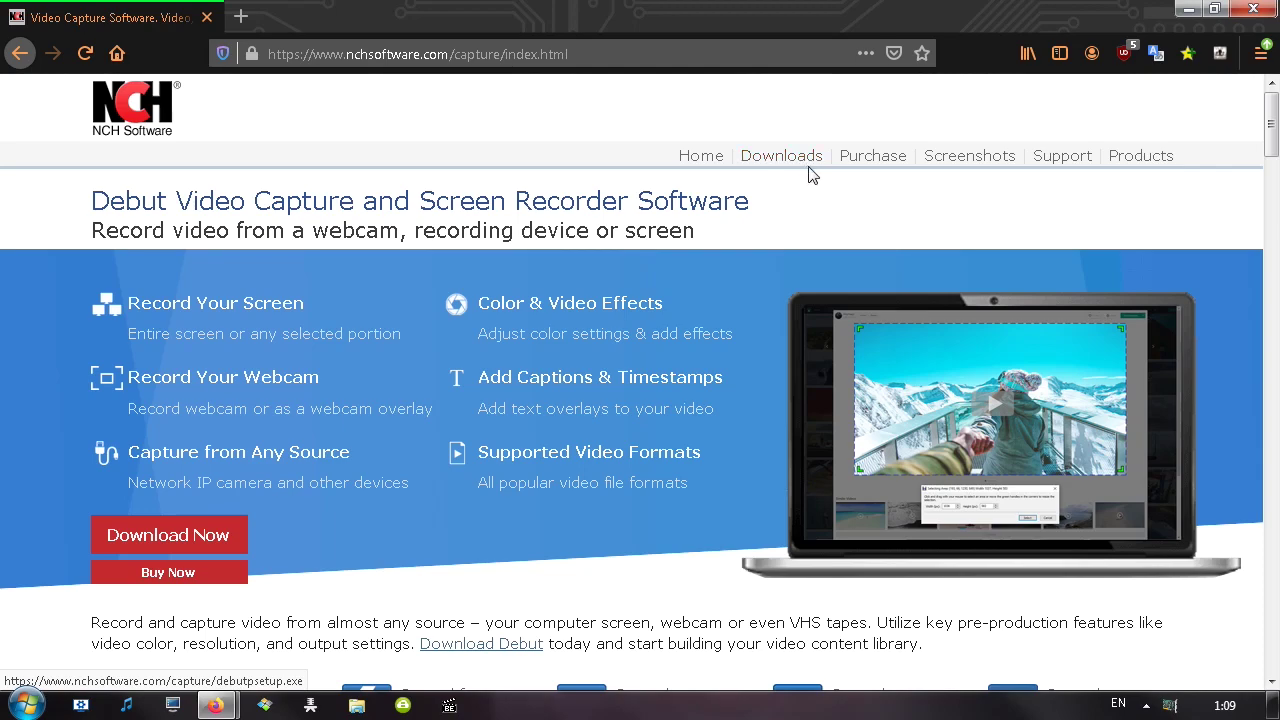
Return to the Debut product page and scroll through its downloads section
{"action": "left_click", "coordinate": [1141, 157]}
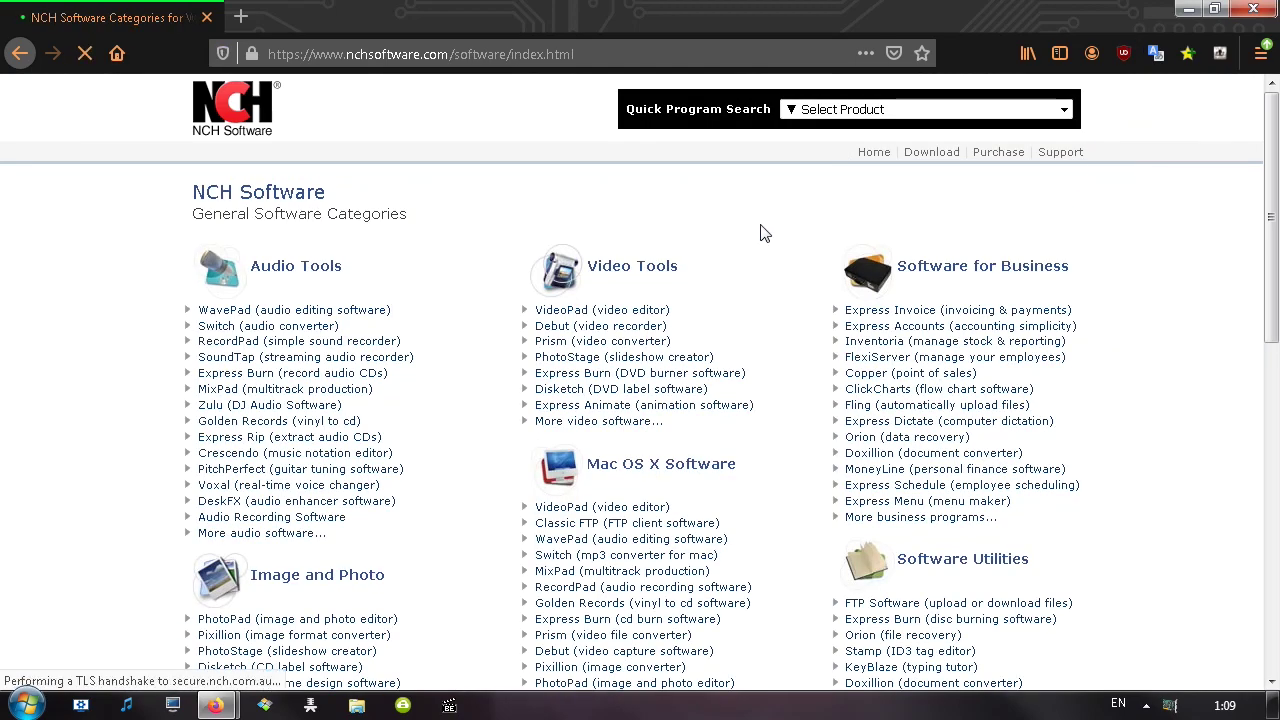
{"action": "scroll", "coordinate": [314, 200], "scroll_direction": "down", "scroll_amount": 3}
{"action": "scroll", "coordinate": [434, 237], "scroll_direction": "up", "scroll_amount": 3}
{"action": "key", "text": "alt+Left"}
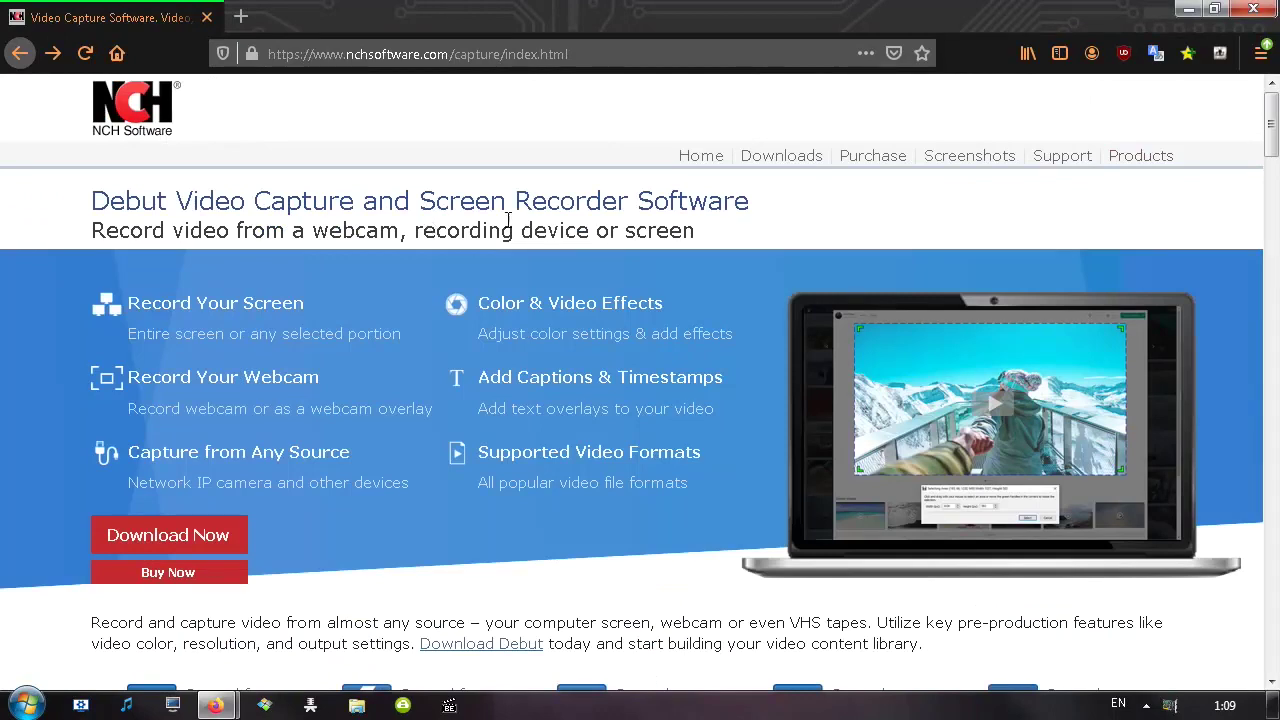
{"action": "left_click", "coordinate": [816, 164]}
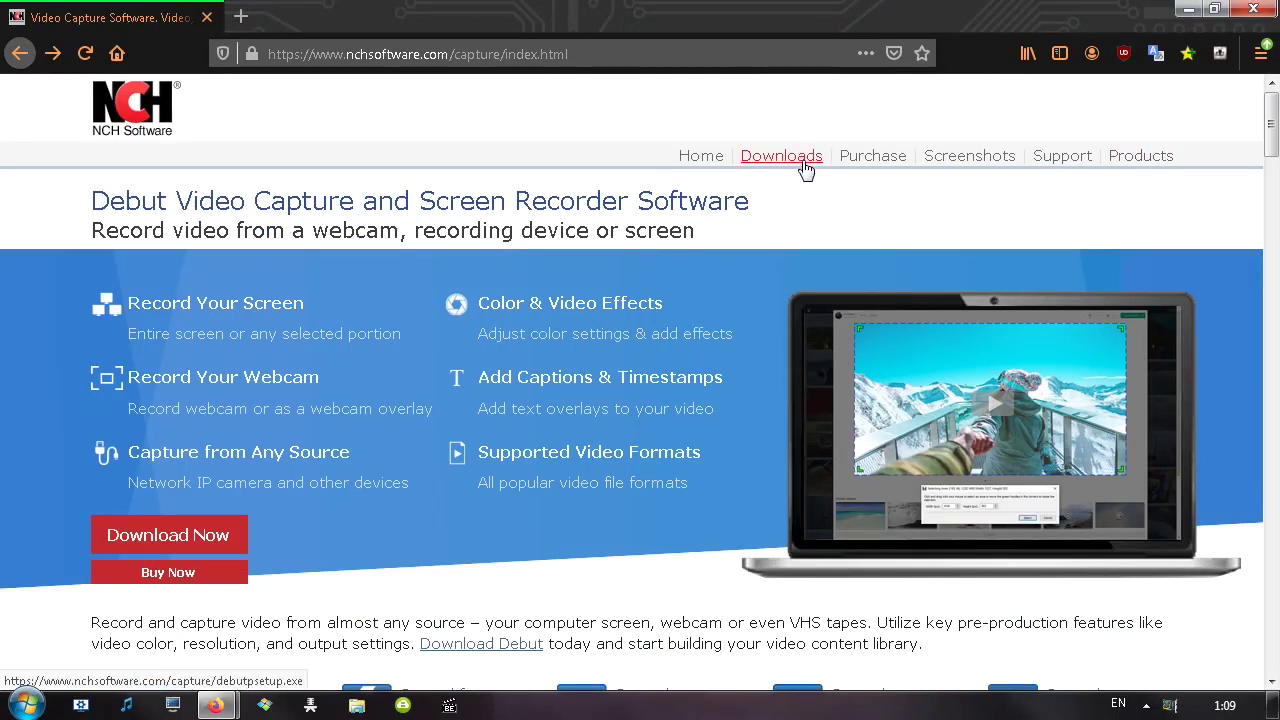
{"action": "scroll", "coordinate": [410, 307], "scroll_direction": "down", "scroll_amount": 10}
{"action": "scroll", "coordinate": [410, 307], "scroll_direction": "down", "scroll_amount": 10}
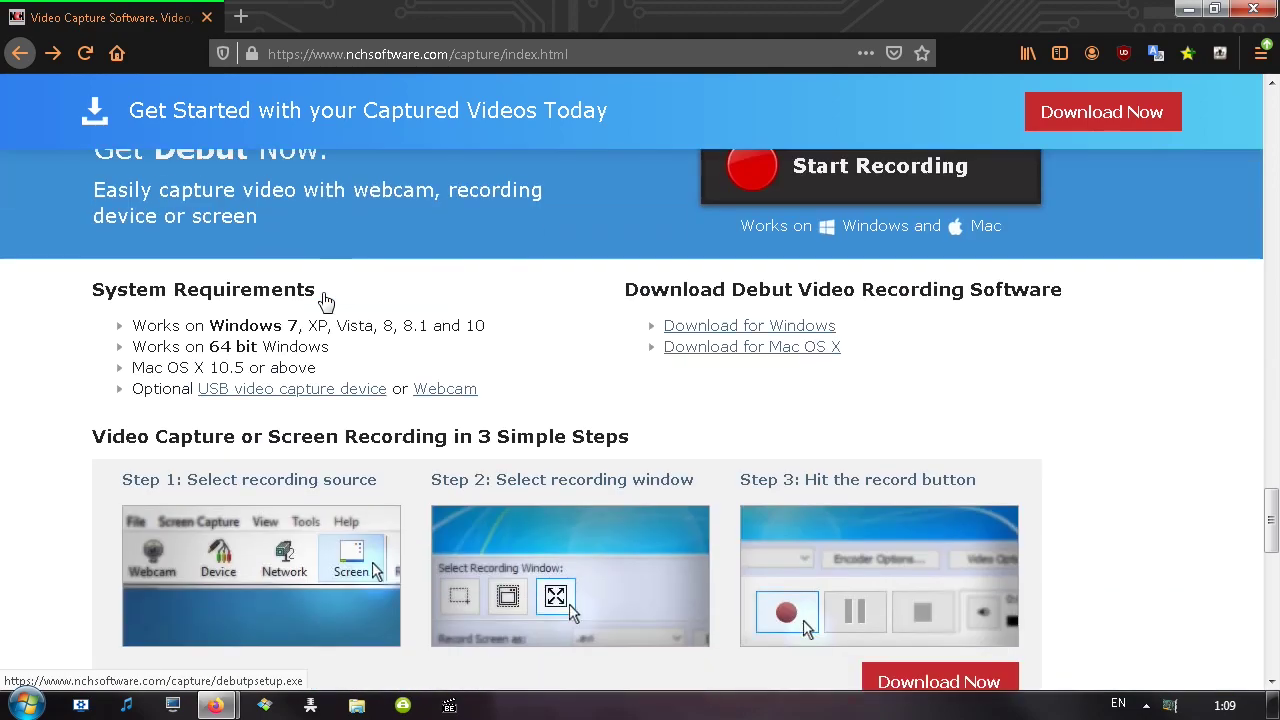
{"action": "scroll", "coordinate": [254, 276], "scroll_direction": "down", "scroll_amount": 3}
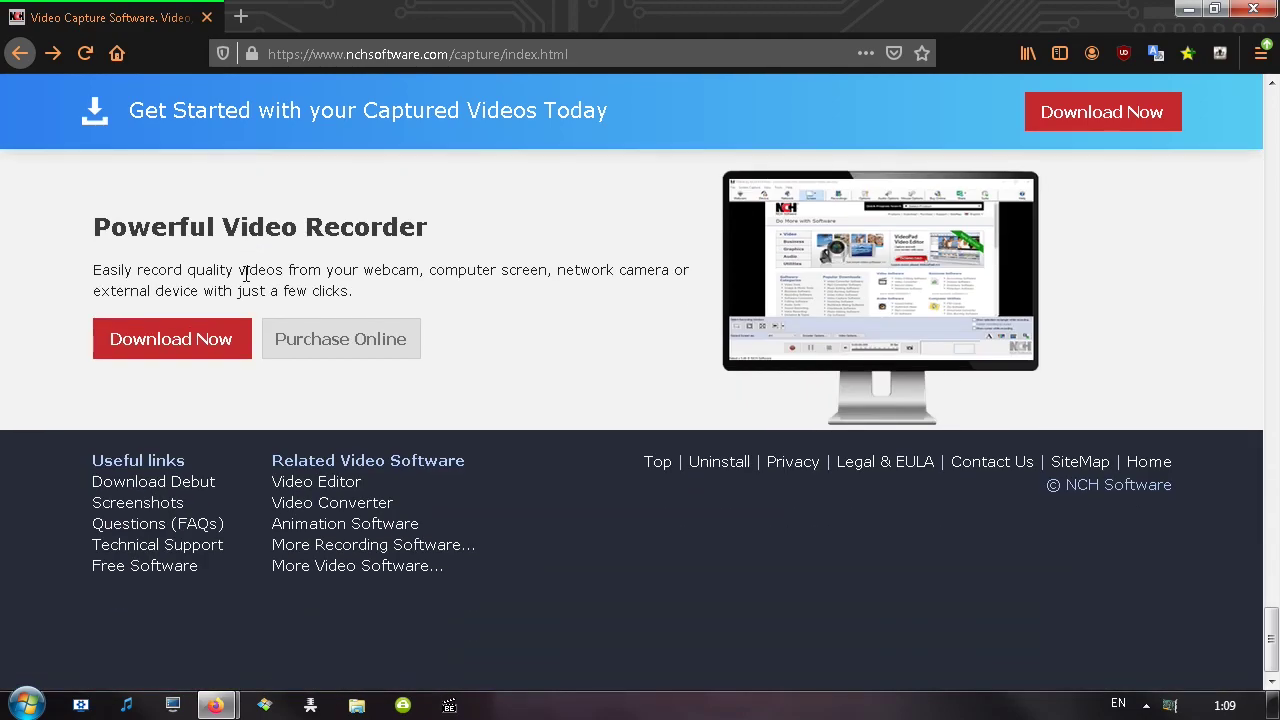
From Free Software Downloads, download Debut Video Capture for Windows (debutsetup.exe)
{"action": "left_click", "coordinate": [120, 568]}
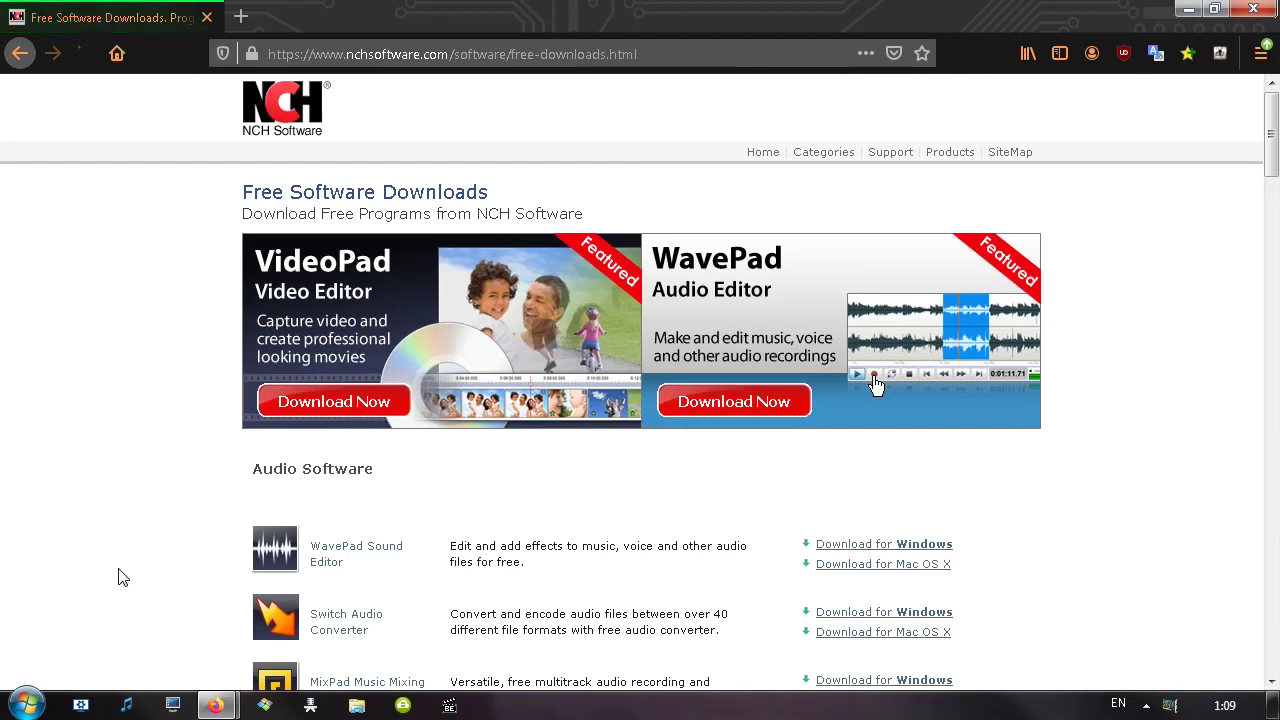
{"action": "scroll", "coordinate": [334, 380], "scroll_direction": "down", "scroll_amount": 10}
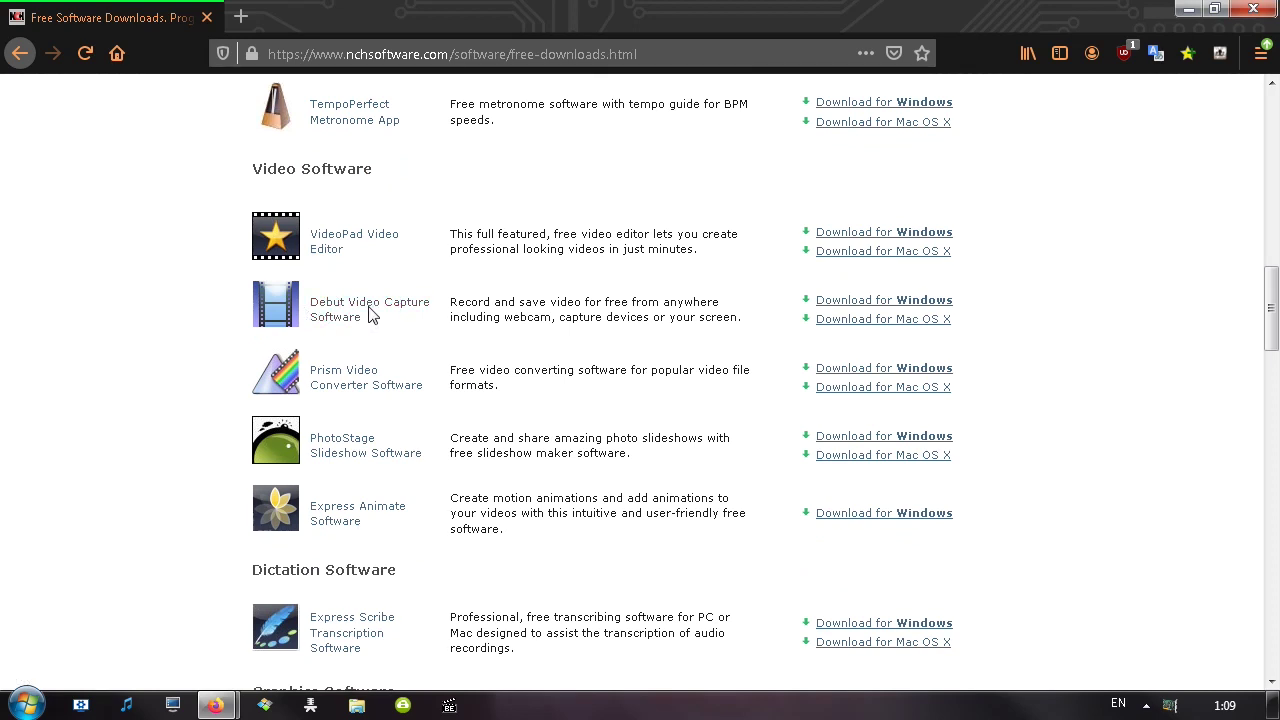
{"action": "left_click", "coordinate": [344, 304]}
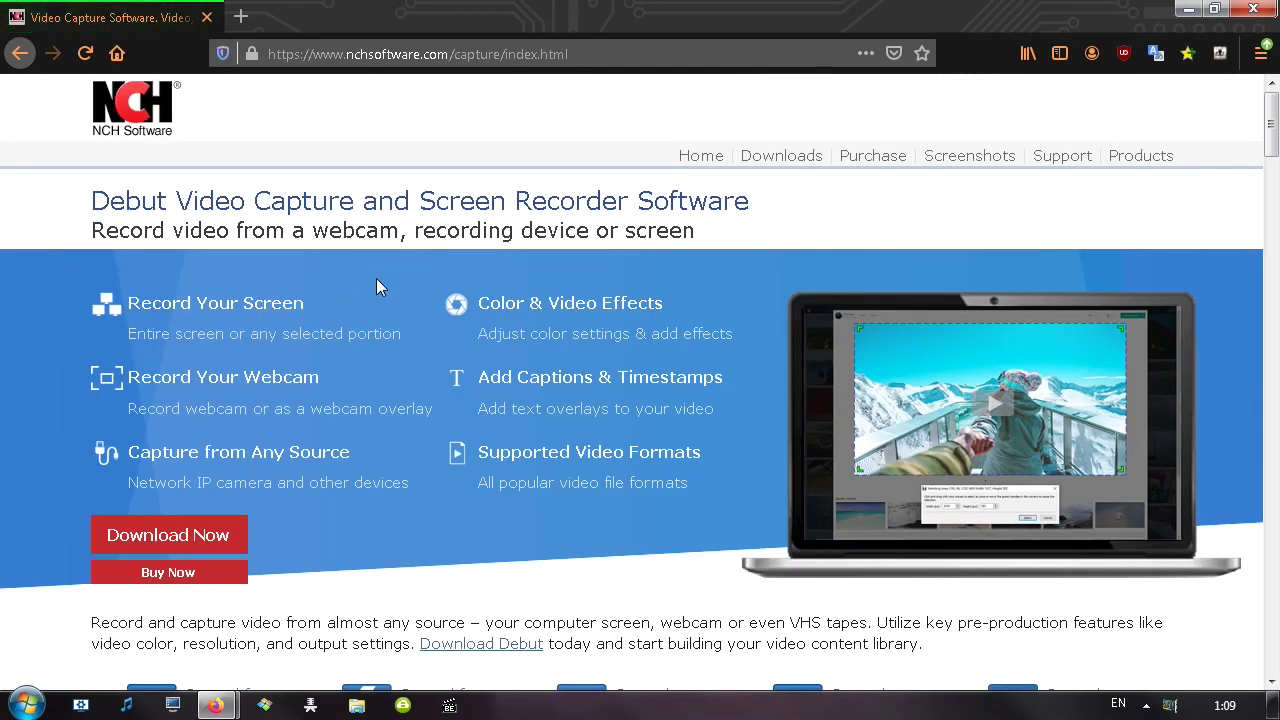
{"action": "key", "text": "alt+Left"}
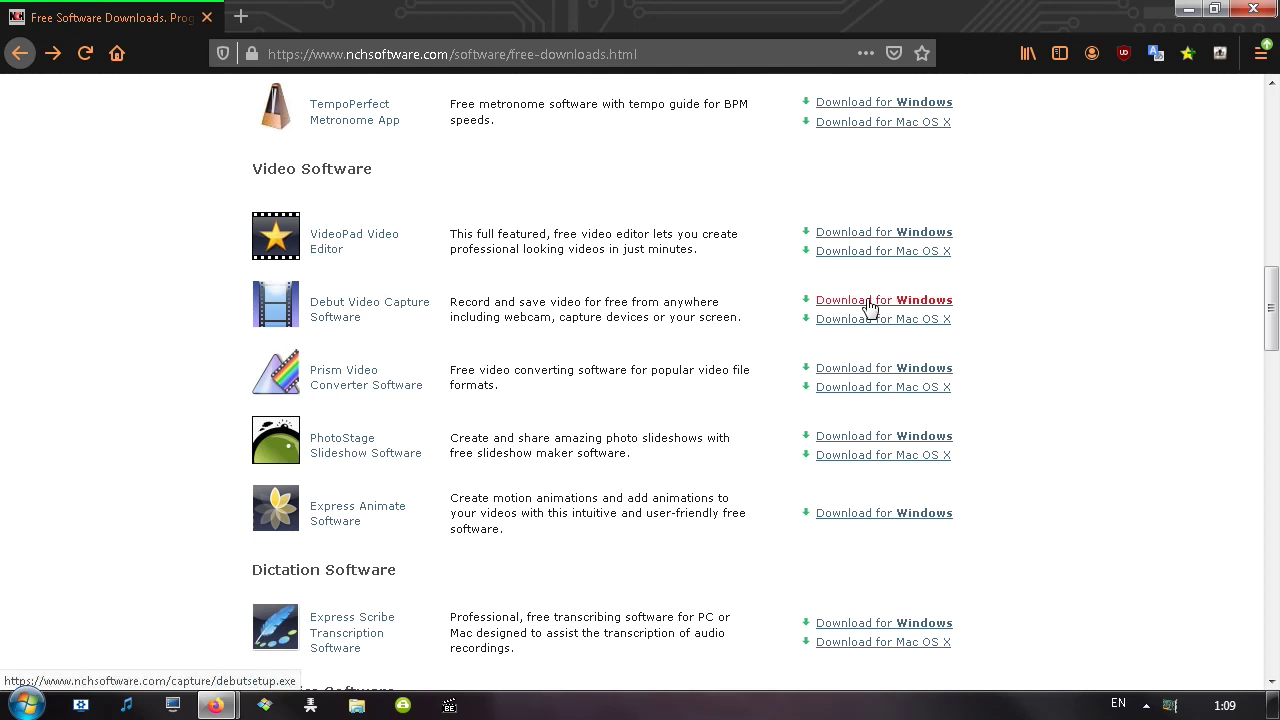
{"action": "left_click", "coordinate": [916, 302]}
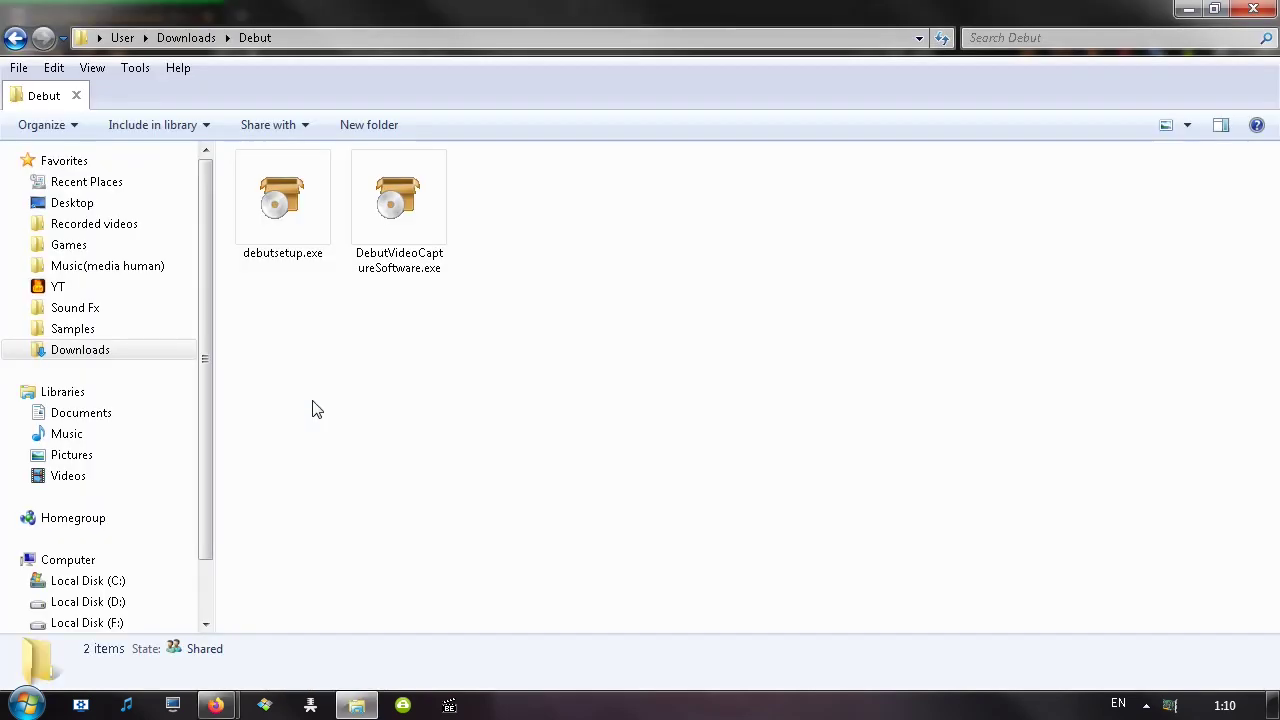
Inspect debutsetup.exe and DebutVideoCaptureSoftware.exe in the Downloads\Debut folder
{"action": "left_click", "coordinate": [290, 218]}
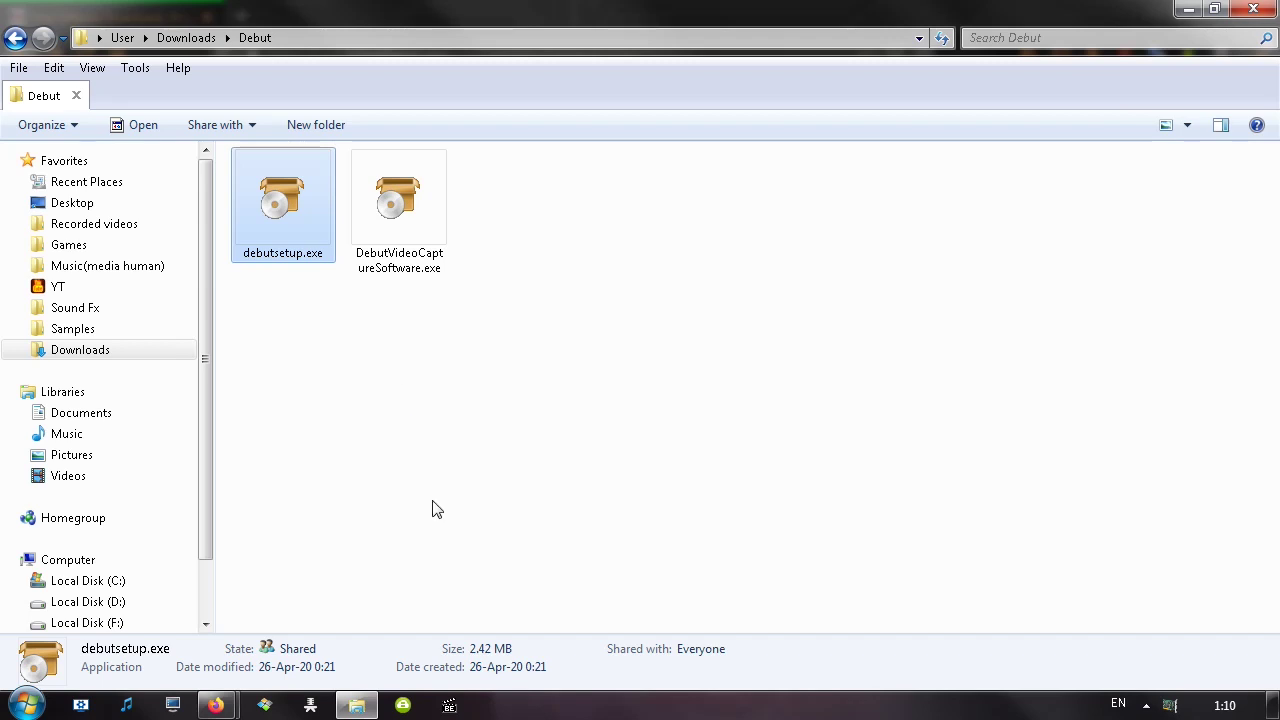
{"action": "key", "text": "Right"}
{"action": "key", "text": "Return"}
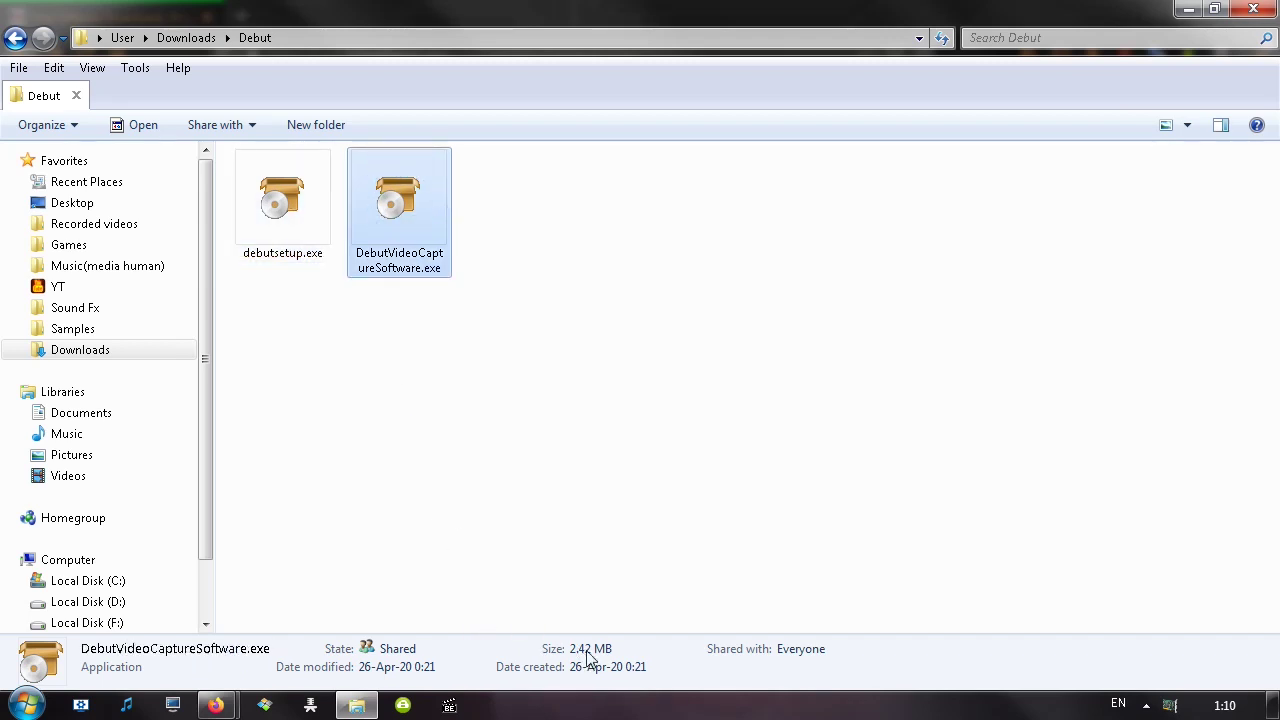
{"action": "left_click", "coordinate": [296, 236]}
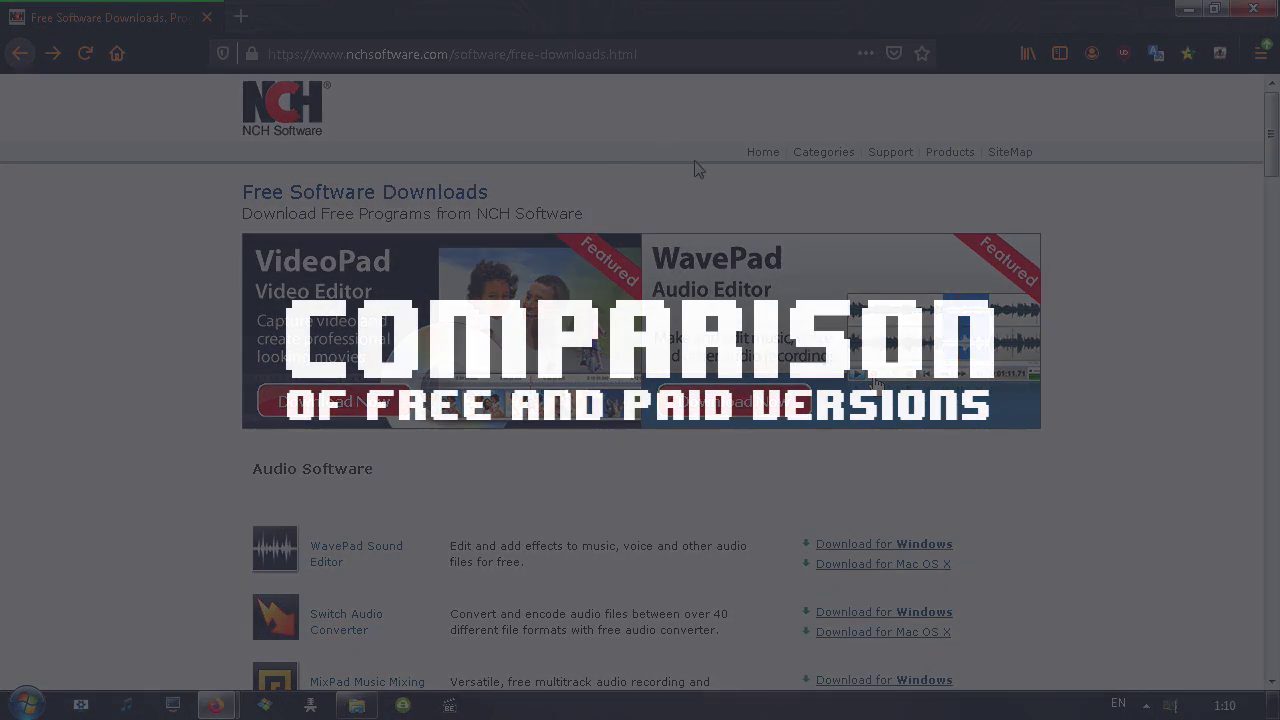
Scroll down the Free Software Downloads catalogue and back up to the top
{"action": "scroll", "coordinate": [694, 166], "scroll_direction": "down", "scroll_amount": 4}
{"action": "scroll", "coordinate": [700, 212], "scroll_direction": "down", "scroll_amount": 20}
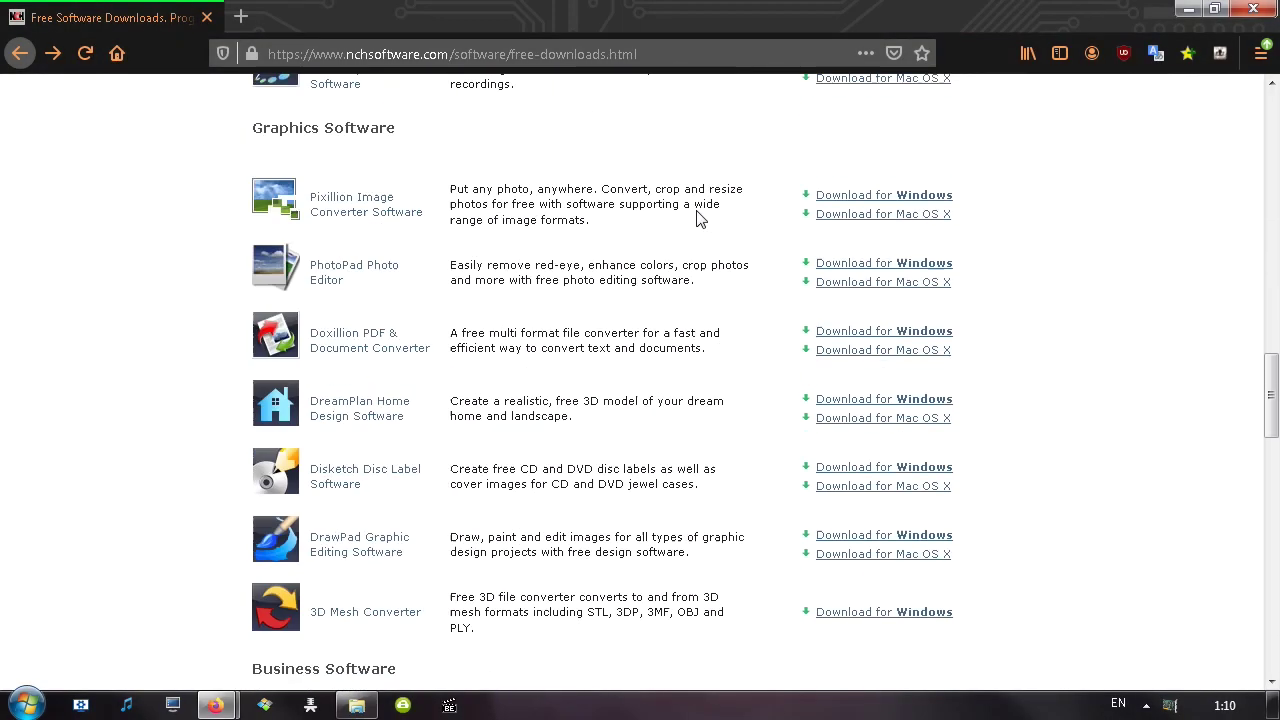
{"action": "scroll", "coordinate": [700, 219], "scroll_direction": "down", "scroll_amount": 5}
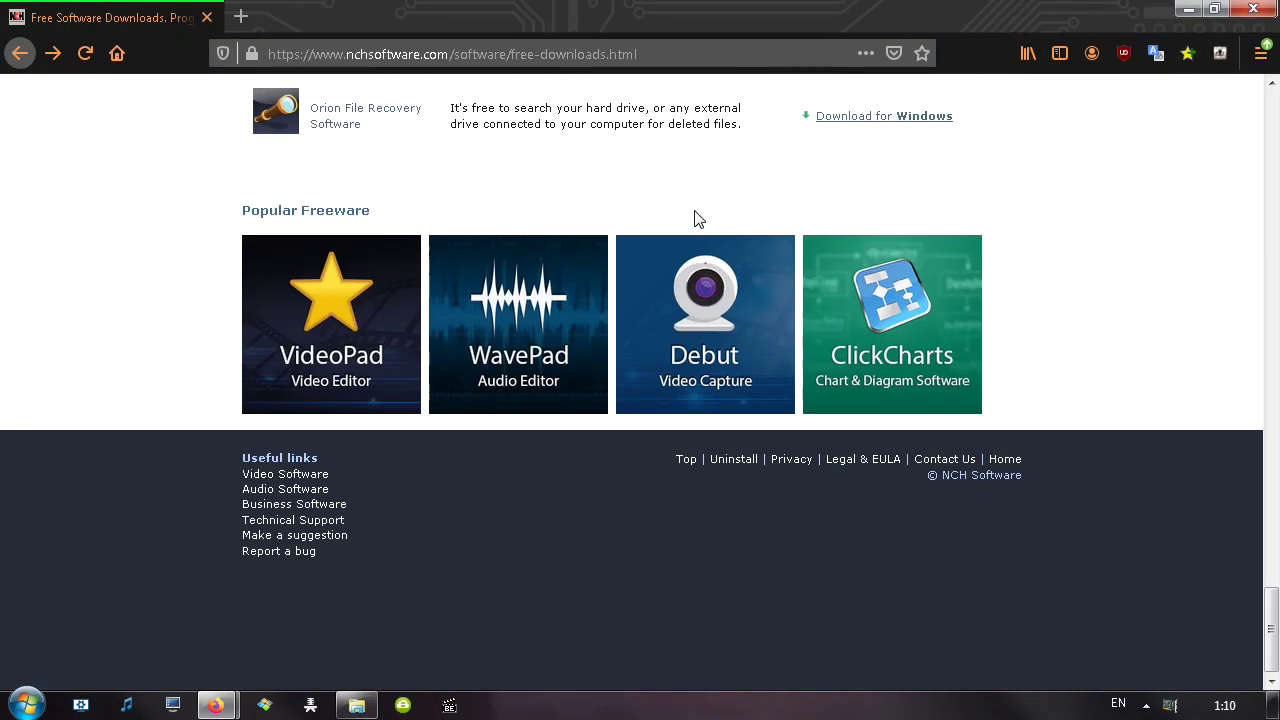
{"action": "scroll", "coordinate": [646, 471], "scroll_direction": "up", "scroll_amount": 20}
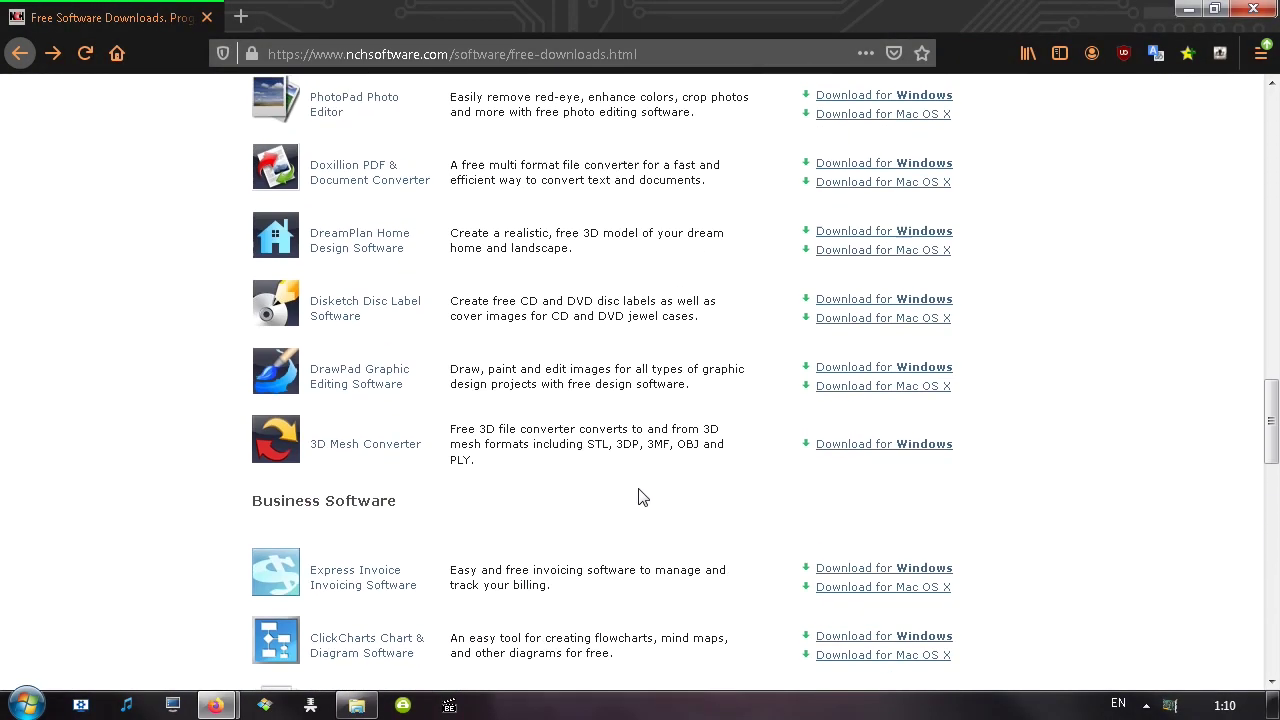
{"action": "scroll", "coordinate": [643, 491], "scroll_direction": "up", "scroll_amount": 10}
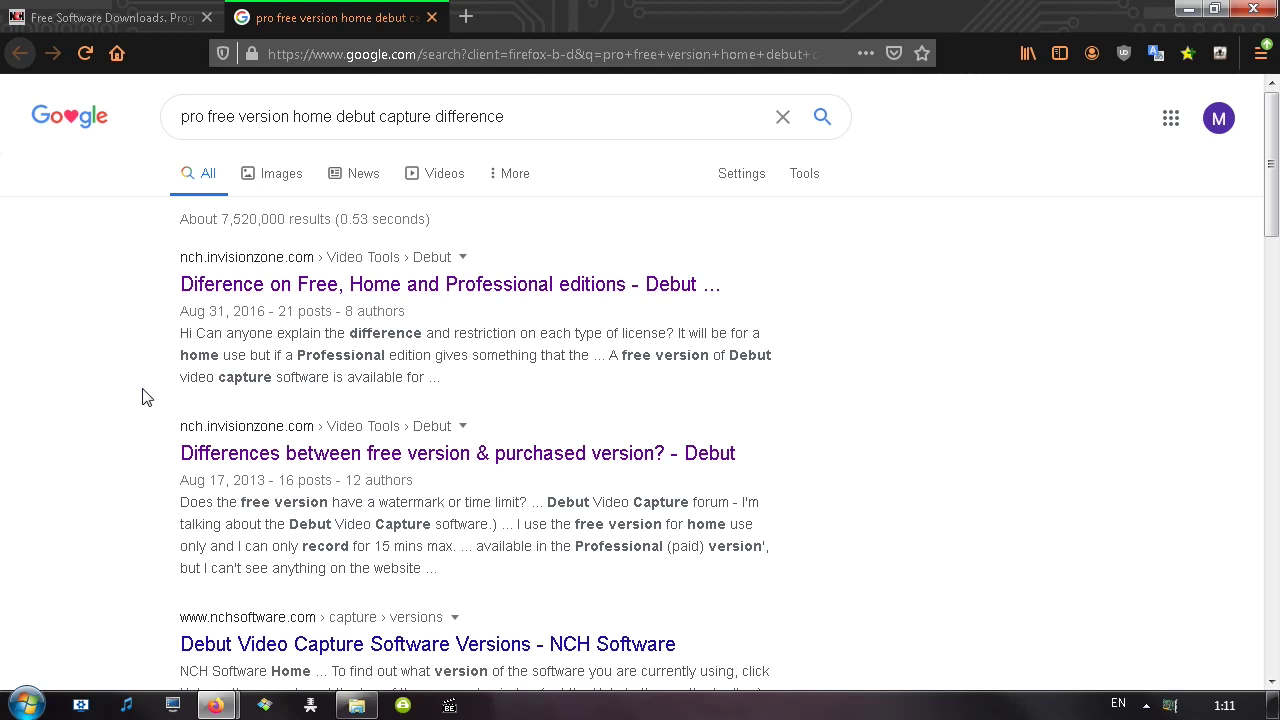
Open both forum results in background tabs and read the Free, Home and Professional editions thread
{"action": "middle_click", "coordinate": [354, 284]}
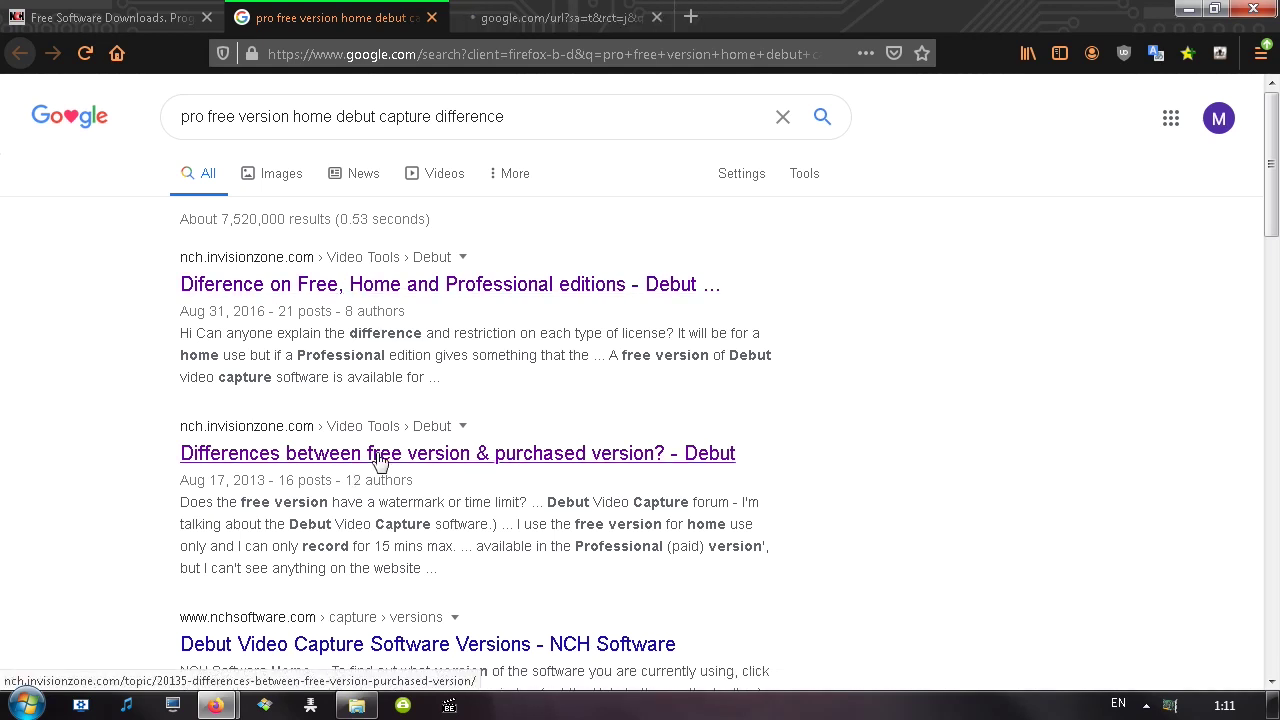
{"action": "middle_click", "coordinate": [420, 453]}
{"action": "left_click", "coordinate": [527, 20]}
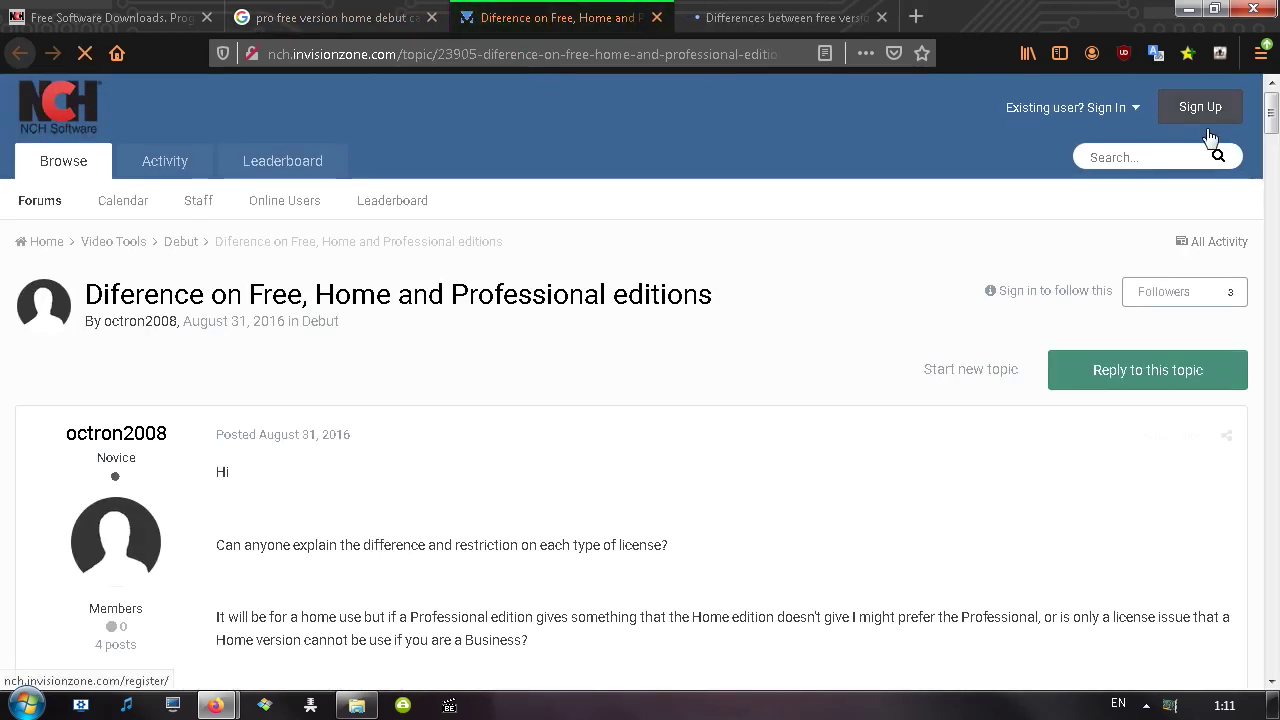
{"action": "scroll", "coordinate": [1272, 110], "scroll_direction": "down", "scroll_amount": 4}
{"action": "middle_click", "coordinate": [792, 207]}
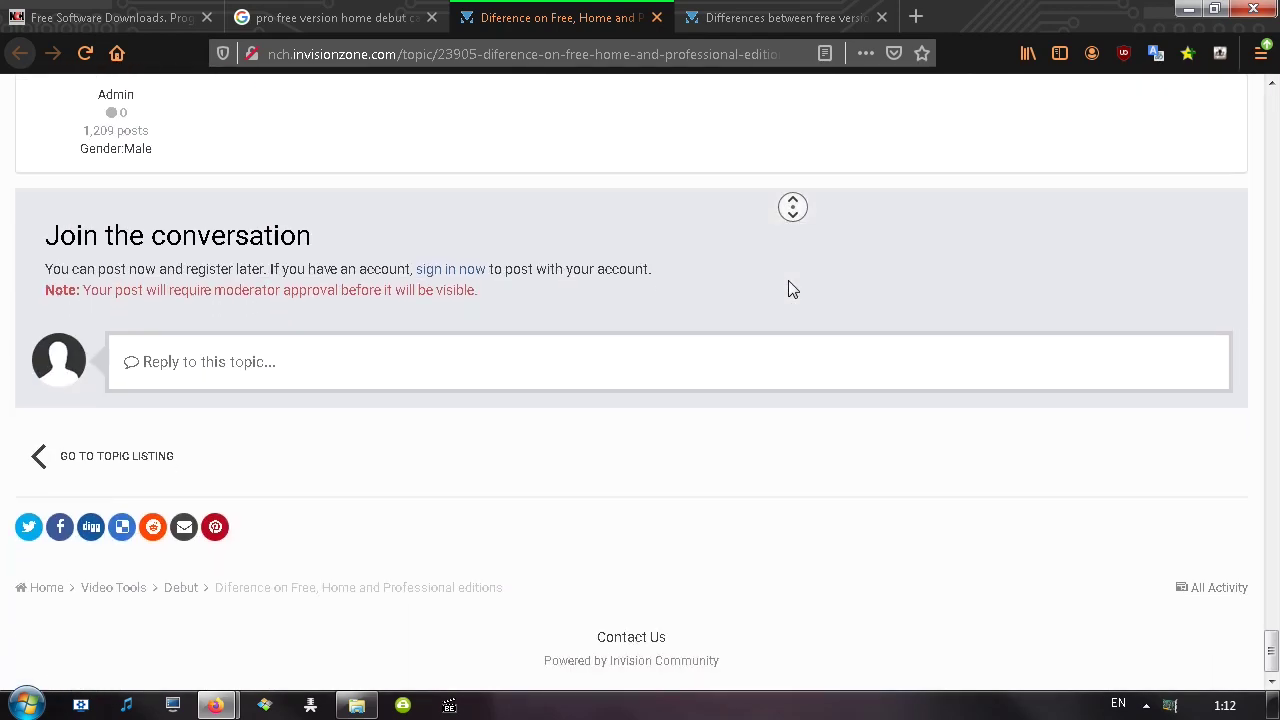
Read the free-versus-purchased thread, close both tabs, and continue with Debut's free Lite version
{"action": "left_click", "coordinate": [790, 18]}
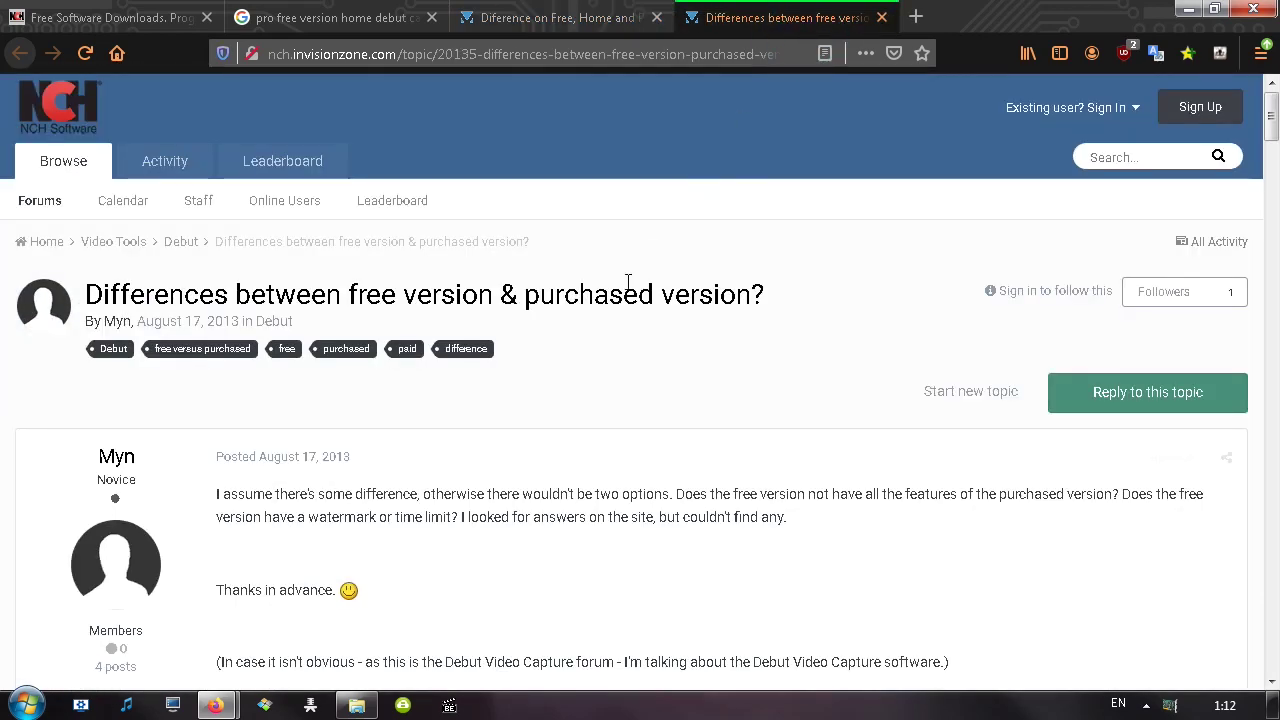
{"action": "middle_click", "coordinate": [628, 285]}
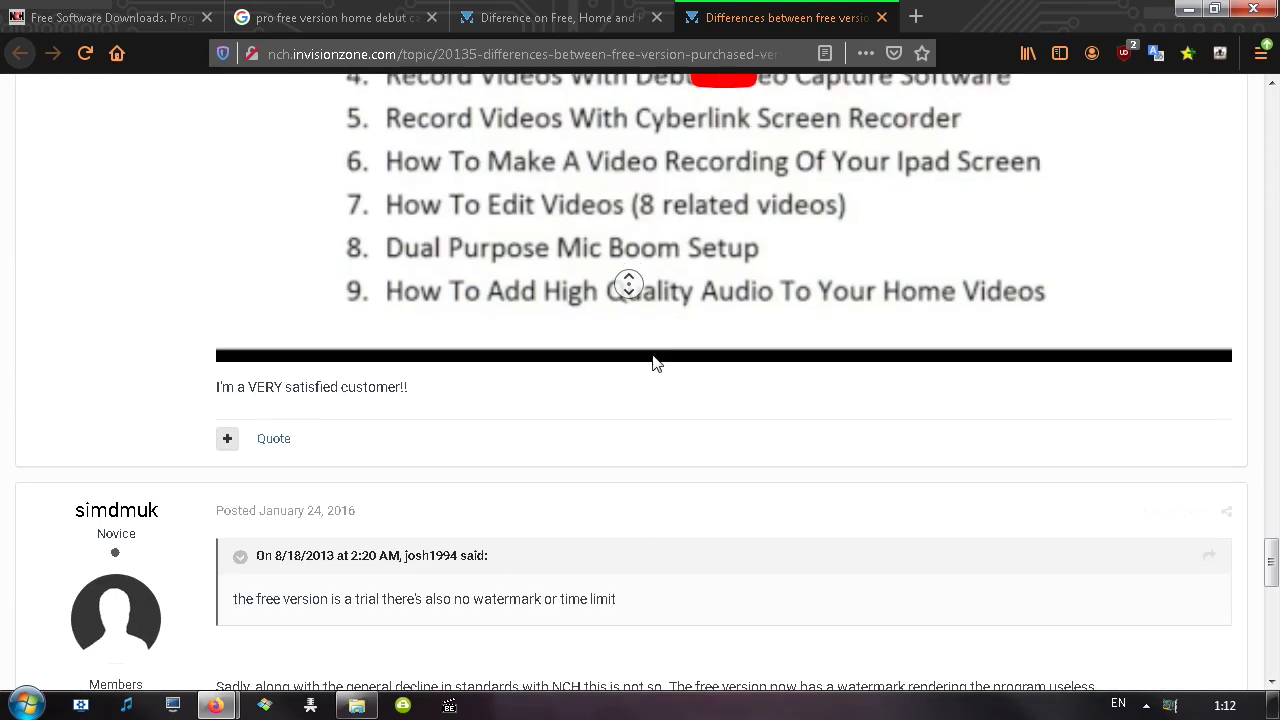
{"action": "key", "text": "ctrl+w"}
{"action": "key", "text": "ctrl+w"}
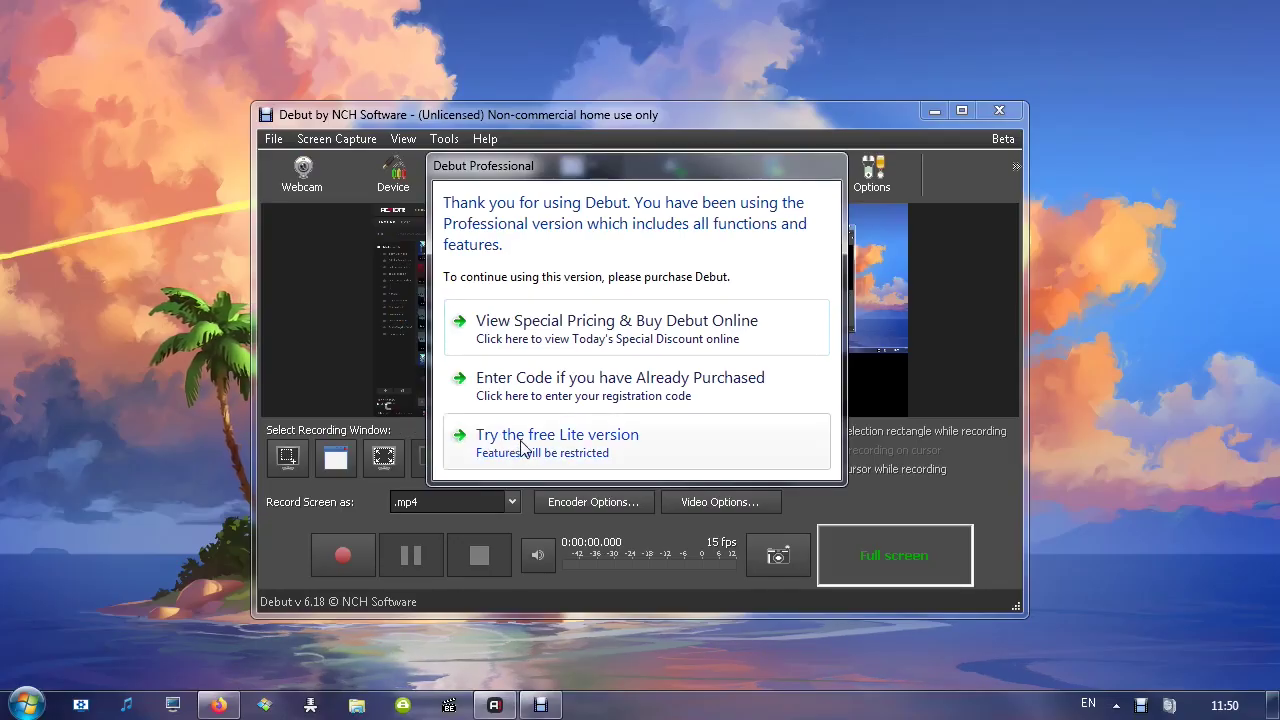
{"action": "left_click", "coordinate": [520, 447]}
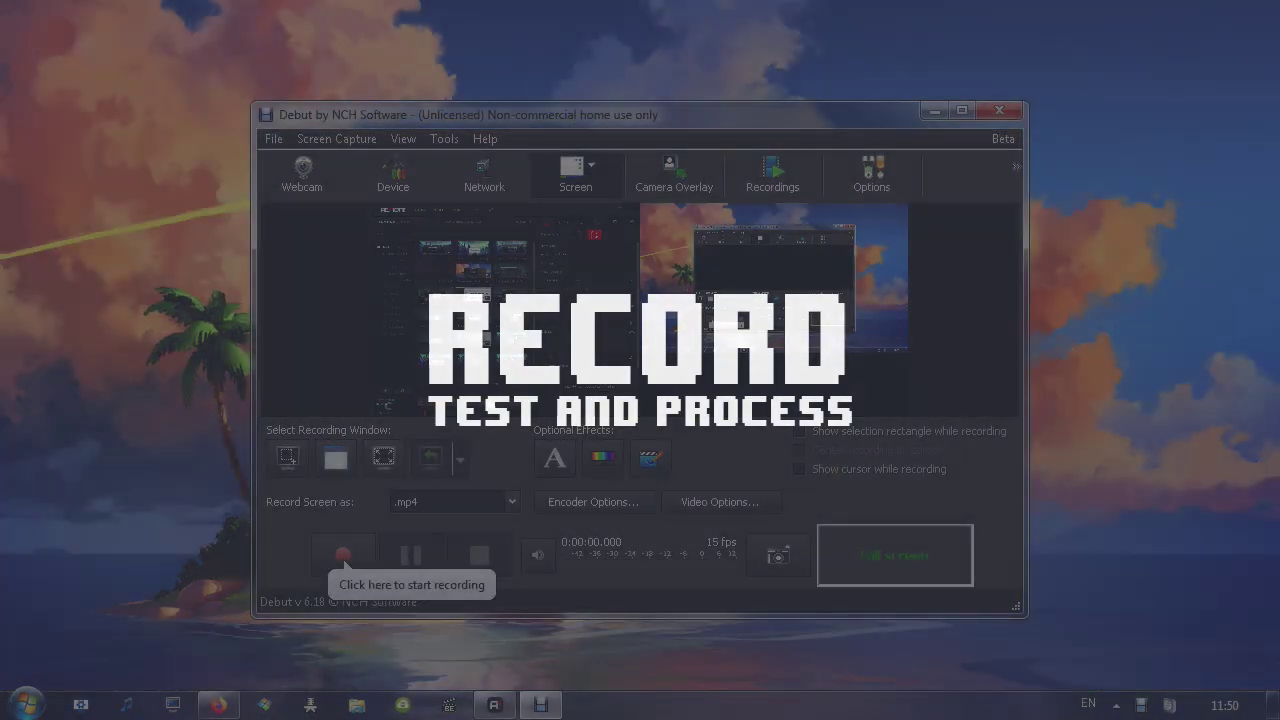
Capture just one monitor and switch the recording format from .mp4 to .avi
{"action": "left_click", "coordinate": [342, 140]}
{"action": "left_click", "coordinate": [348, 158]}
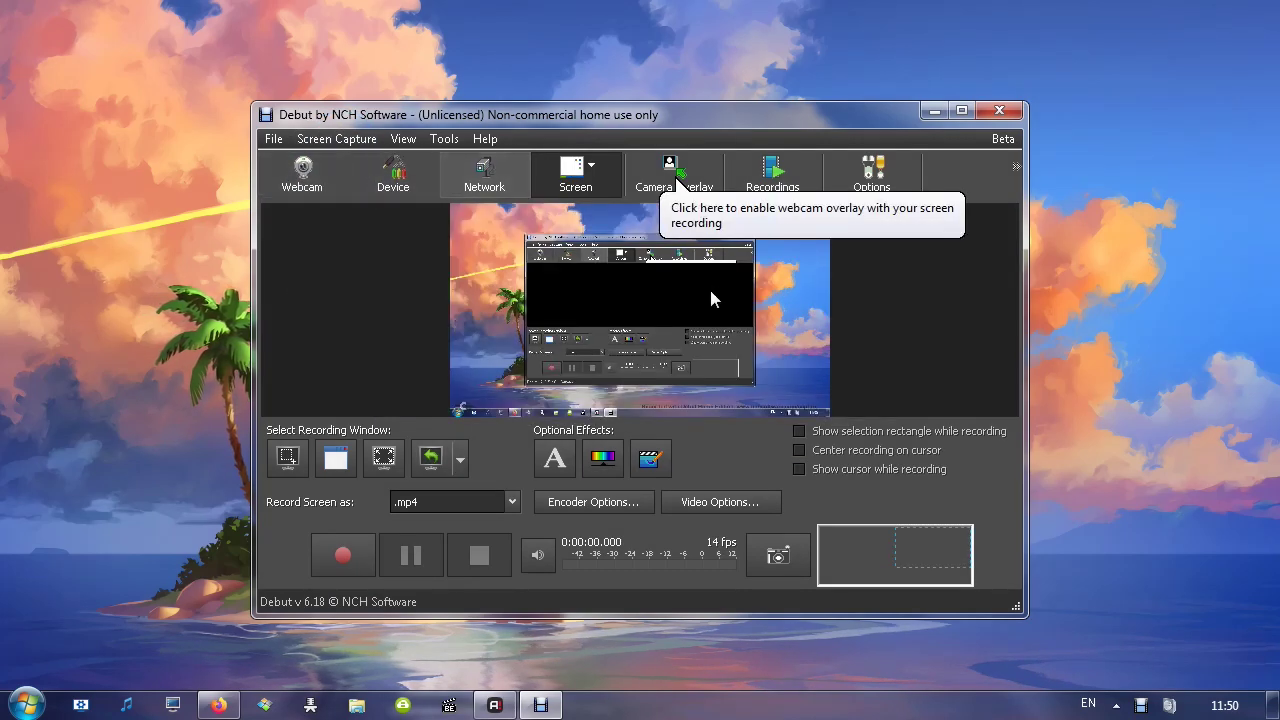
{"action": "left_click", "coordinate": [482, 504]}
{"action": "left_click", "coordinate": [419, 49]}
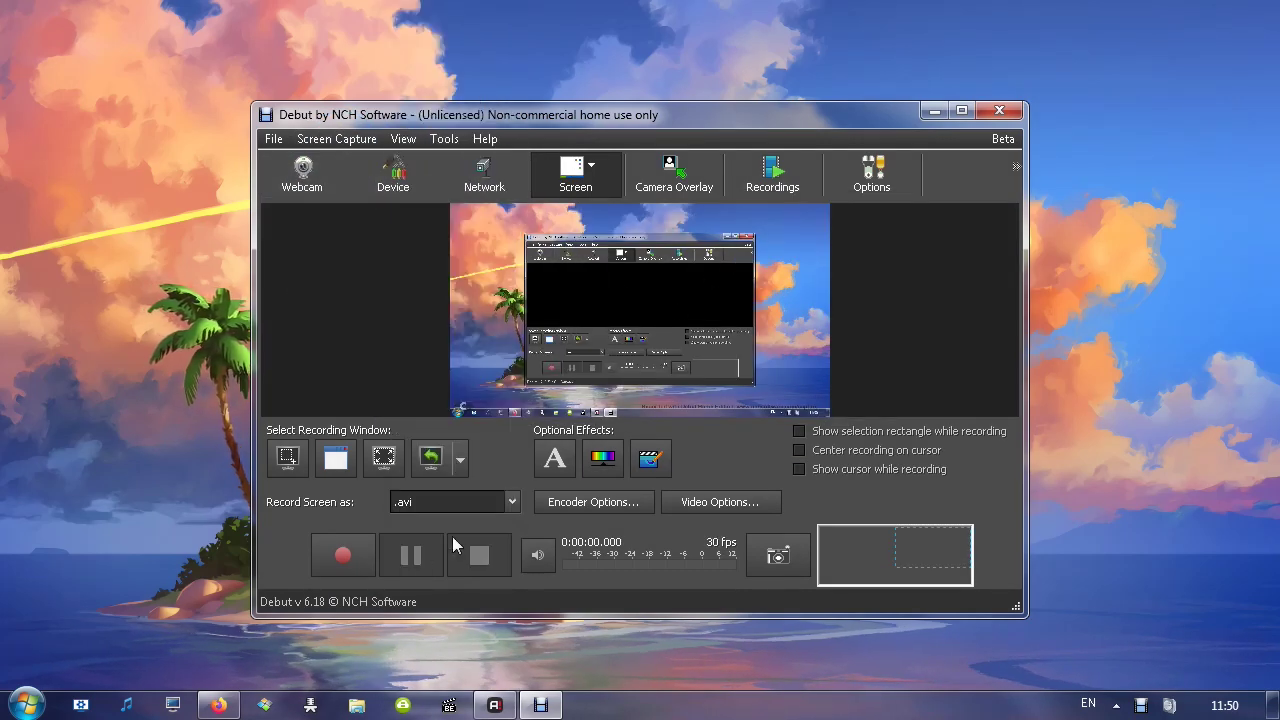
Record about 14.7 seconds of screen as Untitled 11.avi, stop, and play it back
{"action": "left_click", "coordinate": [336, 566]}
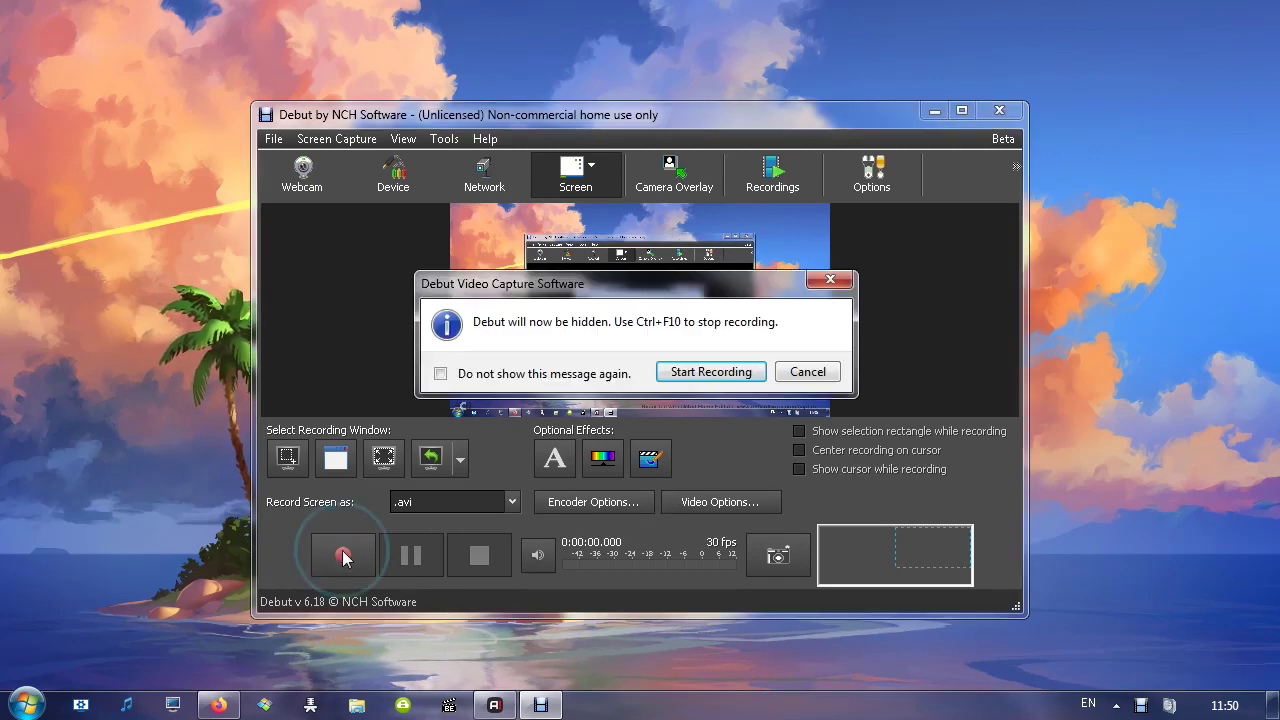
{"action": "left_click", "coordinate": [710, 372]}
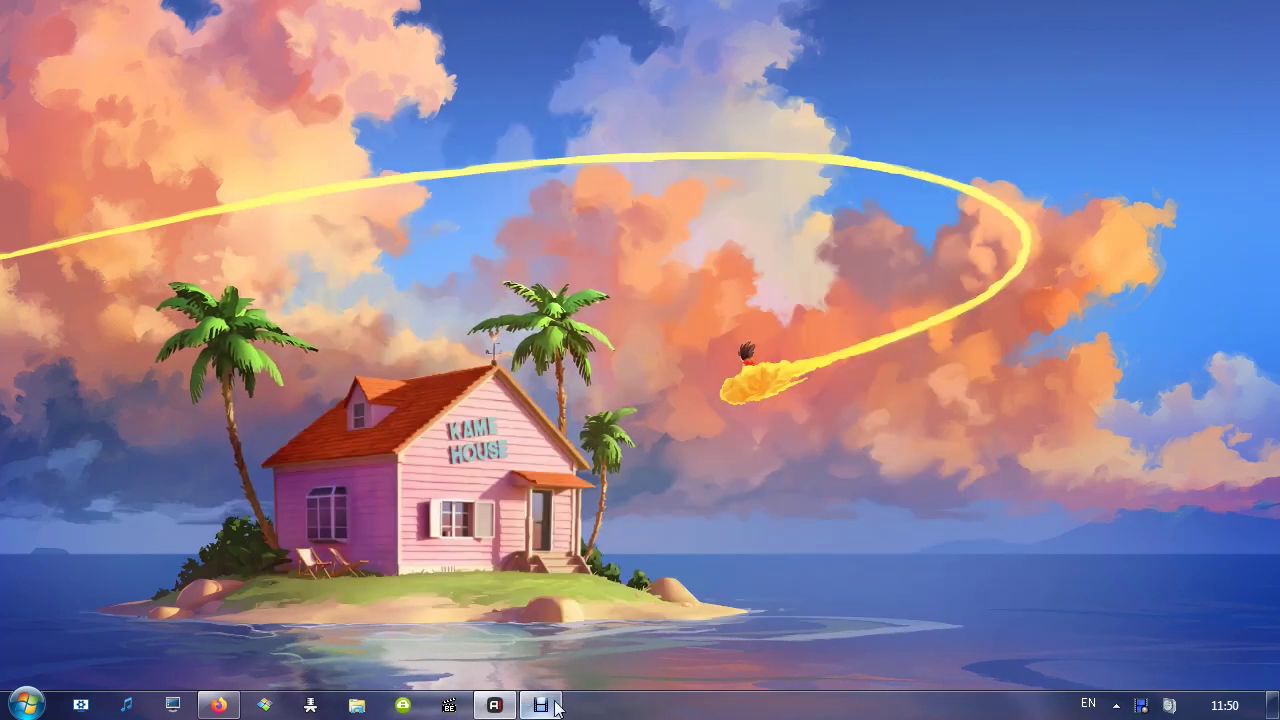
{"action": "left_click", "coordinate": [546, 705]}
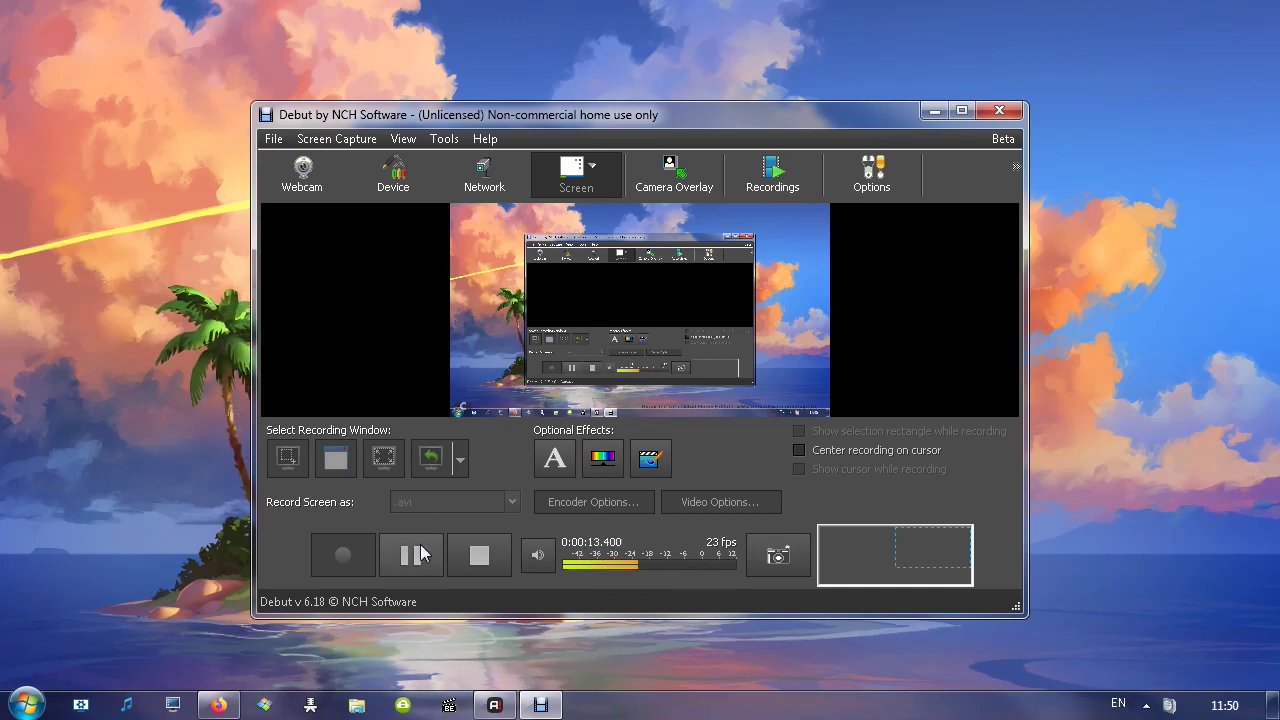
{"action": "left_click", "coordinate": [476, 554]}
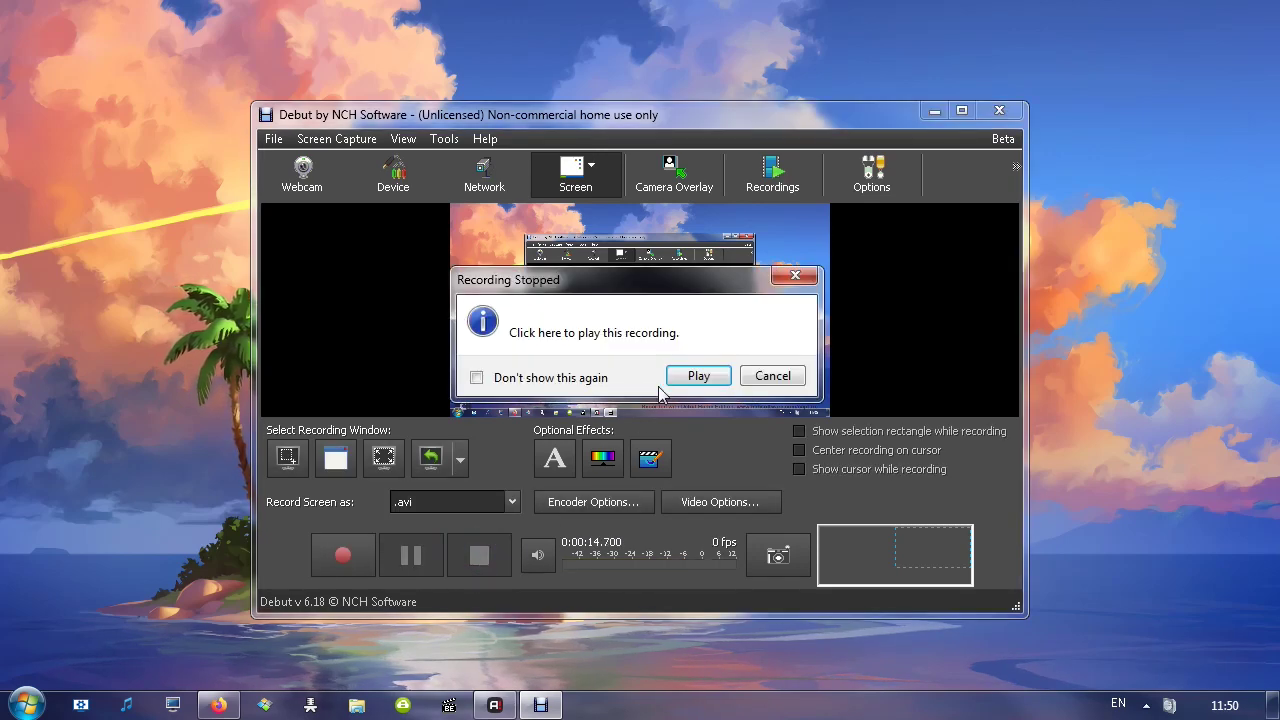
{"action": "left_click", "coordinate": [693, 378]}
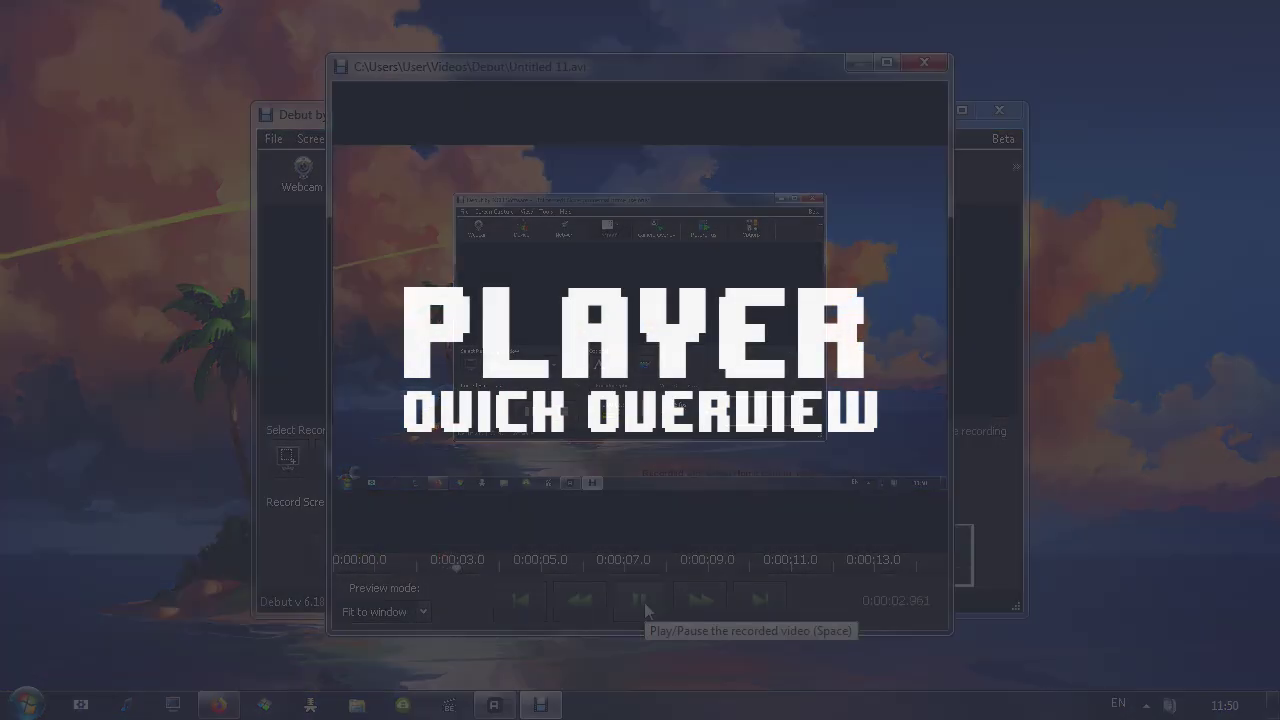
Pause playback, try the actual-size preview, then return to Fit to window
{"action": "left_click", "coordinate": [640, 601]}
{"action": "left_click", "coordinate": [396, 612]}
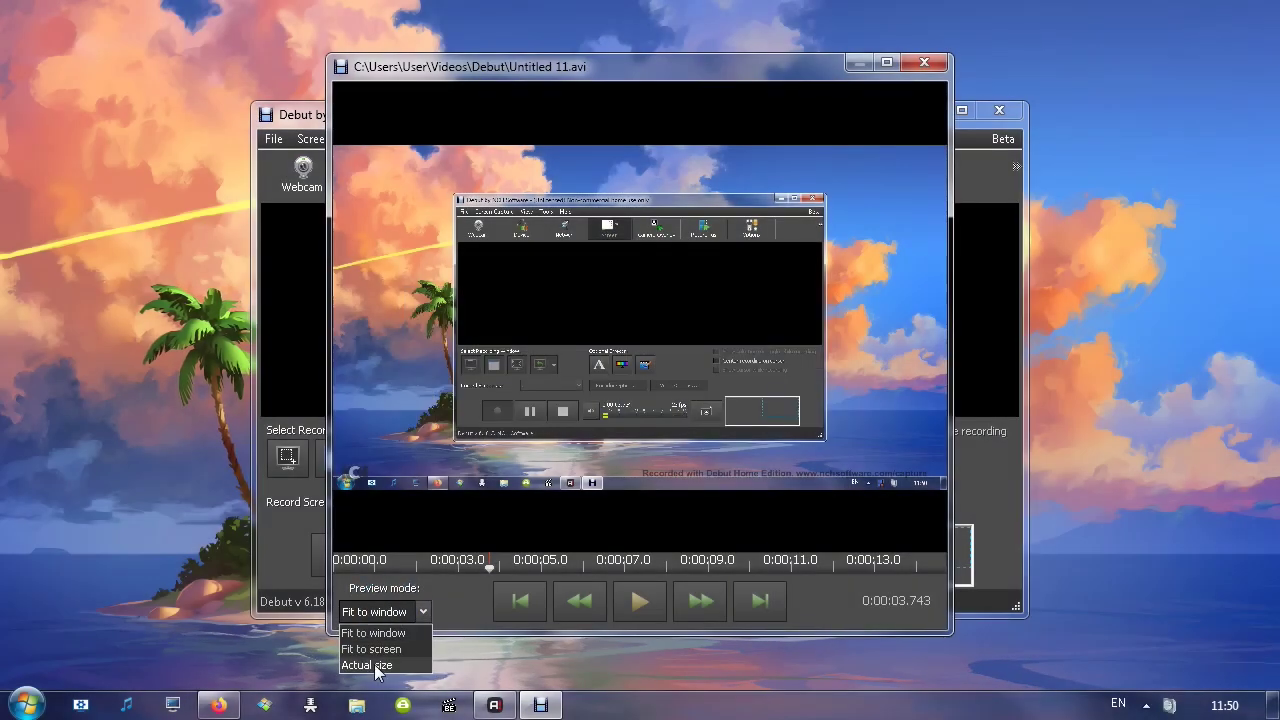
{"action": "left_click", "coordinate": [378, 666]}
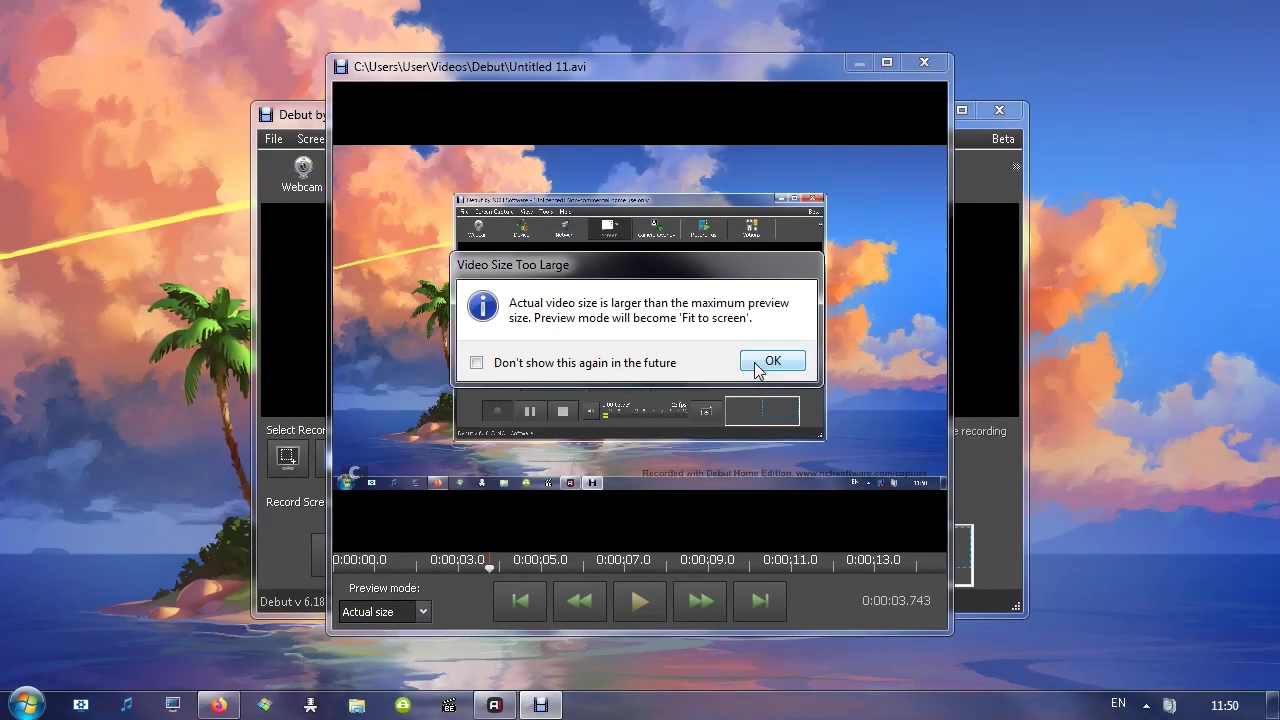
{"action": "left_click", "coordinate": [766, 364]}
{"action": "left_click", "coordinate": [68, 665]}
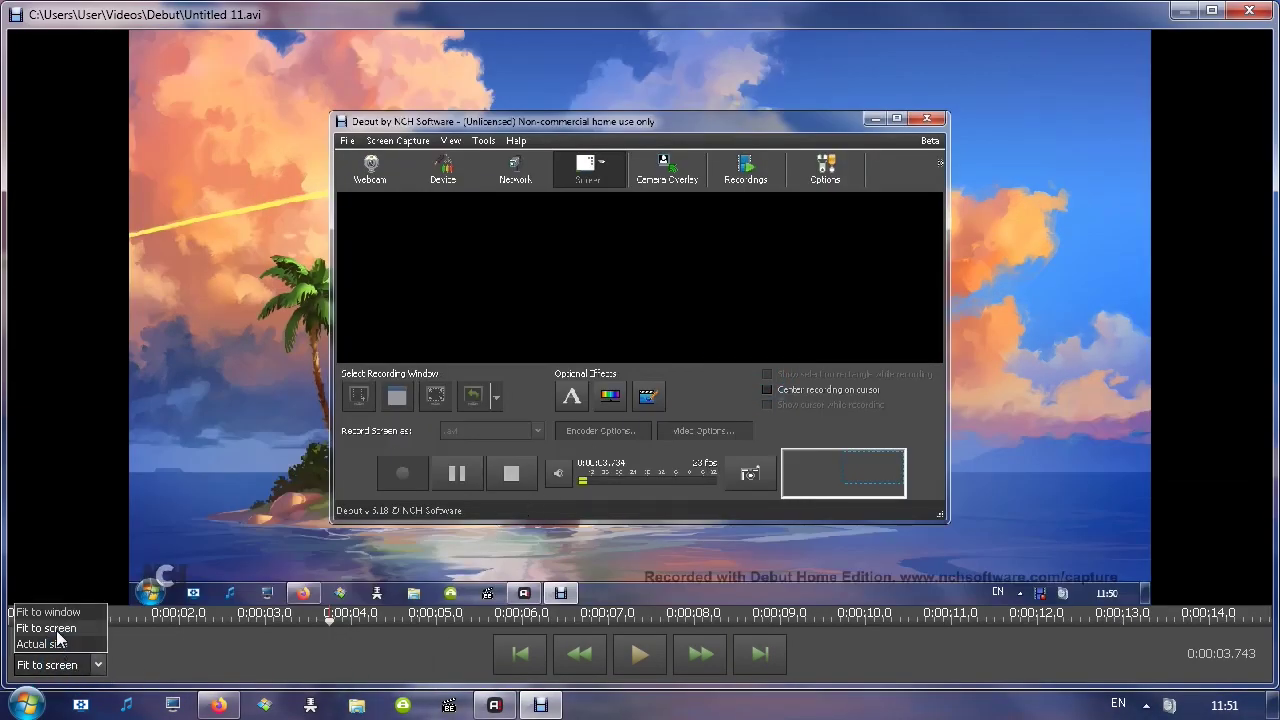
{"action": "left_click", "coordinate": [45, 611]}
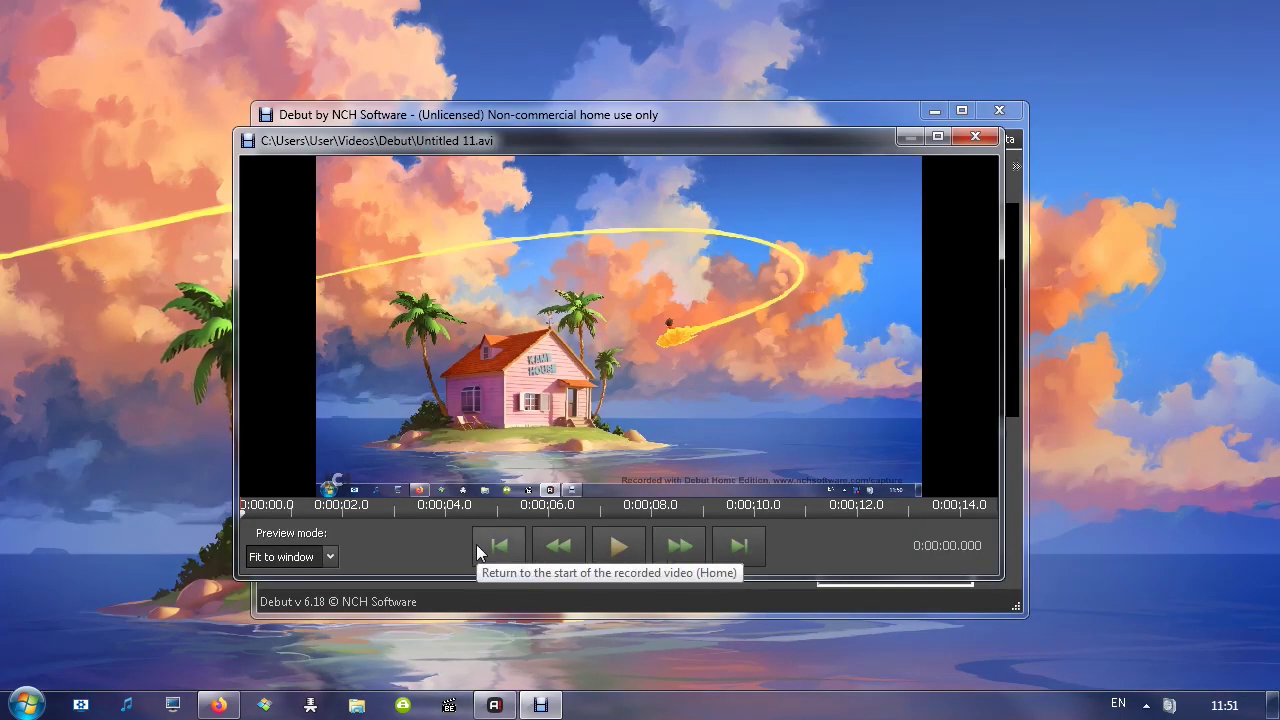
Jump to the end and back to the start, then fast-forward to 0:00:03.200
{"action": "left_click", "coordinate": [745, 546]}
{"action": "left_click", "coordinate": [497, 546]}
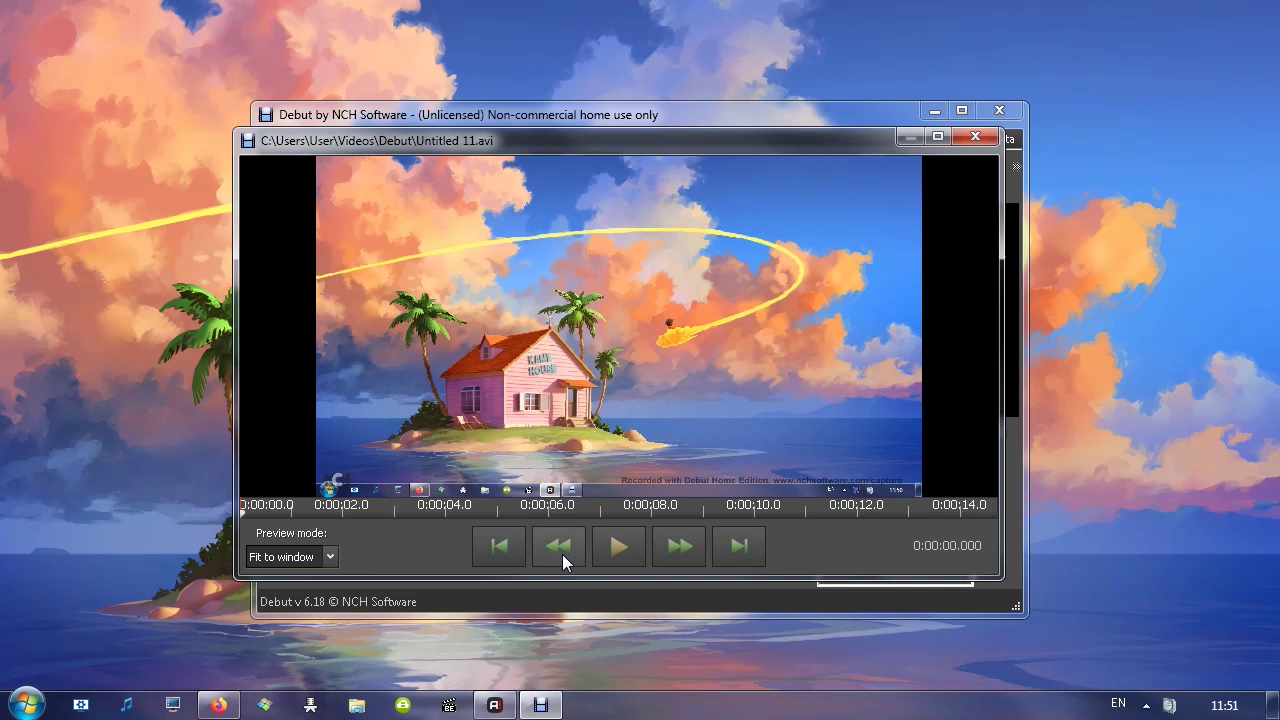
{"action": "left_click", "coordinate": [689, 549]}
{"action": "left_click", "coordinate": [686, 548]}
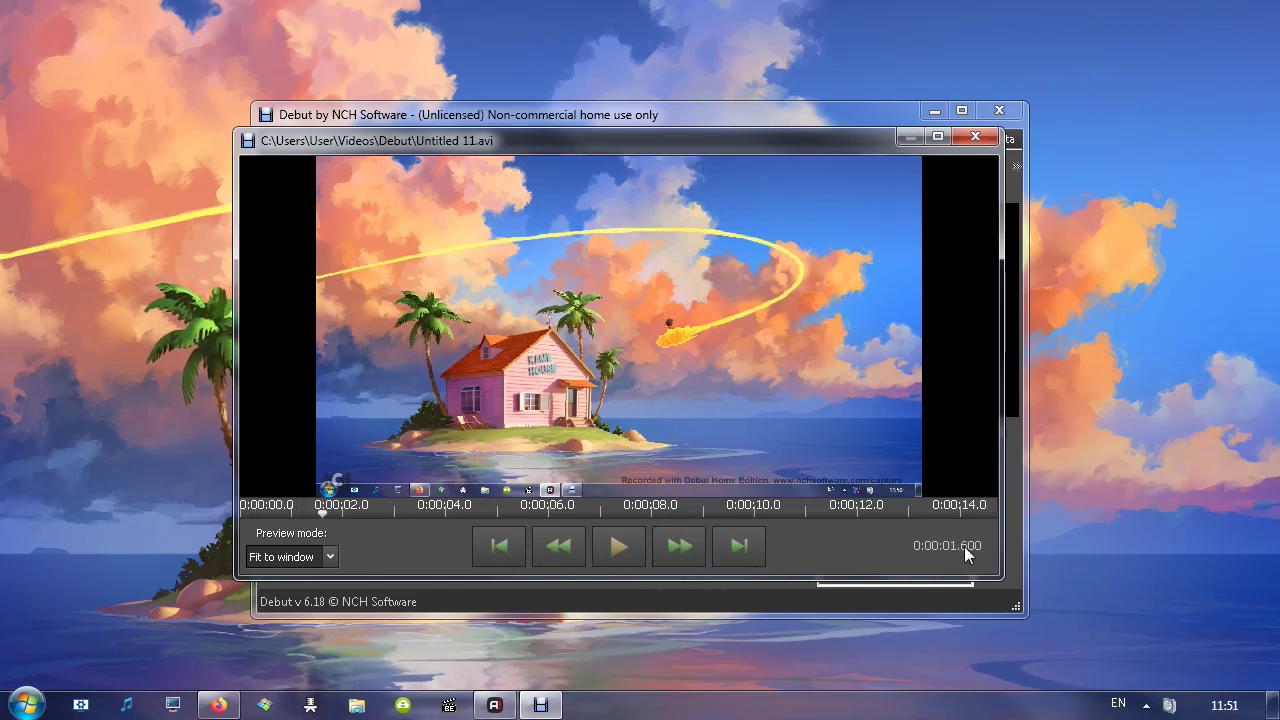
{"action": "left_click", "coordinate": [677, 549]}
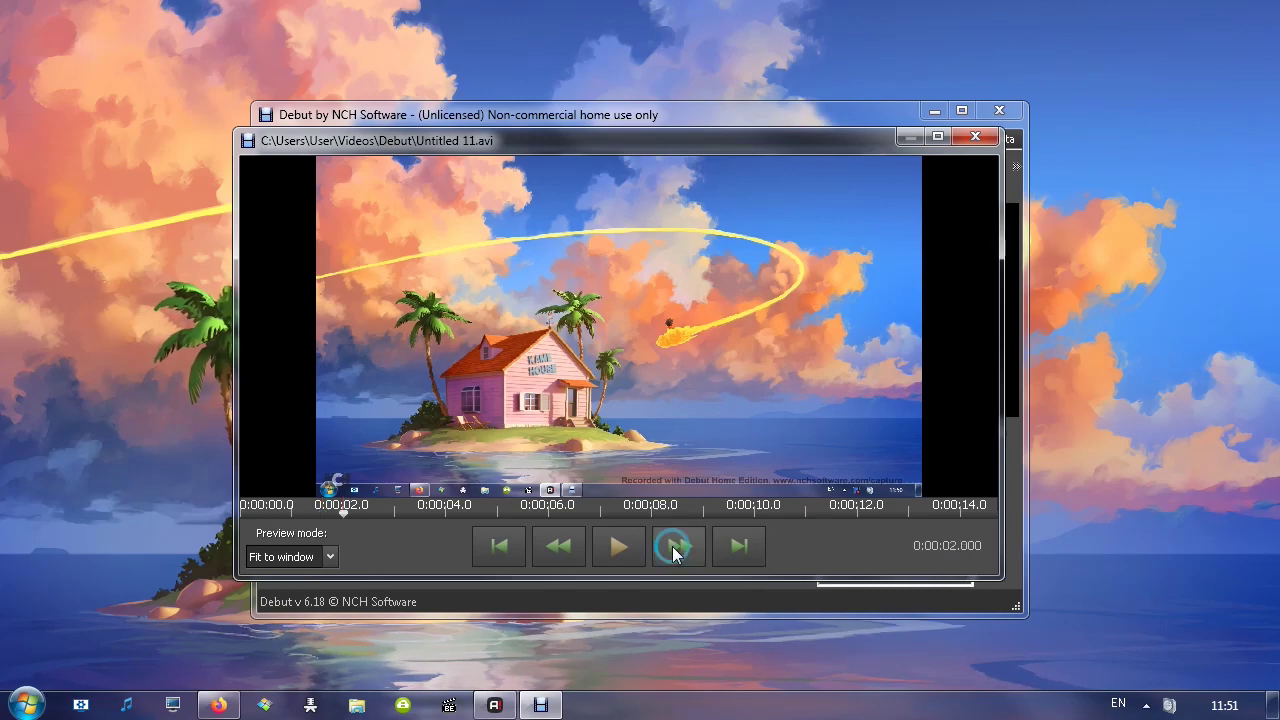
{"action": "left_click", "coordinate": [674, 548]}
{"action": "left_click", "coordinate": [674, 548]}
{"action": "left_click", "coordinate": [674, 548]}
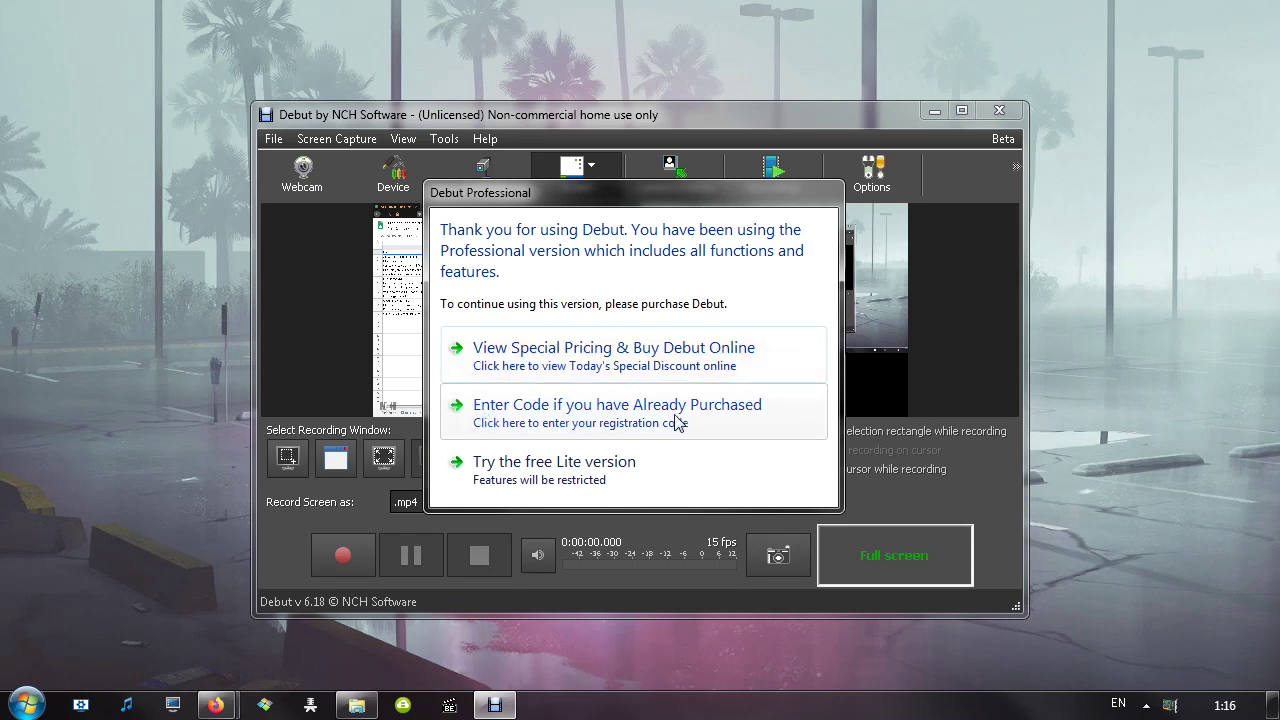
Choose 'Try the free Lite version' in the Debut Professional purchase prompt
{"action": "left_click", "coordinate": [562, 483]}
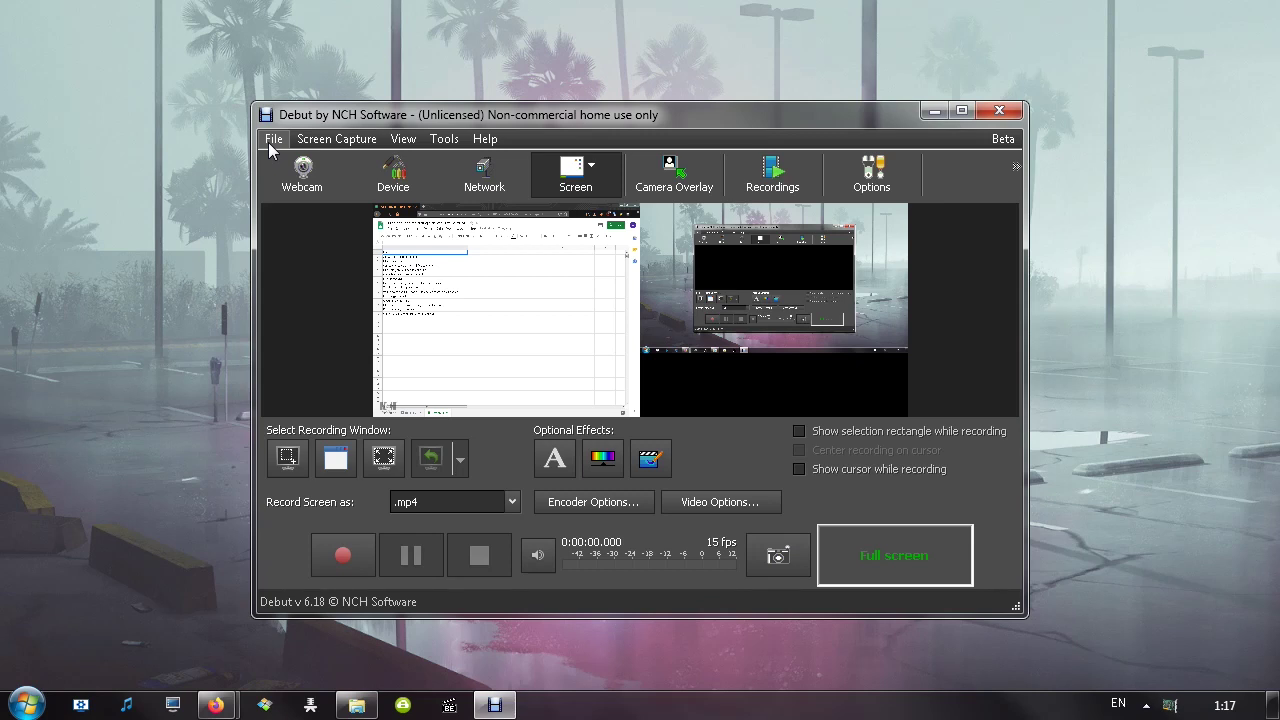
Show the Screen Capture options for primary monitor, secondary monitor or whole desktop
{"action": "left_click", "coordinate": [273, 141]}
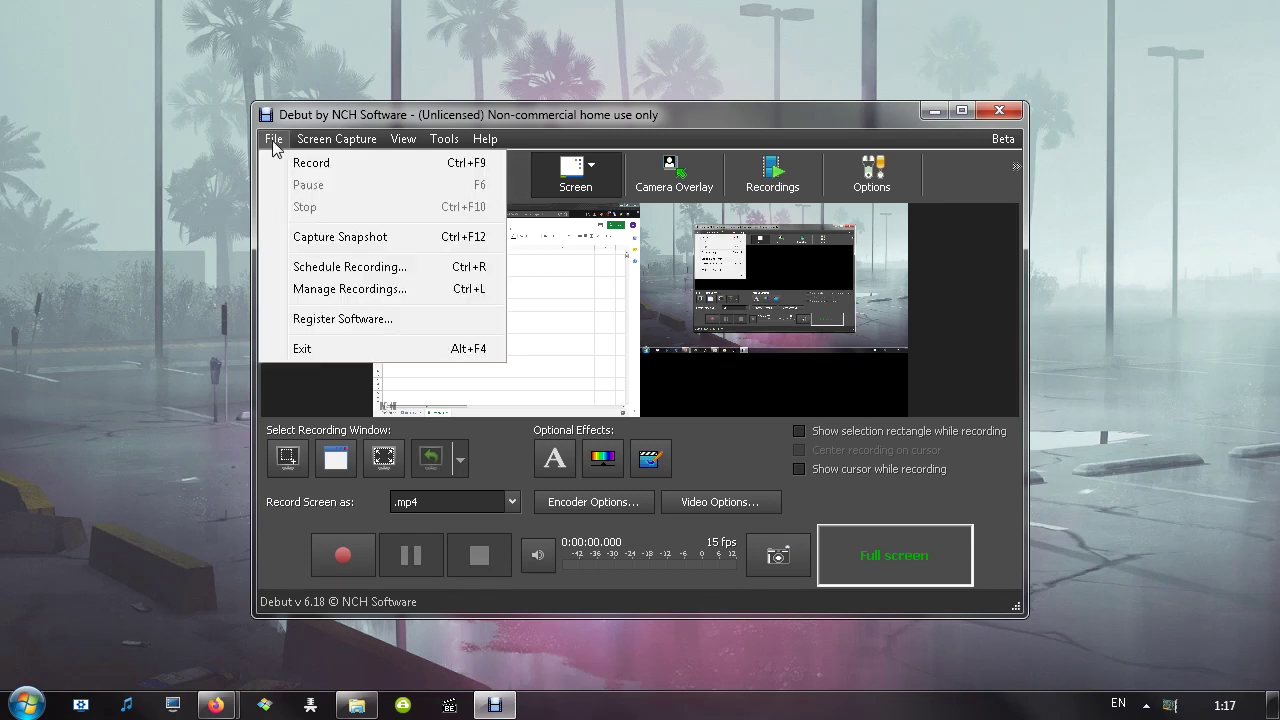
{"action": "left_click", "coordinate": [281, 145]}
{"action": "left_click", "coordinate": [281, 145]}
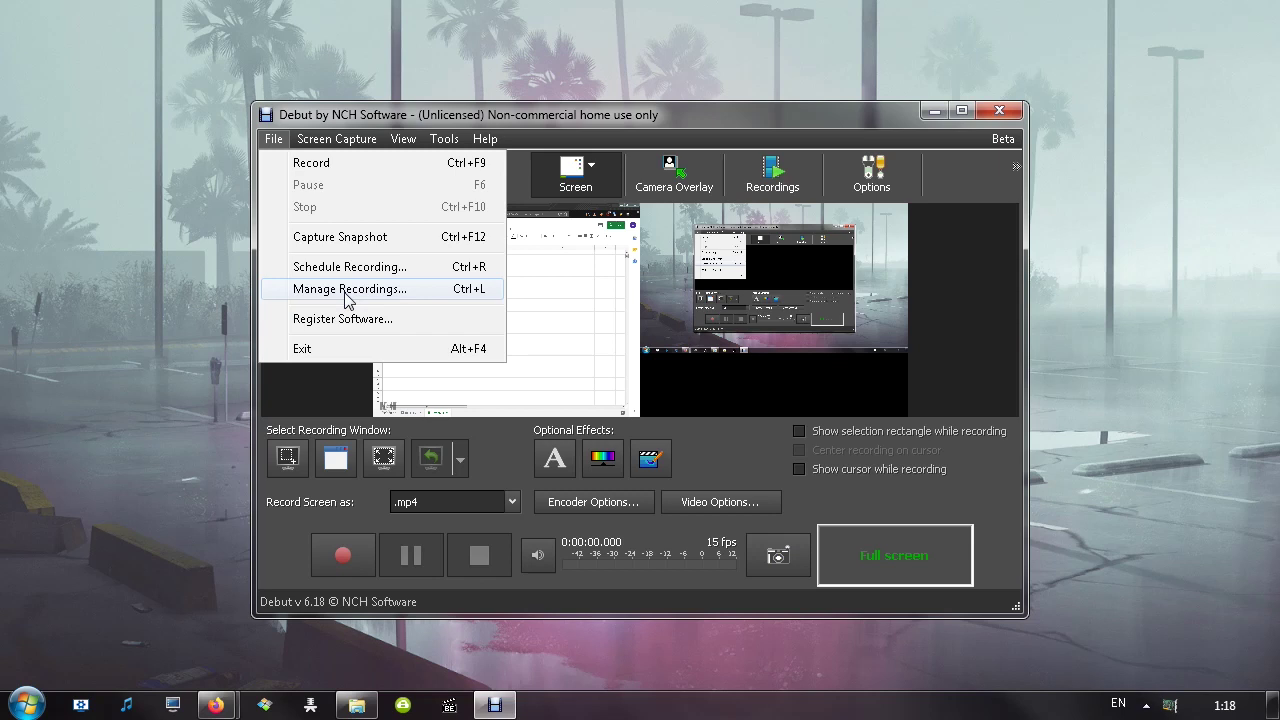
{"action": "mouse_move", "coordinate": [329, 148]}
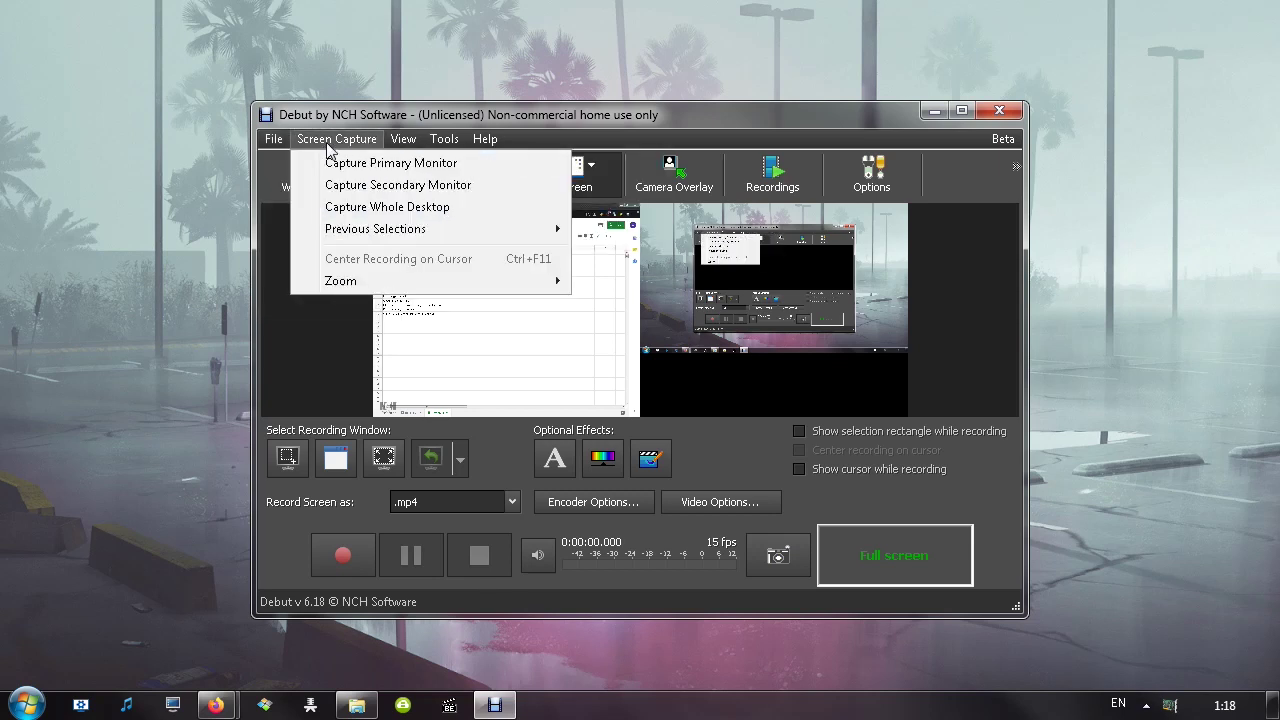
Set the capture area to the primary monitor after briefly trying the whole desktop
{"action": "left_click", "coordinate": [350, 163]}
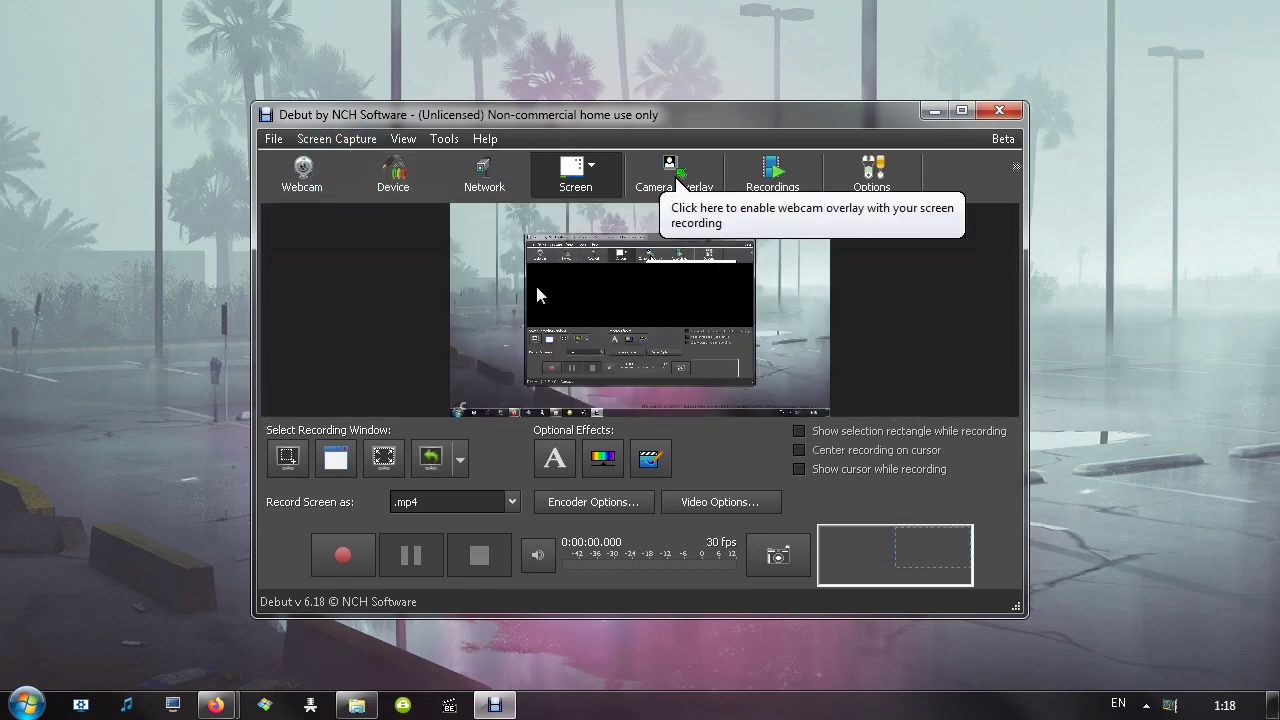
{"action": "left_click", "coordinate": [337, 139]}
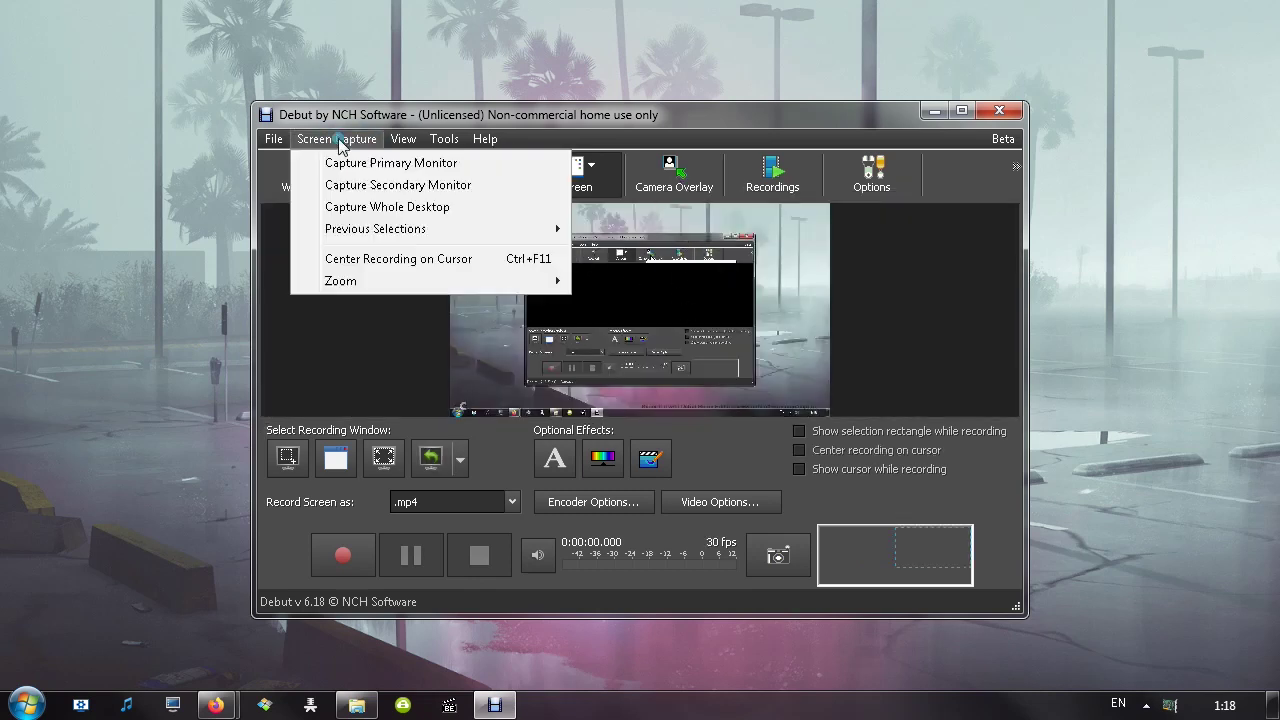
{"action": "left_click", "coordinate": [384, 207]}
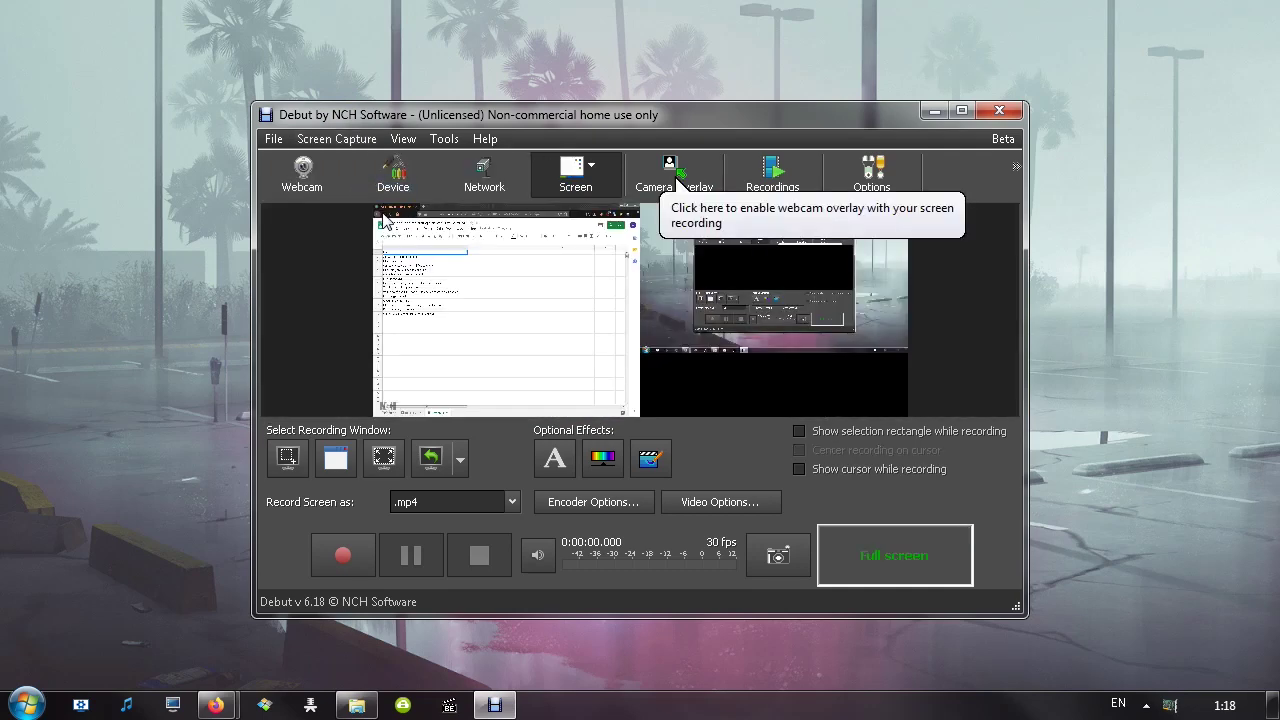
{"action": "left_click", "coordinate": [346, 139]}
{"action": "left_click", "coordinate": [379, 166]}
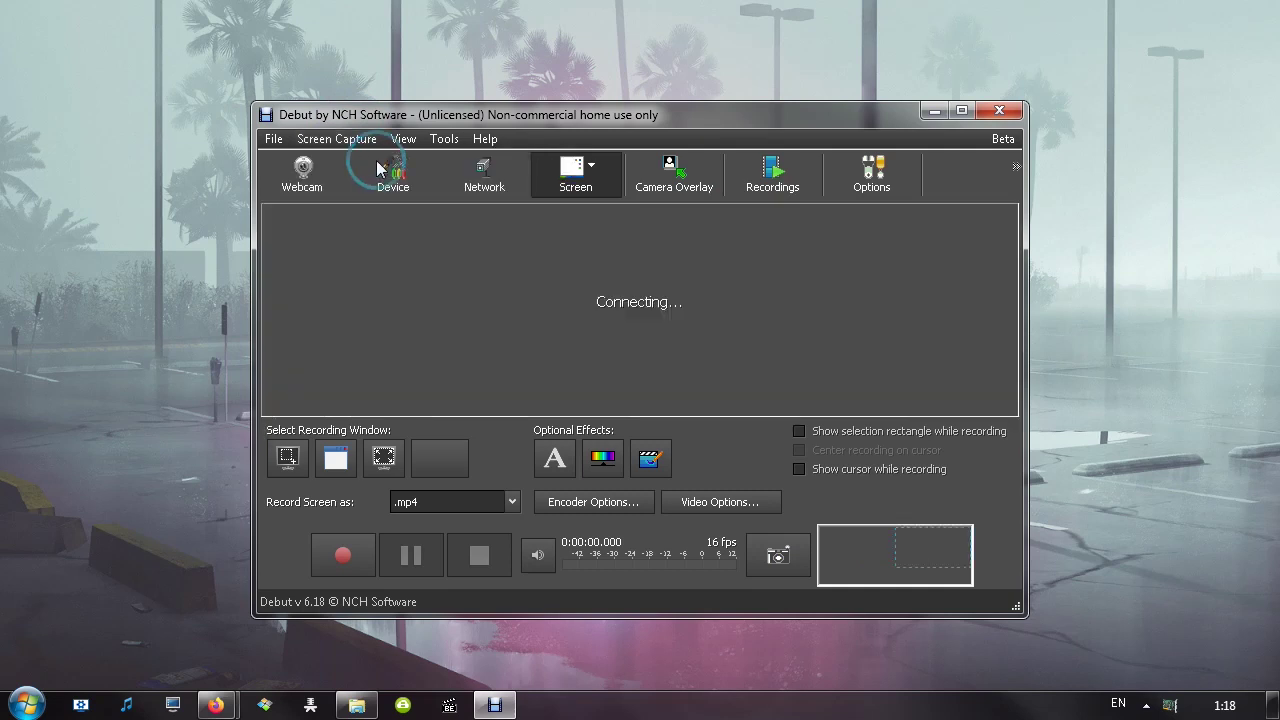
Center the recording on the cursor and zoom the screen capture to 150%
{"action": "left_click", "coordinate": [337, 139]}
{"action": "mouse_move", "coordinate": [358, 237]}
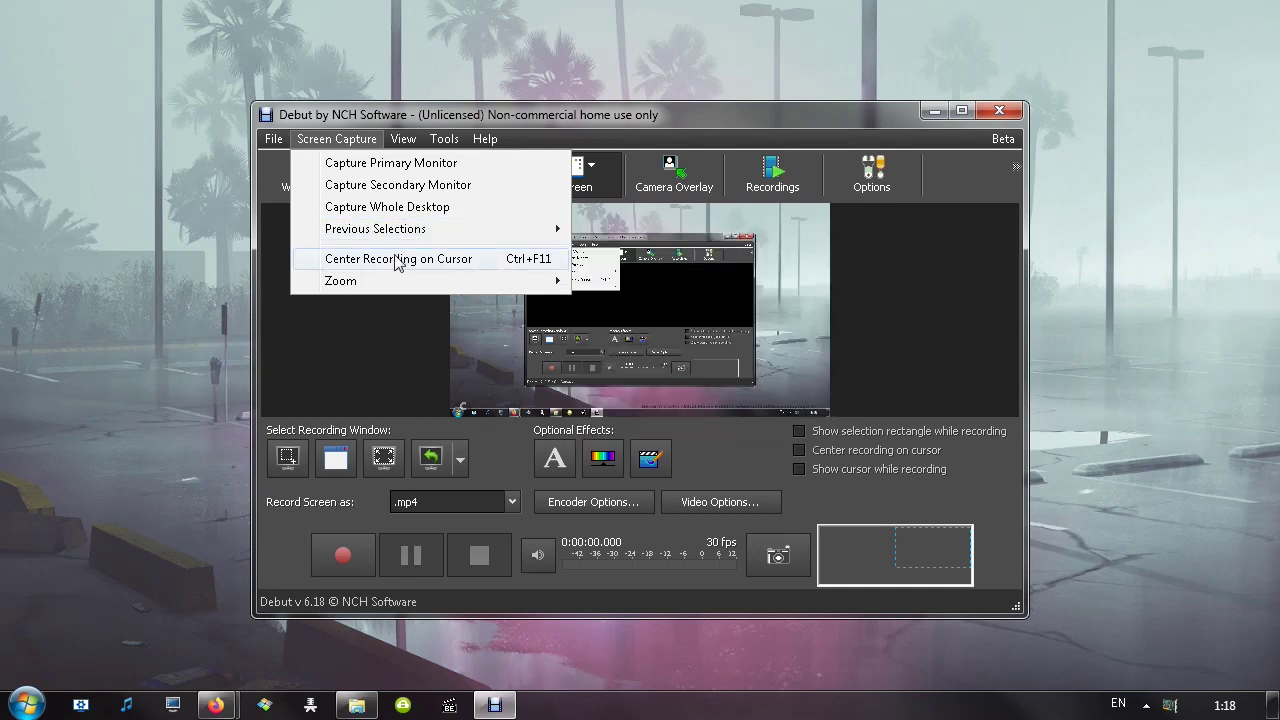
{"action": "left_click", "coordinate": [470, 260]}
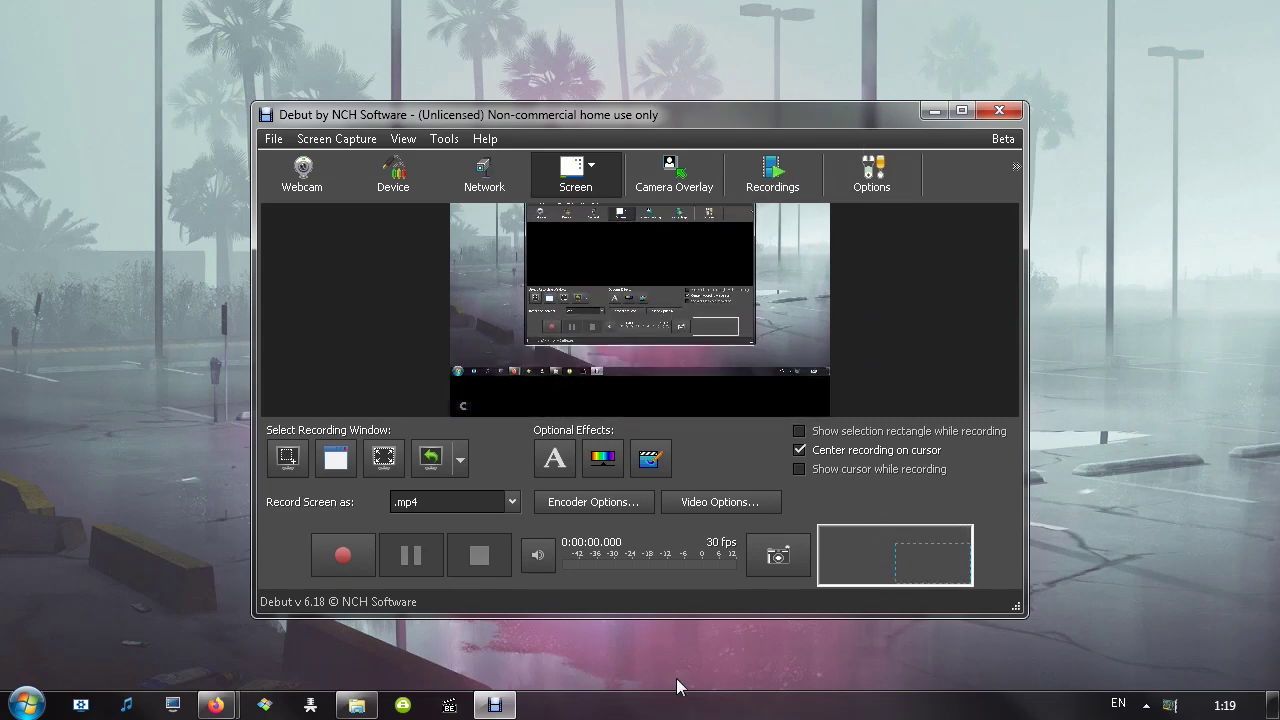
{"action": "left_click", "coordinate": [336, 138]}
{"action": "mouse_move", "coordinate": [350, 281]}
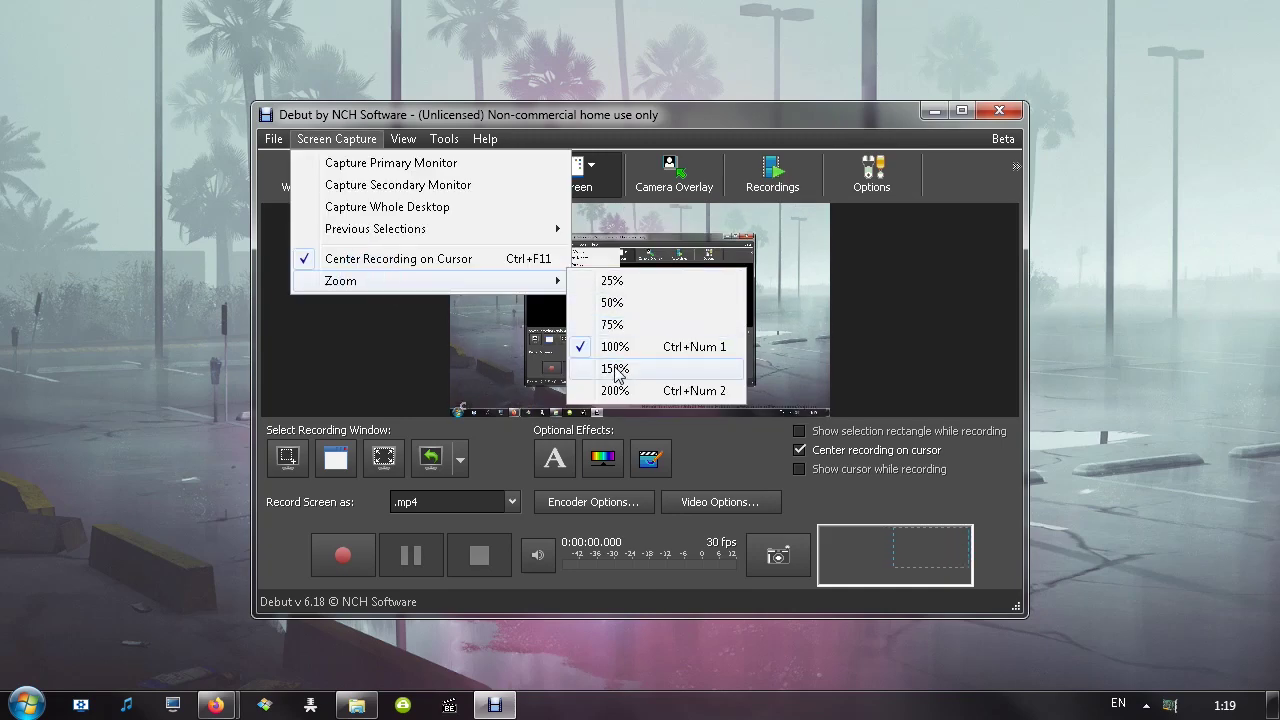
{"action": "left_click", "coordinate": [613, 369]}
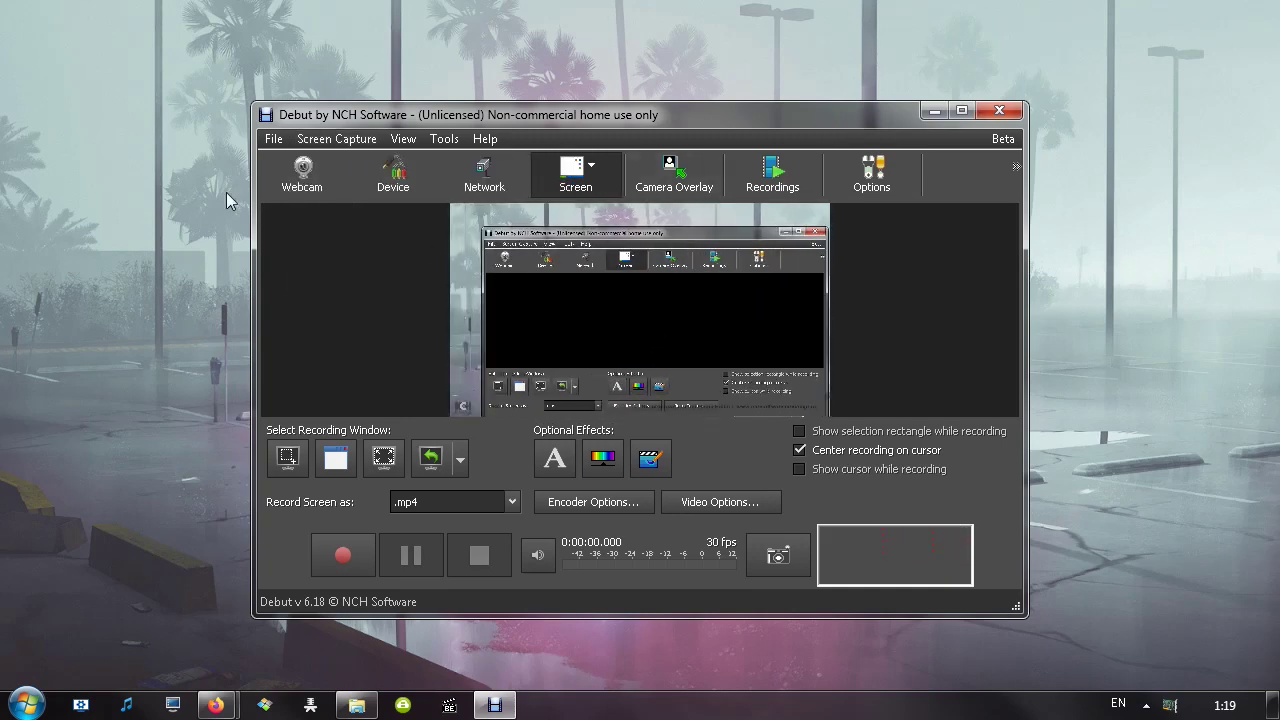
{"action": "left_click", "coordinate": [400, 139]}
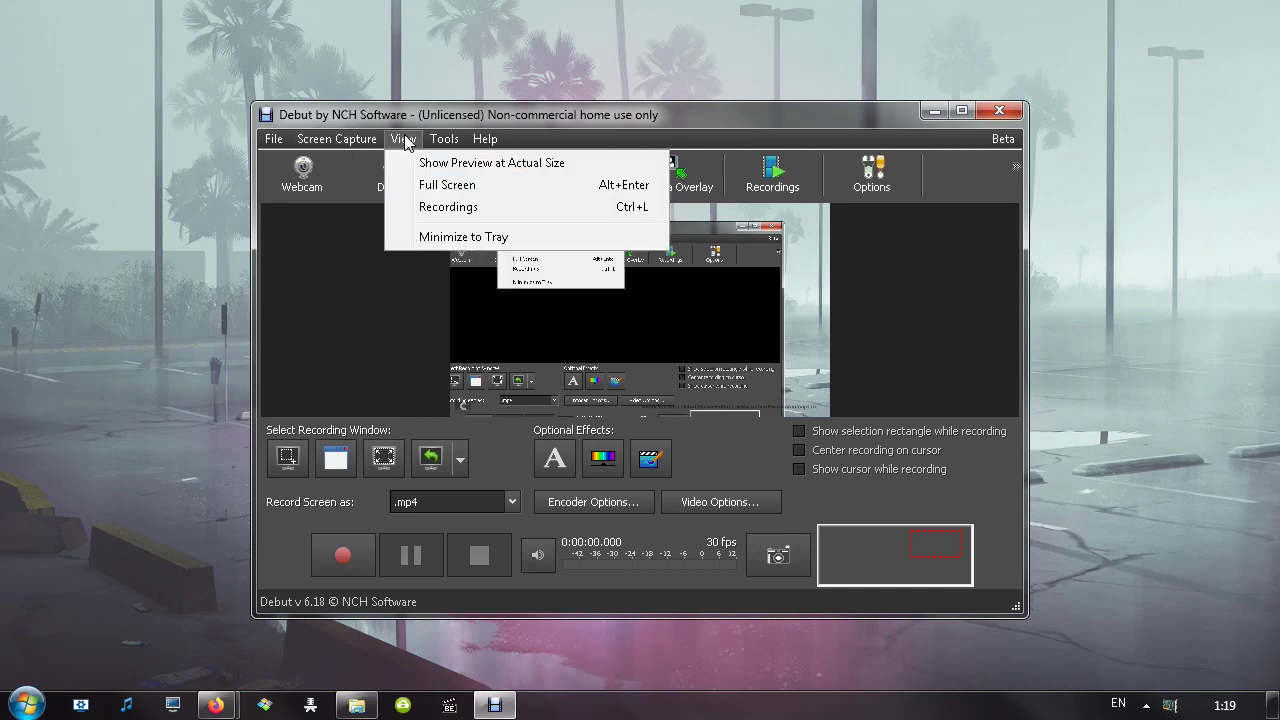
Look over the saved recordings list via View > Recordings and File > Manage Recordings
{"action": "left_click", "coordinate": [445, 208]}
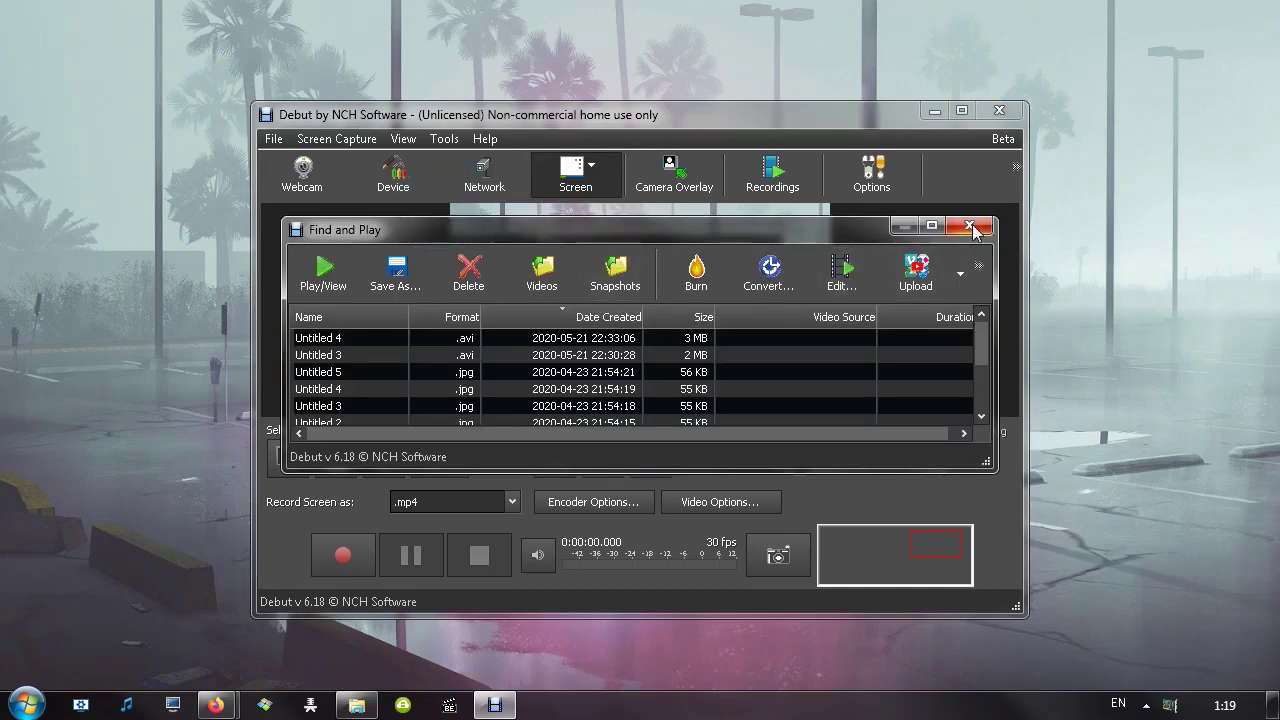
{"action": "left_click", "coordinate": [970, 227]}
{"action": "left_click", "coordinate": [343, 140]}
{"action": "mouse_move", "coordinate": [285, 142]}
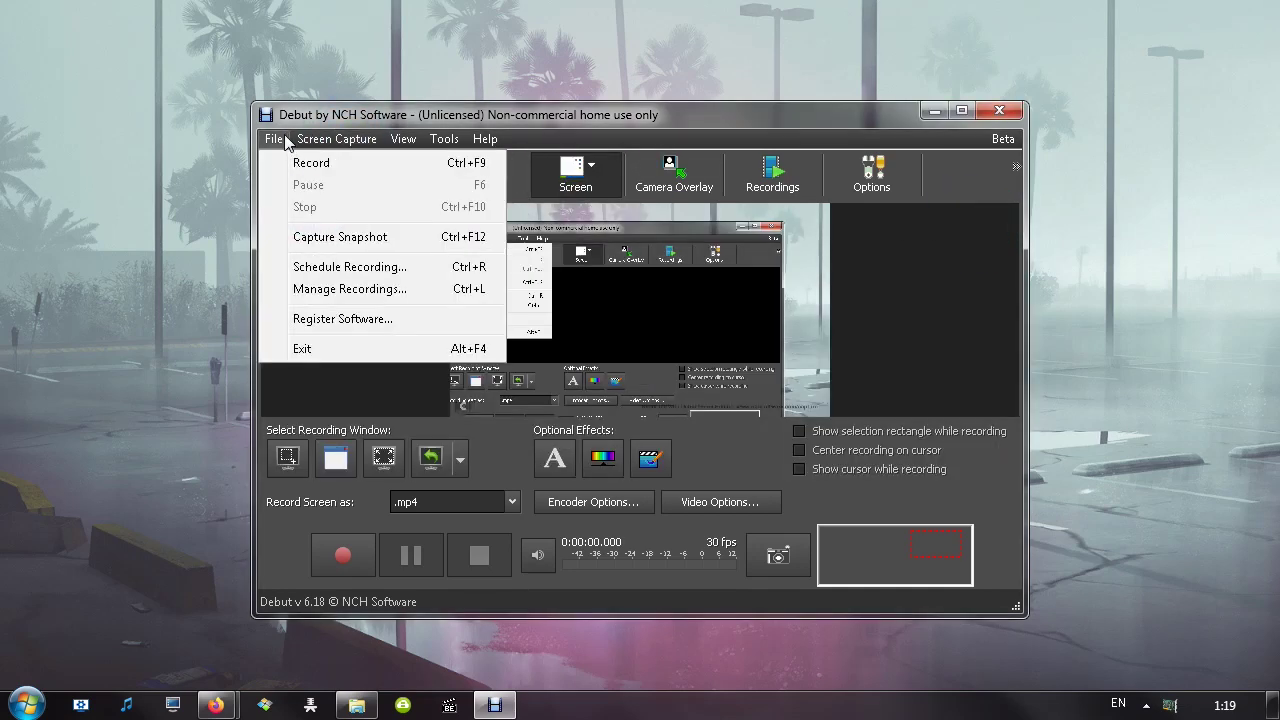
{"action": "left_click", "coordinate": [323, 289]}
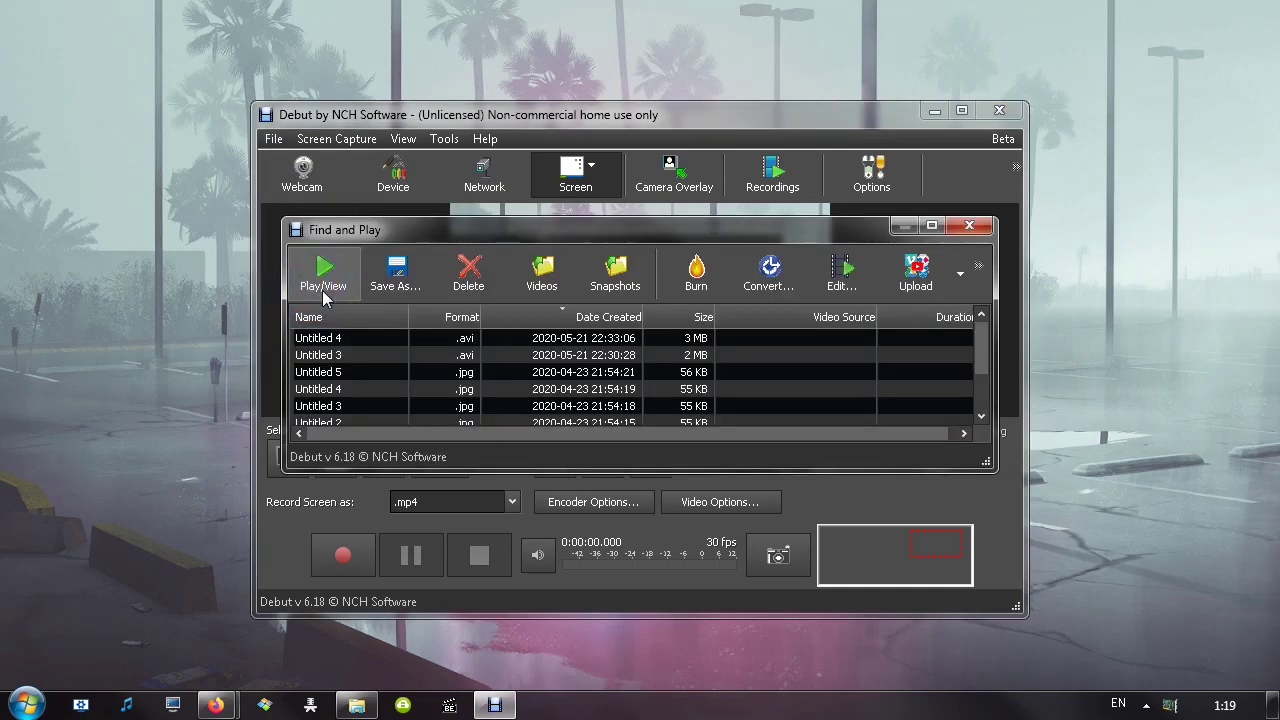
{"action": "left_click", "coordinate": [969, 226]}
{"action": "left_click", "coordinate": [403, 139]}
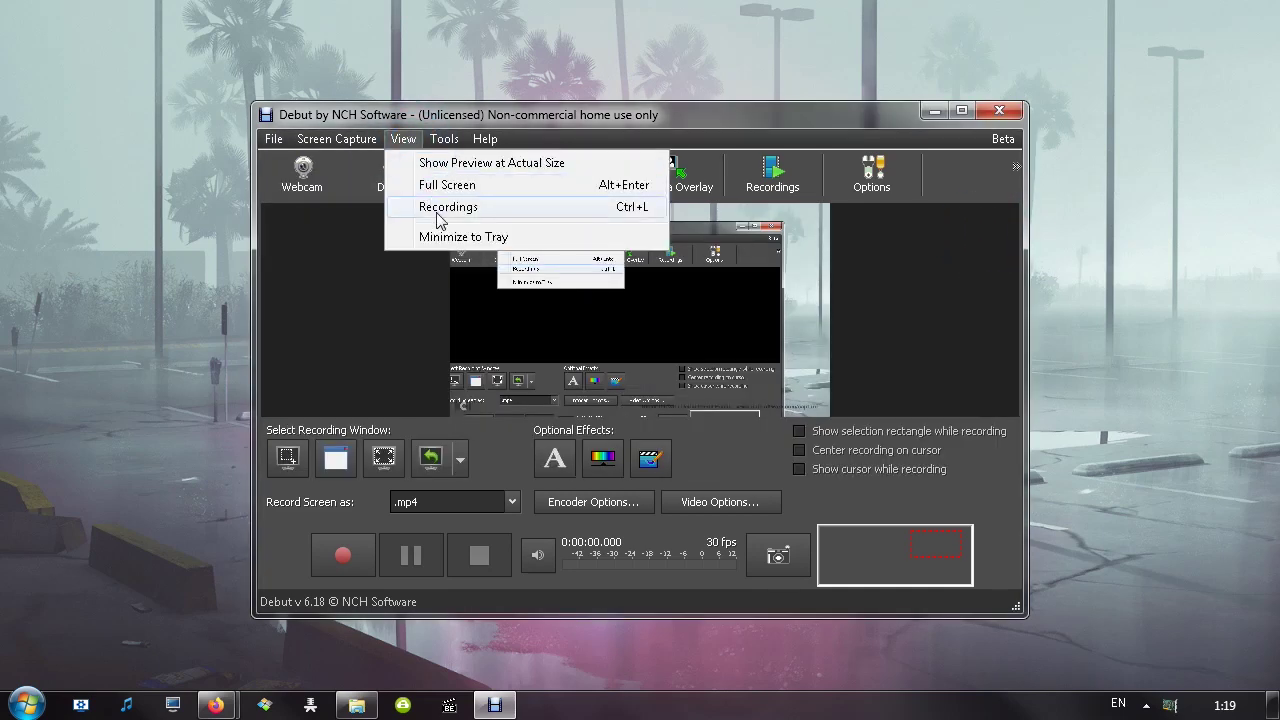
{"action": "left_click", "coordinate": [437, 208]}
{"action": "left_click", "coordinate": [969, 226]}
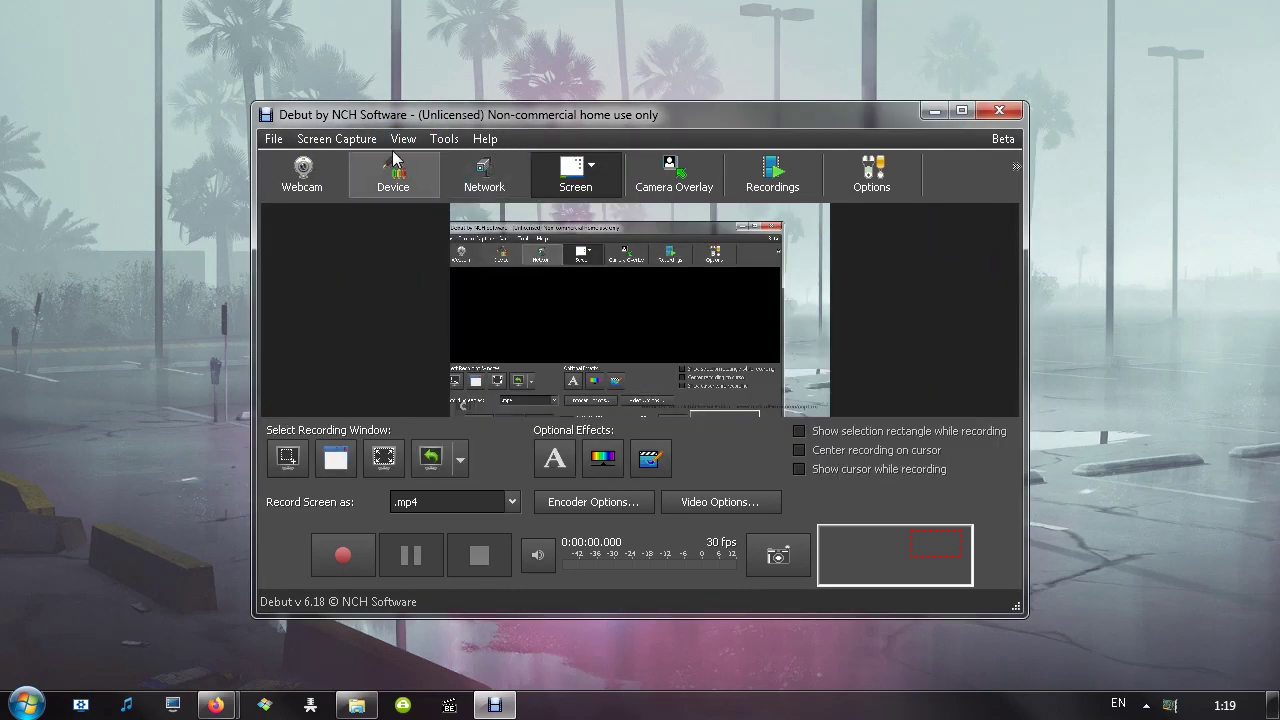
Check the recording-area dropdown of previously used capture areas
{"action": "left_click", "coordinate": [403, 139]}
{"action": "mouse_move", "coordinate": [445, 140]}
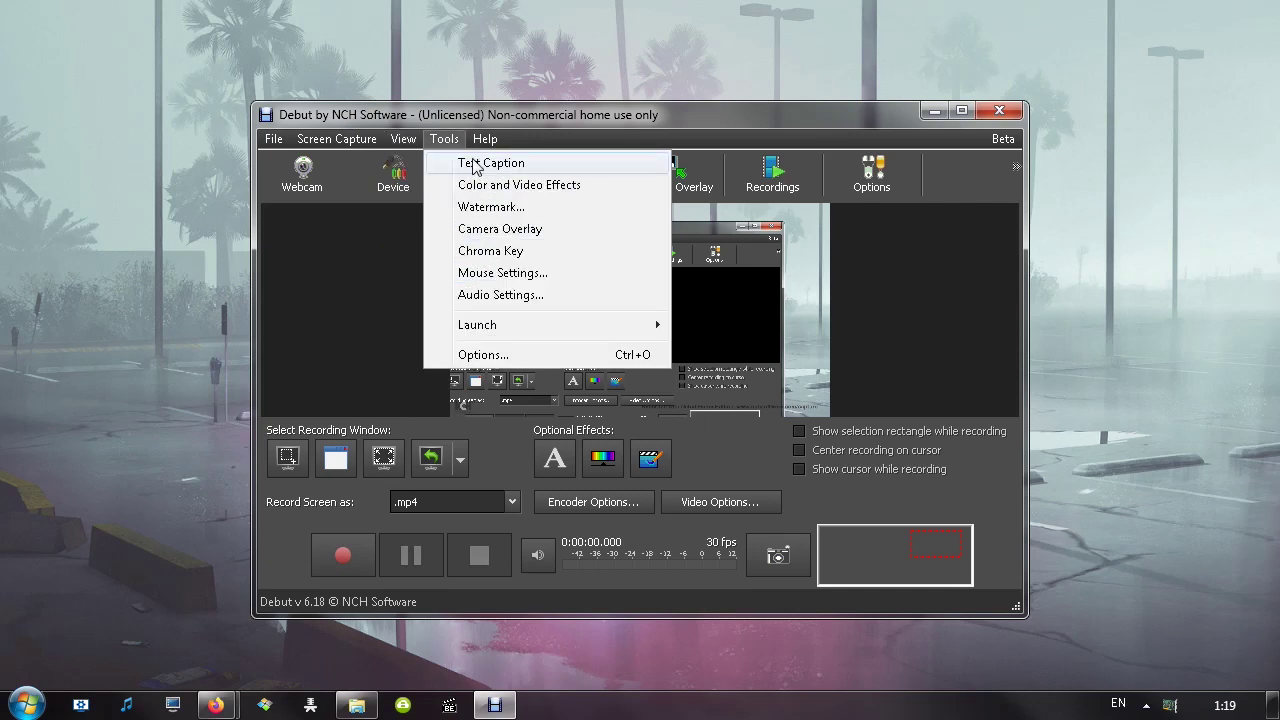
{"action": "left_click", "coordinate": [531, 121]}
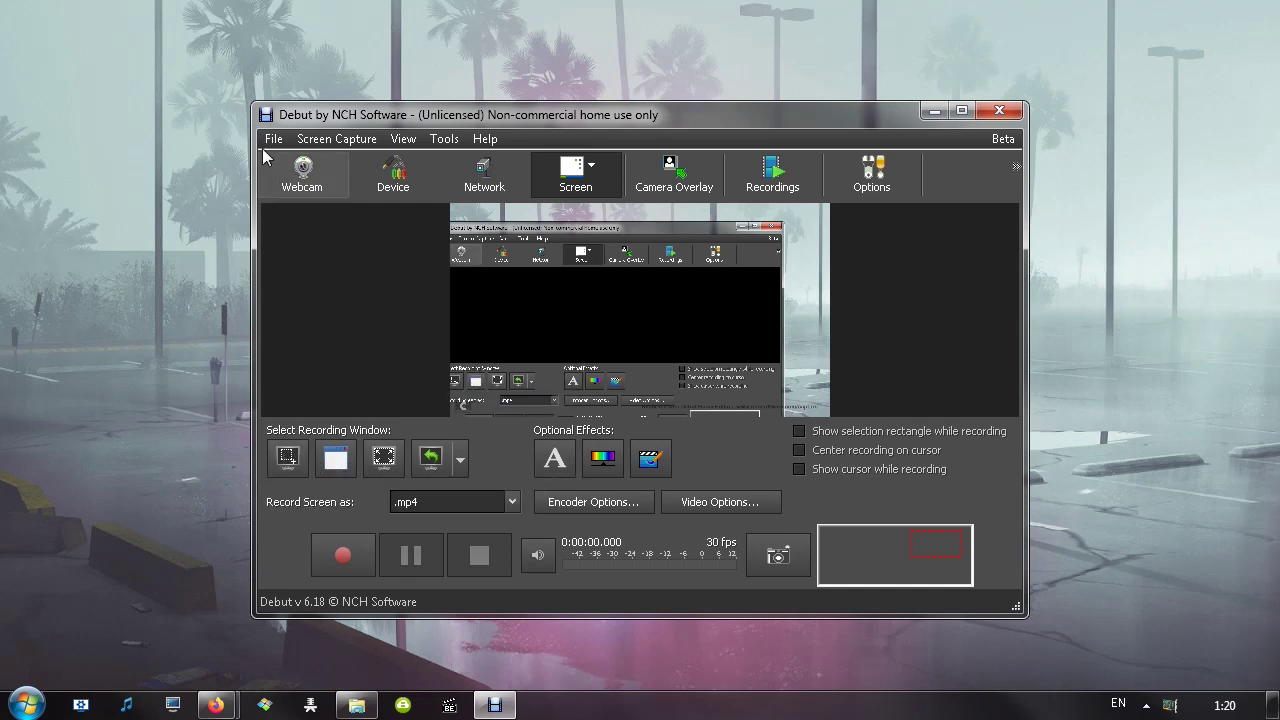
{"action": "left_click", "coordinate": [459, 460]}
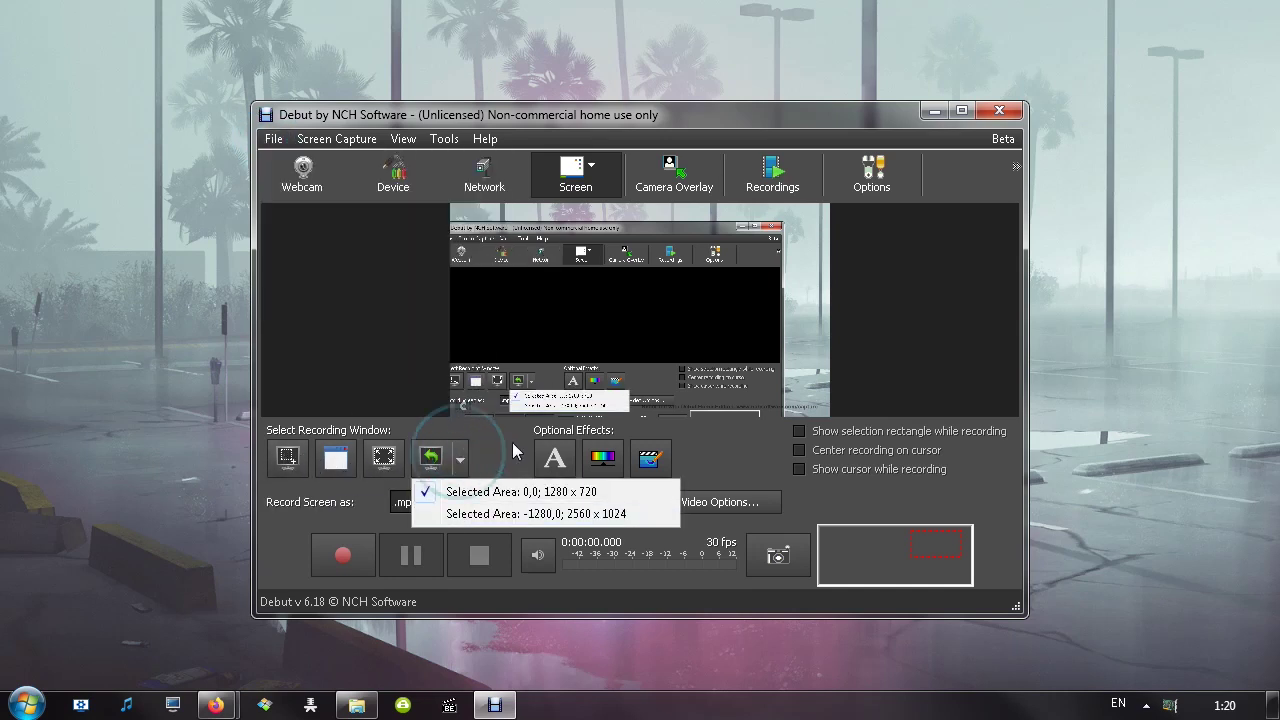
{"action": "left_click", "coordinate": [444, 141]}
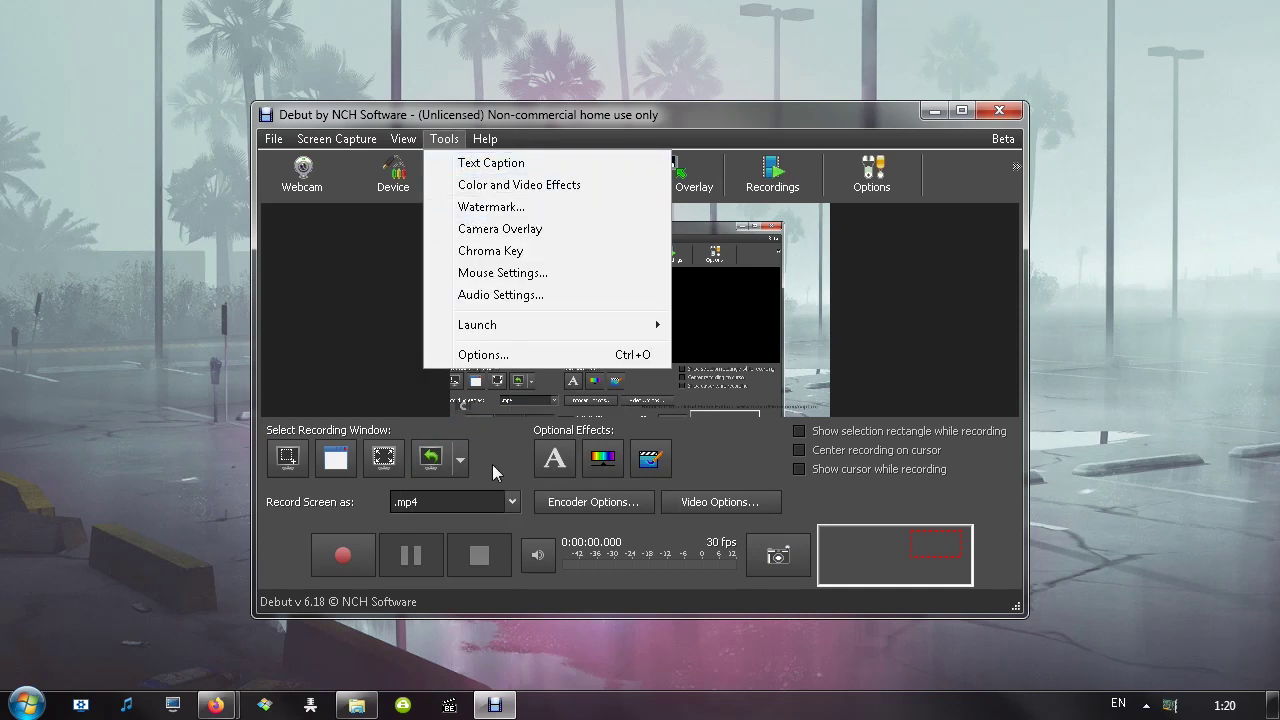
Enter test caption text in Text Caption, then replace it with 'yeydgdfgd'
{"action": "left_click", "coordinate": [570, 464]}
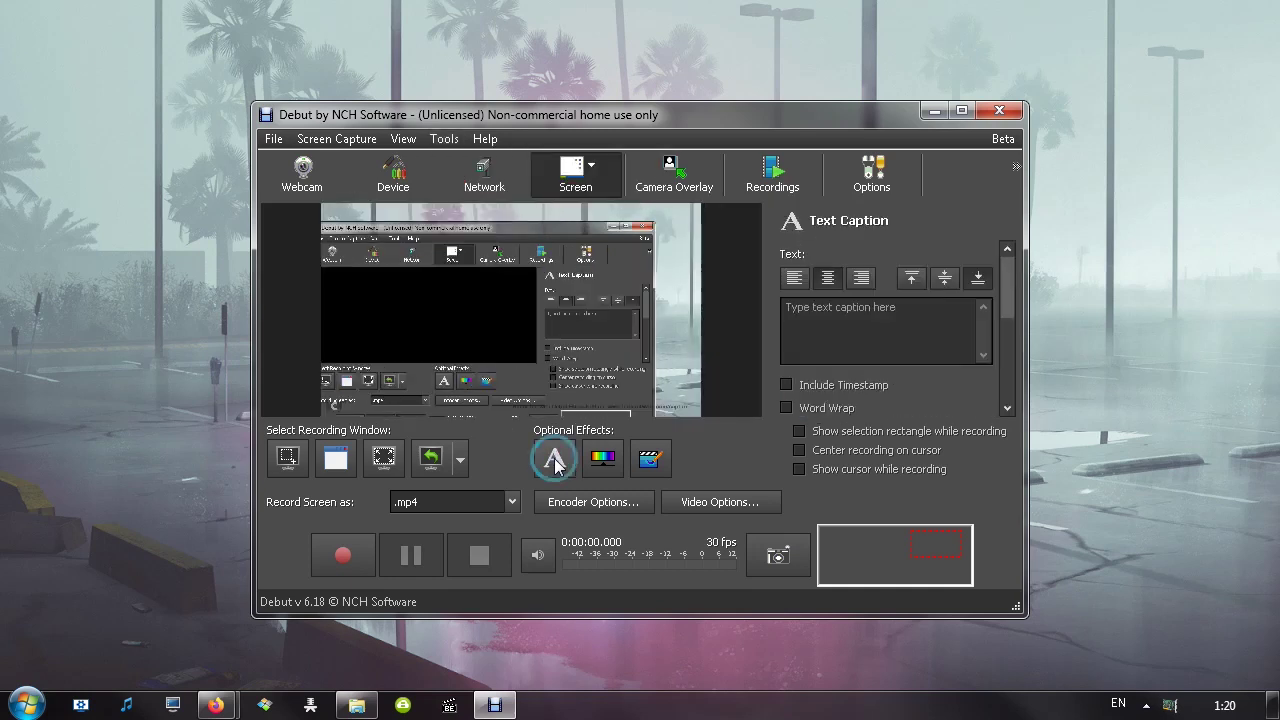
{"action": "left_click", "coordinate": [865, 325]}
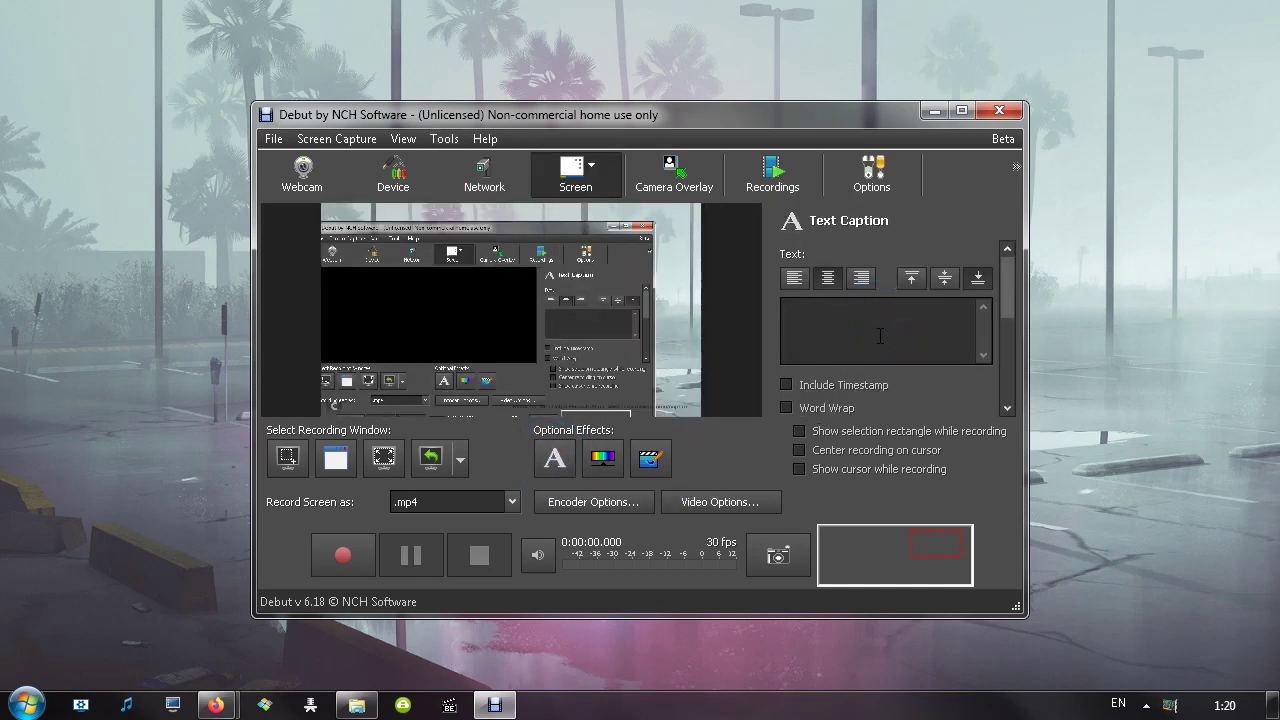
{"action": "type", "text": "45y5y54y546546"}
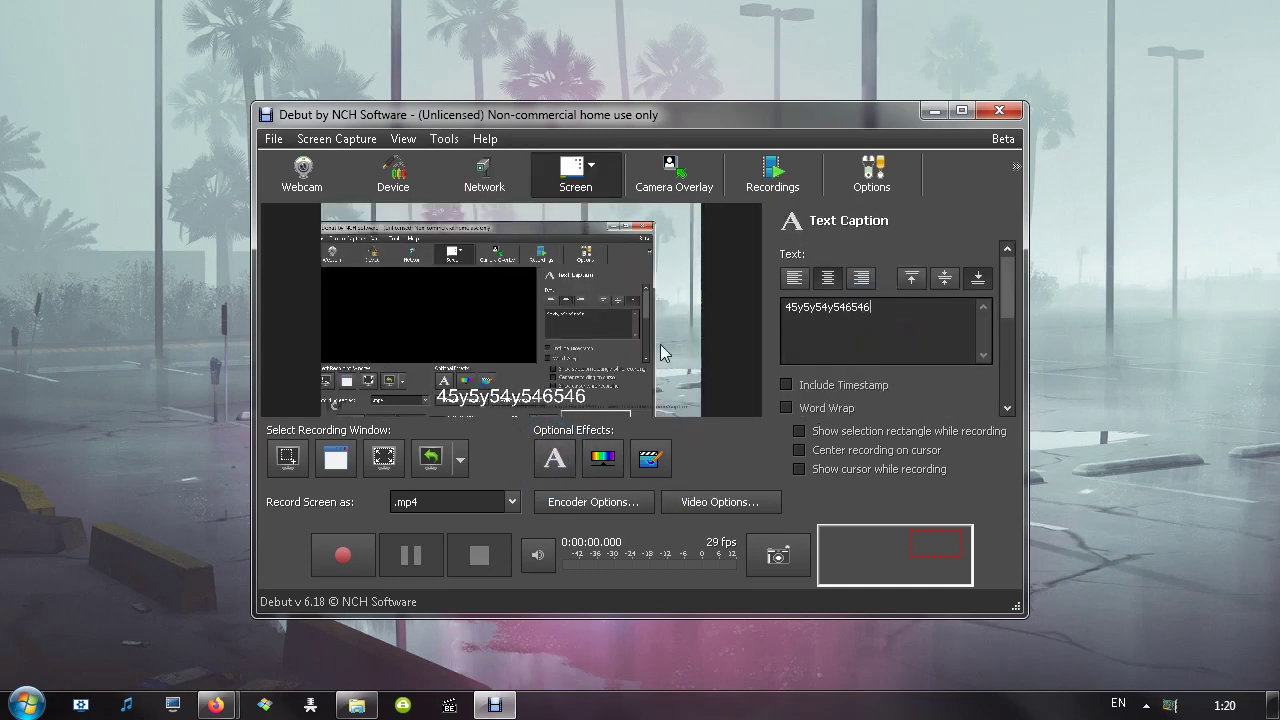
{"action": "key", "text": "ctrl+a"}
{"action": "key", "text": "BackSpace"}
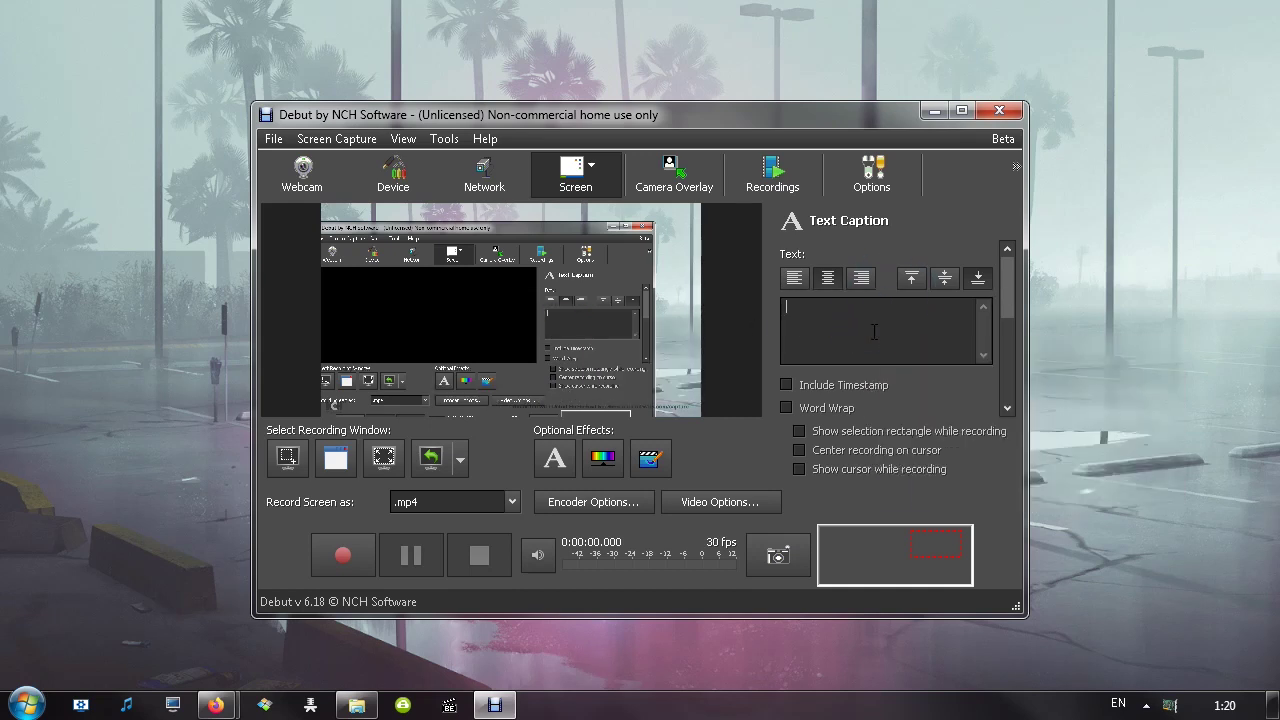
{"action": "type", "text": "yeydgdfgd"}
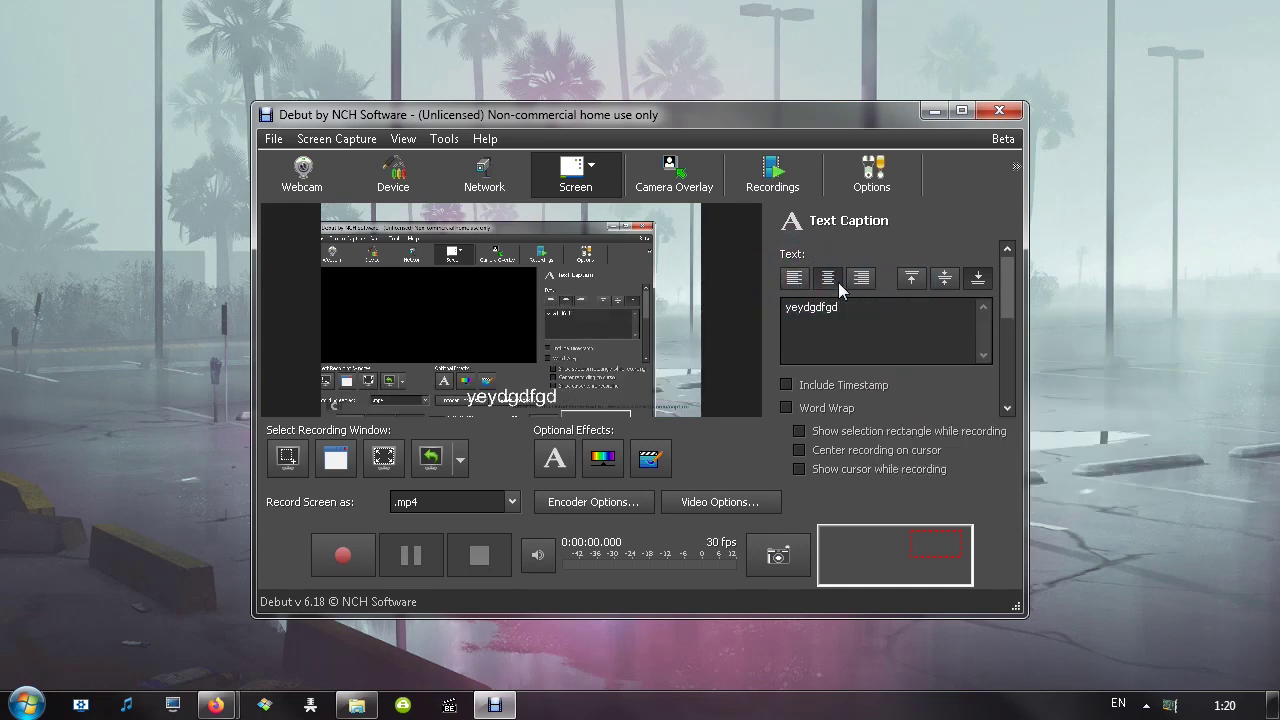
Try caption alignments, toggle the timestamp on and off, and widen the margin slightly
{"action": "left_click", "coordinate": [859, 279]}
{"action": "left_click", "coordinate": [828, 278]}
{"action": "left_click", "coordinate": [912, 279]}
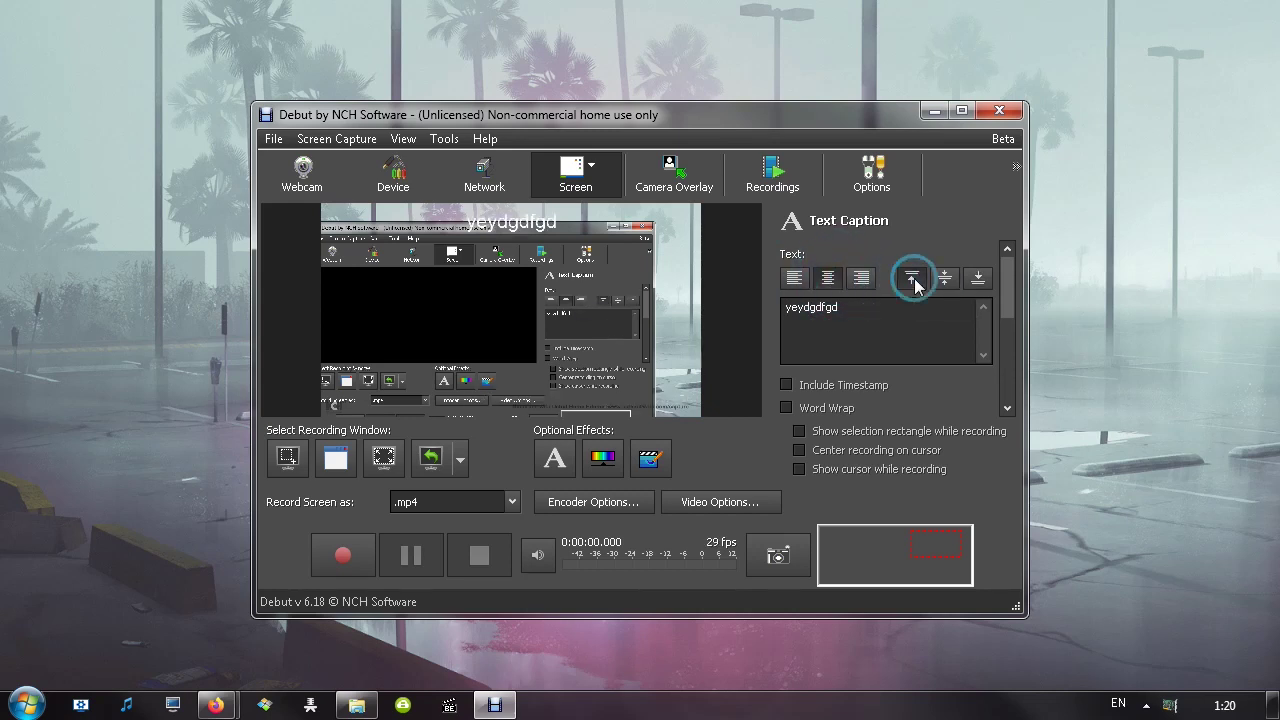
{"action": "left_click", "coordinate": [944, 278]}
{"action": "left_click_drag", "start_coordinate": [1008, 282], "coordinate": [1012, 322]}
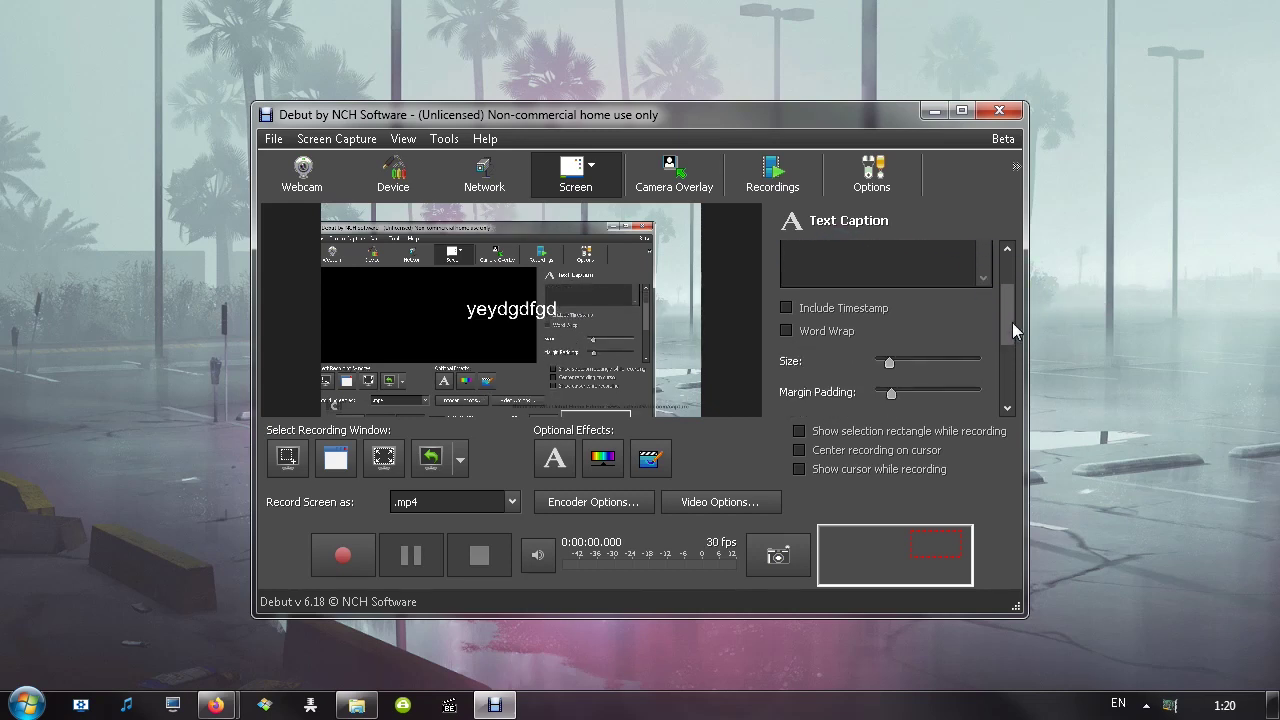
{"action": "left_click", "coordinate": [866, 310]}
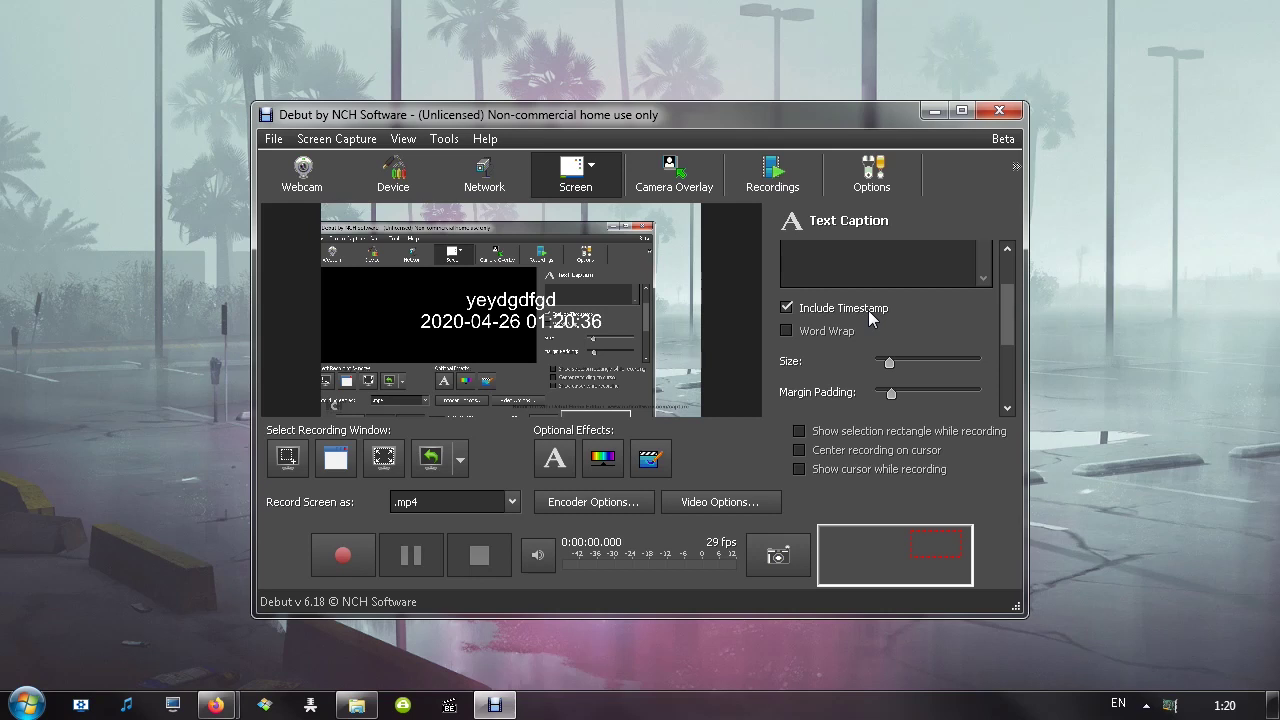
{"action": "left_click", "coordinate": [866, 310]}
{"action": "left_click_drag", "start_coordinate": [889, 361], "coordinate": [897, 398]}
{"action": "scroll", "coordinate": [960, 344], "scroll_direction": "down", "scroll_amount": 3}
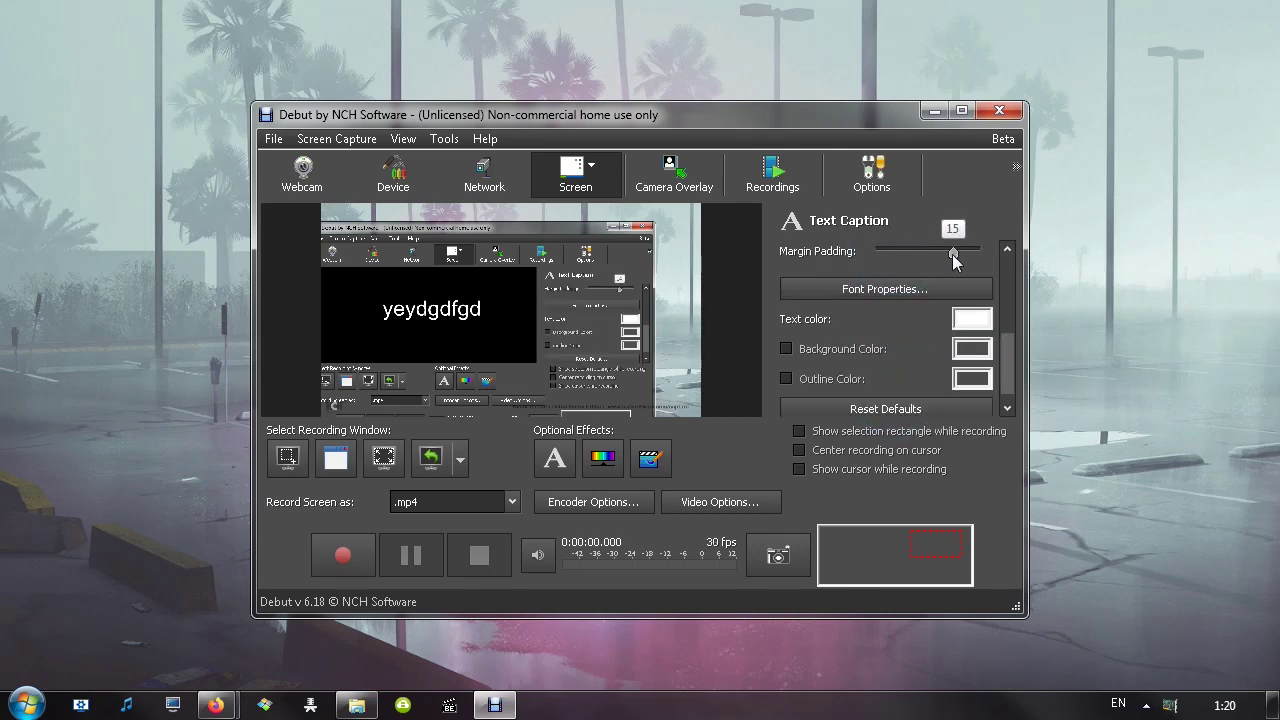
{"action": "mouse_move", "coordinate": [1005, 358]}
{"action": "left_mouse_down"}
{"action": "mouse_move", "coordinate": [1004, 334]}
{"action": "mouse_move", "coordinate": [1004, 352]}
{"action": "left_mouse_up"}
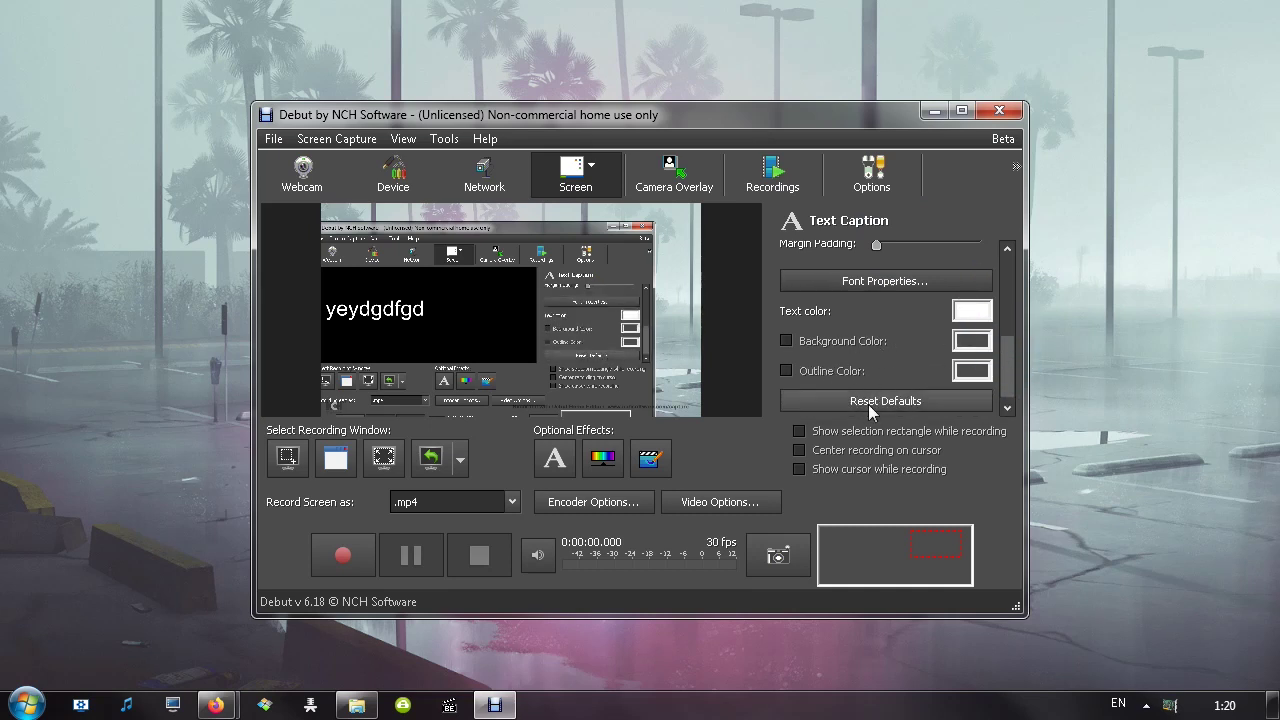
Close the caption font settings unchanged and return to the top of the panel
{"action": "left_click", "coordinate": [845, 281]}
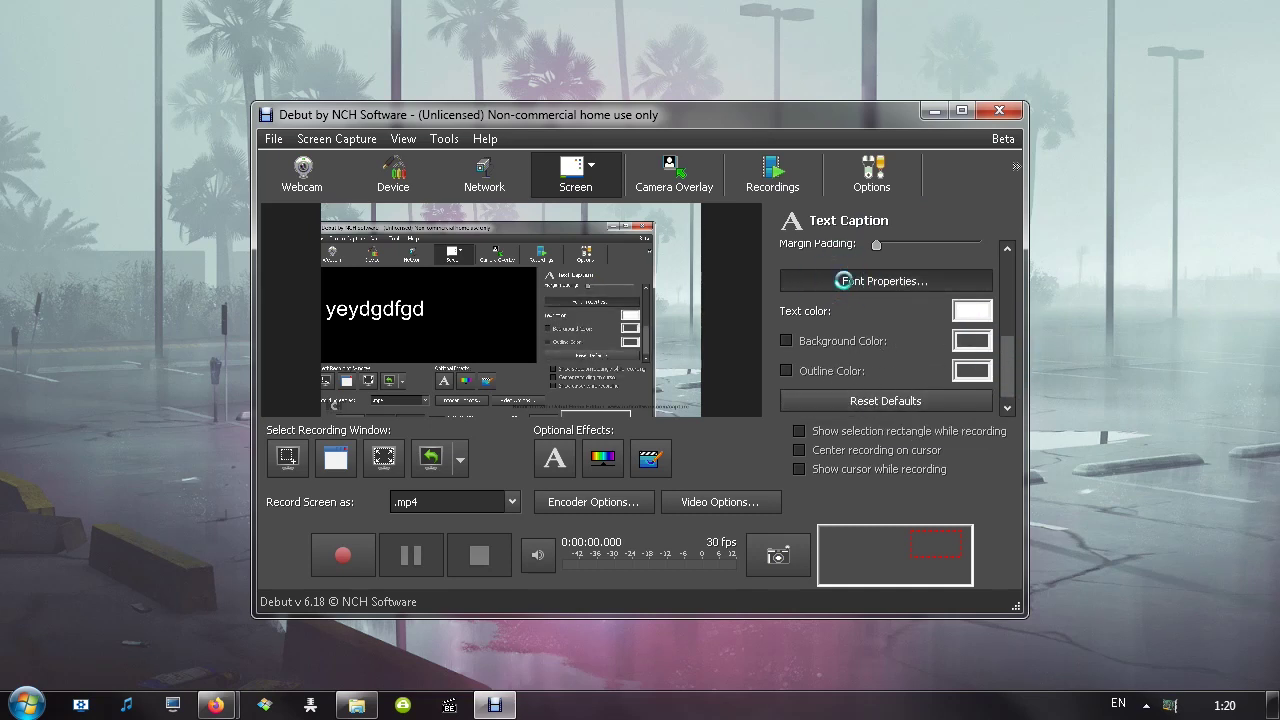
{"action": "left_click", "coordinate": [680, 231]}
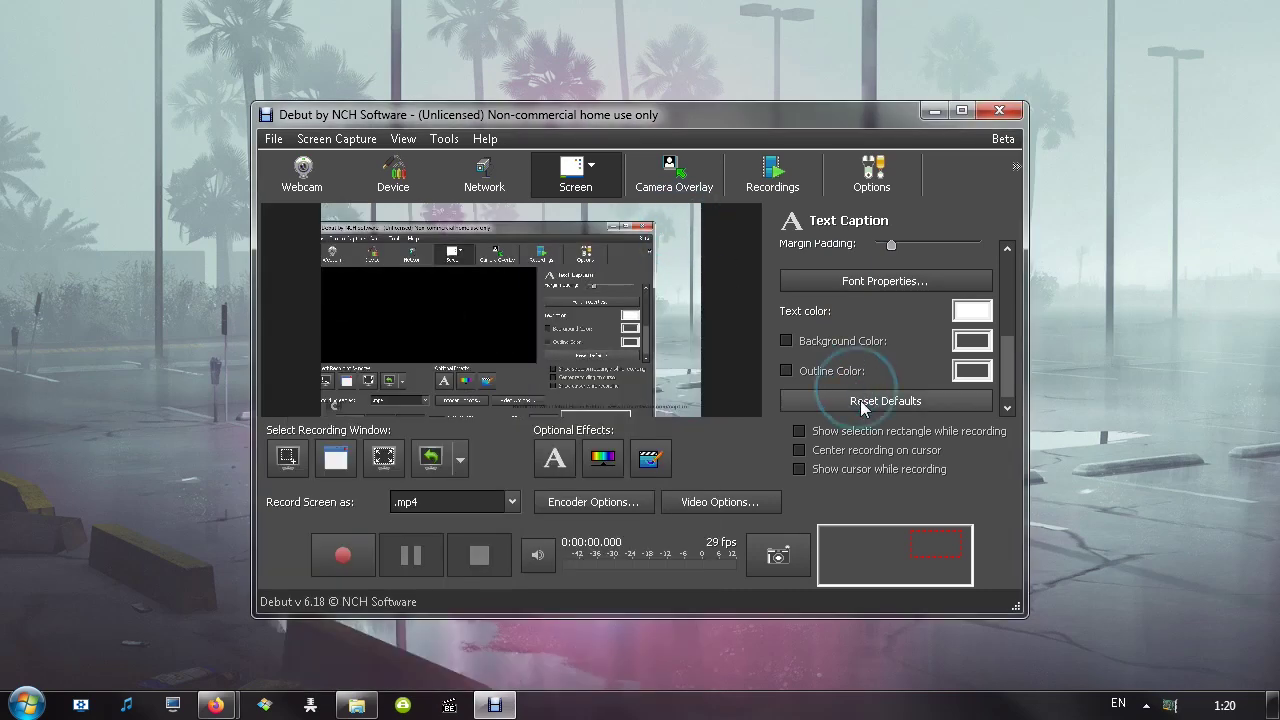
{"action": "scroll", "coordinate": [1008, 275], "scroll_direction": "up", "scroll_amount": 5}
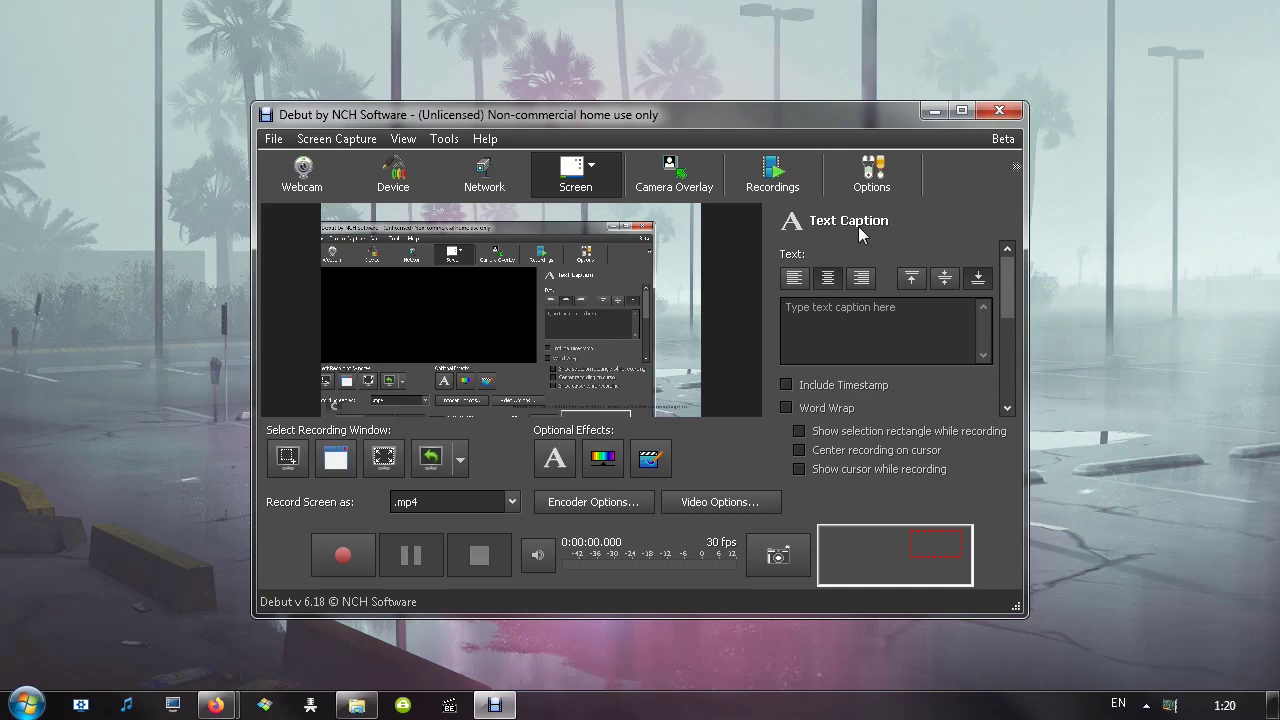
{"action": "left_click", "coordinate": [444, 139]}
In Color and Video Effects, raise brightness, lower contrast and increase gamma
{"action": "left_click", "coordinate": [481, 189]}
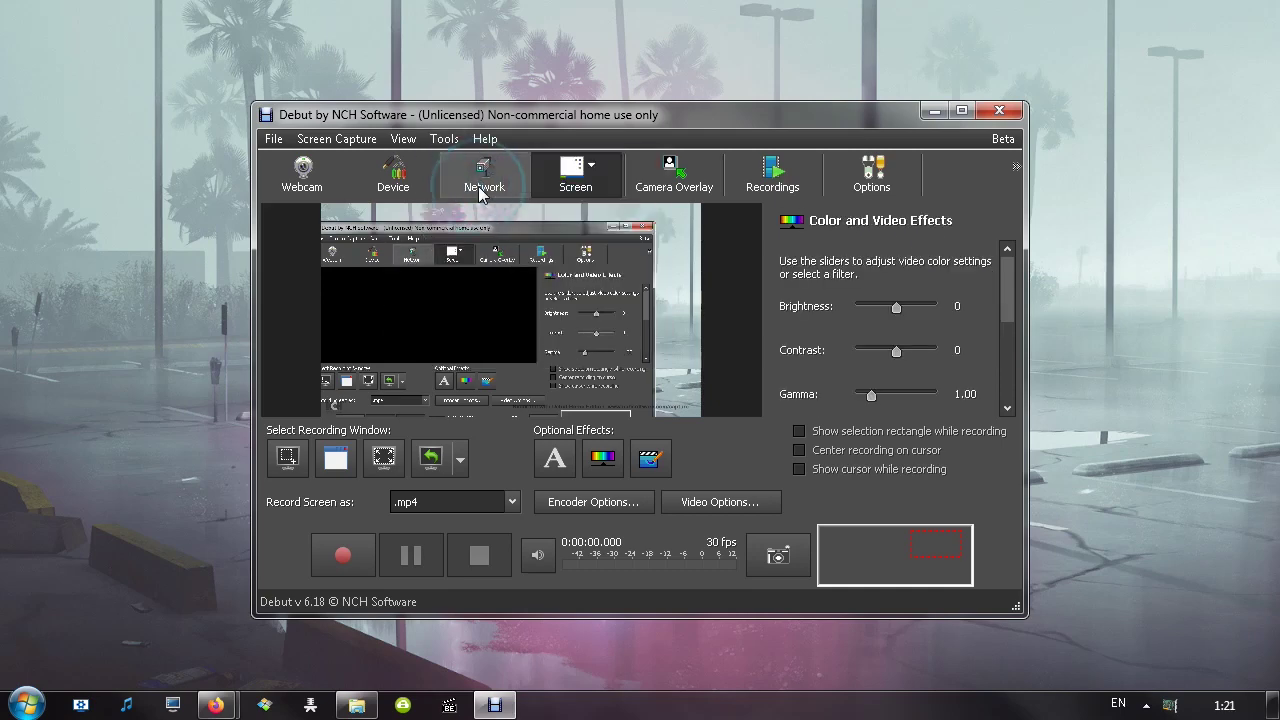
{"action": "mouse_move", "coordinate": [896, 307]}
{"action": "left_mouse_down"}
{"action": "mouse_move", "coordinate": [914, 307]}
{"action": "mouse_move", "coordinate": [903, 307]}
{"action": "left_mouse_up"}
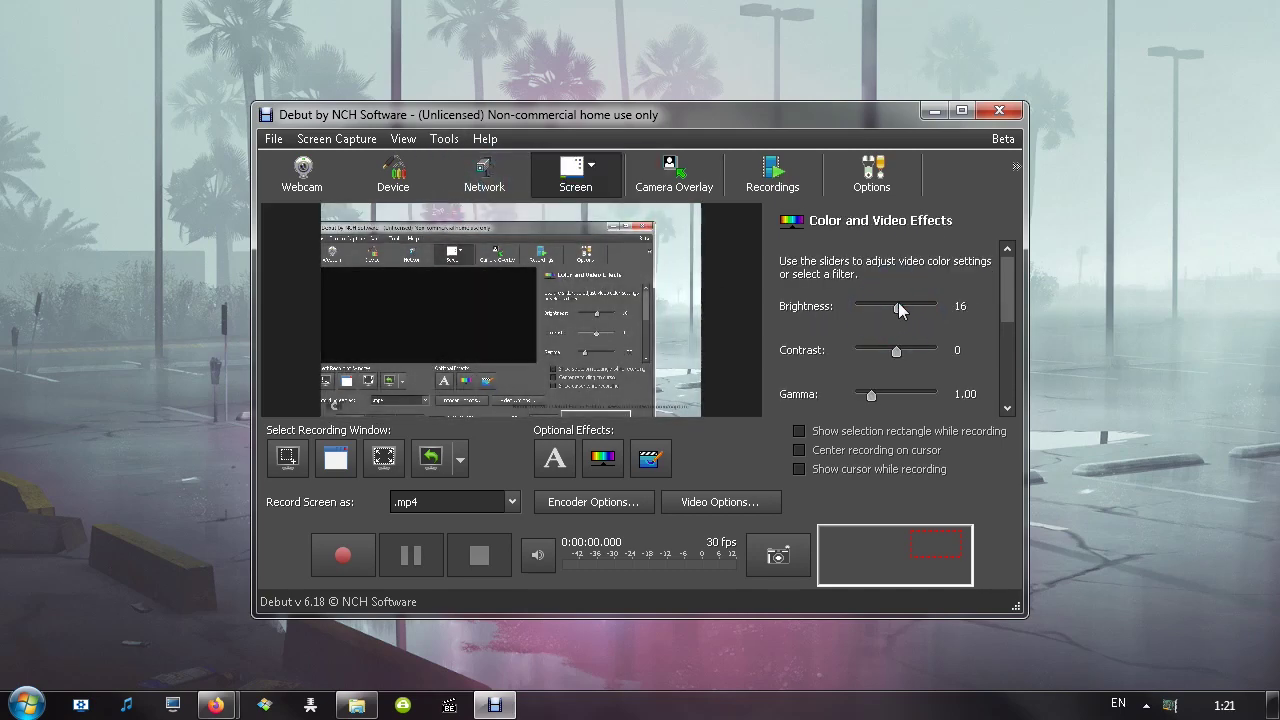
{"action": "mouse_move", "coordinate": [896, 351]}
{"action": "left_mouse_down"}
{"action": "mouse_move", "coordinate": [879, 352]}
{"action": "mouse_move", "coordinate": [900, 354]}
{"action": "left_mouse_up"}
{"action": "mouse_move", "coordinate": [871, 395]}
{"action": "left_mouse_down"}
{"action": "mouse_move", "coordinate": [900, 400]}
{"action": "mouse_move", "coordinate": [887, 400]}
{"action": "left_mouse_up"}
{"action": "left_click_drag", "start_coordinate": [1008, 298], "coordinate": [1006, 342]}
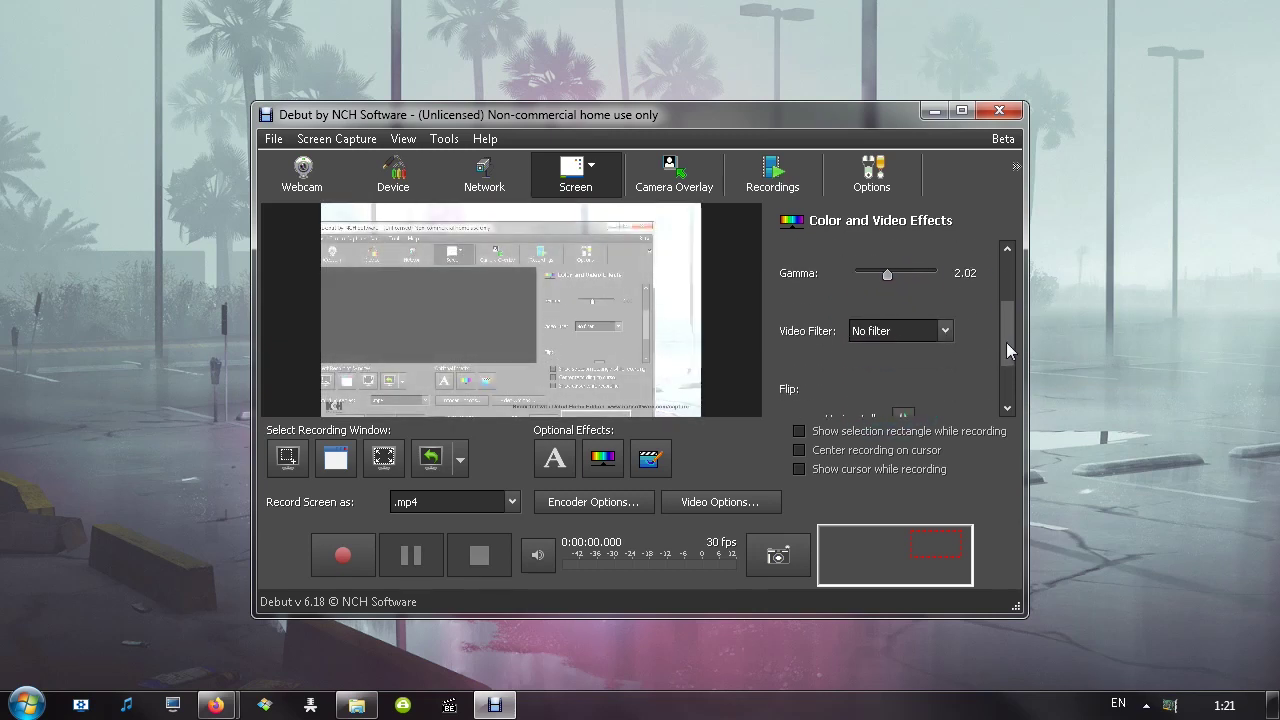
Try the Black and White, Negative and Sepia video filters
{"action": "left_click", "coordinate": [945, 308]}
{"action": "left_click", "coordinate": [907, 348]}
{"action": "left_click", "coordinate": [944, 309]}
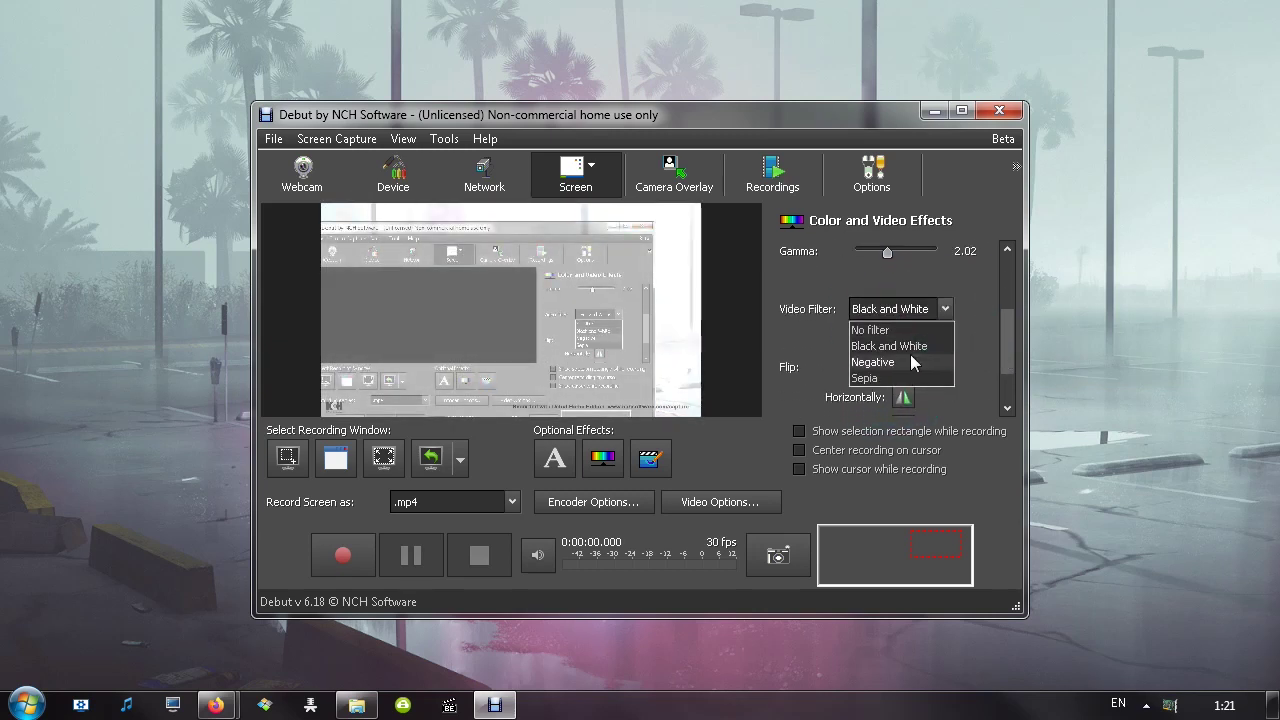
{"action": "left_click", "coordinate": [915, 362]}
{"action": "left_click", "coordinate": [944, 309]}
{"action": "left_click", "coordinate": [900, 377]}
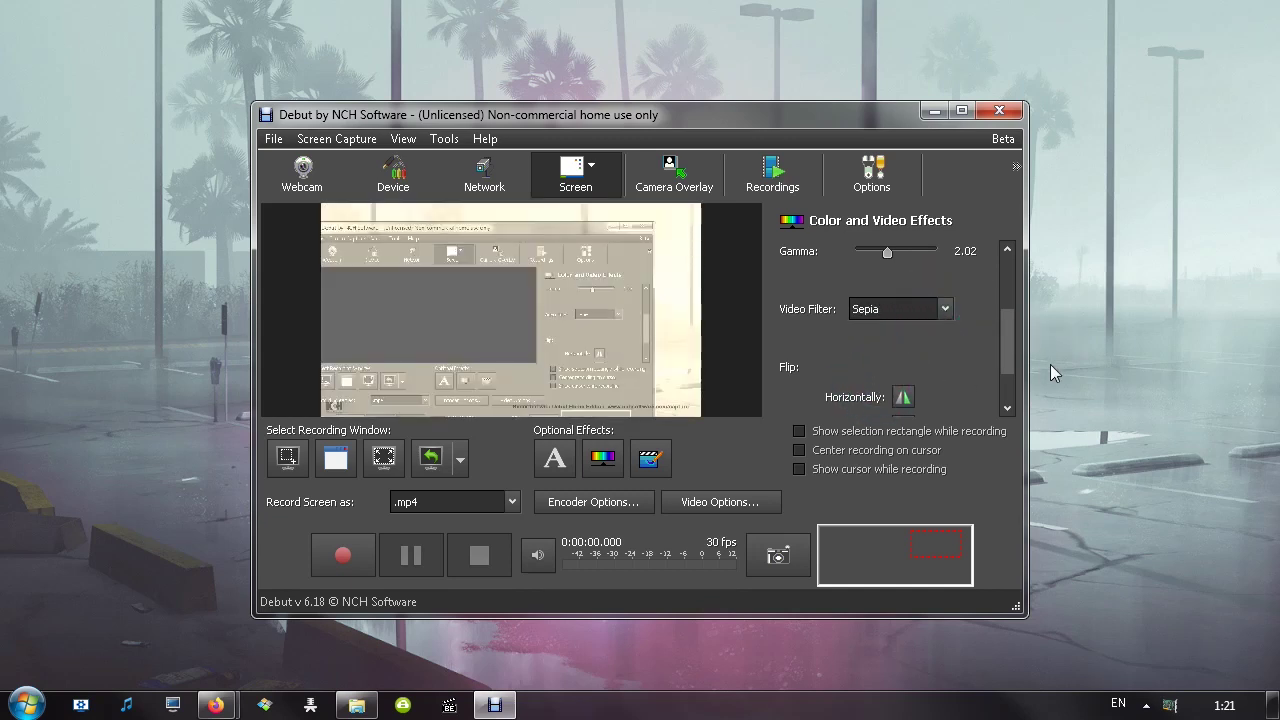
{"action": "left_click_drag", "start_coordinate": [1010, 340], "coordinate": [1010, 366]}
Try horizontal and vertical flips, then reset all colour and video effects to defaults
{"action": "left_click", "coordinate": [903, 325]}
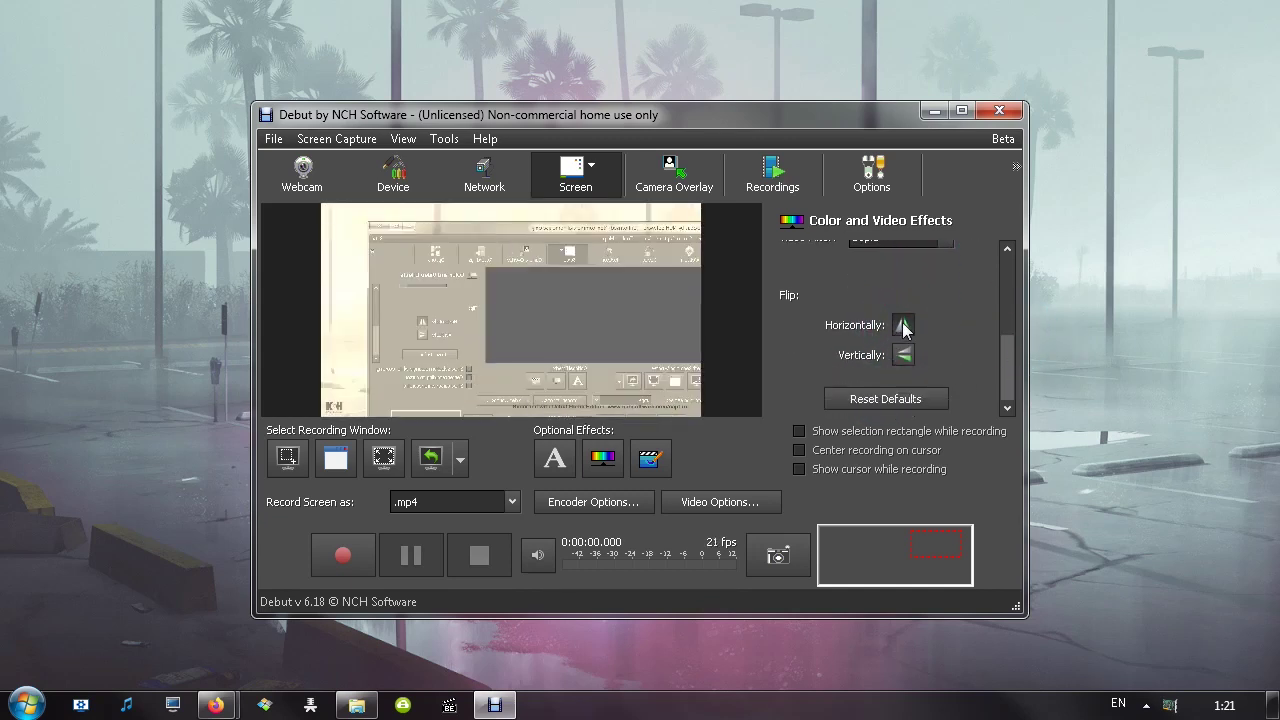
{"action": "left_click", "coordinate": [903, 325]}
{"action": "left_click", "coordinate": [903, 355]}
{"action": "left_click", "coordinate": [903, 325]}
{"action": "left_click", "coordinate": [903, 355]}
{"action": "left_click", "coordinate": [874, 398]}
{"action": "scroll", "coordinate": [1000, 365], "scroll_direction": "up", "scroll_amount": 5}
{"action": "left_click", "coordinate": [444, 138]}
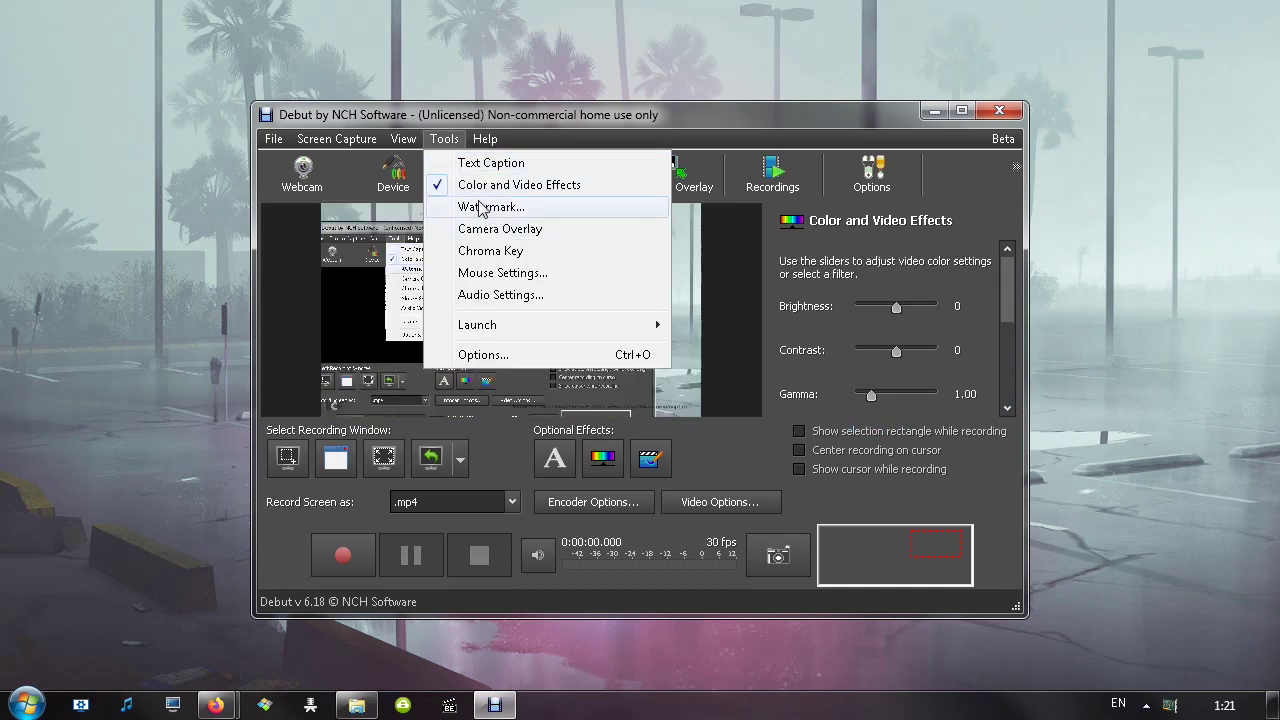
Try the Watermark effect, dismiss the upgrade offer, and switch to Camera Overlay settings
{"action": "left_click", "coordinate": [490, 208]}
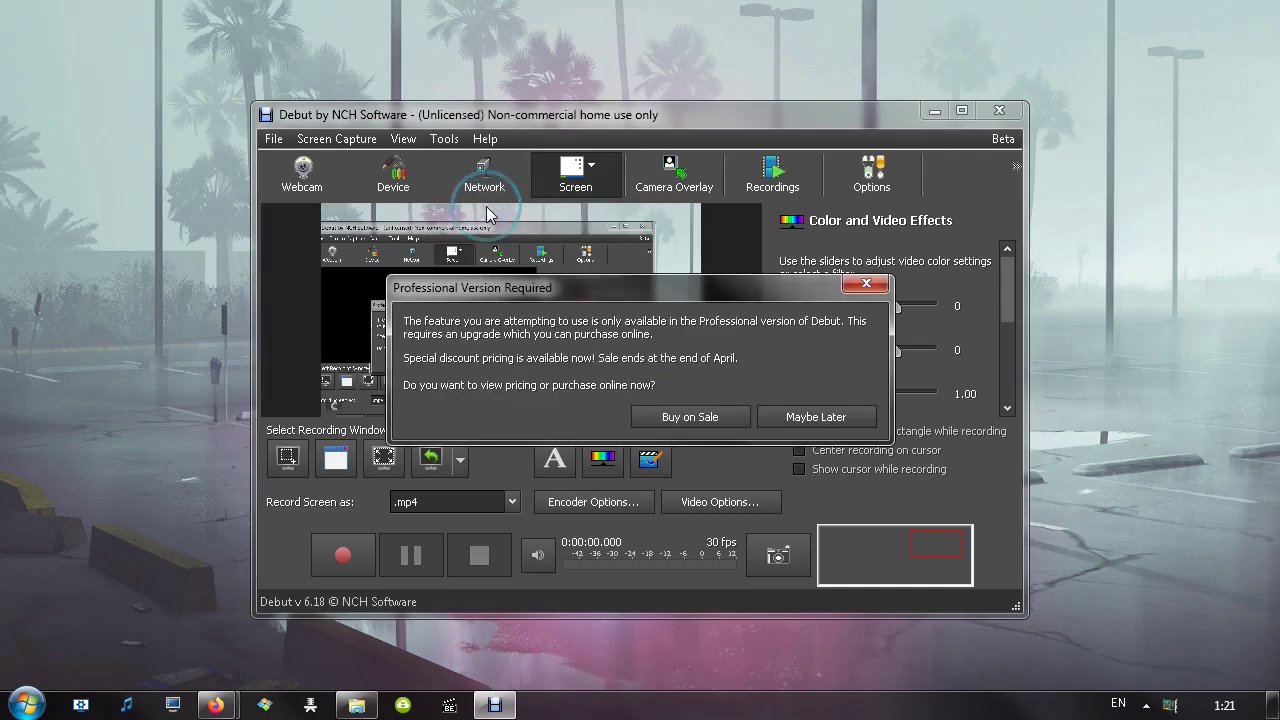
{"action": "left_click", "coordinate": [805, 417]}
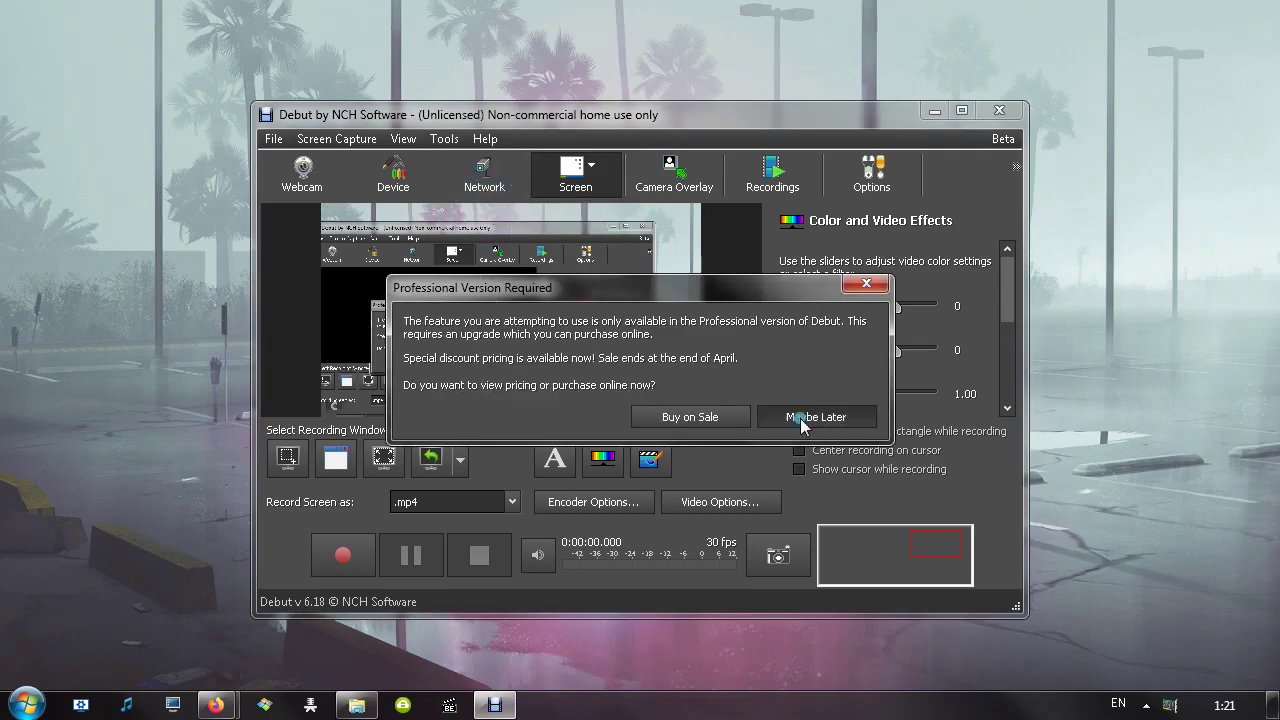
{"action": "left_click", "coordinate": [444, 138]}
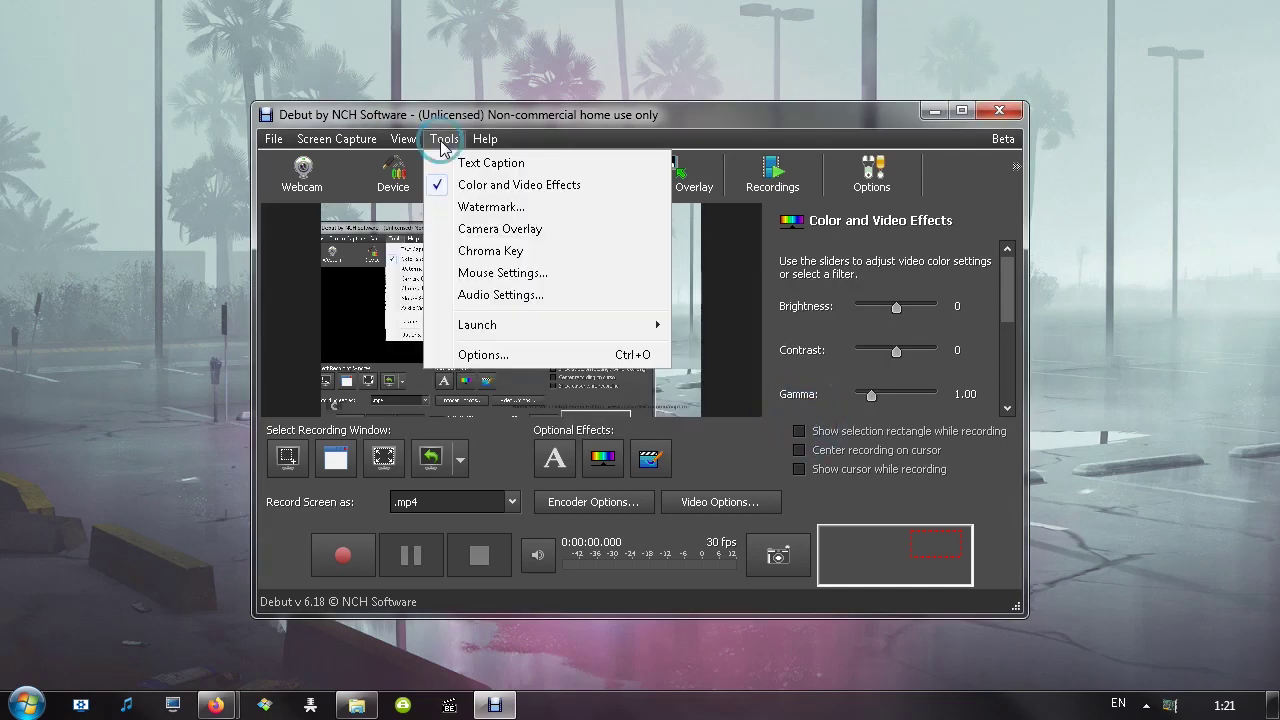
{"action": "left_click", "coordinate": [495, 229]}
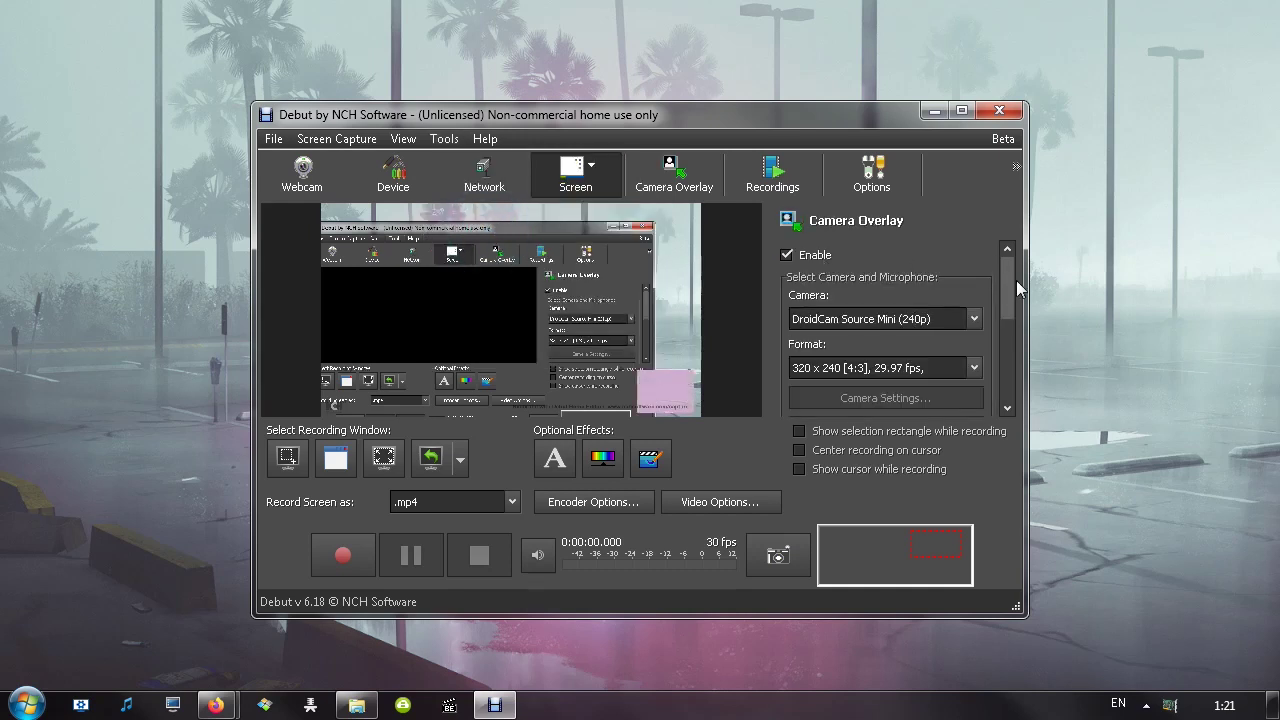
{"action": "left_click_drag", "start_coordinate": [1012, 280], "coordinate": [1012, 296]}
Try FaceRig Virtual Camera, then MJPEG Camera at 560 x 420 for the overlay
{"action": "left_click", "coordinate": [950, 273]}
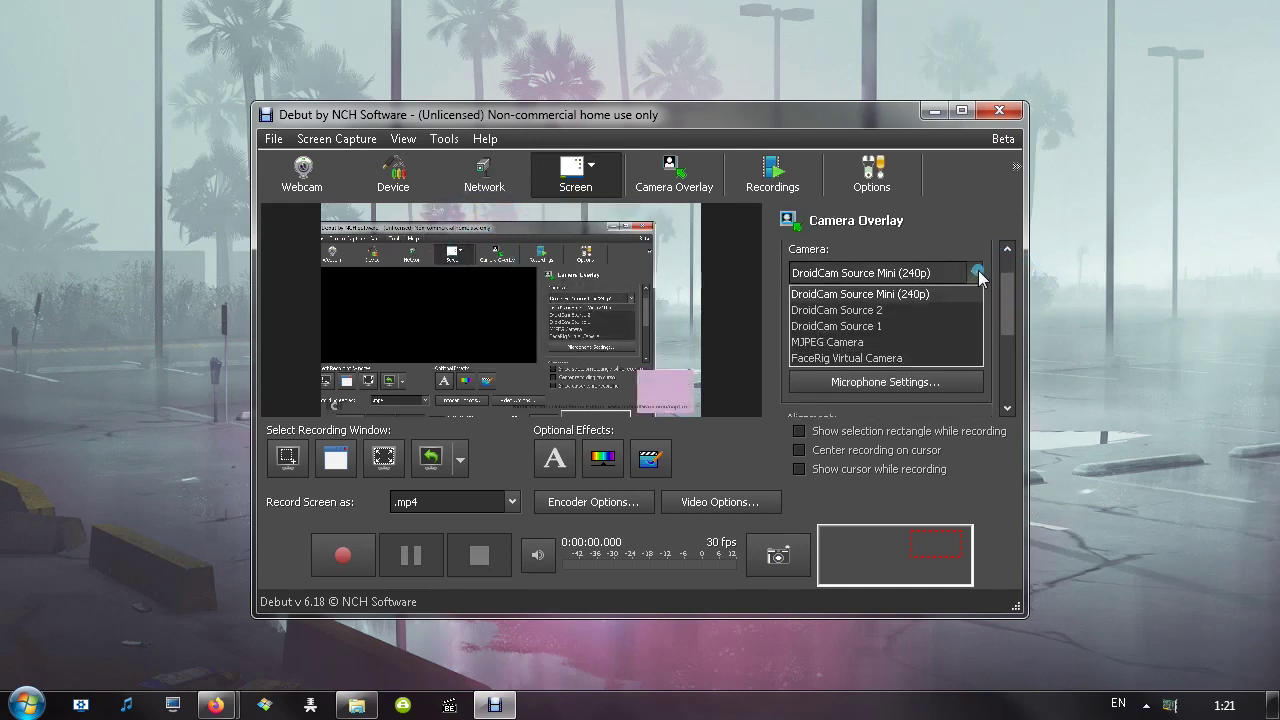
{"action": "left_click", "coordinate": [864, 356]}
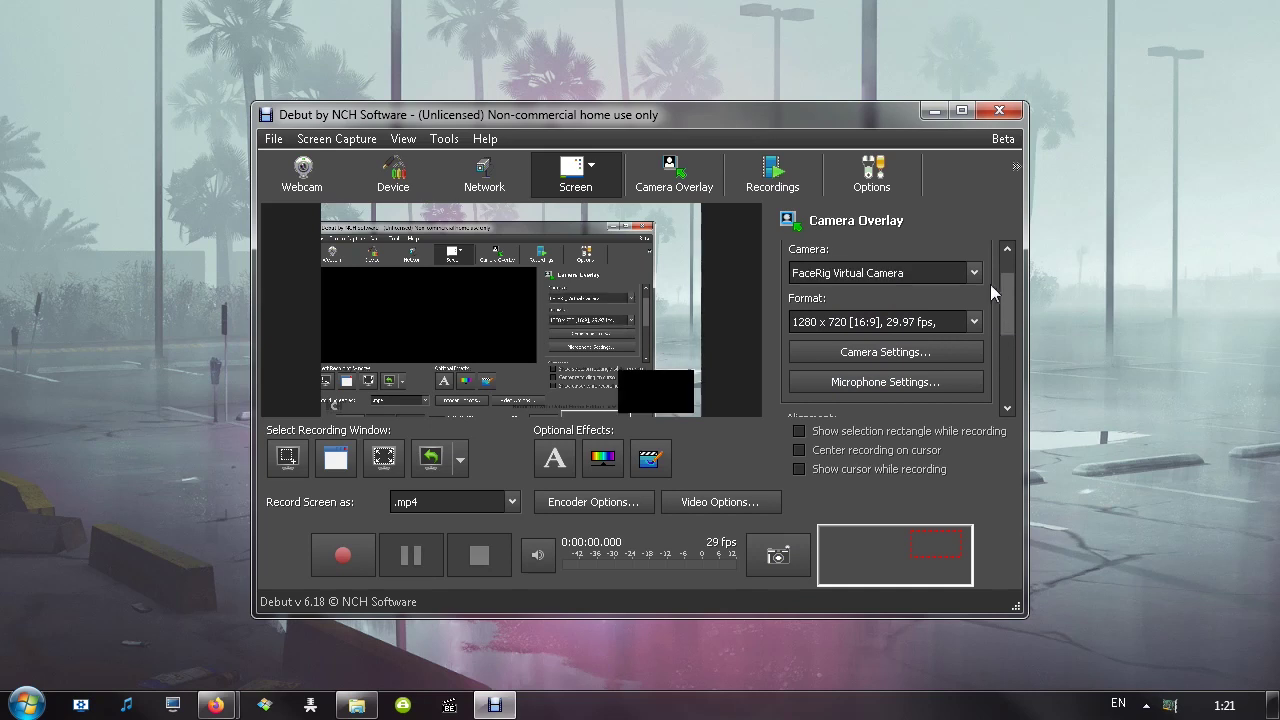
{"action": "left_click", "coordinate": [974, 273]}
{"action": "left_click", "coordinate": [880, 339]}
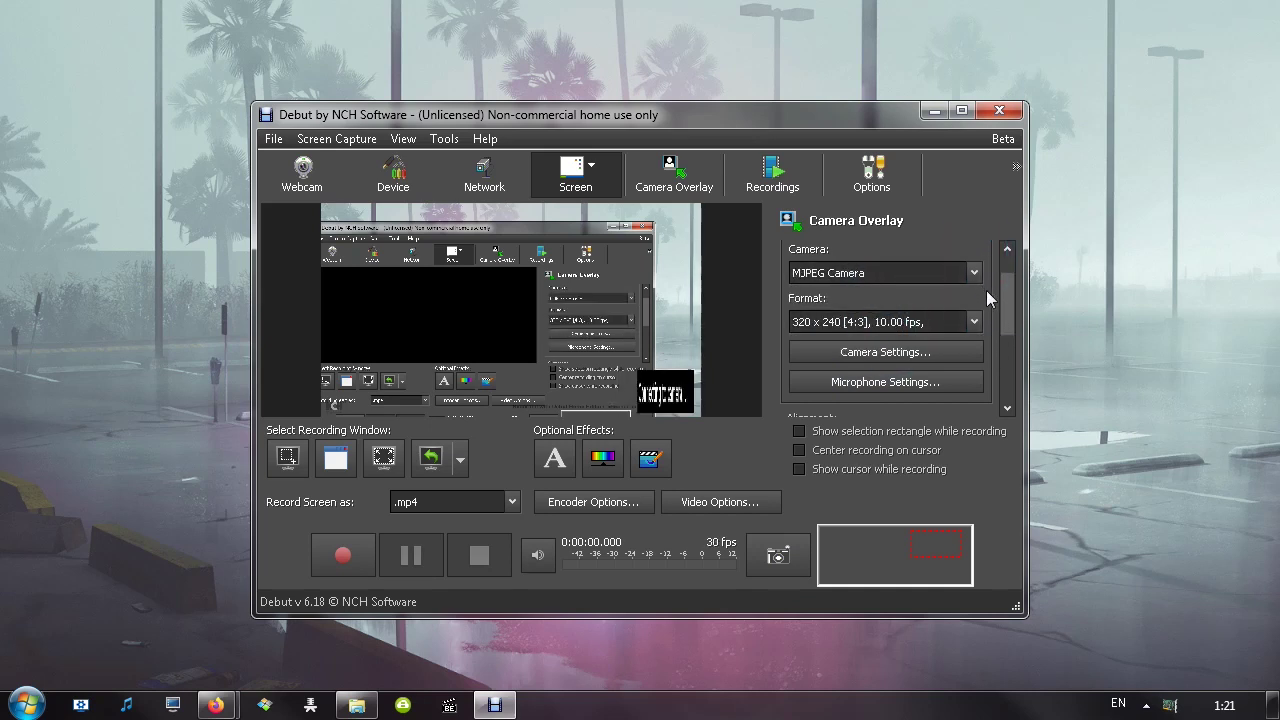
{"action": "left_click", "coordinate": [974, 321]}
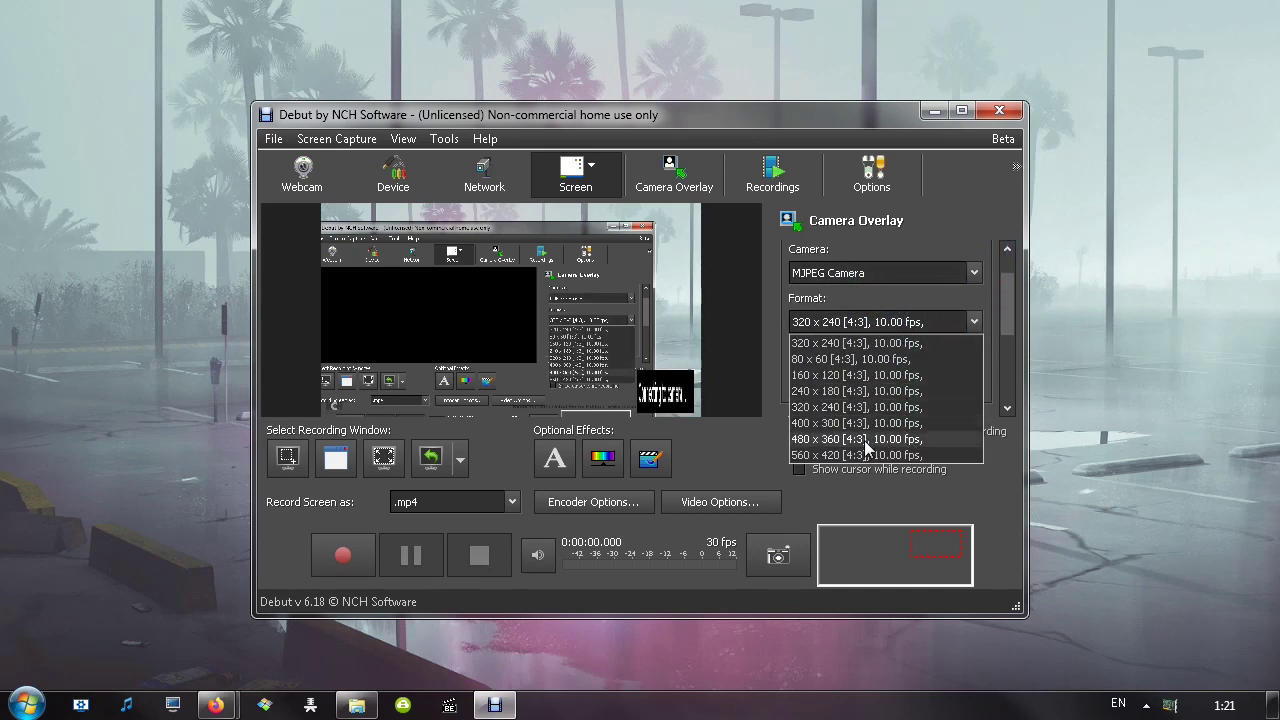
{"action": "left_click", "coordinate": [808, 455]}
Switch the overlay camera to DroidCam Source Mini (240p), then DroidCam Source 2
{"action": "left_click", "coordinate": [974, 273]}
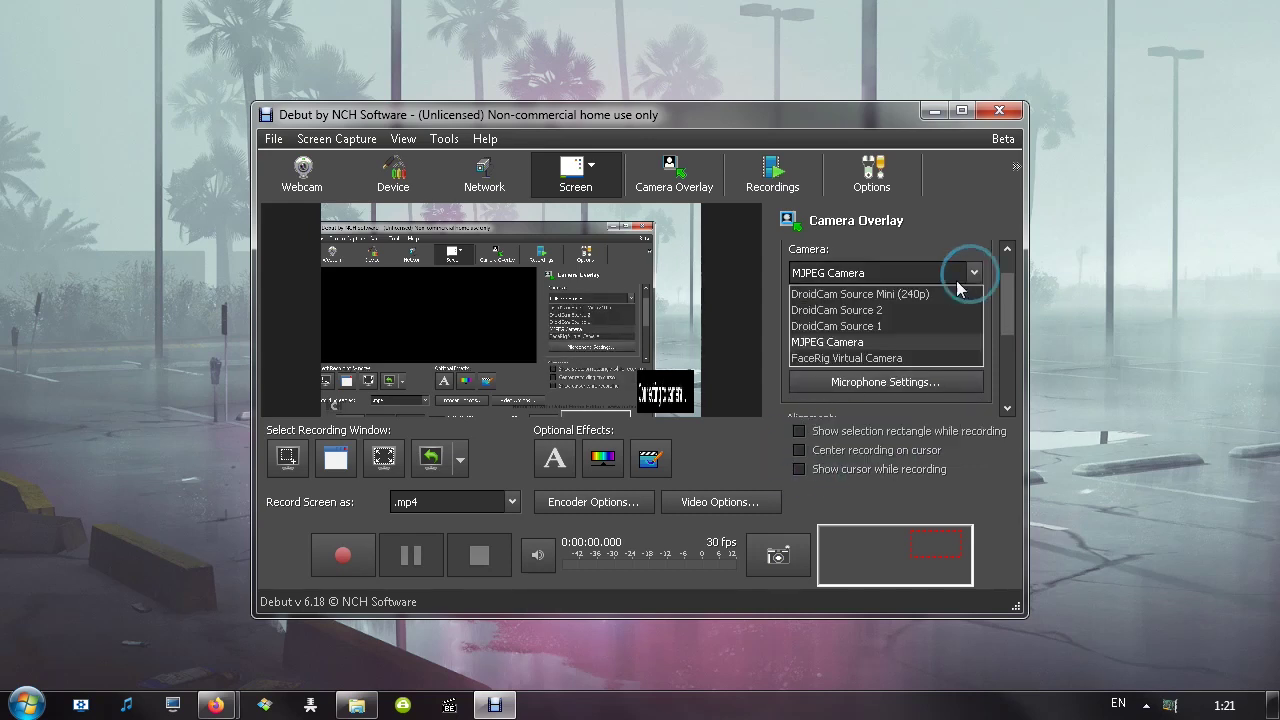
{"action": "left_click", "coordinate": [950, 288]}
{"action": "left_click", "coordinate": [974, 321]}
{"action": "left_click", "coordinate": [914, 382]}
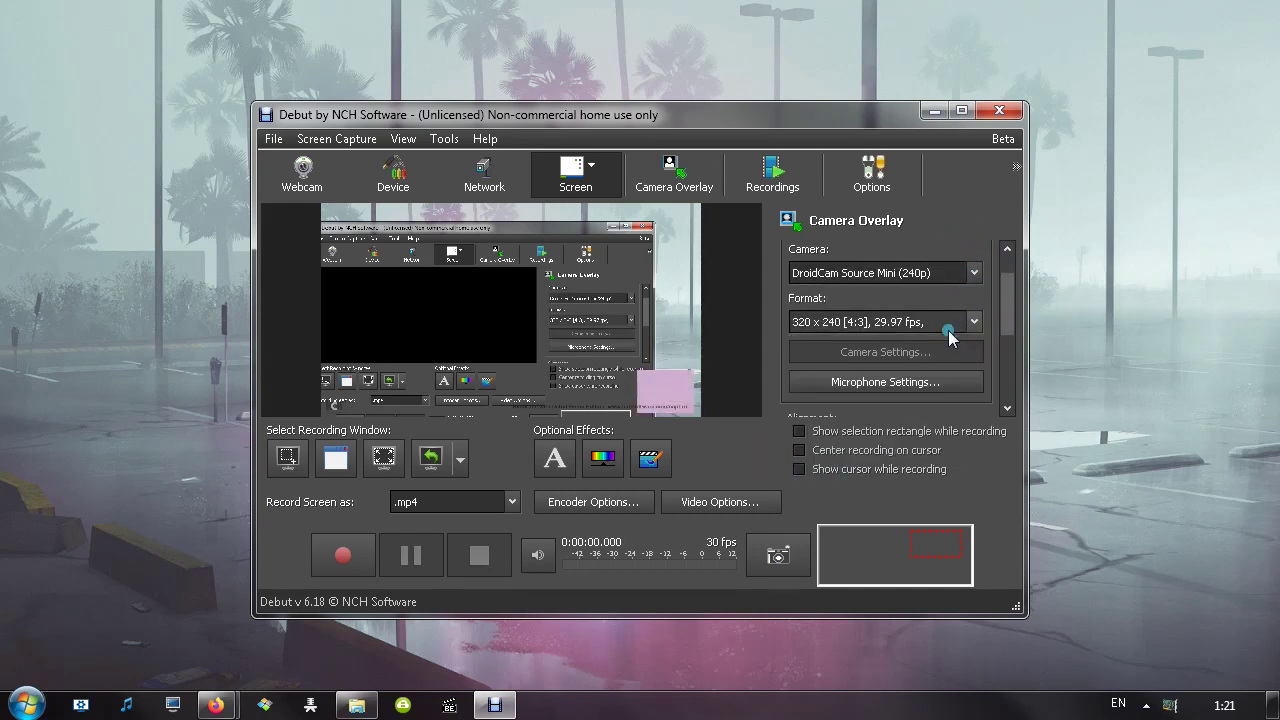
{"action": "left_click", "coordinate": [974, 321]}
{"action": "left_click", "coordinate": [974, 273]}
{"action": "left_click", "coordinate": [974, 273]}
{"action": "left_click", "coordinate": [926, 310]}
After the restart, answer Something Else in the Abnormal Termination Detected prompt
{"action": "left_click", "coordinate": [974, 321]}
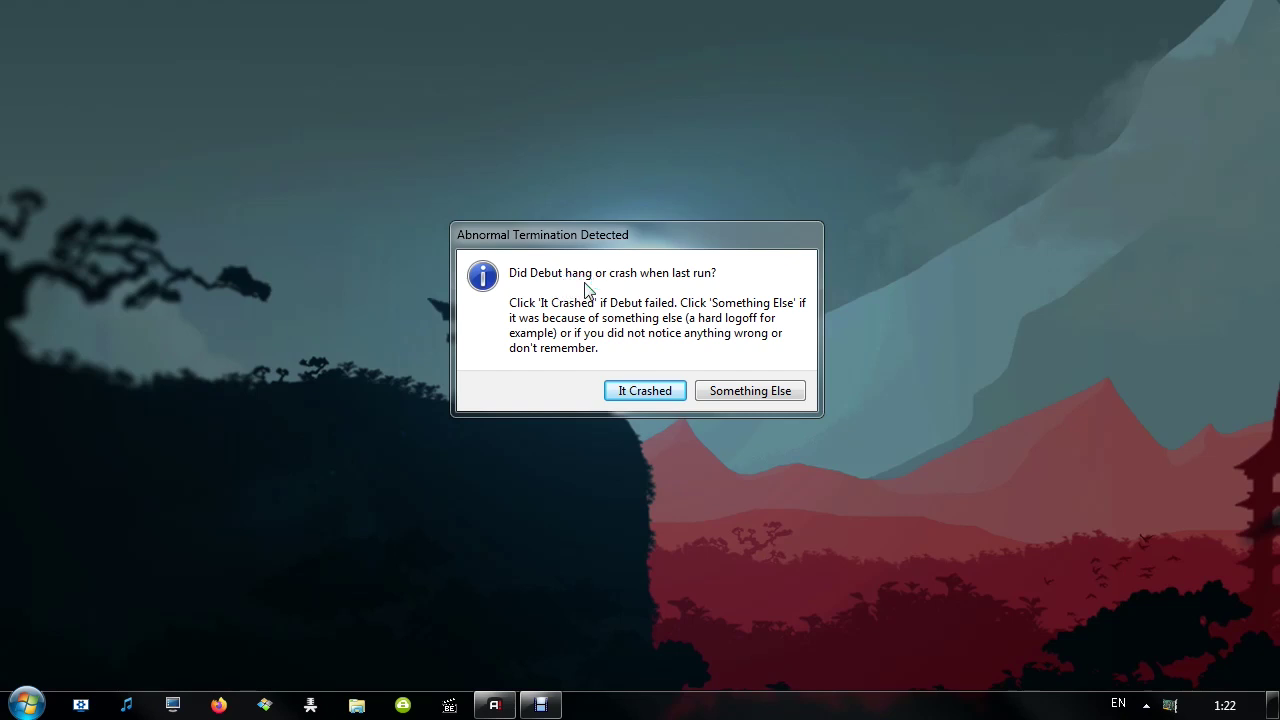
{"action": "left_click", "coordinate": [752, 391]}
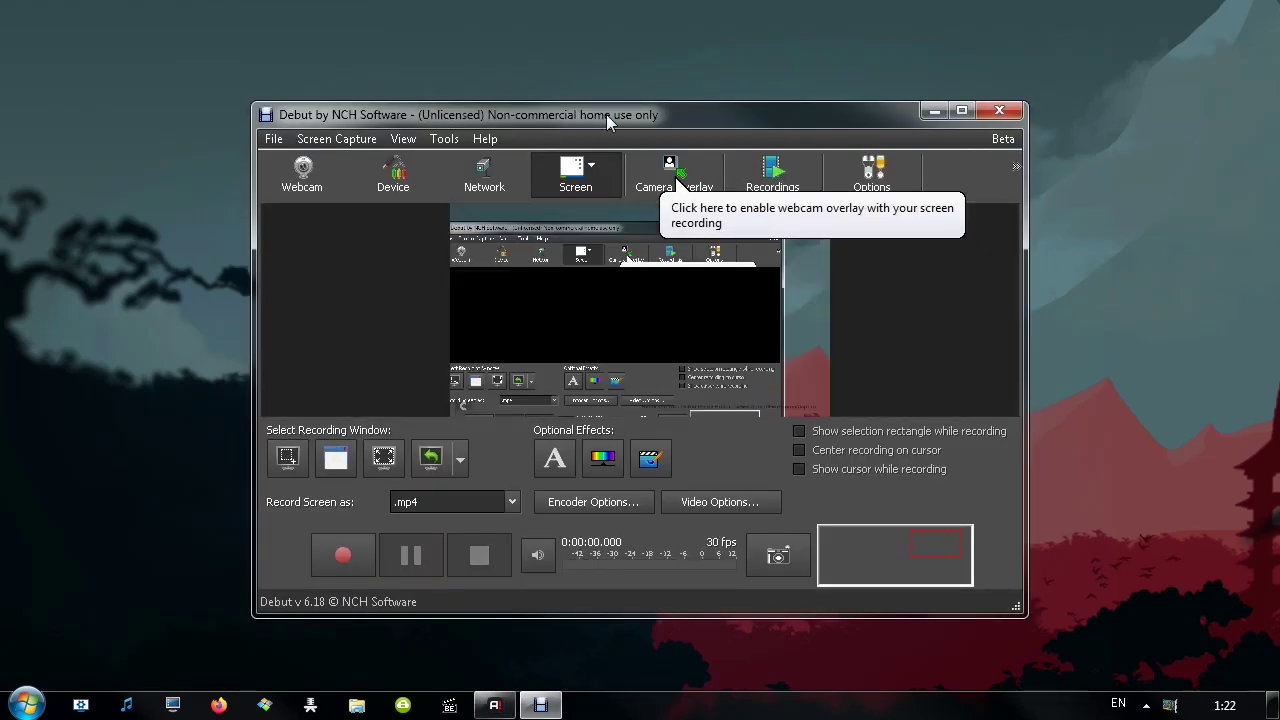
In Camera Overlay, select MJPEG Camera and leave its format unchanged
{"action": "left_click", "coordinate": [444, 139]}
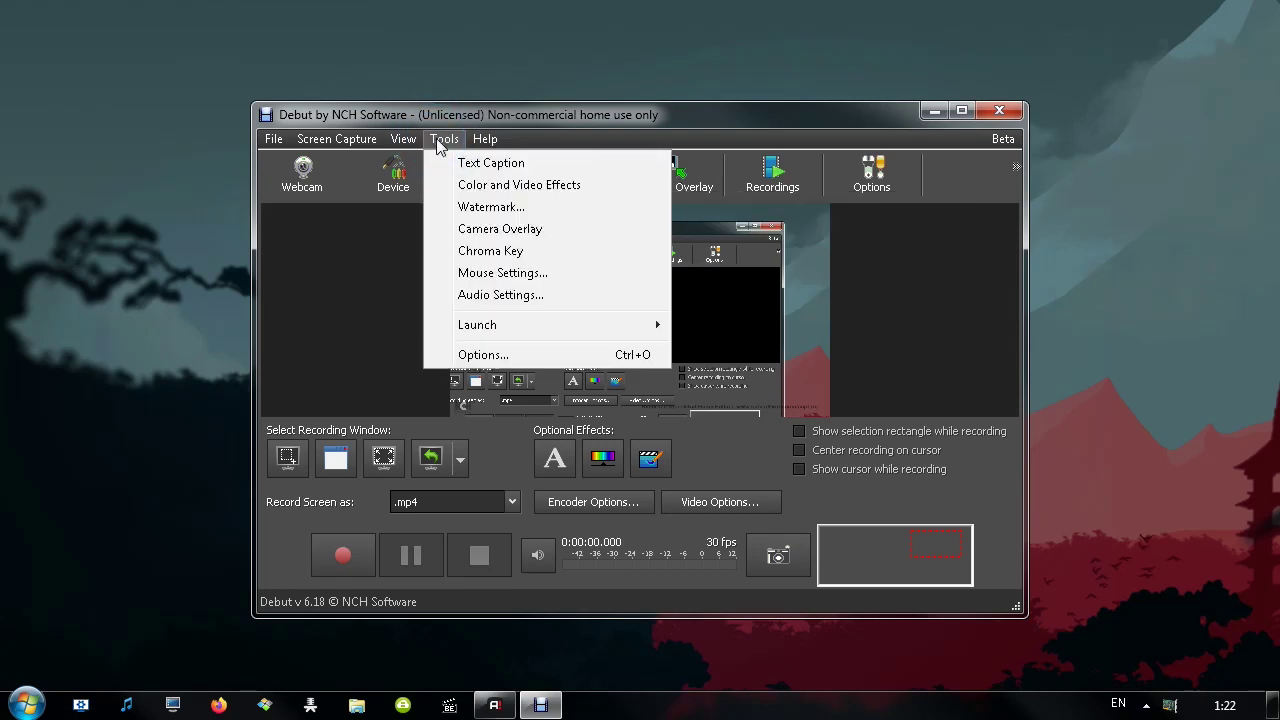
{"action": "left_click", "coordinate": [501, 233]}
{"action": "left_click", "coordinate": [966, 320]}
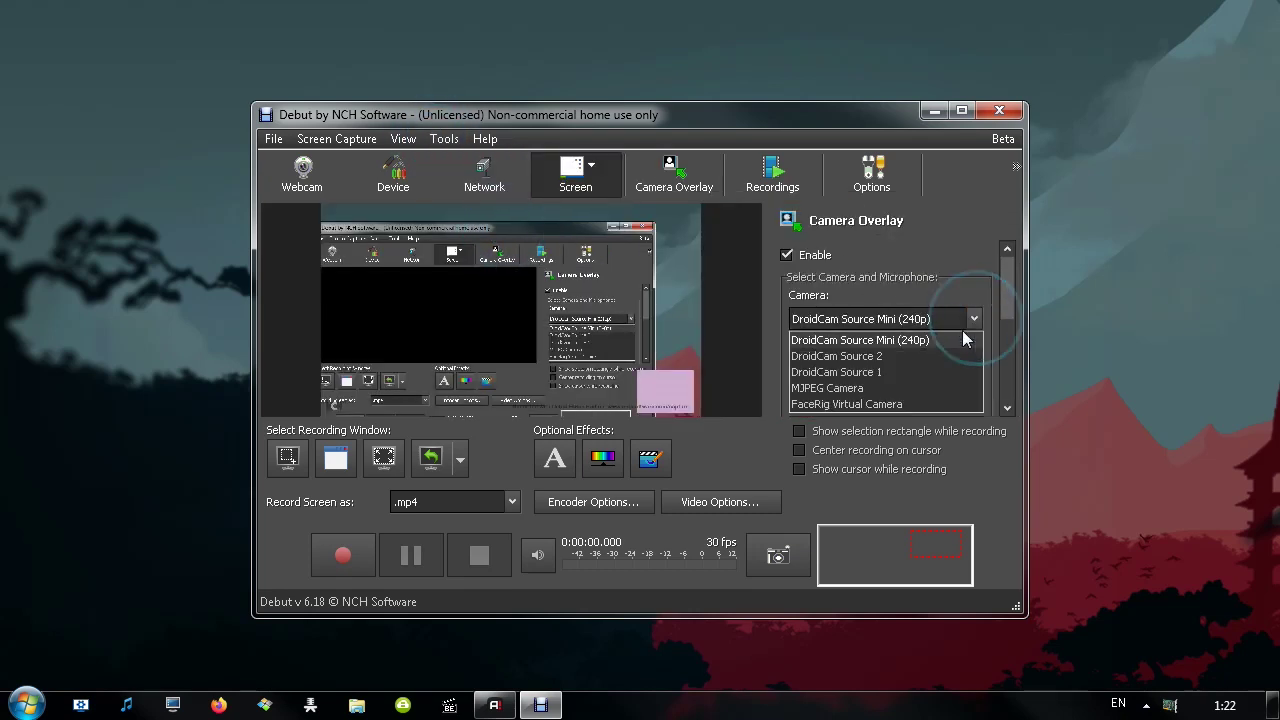
{"action": "left_click", "coordinate": [895, 387]}
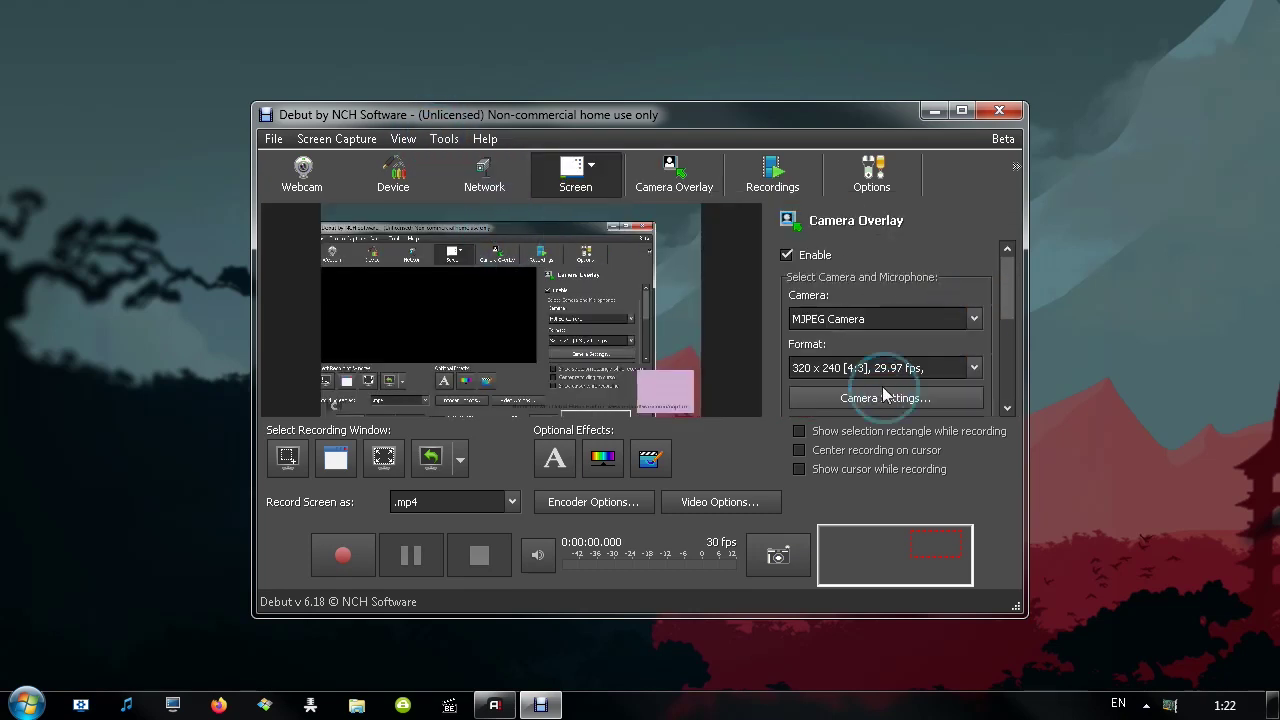
{"action": "left_click", "coordinate": [975, 369]}
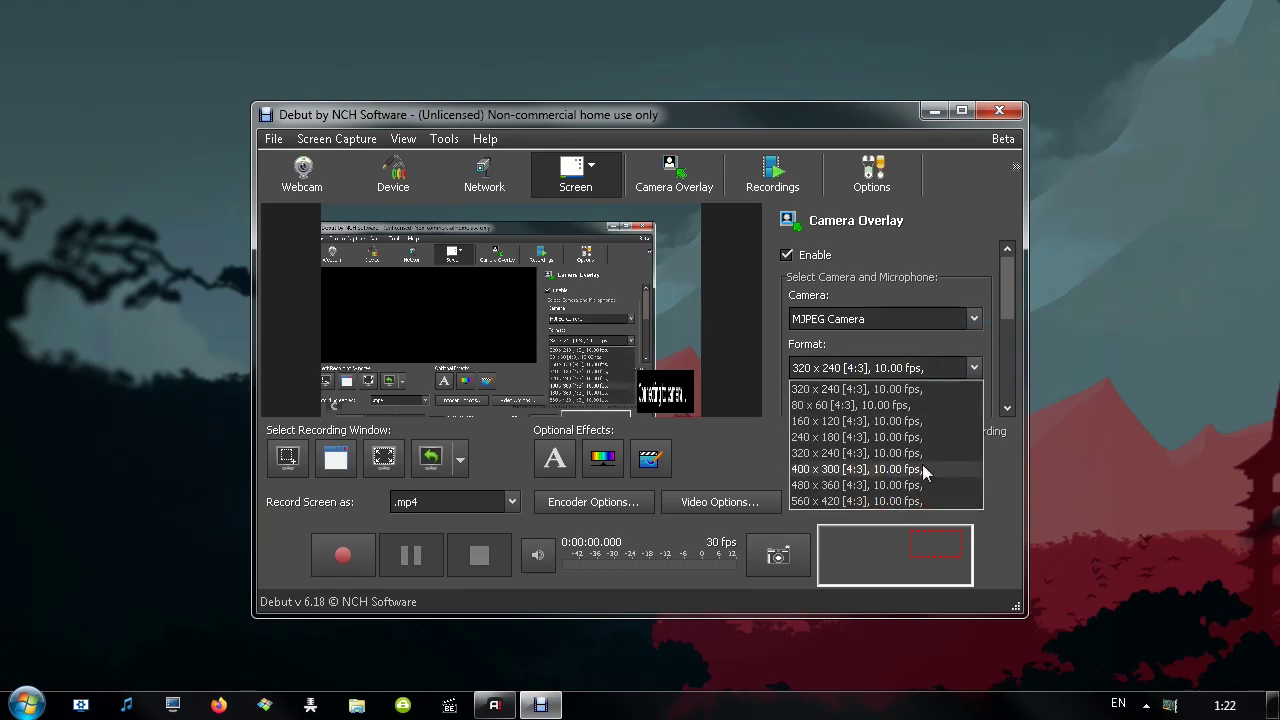
{"action": "left_click", "coordinate": [1006, 296]}
Cancel the MJPEG camera properties, then open the microphone recording settings
{"action": "scroll", "coordinate": [1010, 306], "scroll_direction": "down", "scroll_amount": 3}
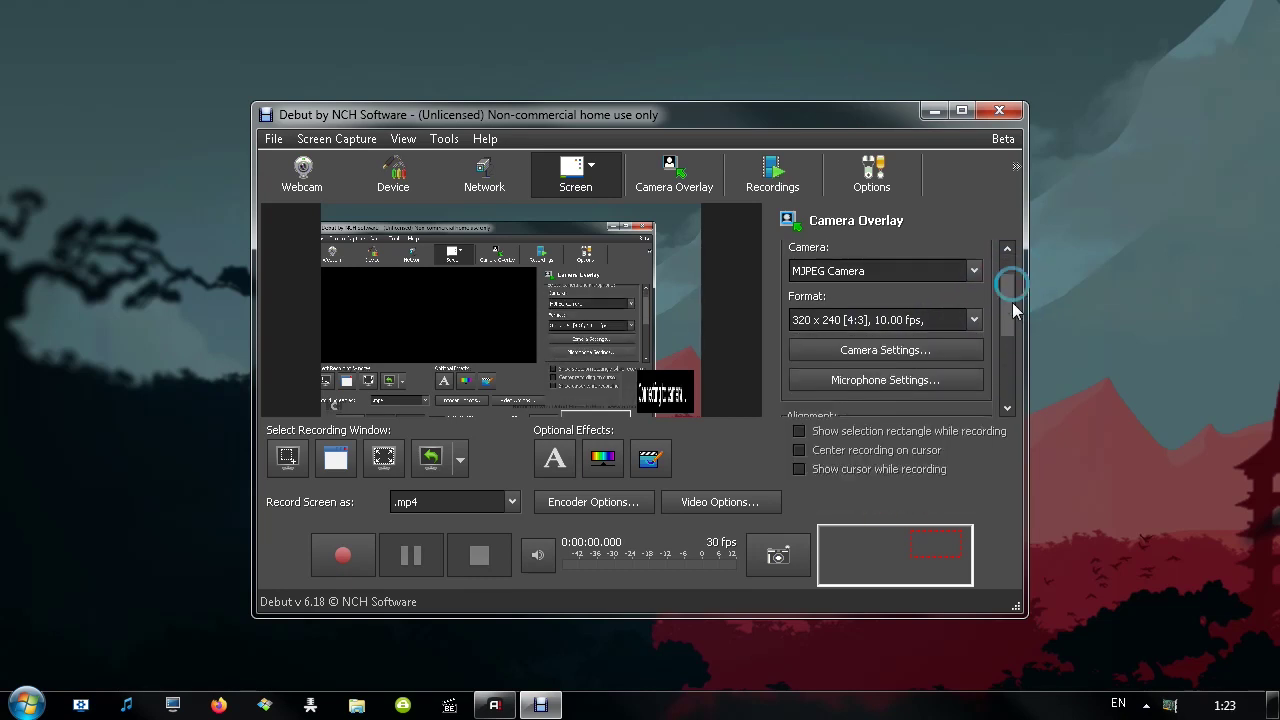
{"action": "left_click", "coordinate": [926, 318]}
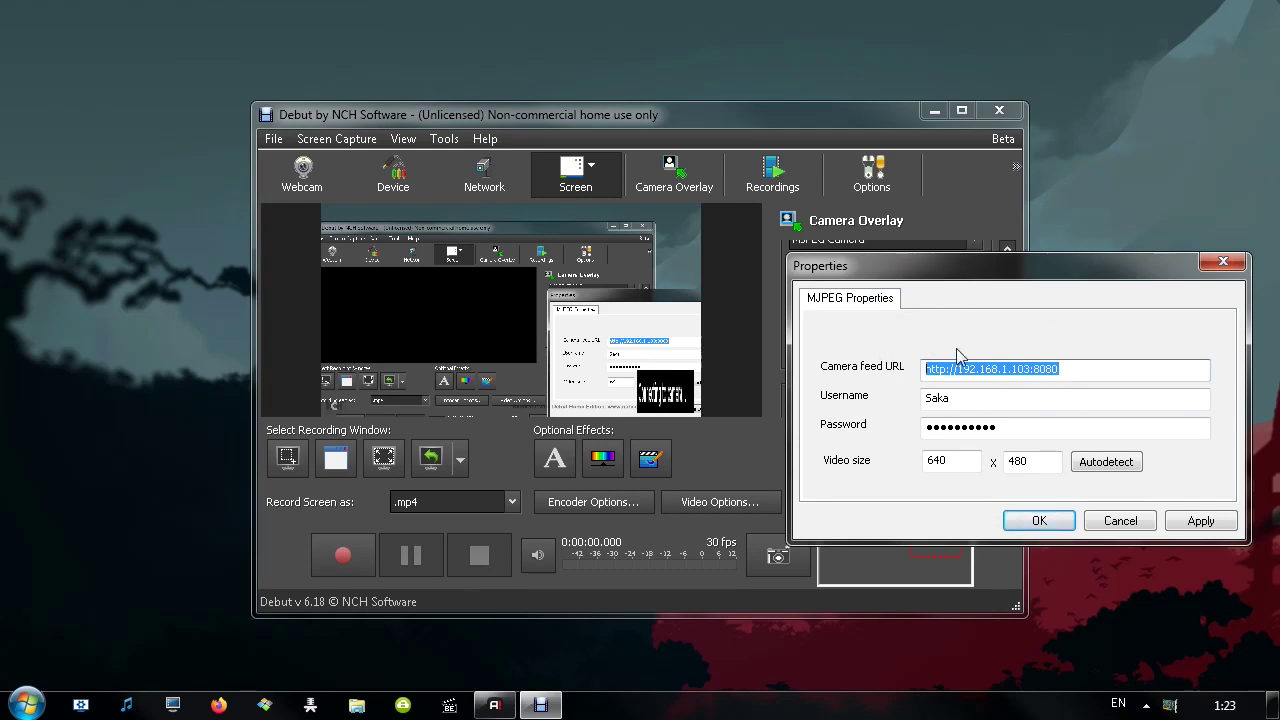
{"action": "left_click", "coordinate": [1120, 520]}
{"action": "left_click", "coordinate": [866, 350]}
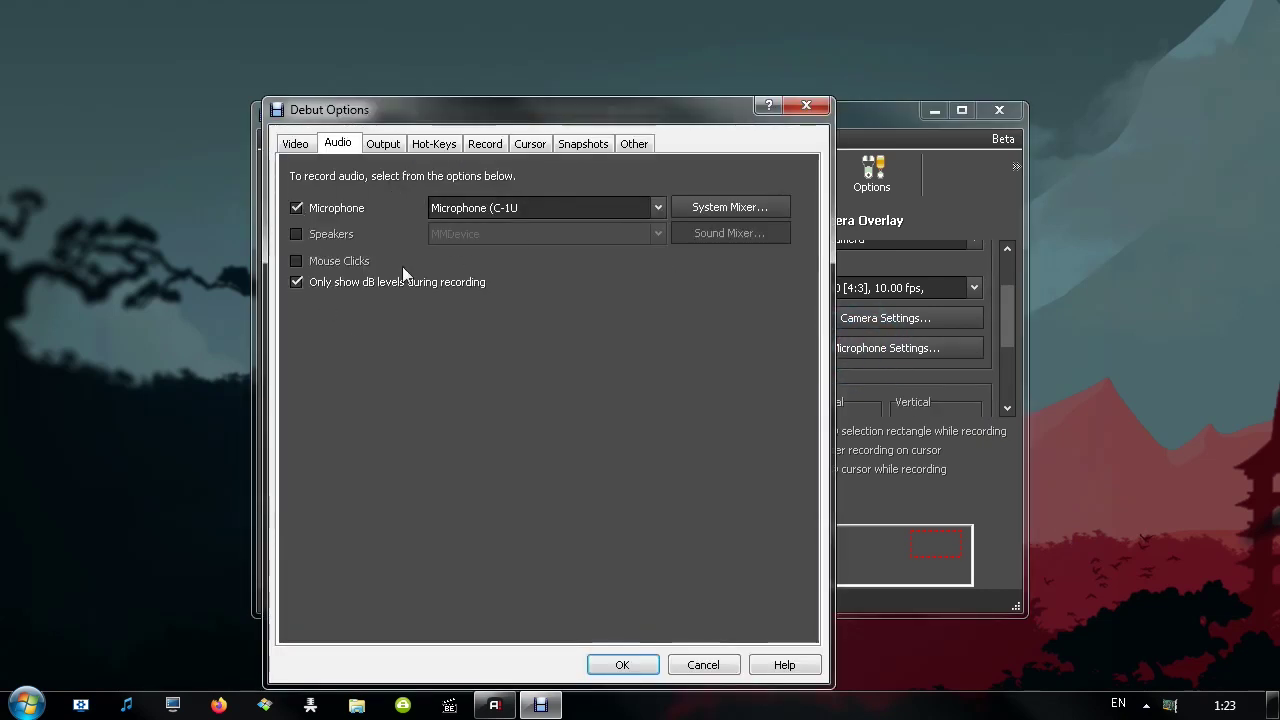
{"action": "scroll", "coordinate": [1012, 297], "scroll_direction": "down", "scroll_amount": 2}
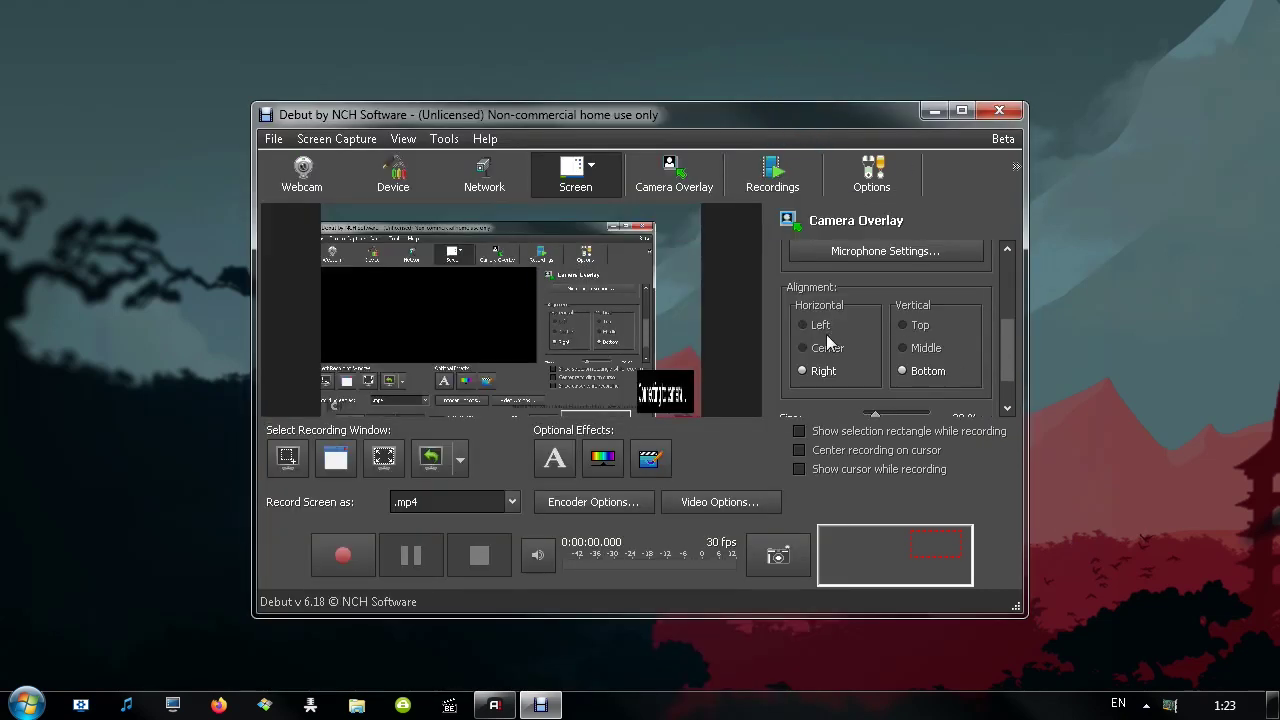
Try overlay horizontal and vertical alignments, settling vertically on Bottom
{"action": "left_click", "coordinate": [815, 347]}
{"action": "left_click", "coordinate": [818, 326]}
{"action": "left_click", "coordinate": [924, 348]}
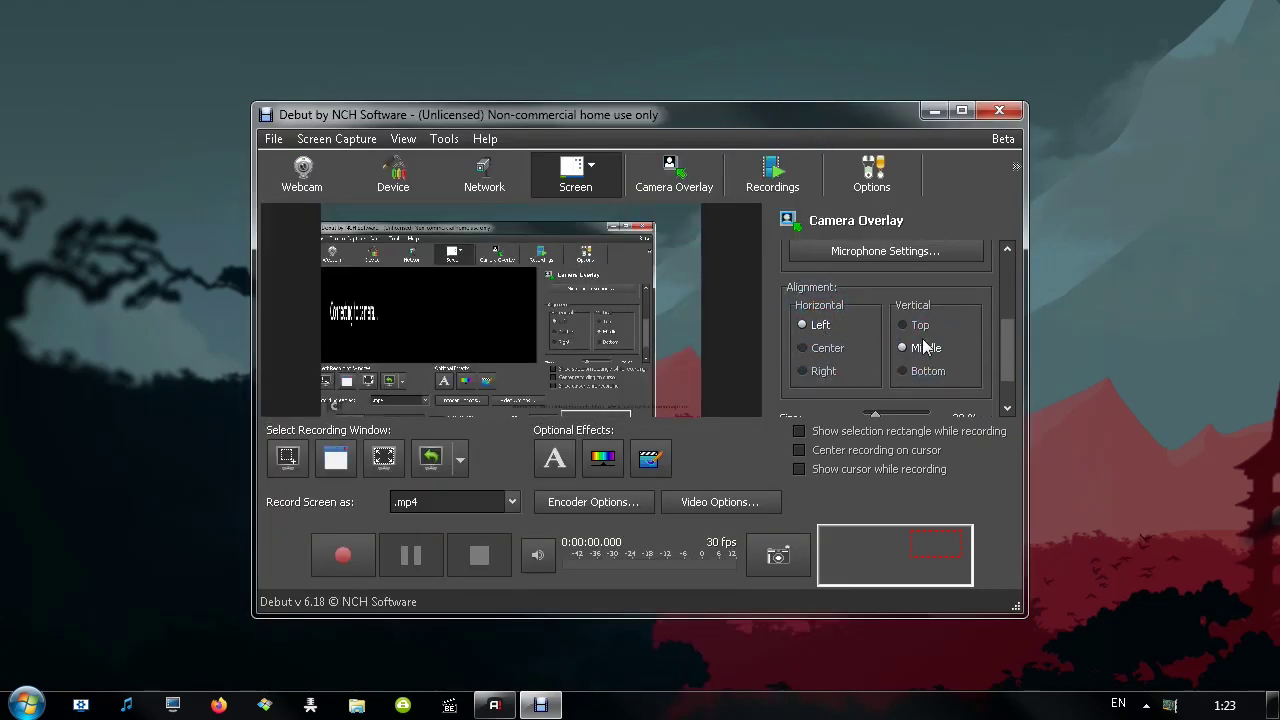
{"action": "left_click", "coordinate": [918, 325]}
{"action": "left_click", "coordinate": [925, 371]}
{"action": "scroll", "coordinate": [918, 371], "scroll_direction": "down", "scroll_amount": 1}
Set the overlay size to 90%, margin to 0, align it right, and maximize the window
{"action": "left_click_drag", "start_coordinate": [876, 364], "coordinate": [925, 366]}
{"action": "left_click", "coordinate": [980, 398]}
{"action": "left_click", "coordinate": [980, 400]}
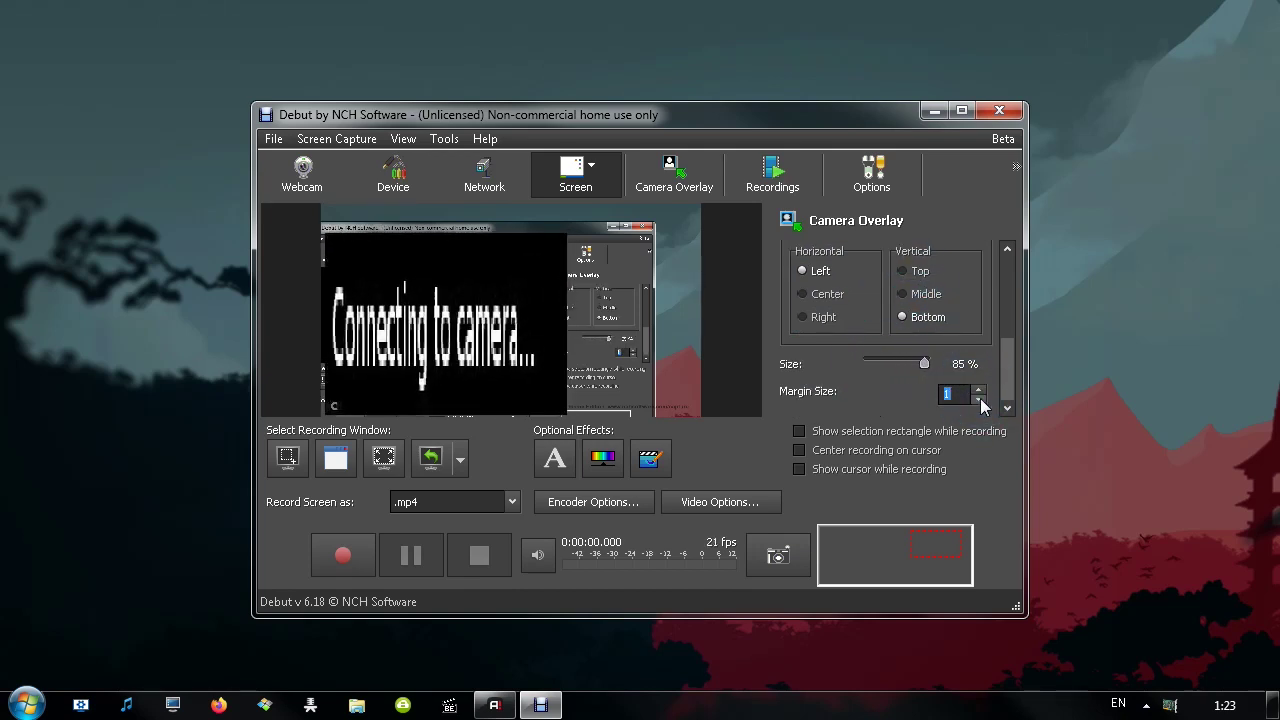
{"action": "left_click", "coordinate": [980, 400]}
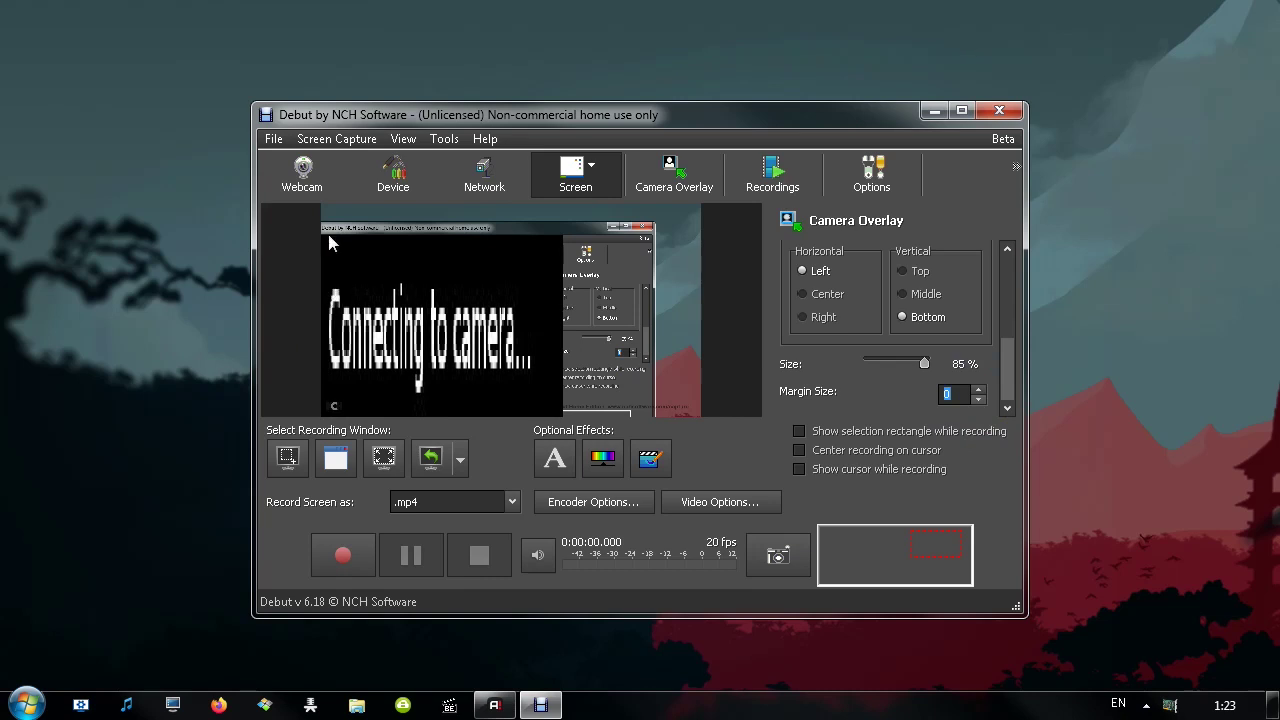
{"action": "mouse_move", "coordinate": [1008, 368]}
{"action": "left_mouse_down"}
{"action": "mouse_move", "coordinate": [1010, 332]}
{"action": "mouse_move", "coordinate": [1004, 384]}
{"action": "left_mouse_up"}
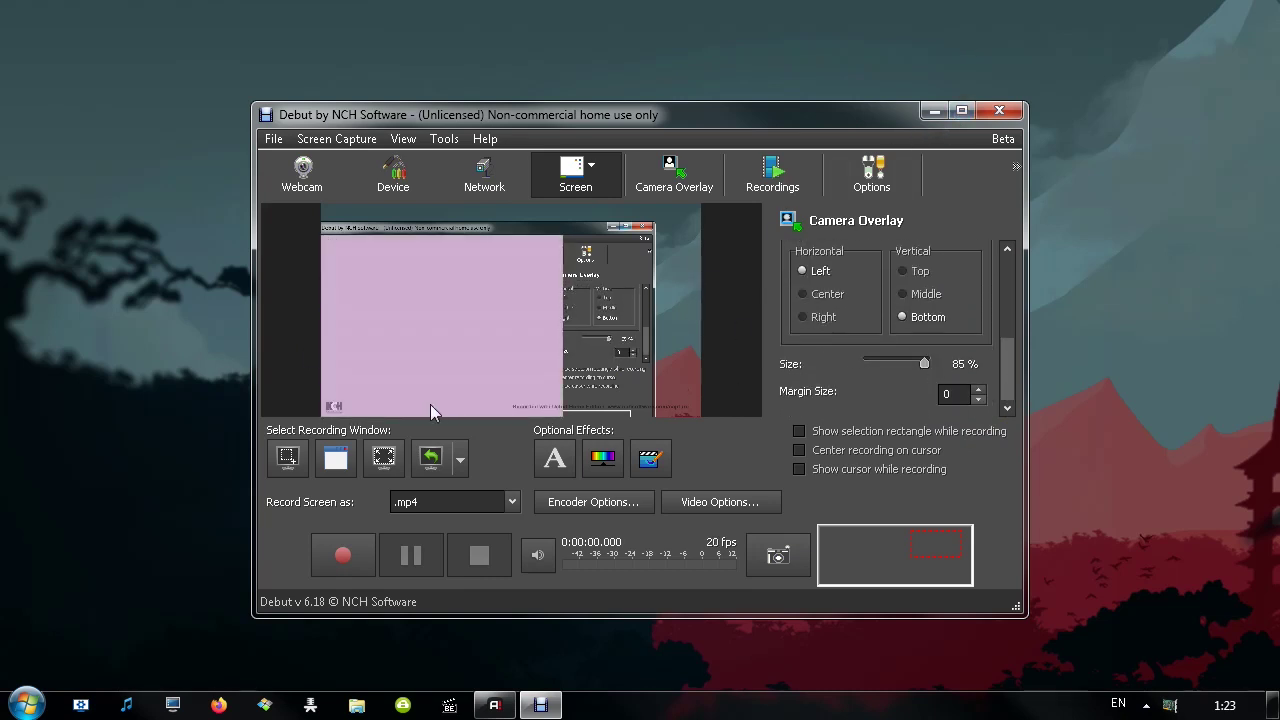
{"action": "left_click_drag", "start_coordinate": [924, 364], "coordinate": [930, 364]}
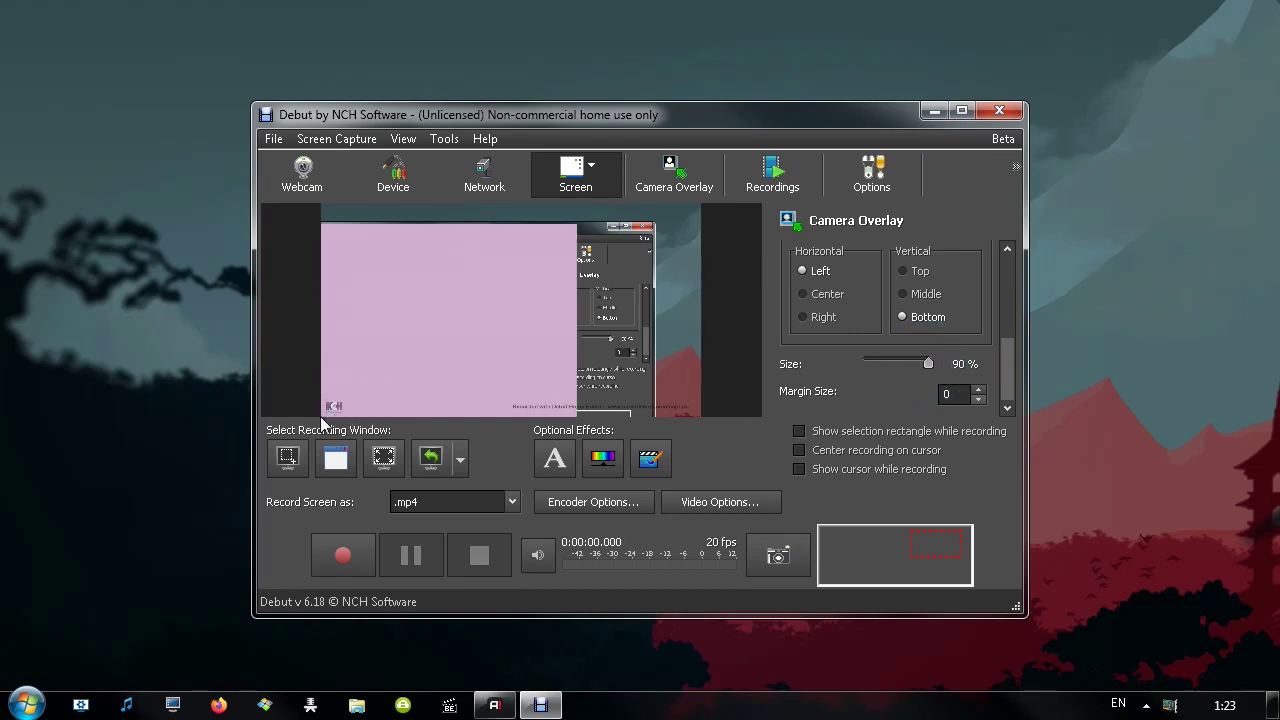
{"action": "left_click", "coordinate": [821, 318]}
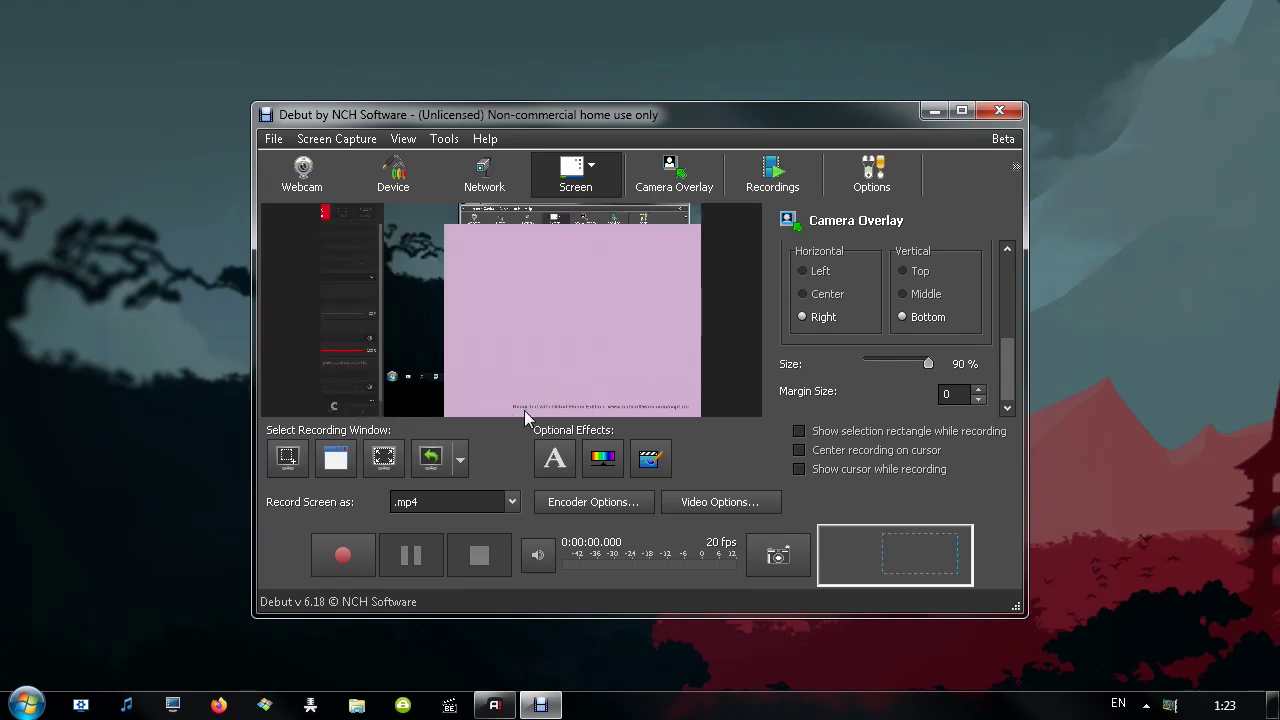
{"action": "left_click", "coordinate": [961, 110]}
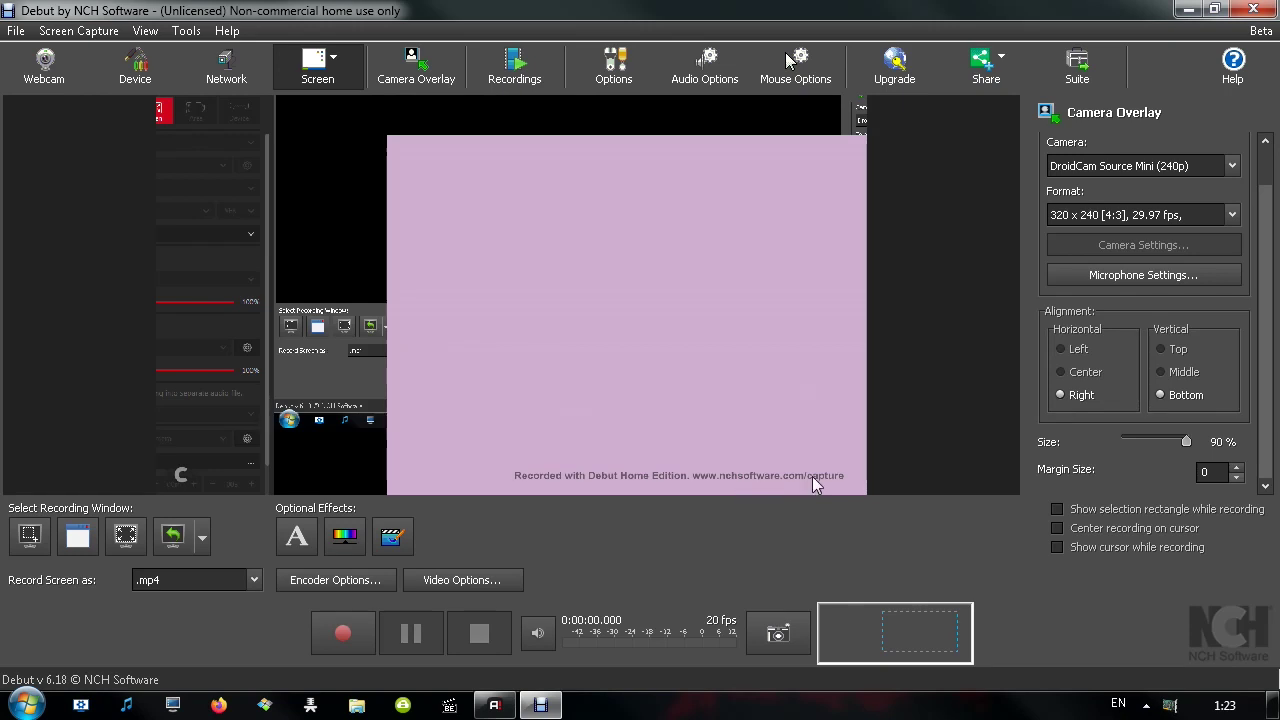
Restore the window size and turn off the camera overlay
{"action": "left_click", "coordinate": [1213, 12]}
{"action": "left_click", "coordinate": [443, 140]}
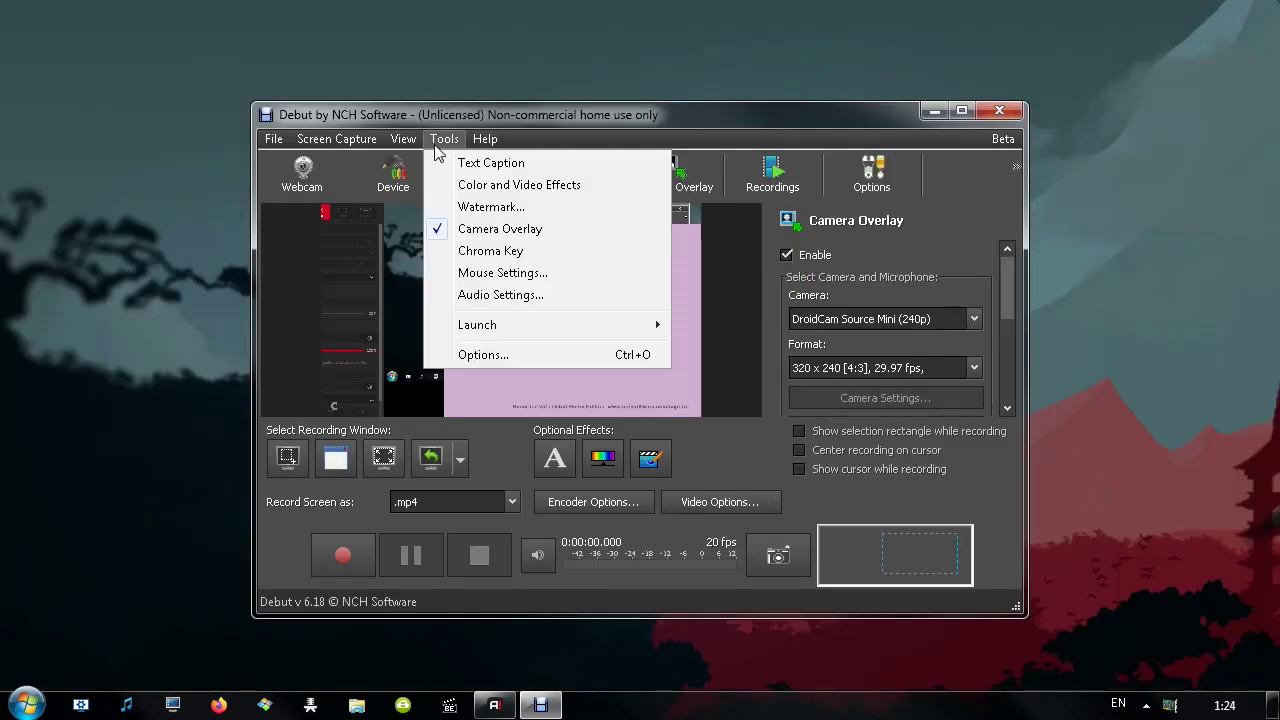
{"action": "left_click", "coordinate": [768, 285]}
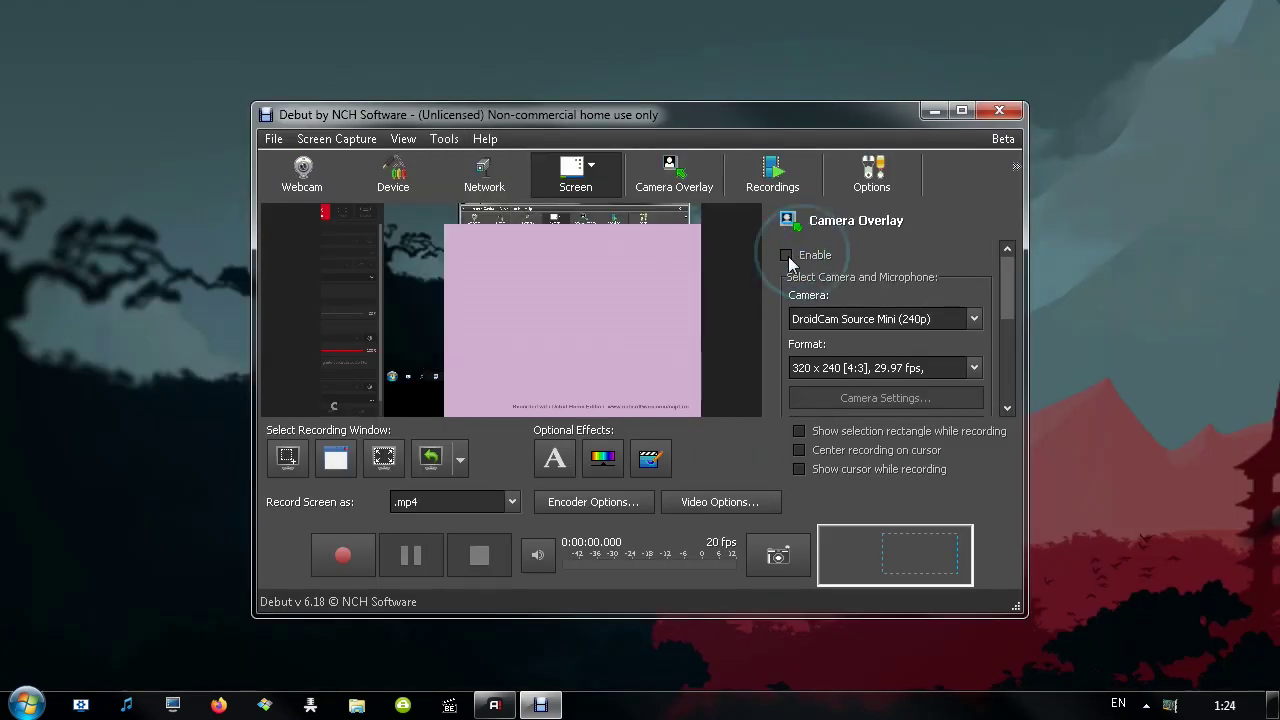
{"action": "left_click", "coordinate": [786, 255]}
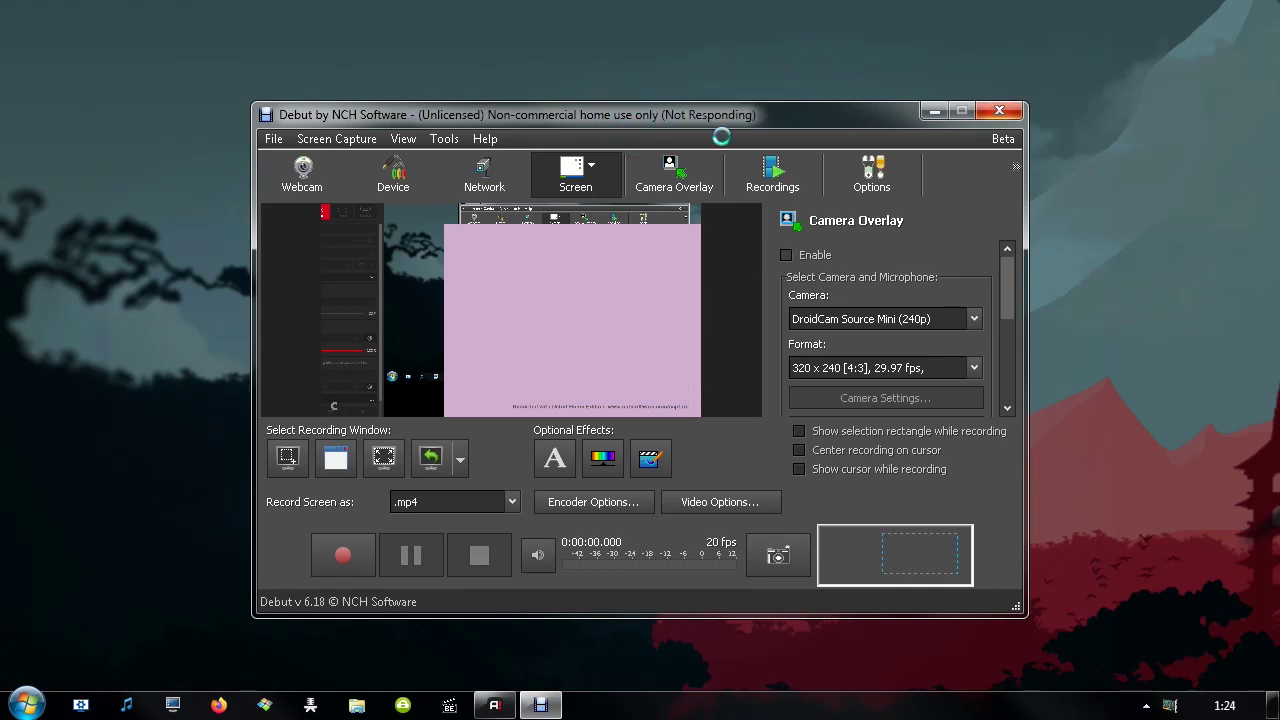
Enable Chroma Key green screen keying and set the key colour to red
{"action": "left_click", "coordinate": [444, 139]}
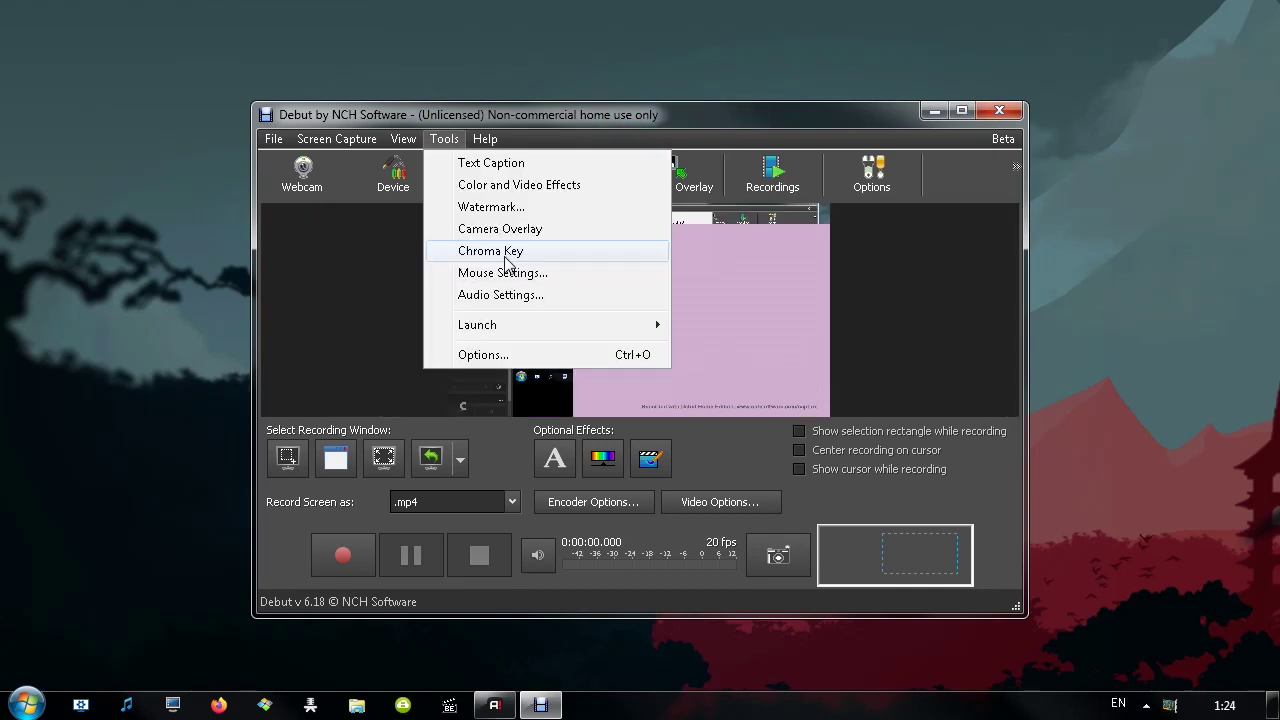
{"action": "left_click", "coordinate": [505, 254]}
{"action": "scroll", "coordinate": [1012, 300], "scroll_direction": "down", "scroll_amount": 2}
{"action": "scroll", "coordinate": [1012, 300], "scroll_direction": "up", "scroll_amount": 2}
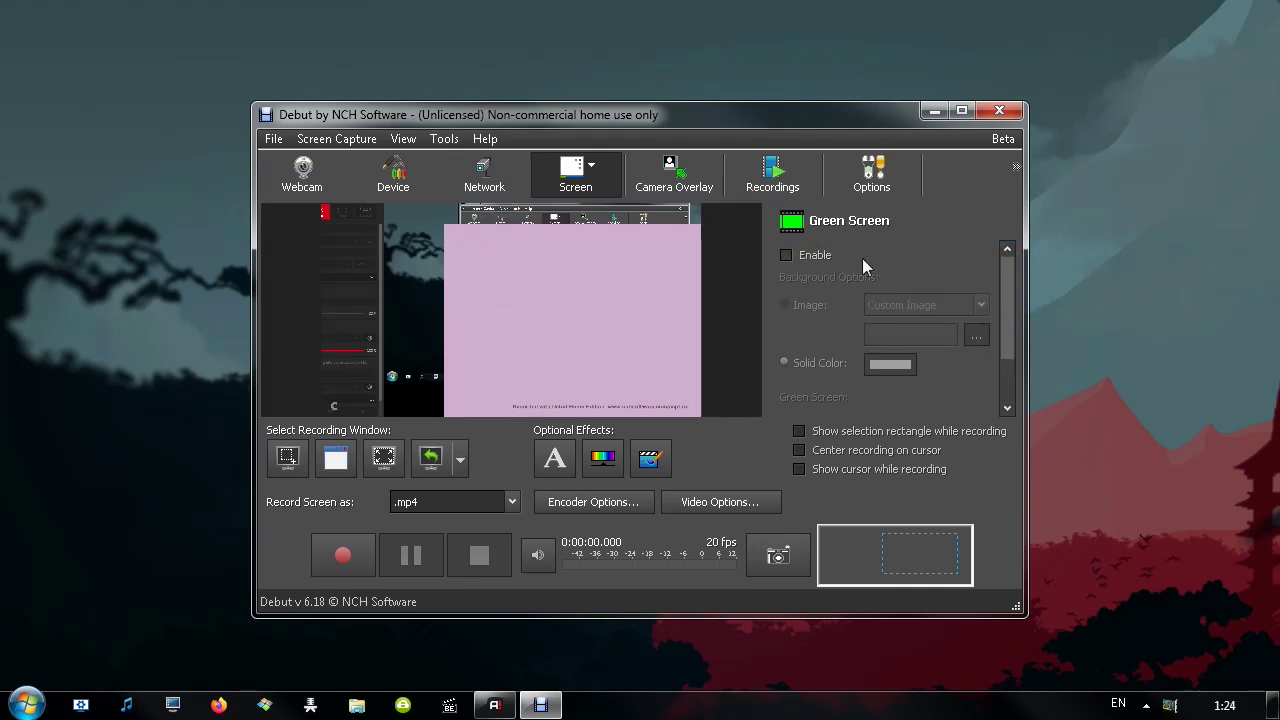
{"action": "left_click", "coordinate": [786, 253]}
{"action": "left_click", "coordinate": [786, 253]}
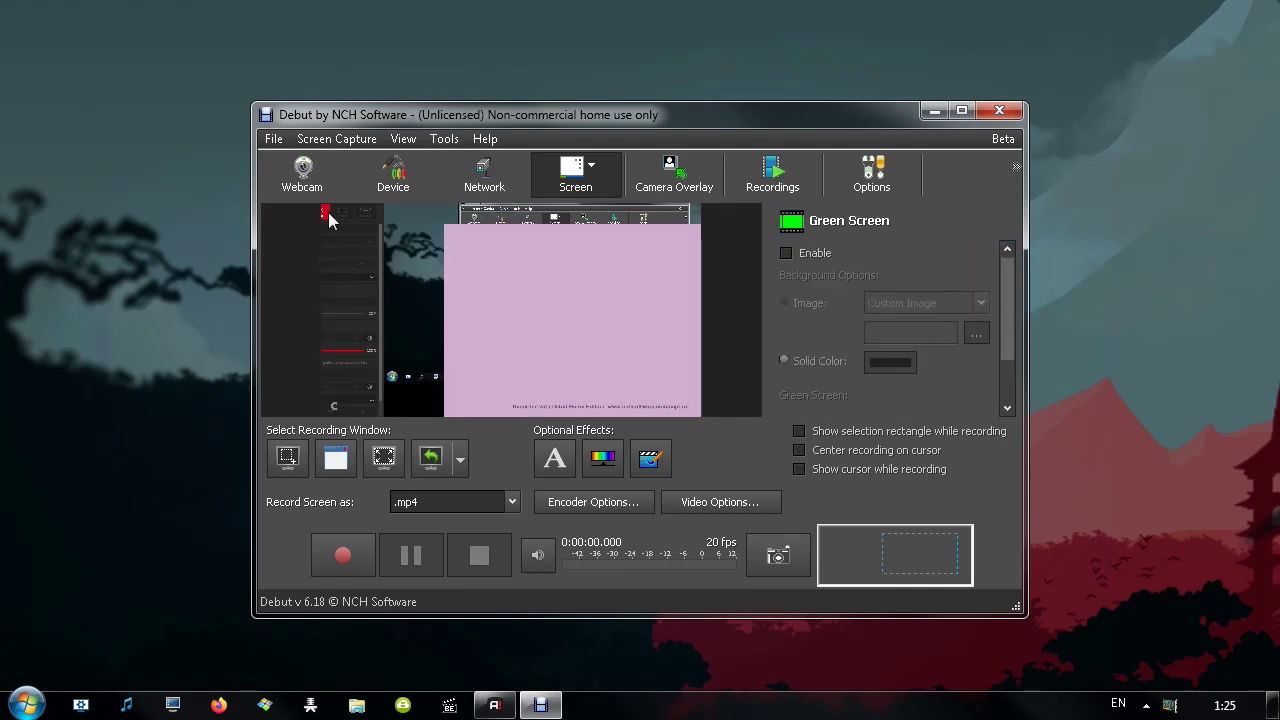
{"action": "left_click", "coordinate": [786, 253]}
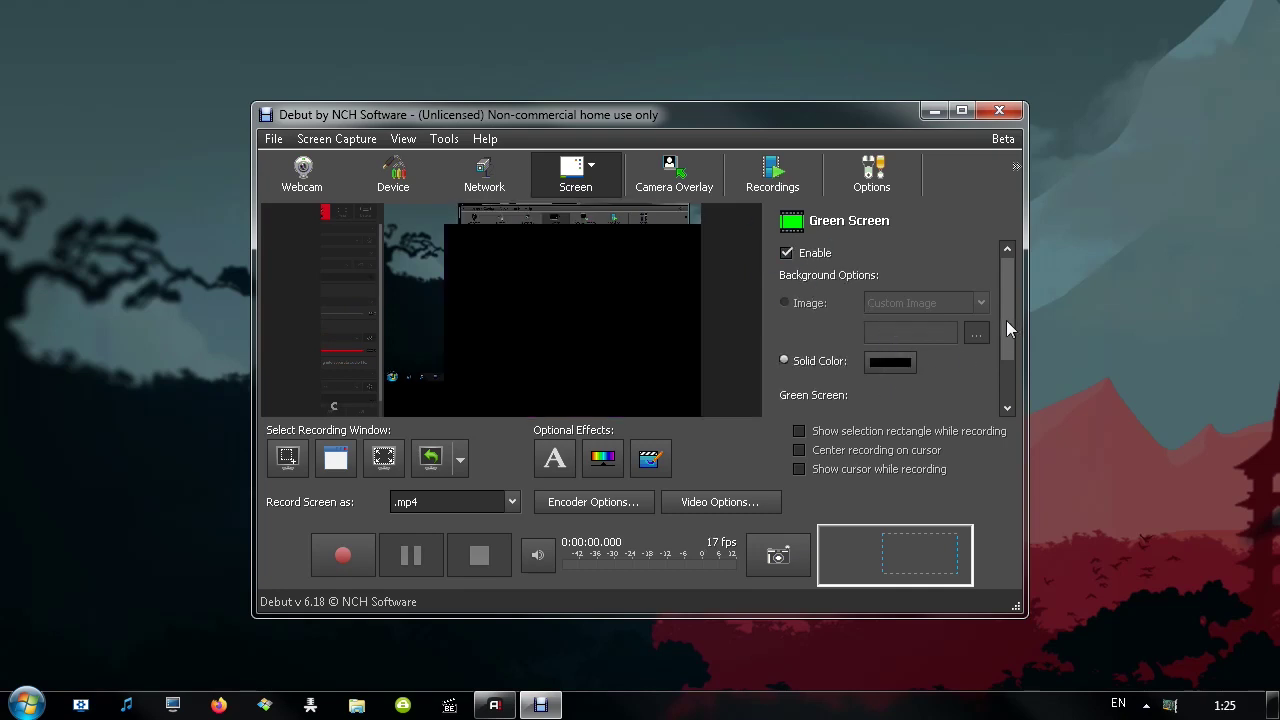
{"action": "left_click_drag", "start_coordinate": [1006, 330], "coordinate": [988, 381]}
{"action": "left_click", "coordinate": [890, 361]}
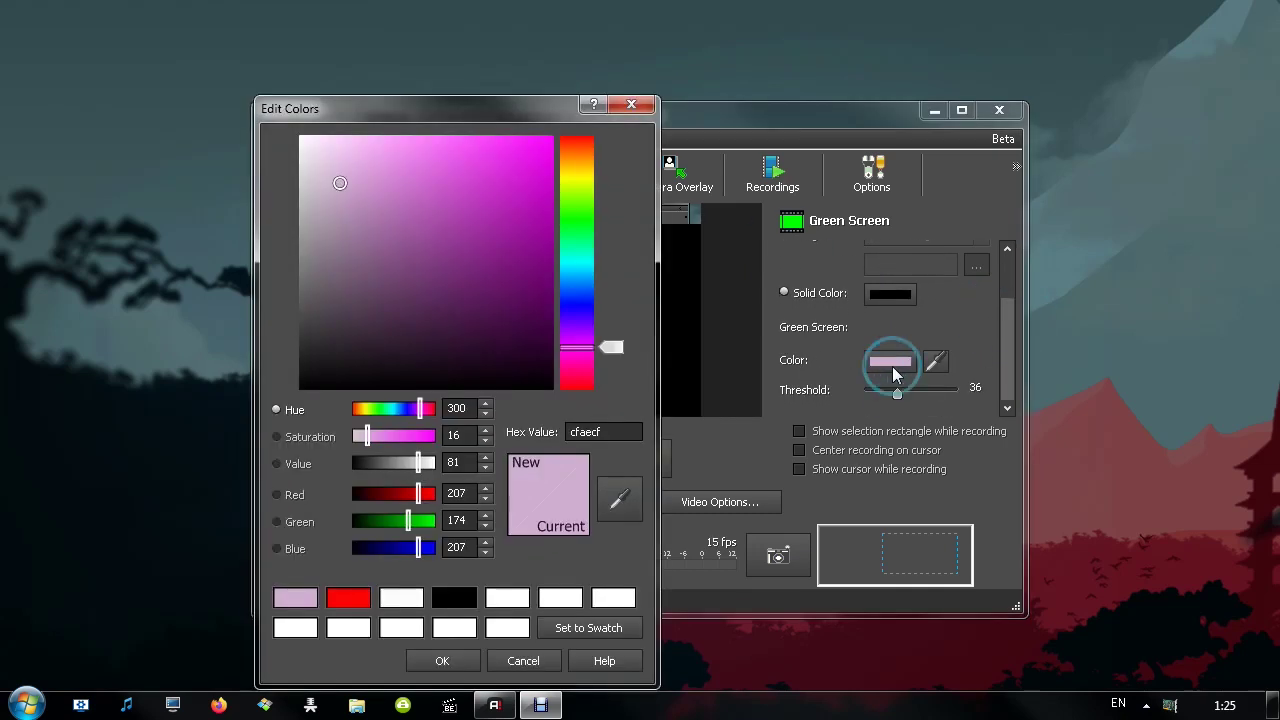
{"action": "left_click", "coordinate": [578, 140]}
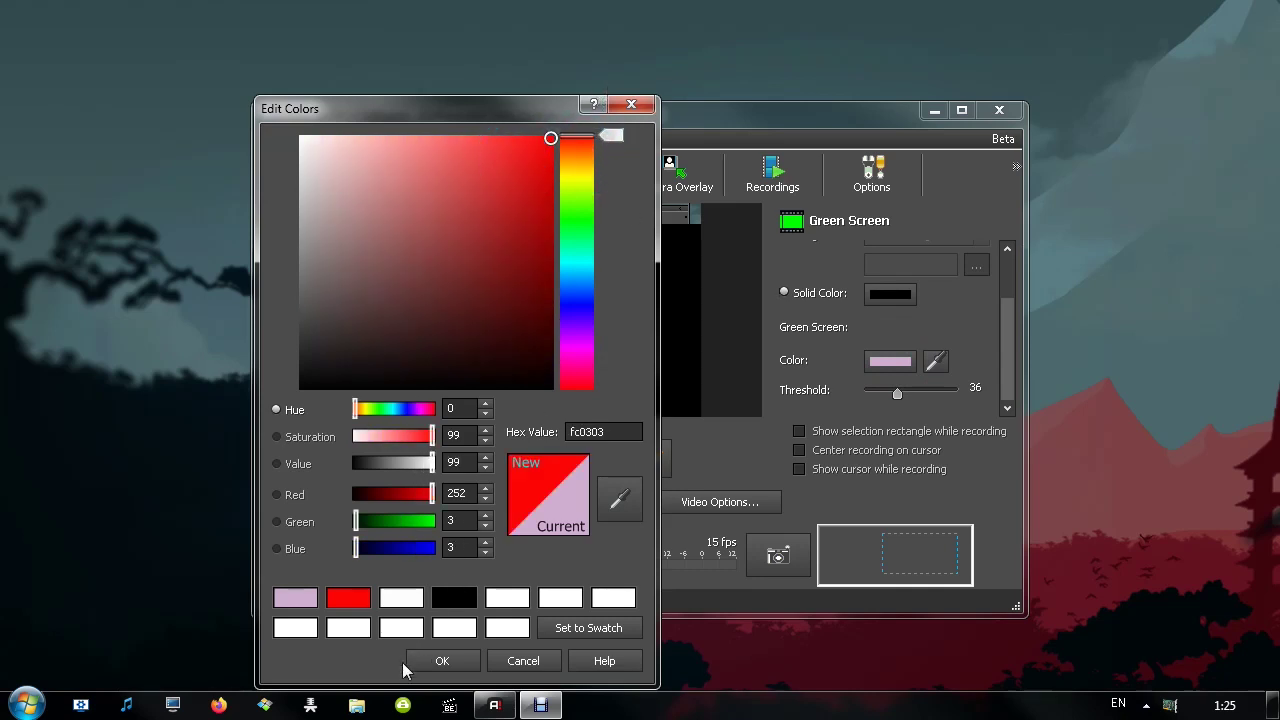
{"action": "left_click", "coordinate": [423, 656]}
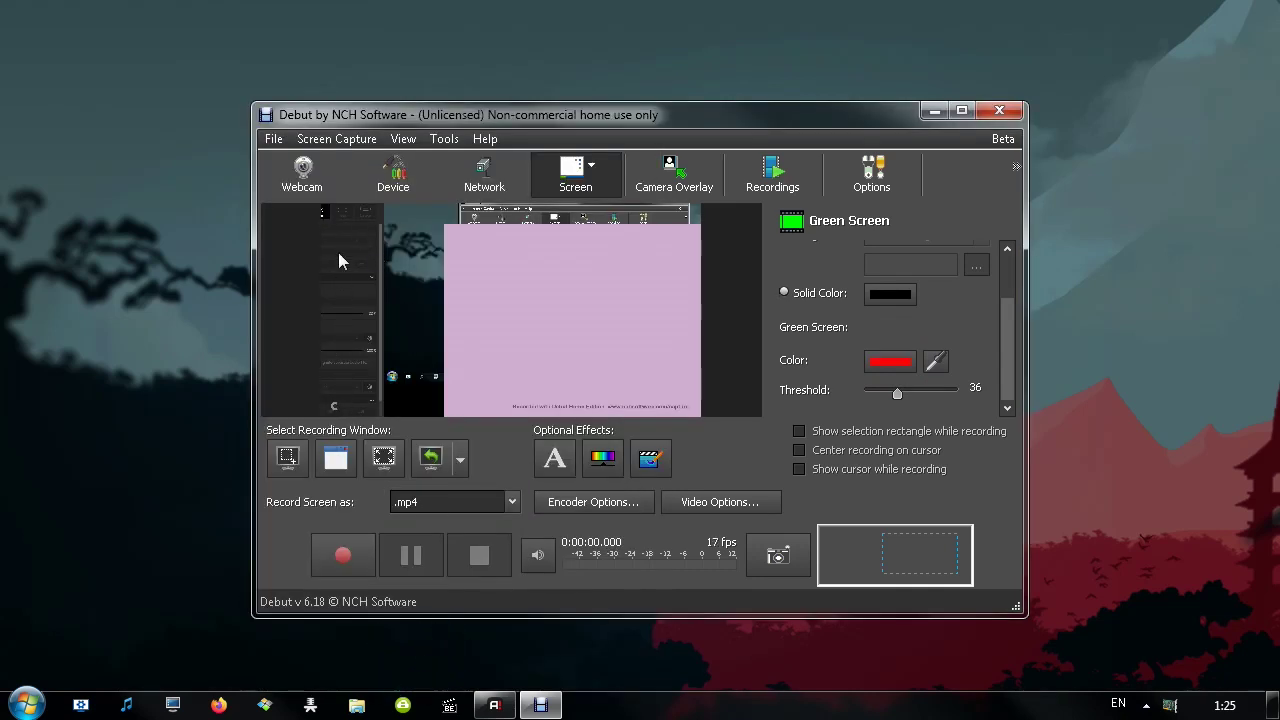
Set the solid background colour to bright yellow-green and lower the keying threshold
{"action": "left_click", "coordinate": [880, 296]}
{"action": "left_click_drag", "start_coordinate": [513, 107], "coordinate": [918, 76]}
{"action": "left_click", "coordinate": [980, 180]}
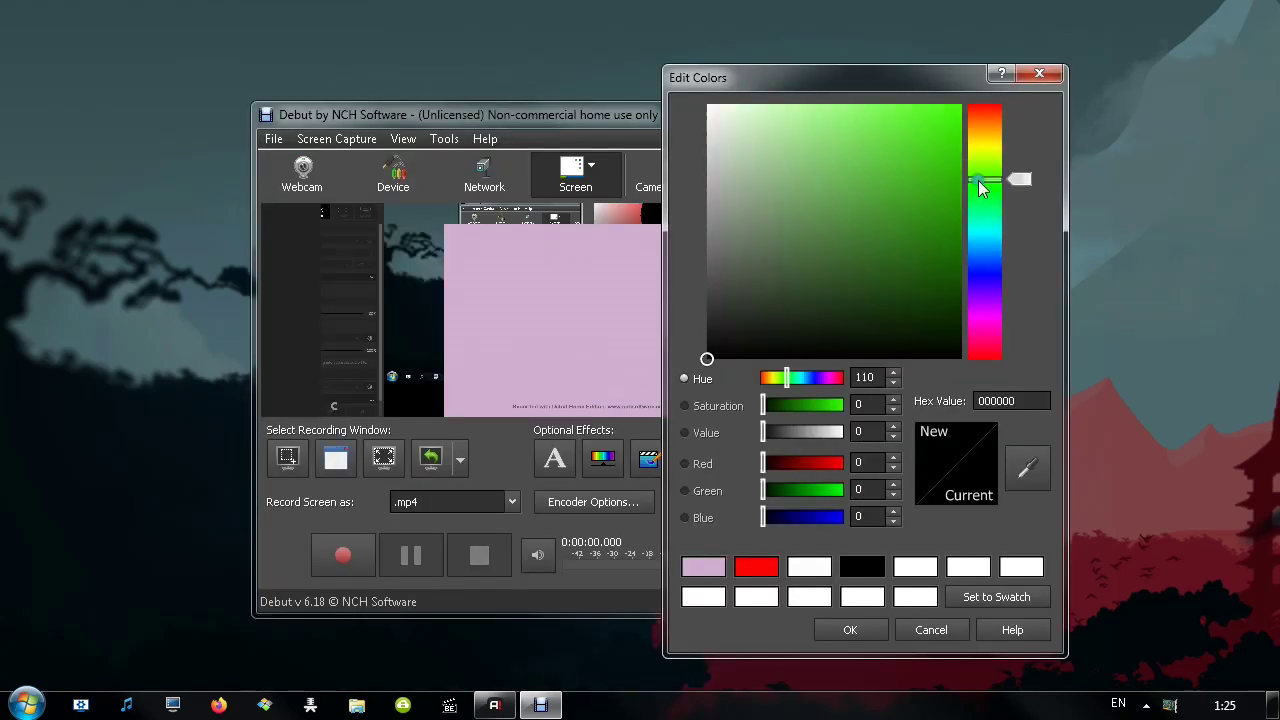
{"action": "left_click", "coordinate": [958, 107]}
{"action": "left_click", "coordinate": [850, 630]}
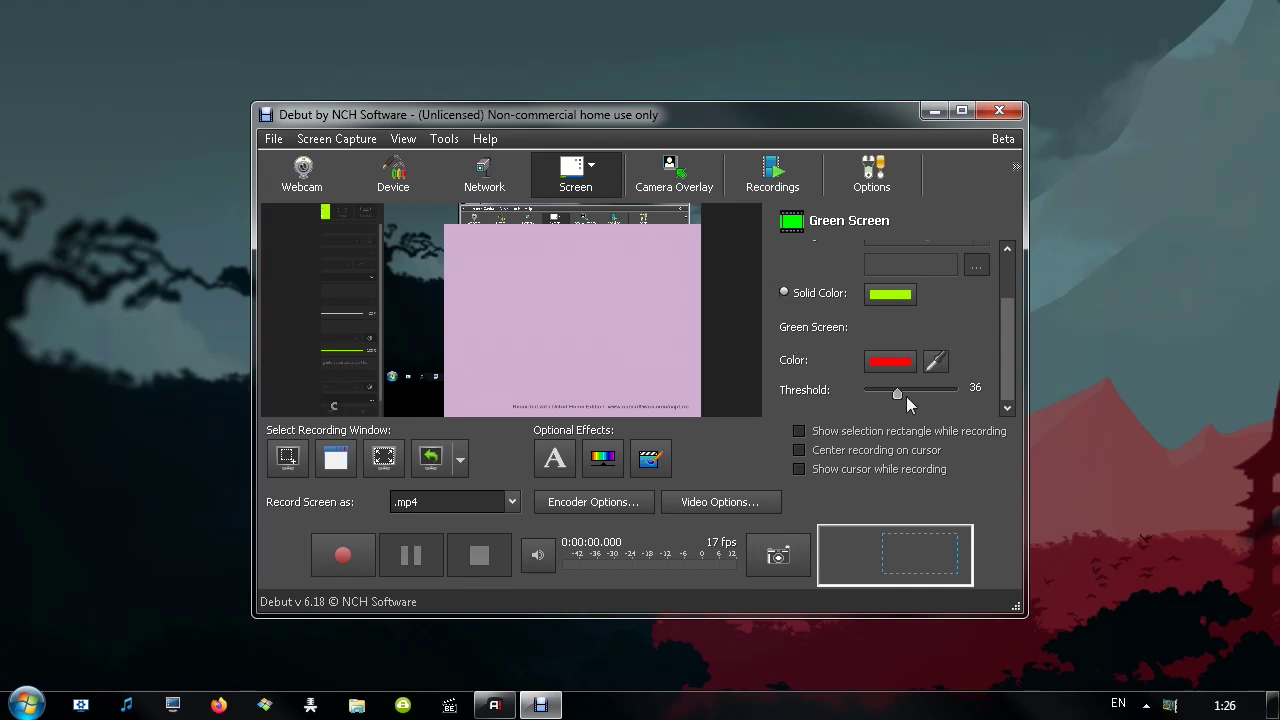
{"action": "left_click_drag", "start_coordinate": [894, 394], "coordinate": [930, 396]}
{"action": "left_click_drag", "start_coordinate": [1012, 366], "coordinate": [1014, 272]}
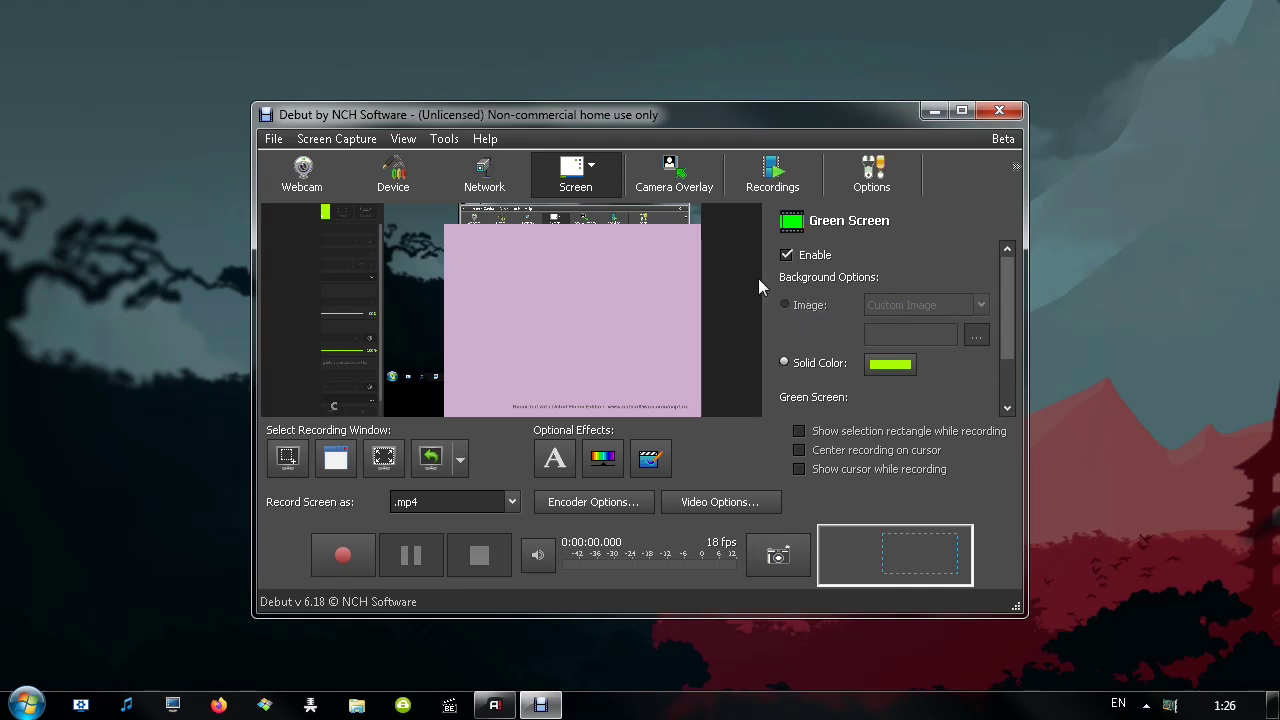
Turn on Show Mouse Cursor and Highlight Mouse Cursor with the Solid circle style in Mouse Settings
{"action": "left_click", "coordinate": [442, 140]}
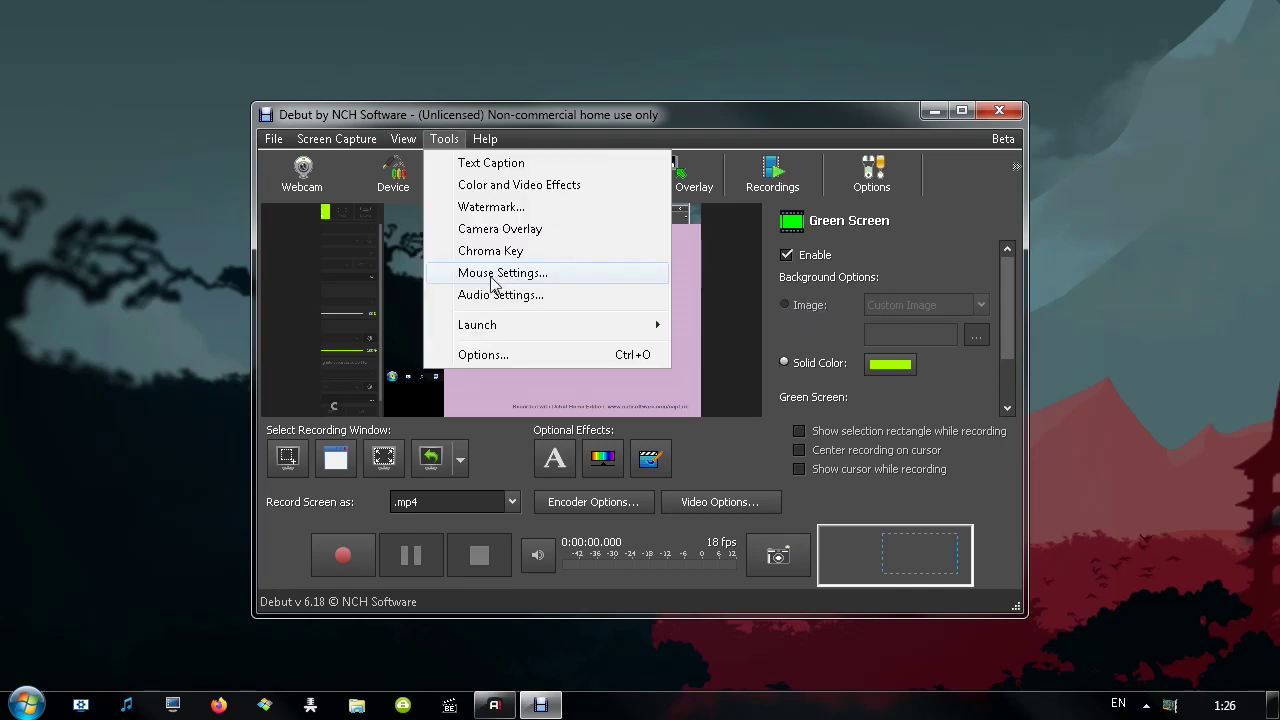
{"action": "left_click", "coordinate": [493, 278]}
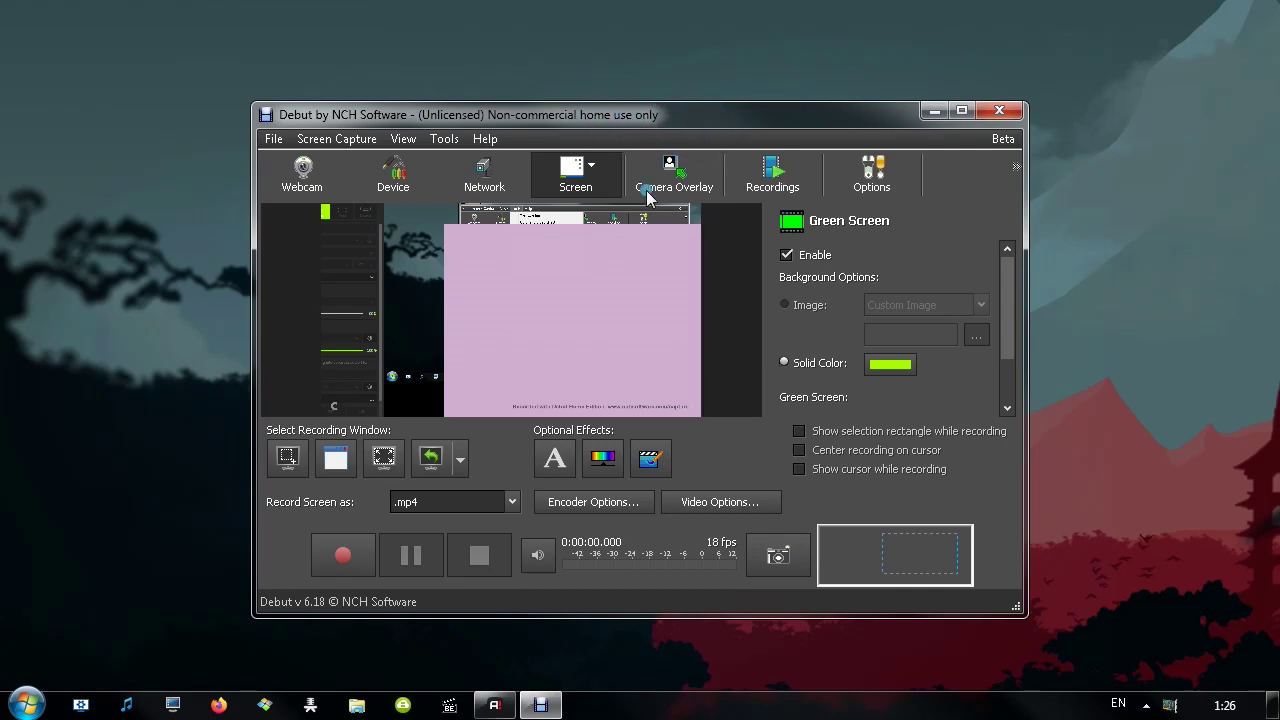
{"action": "left_click", "coordinate": [684, 175]}
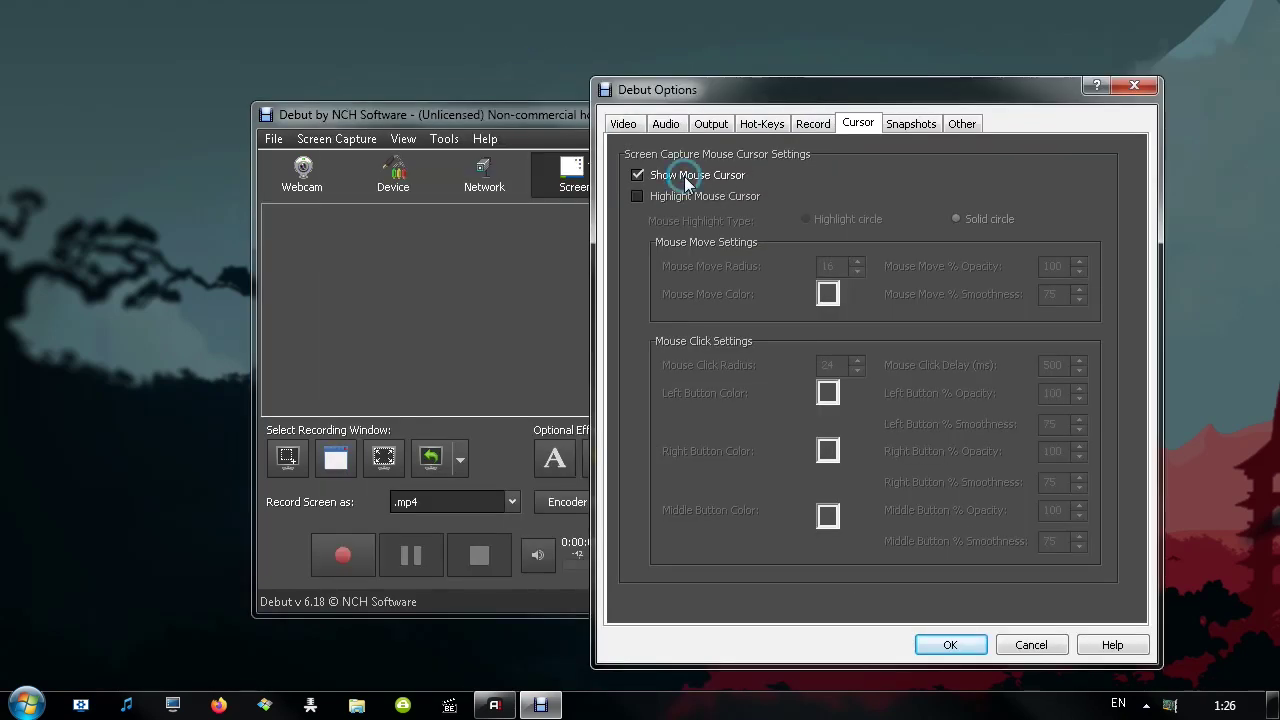
{"action": "mouse_move", "coordinate": [664, 96]}
{"action": "left_mouse_down"}
{"action": "mouse_move", "coordinate": [806, 48]}
{"action": "mouse_move", "coordinate": [662, 102]}
{"action": "left_mouse_up"}
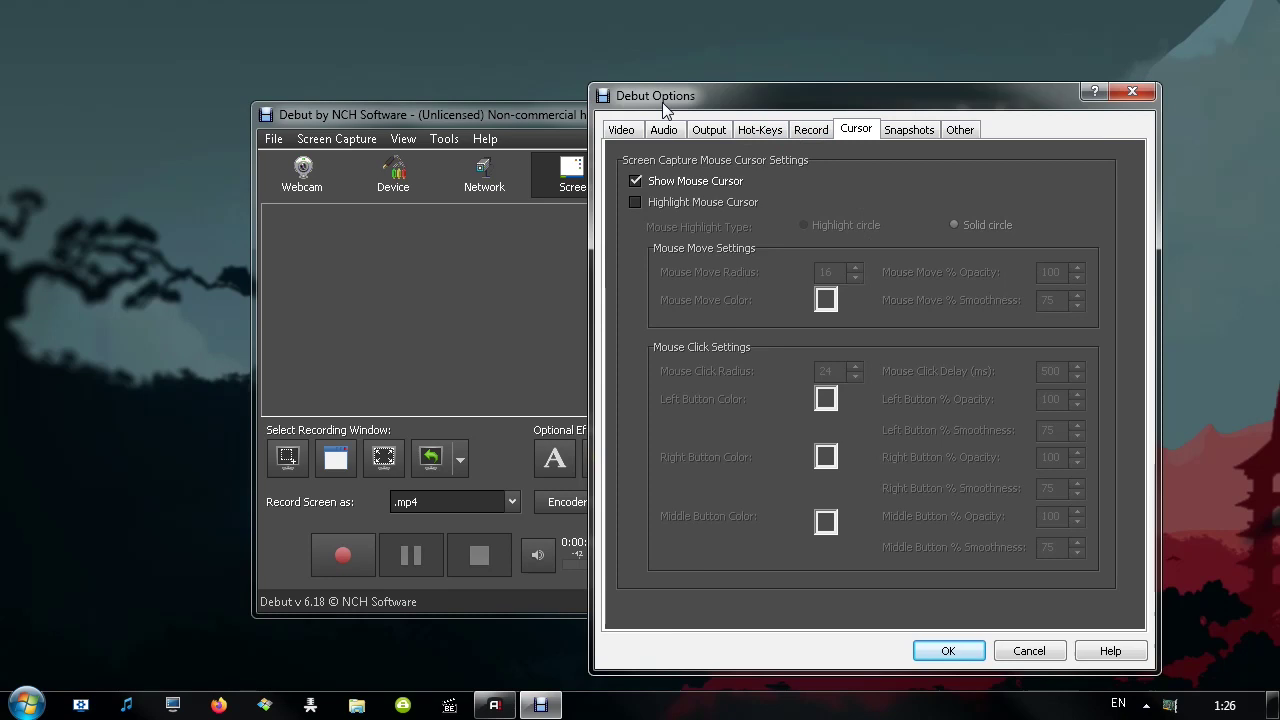
{"action": "left_click", "coordinate": [697, 203]}
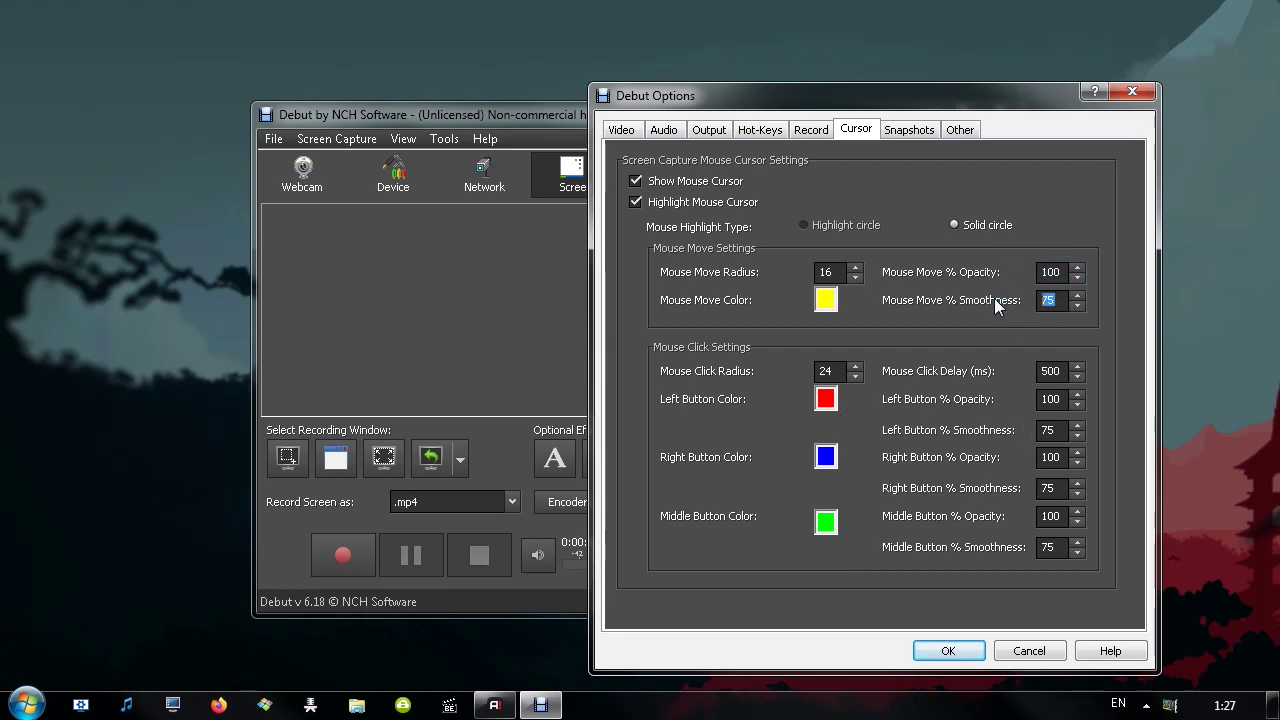
{"action": "left_click", "coordinate": [984, 228]}
{"action": "key", "text": "Return"}
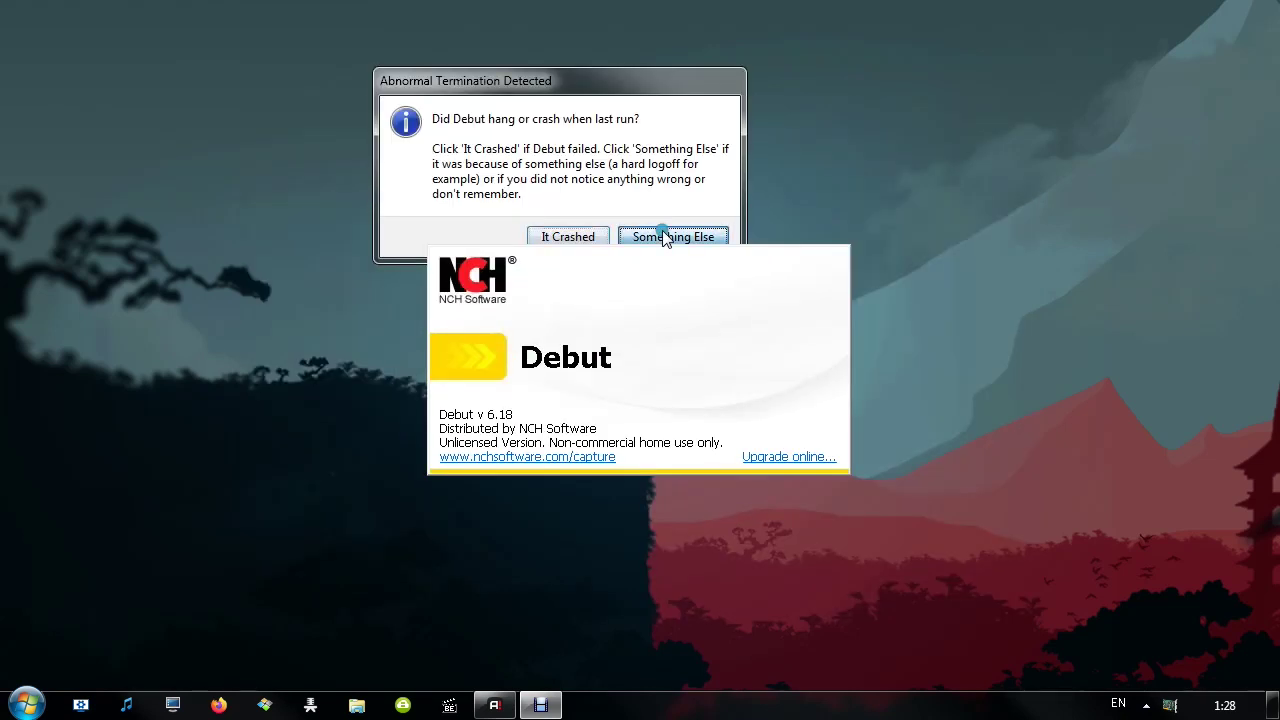
Dismiss the crash recovery prompt, test the click highlight on the preview, and save the cursor settings
{"action": "left_click", "coordinate": [664, 236]}
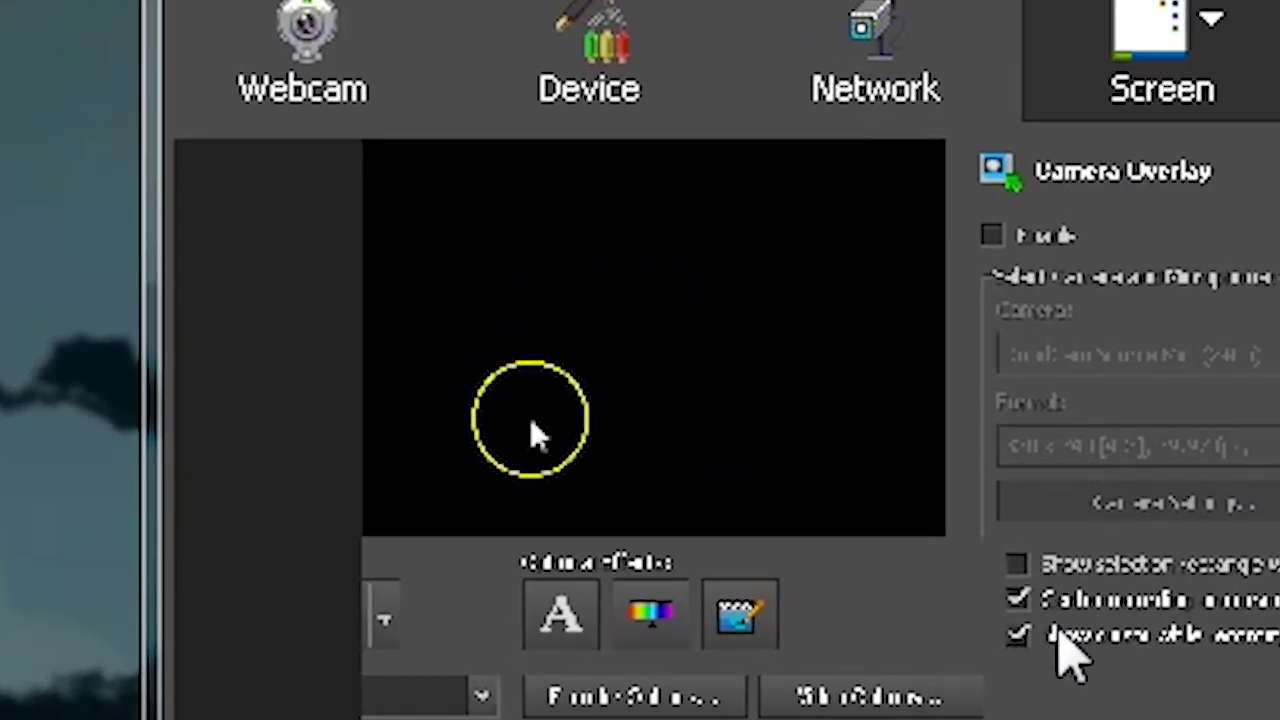
{"action": "left_click", "coordinate": [1120, 496]}
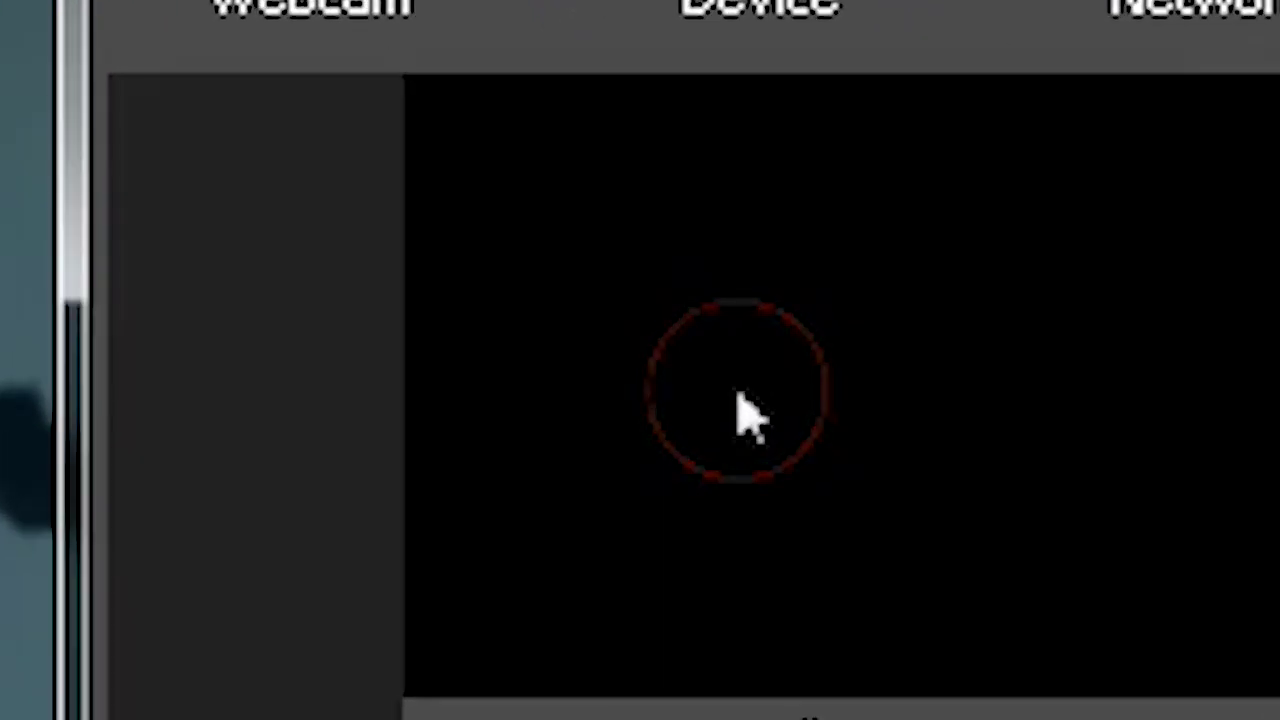
{"action": "right_click", "coordinate": [577, 350]}
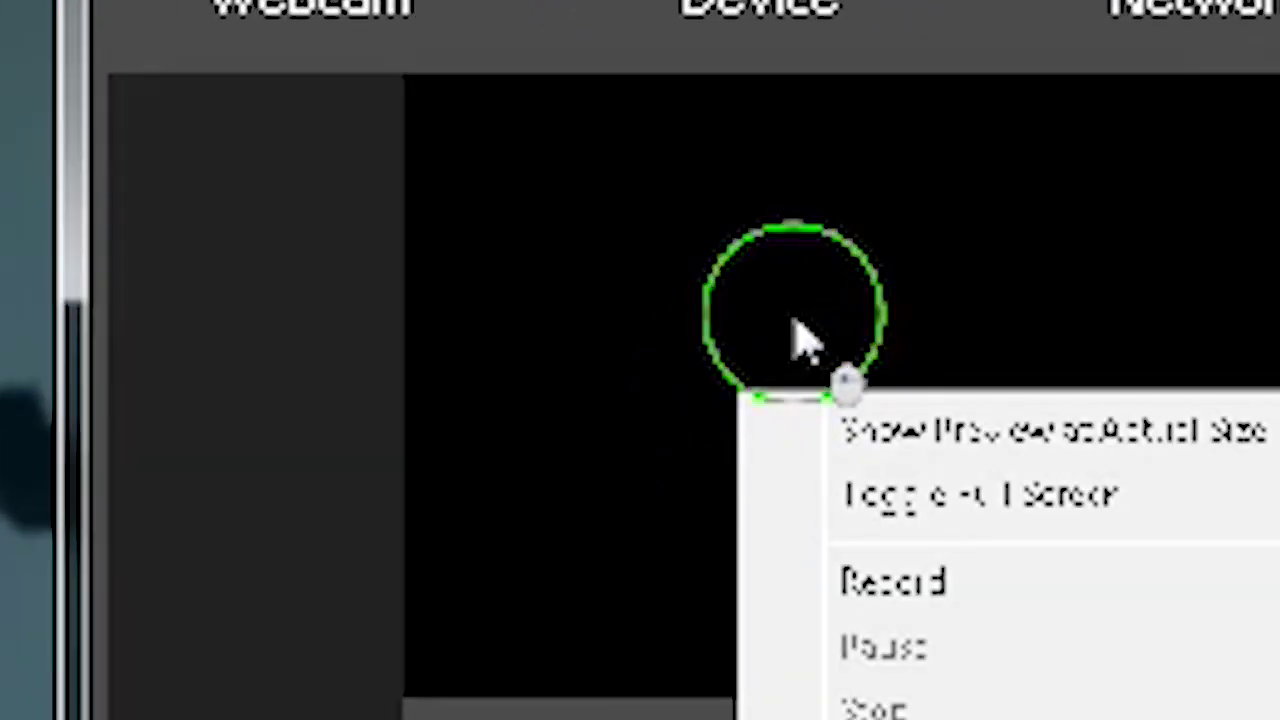
{"action": "left_click", "coordinate": [714, 256]}
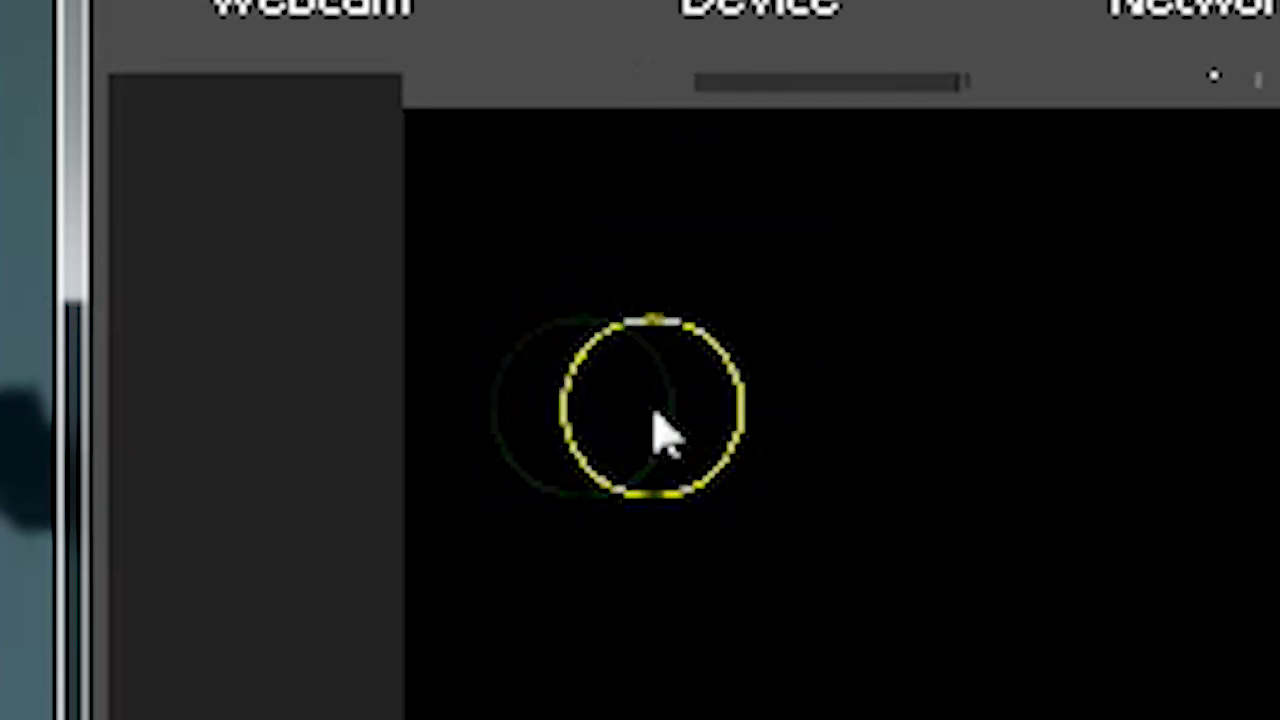
{"action": "left_click", "coordinate": [656, 418]}
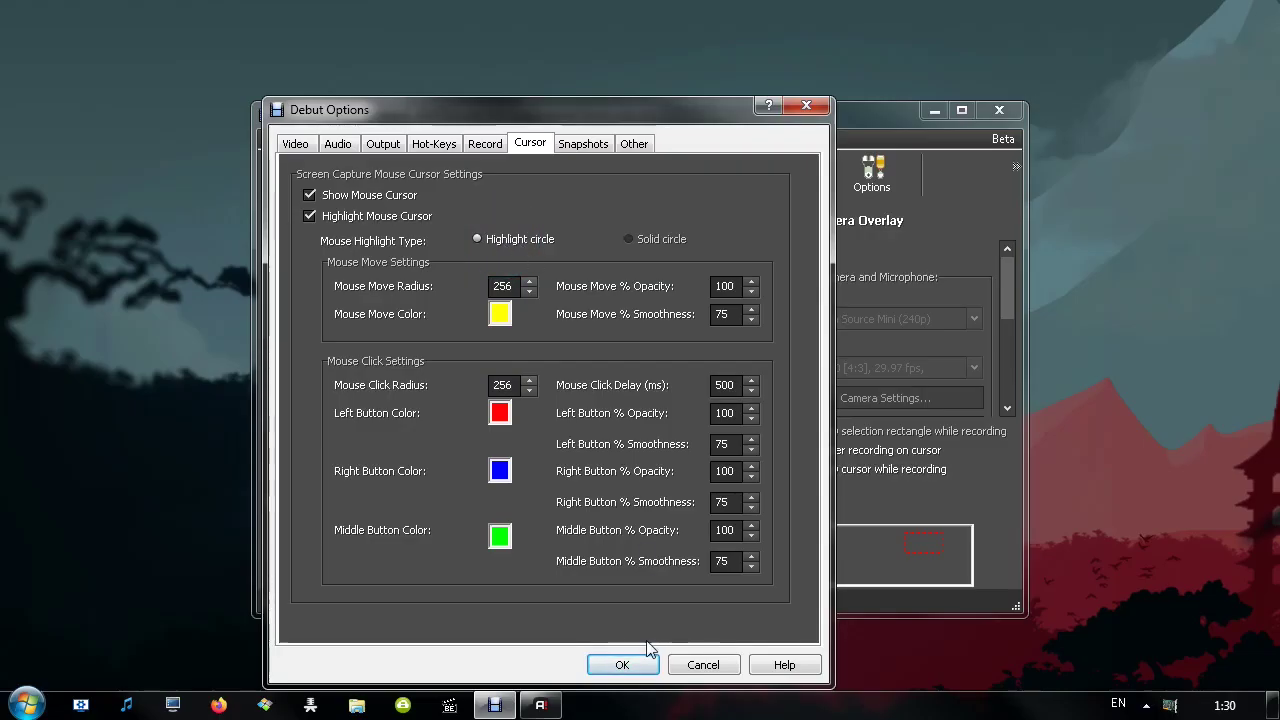
{"action": "left_click", "coordinate": [618, 664]}
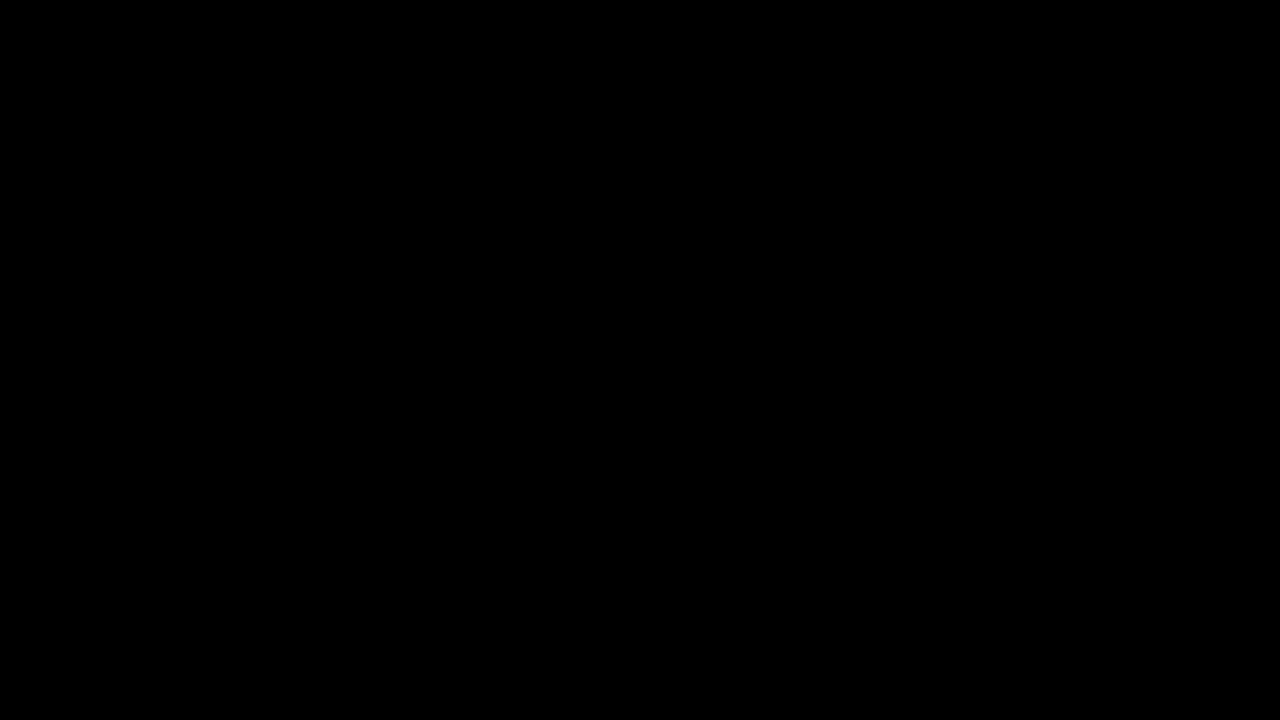
Check for an updated version, confirm 6.18 is current, and decline the release-notification sign-up
{"action": "left_click", "coordinate": [444, 139]}
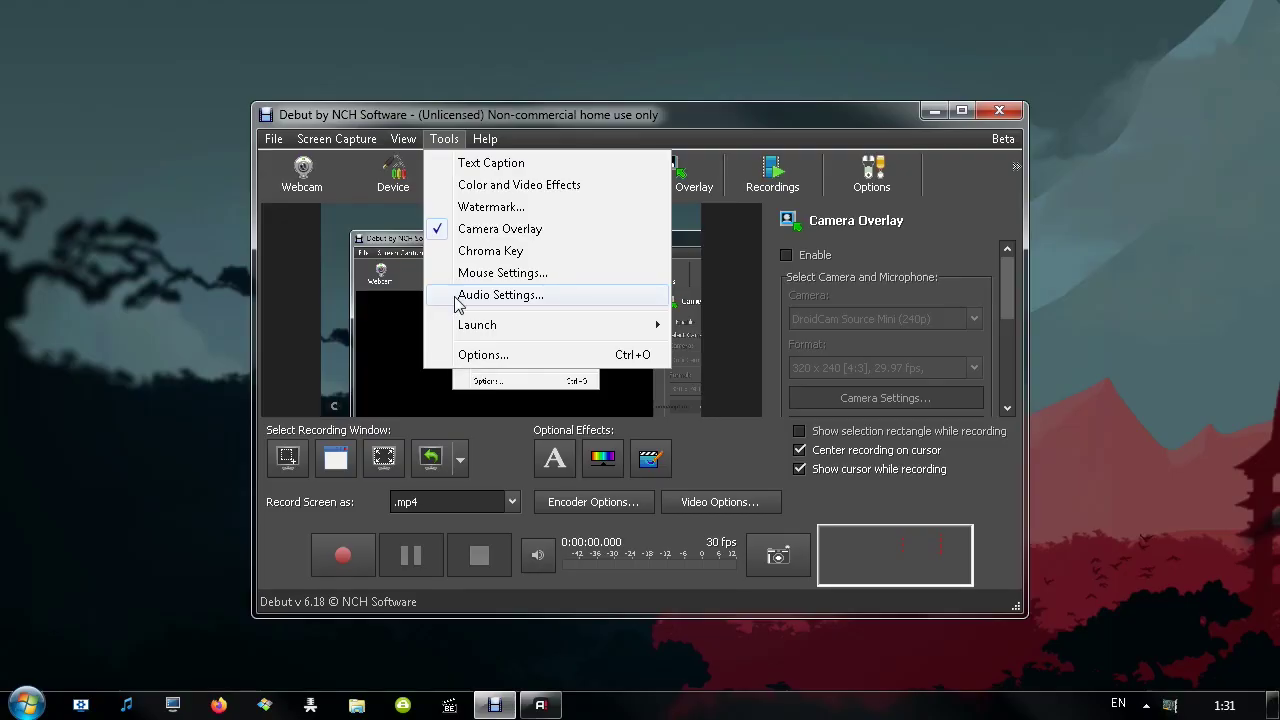
{"action": "mouse_move", "coordinate": [468, 328]}
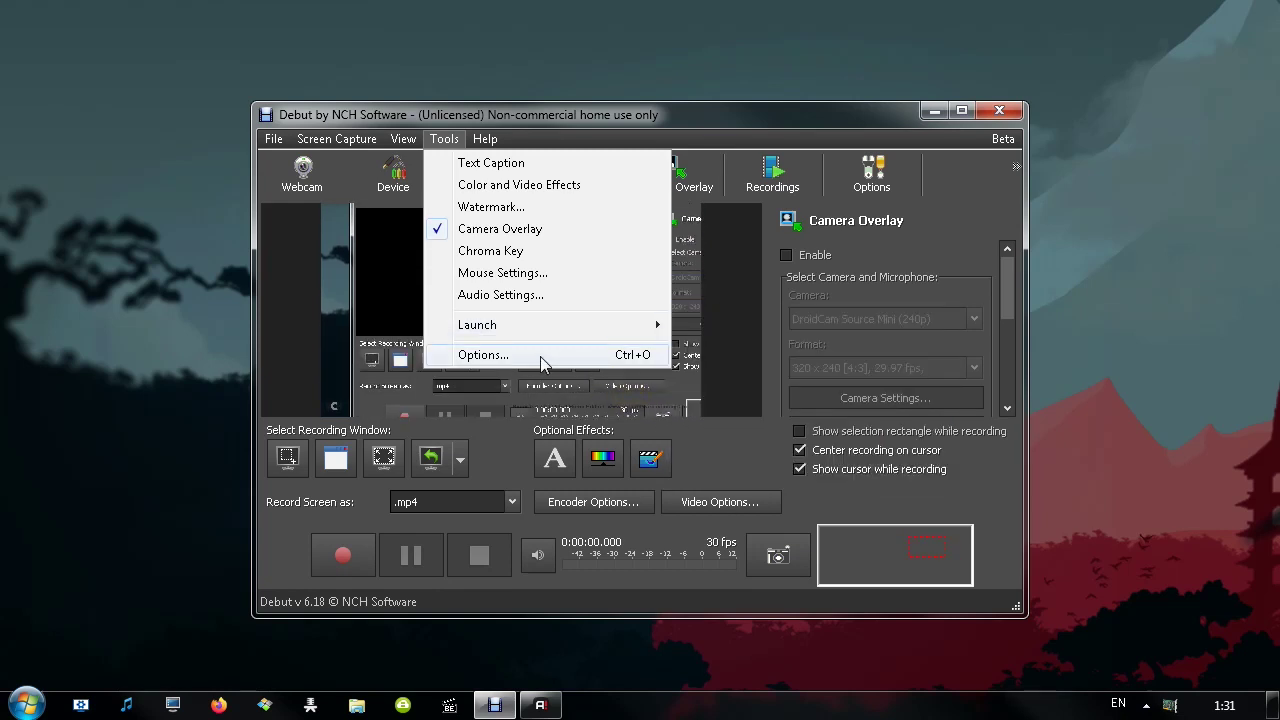
{"action": "mouse_move", "coordinate": [482, 147]}
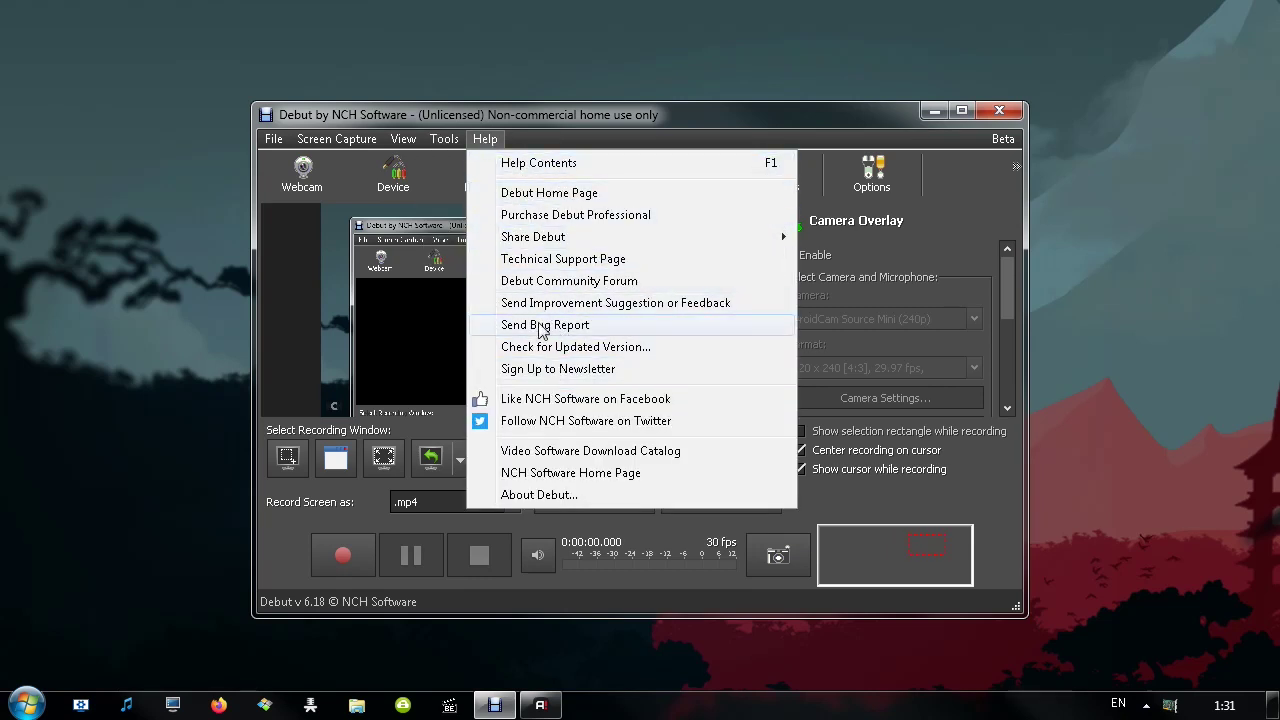
{"action": "mouse_move", "coordinate": [557, 249]}
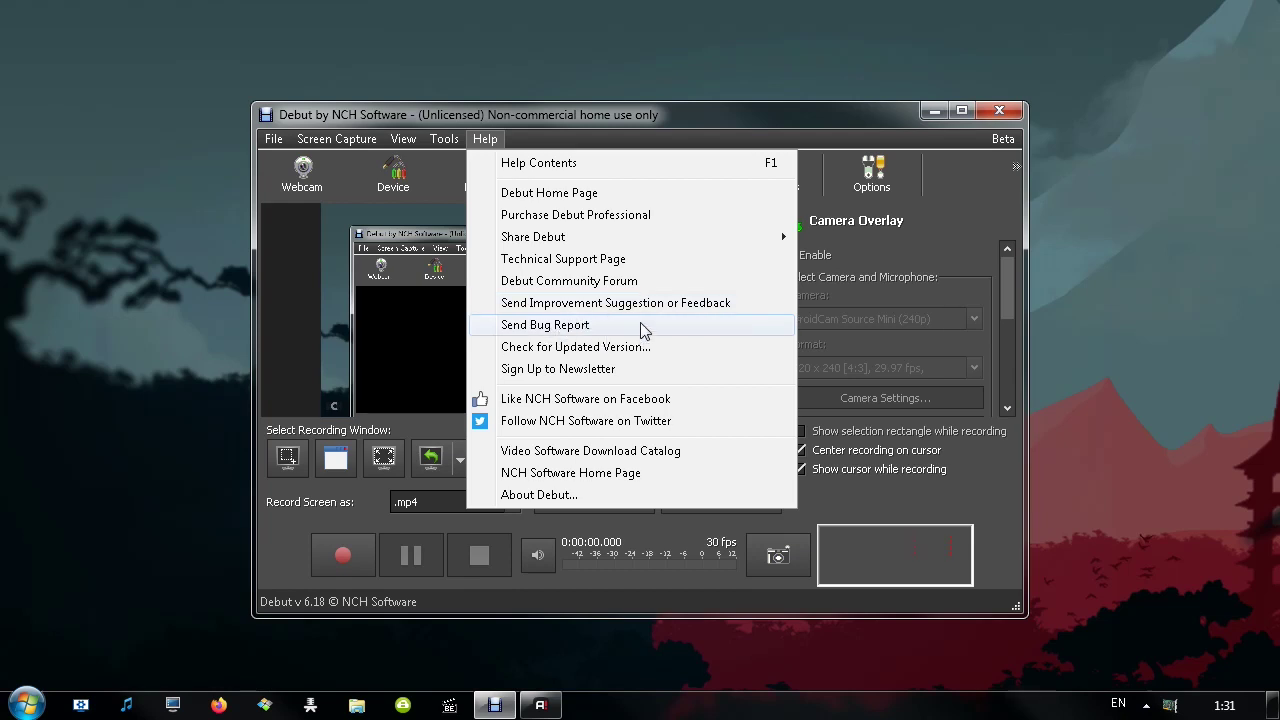
{"action": "left_click", "coordinate": [605, 346]}
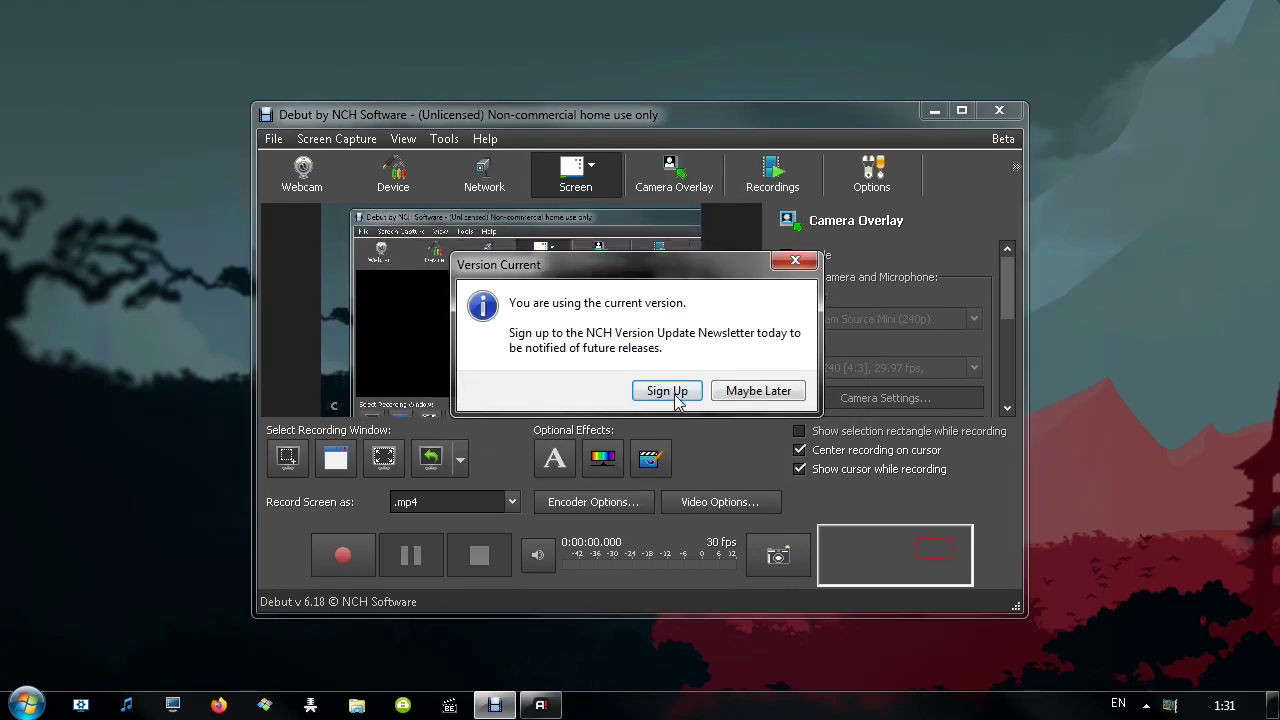
{"action": "left_click", "coordinate": [749, 394]}
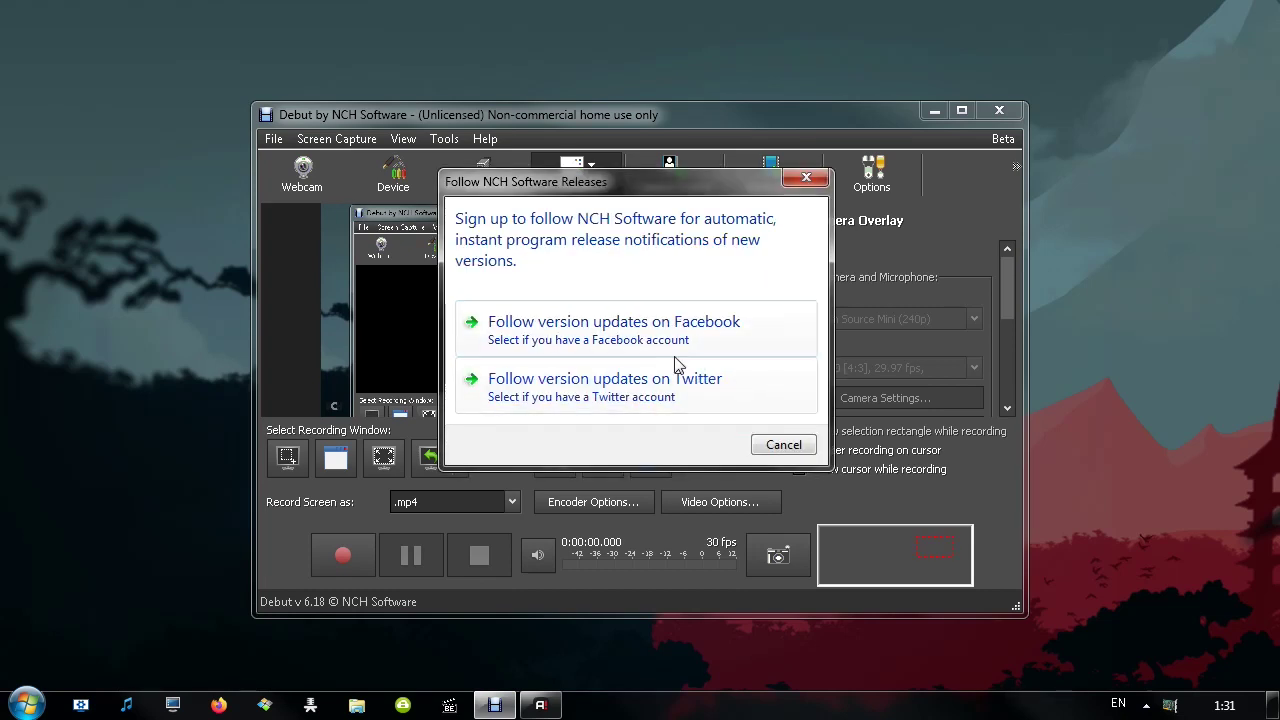
{"action": "left_click", "coordinate": [777, 444]}
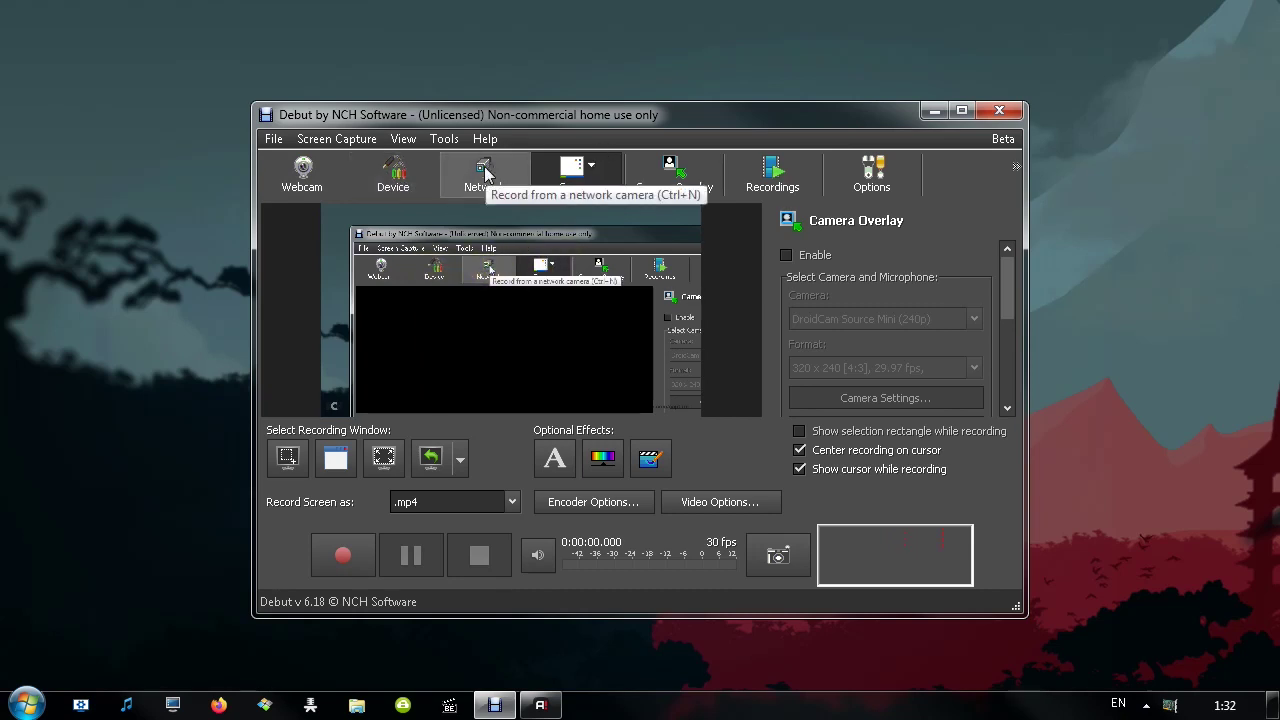
Switch to the Webcam source, then try Device and acknowledge the no-capture-device error
{"action": "key", "text": "ctrl+w"}
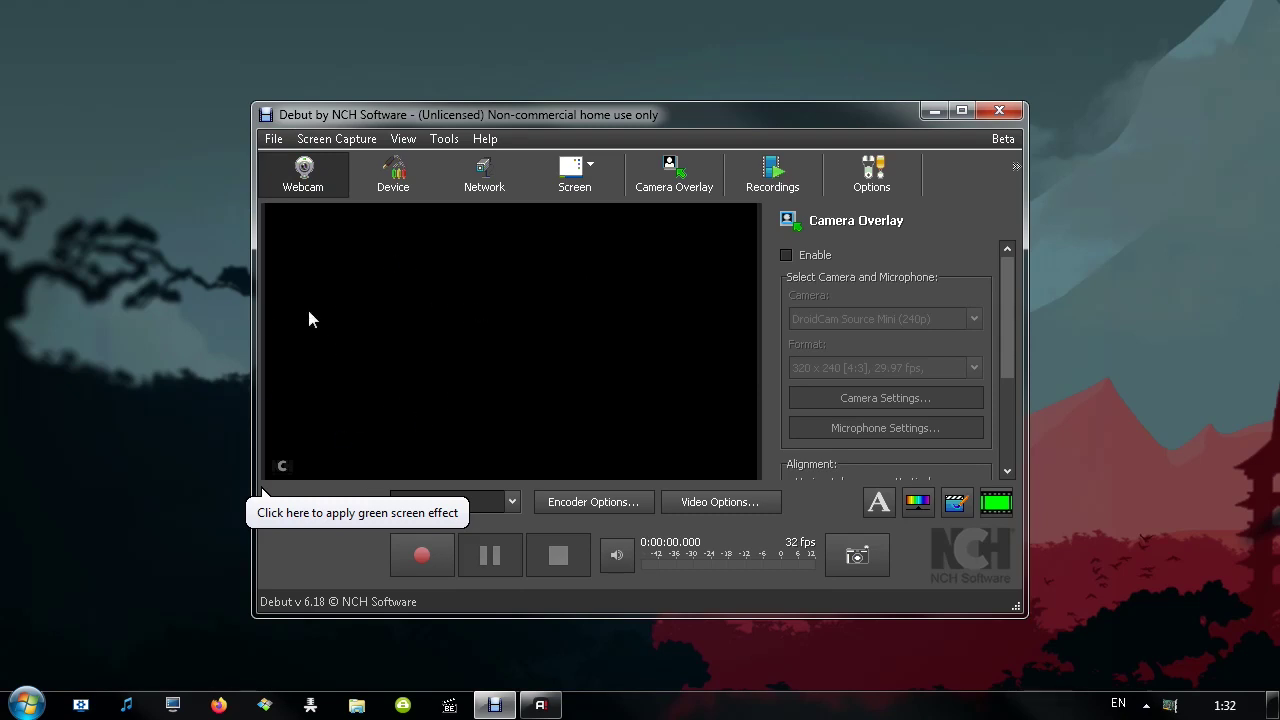
{"action": "left_click", "coordinate": [393, 175]}
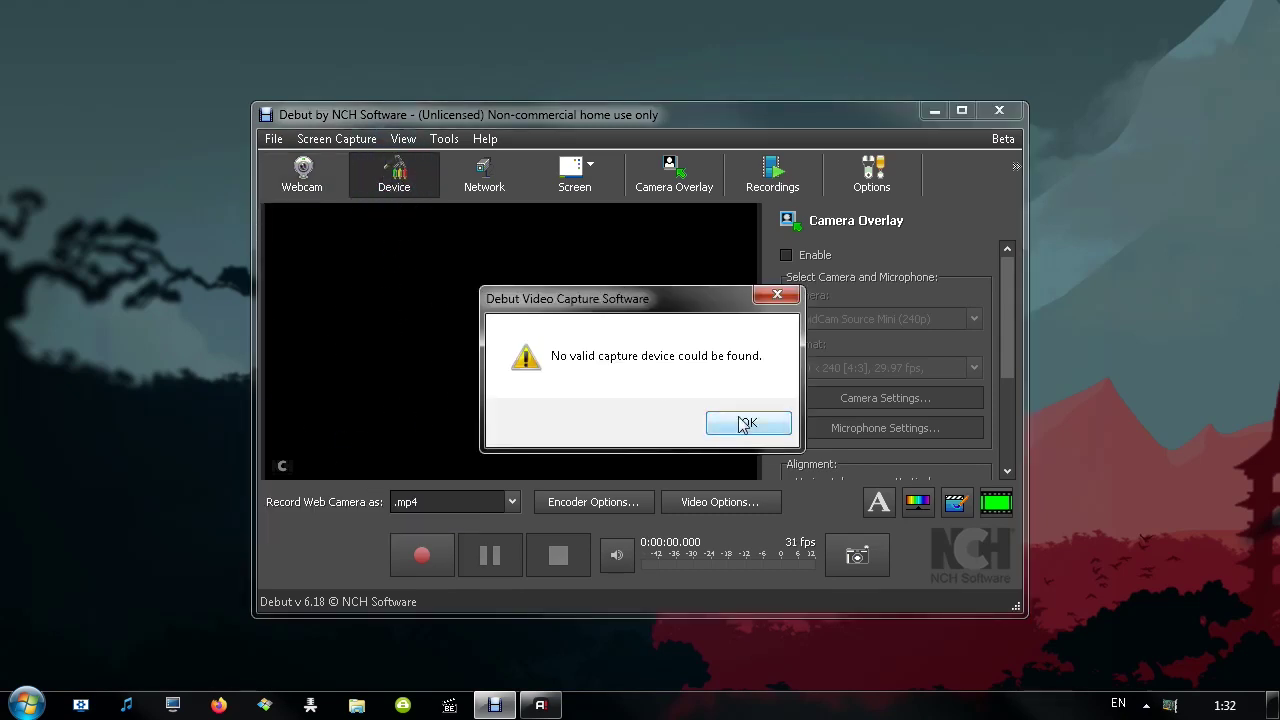
{"action": "left_click", "coordinate": [746, 423]}
Confirm the Network camera settings, then dismiss the Screen area choices without picking one
{"action": "left_click", "coordinate": [482, 177]}
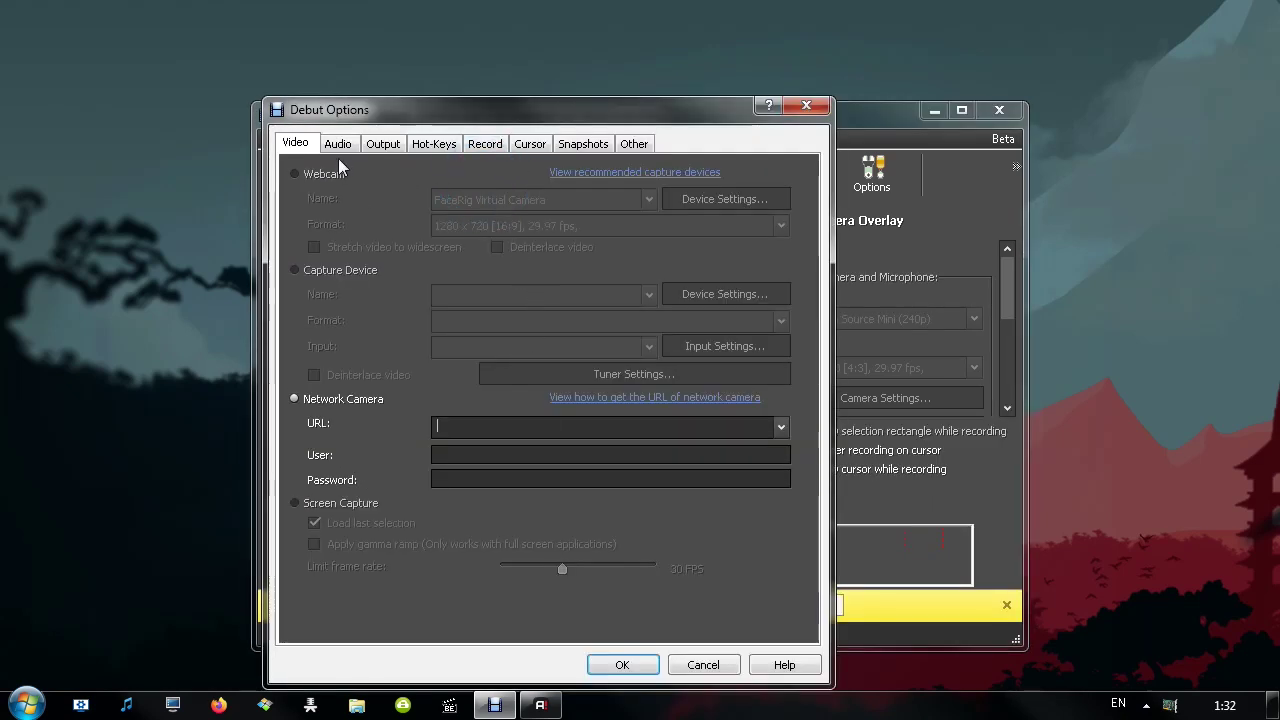
{"action": "left_click", "coordinate": [445, 426]}
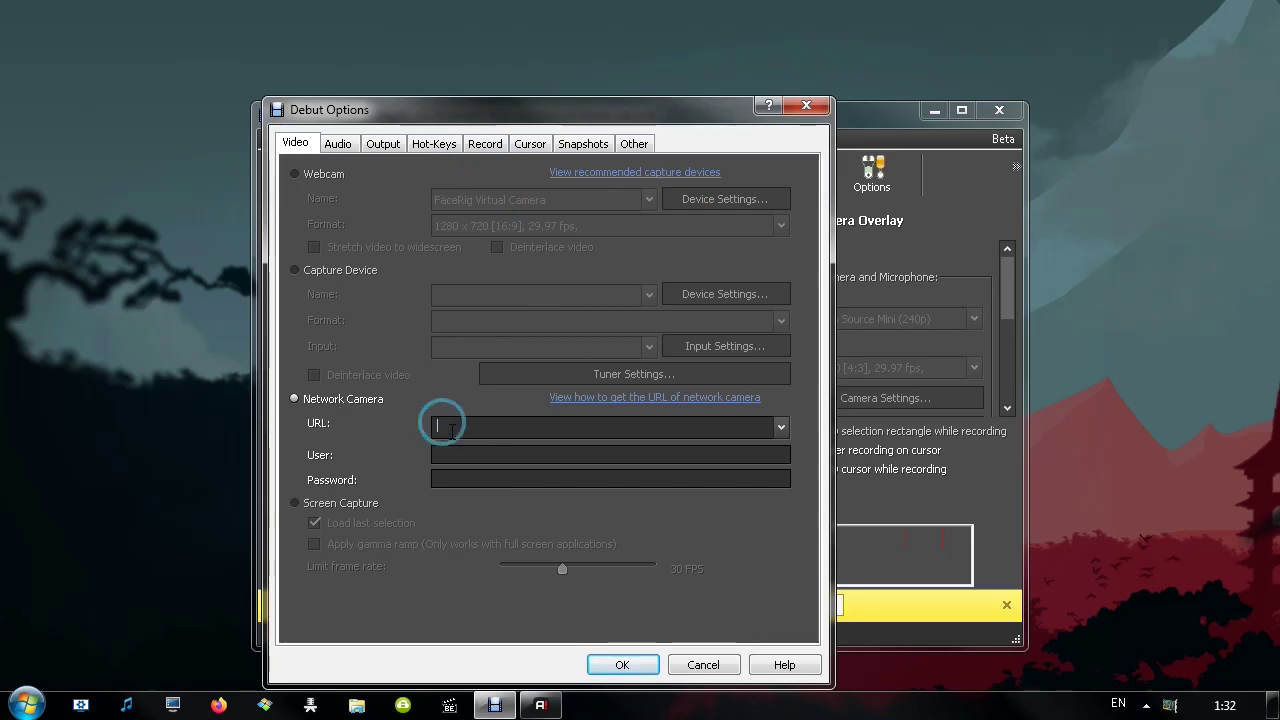
{"action": "key", "text": "Tab"}
{"action": "key", "text": "Tab"}
{"action": "left_click", "coordinate": [622, 665]}
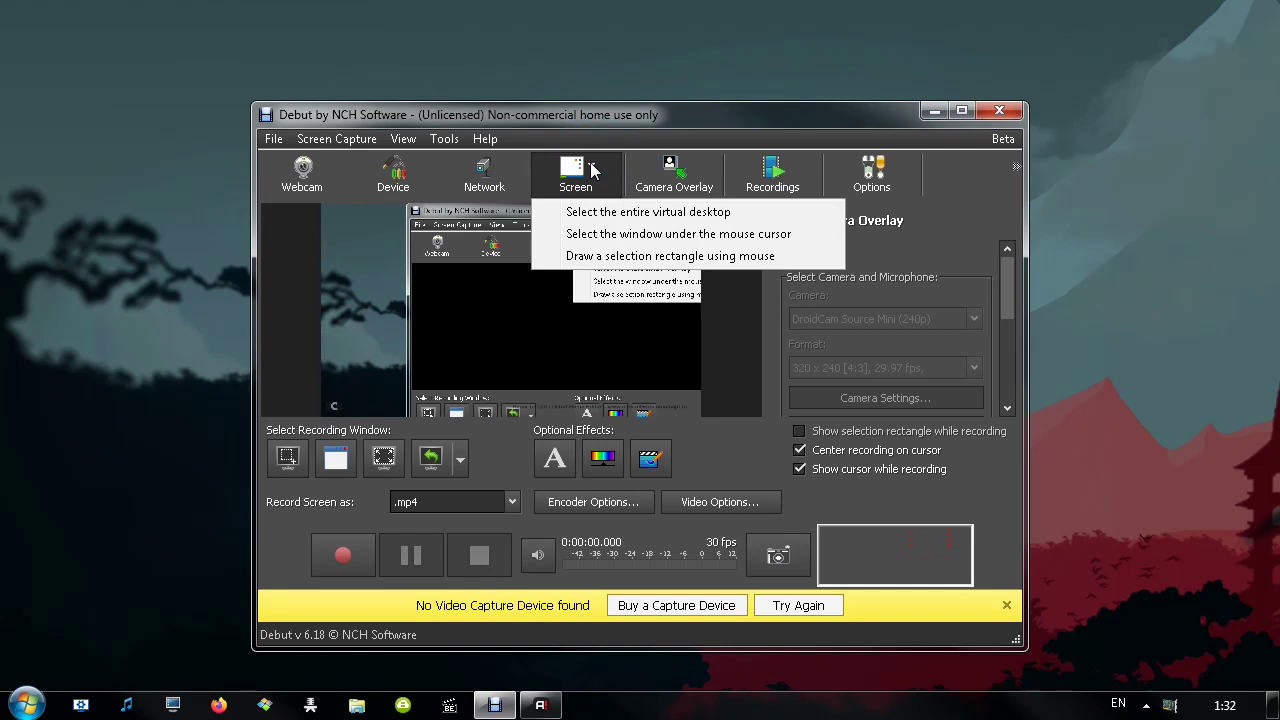
{"action": "left_click", "coordinate": [593, 170]}
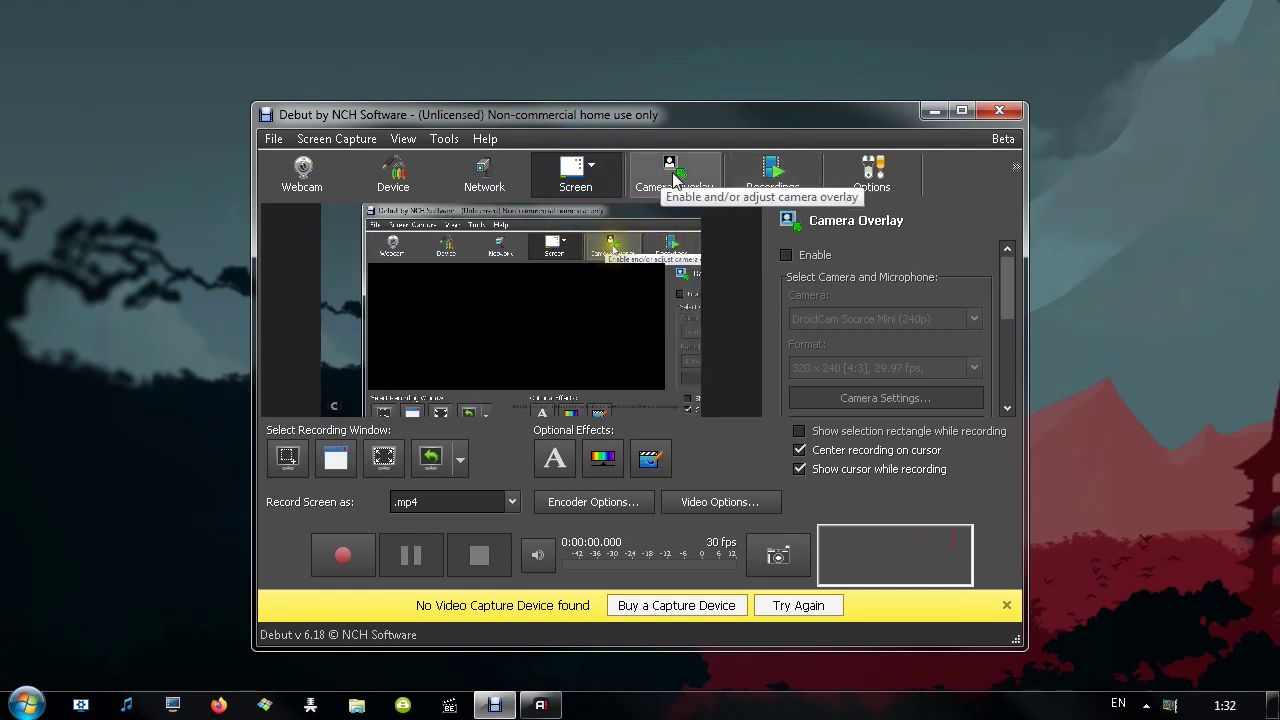
{"action": "left_click", "coordinate": [790, 170]}
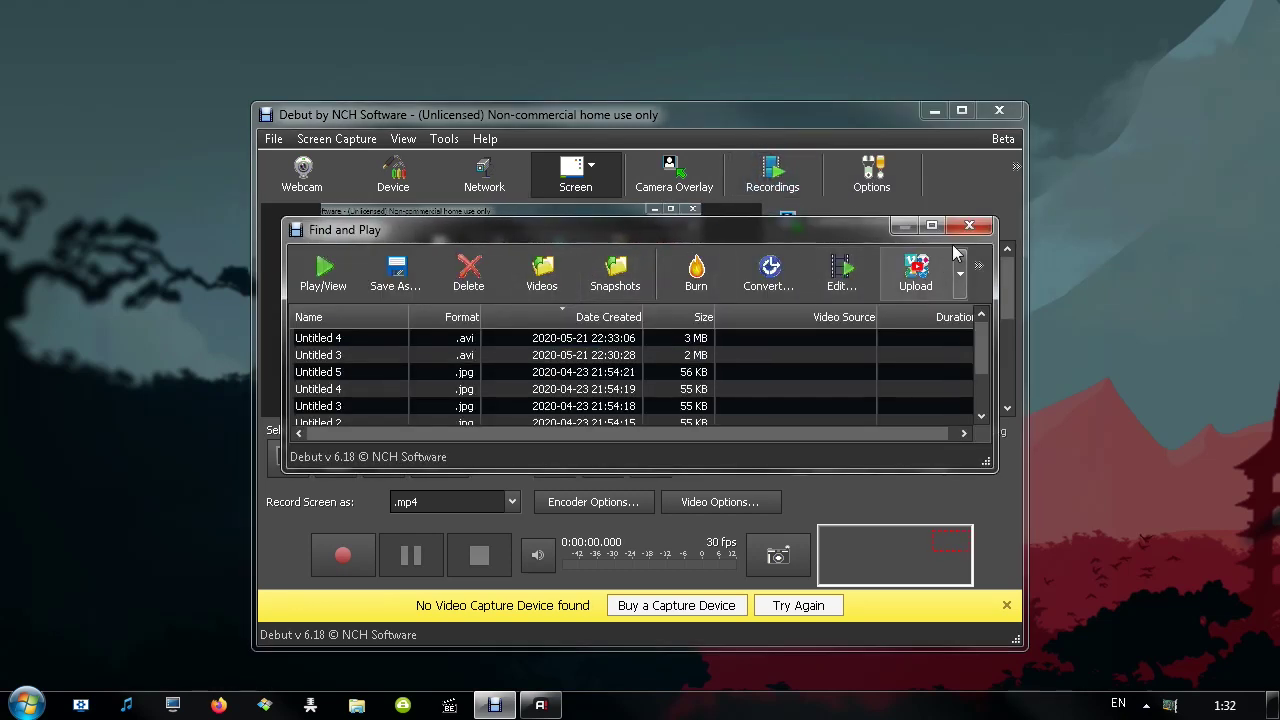
{"action": "left_click", "coordinate": [969, 225]}
{"action": "left_click", "coordinate": [872, 172]}
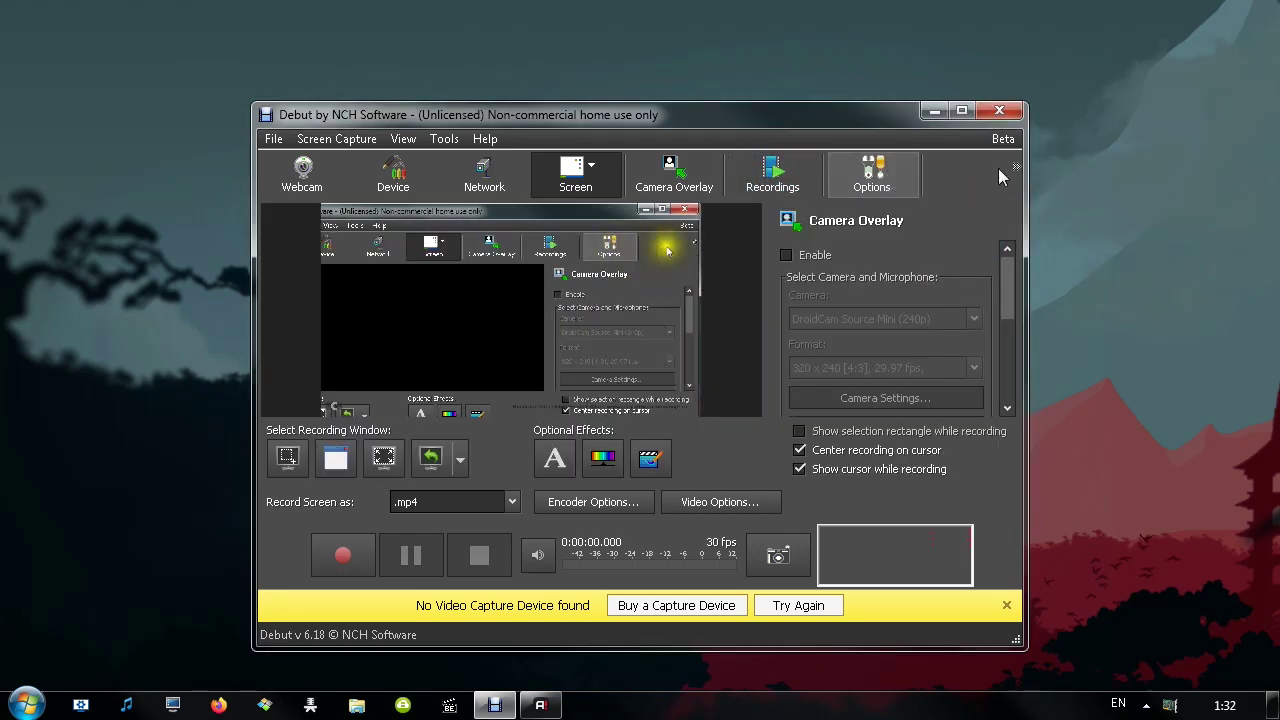
{"action": "left_click", "coordinate": [872, 172]}
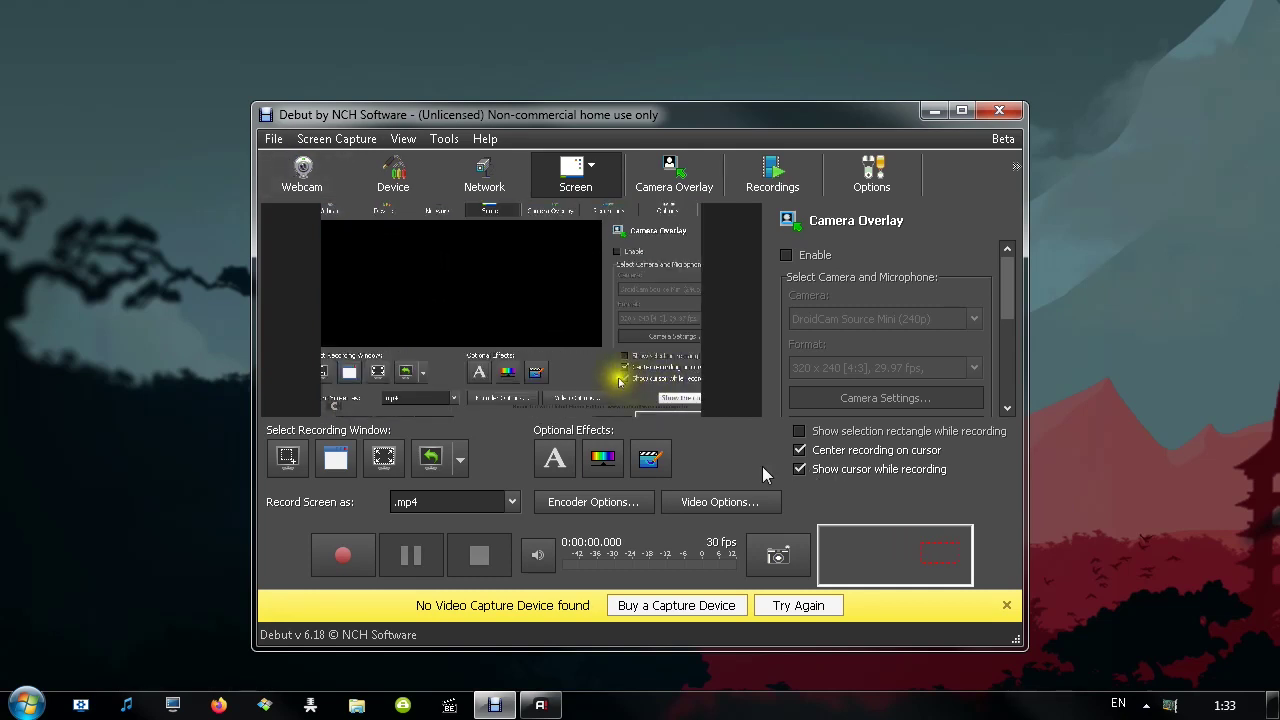
Keep .mp4 as the recording format, close the no-capture-device warning, and take a screen snapshot
{"action": "left_click", "coordinate": [464, 505]}
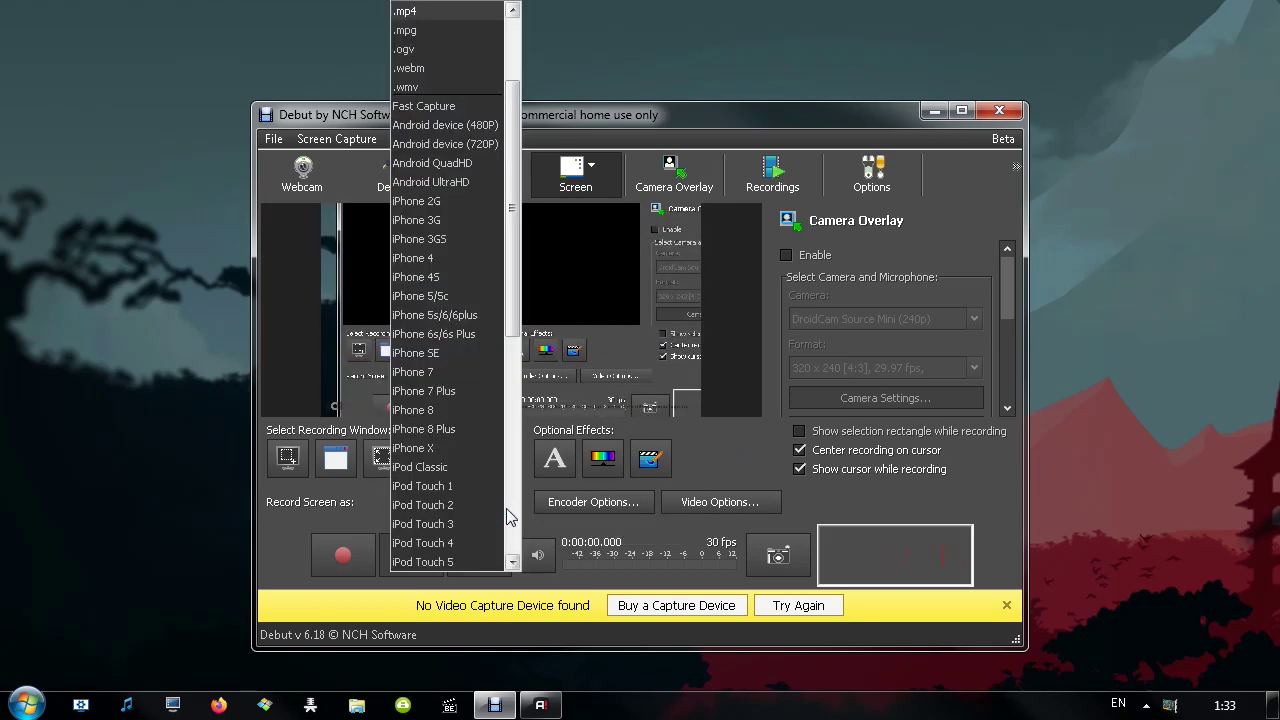
{"action": "scroll", "coordinate": [460, 280], "scroll_direction": "down", "scroll_amount": 4}
{"action": "scroll", "coordinate": [448, 380], "scroll_direction": "down", "scroll_amount": 3}
{"action": "scroll", "coordinate": [448, 392], "scroll_direction": "up", "scroll_amount": 3}
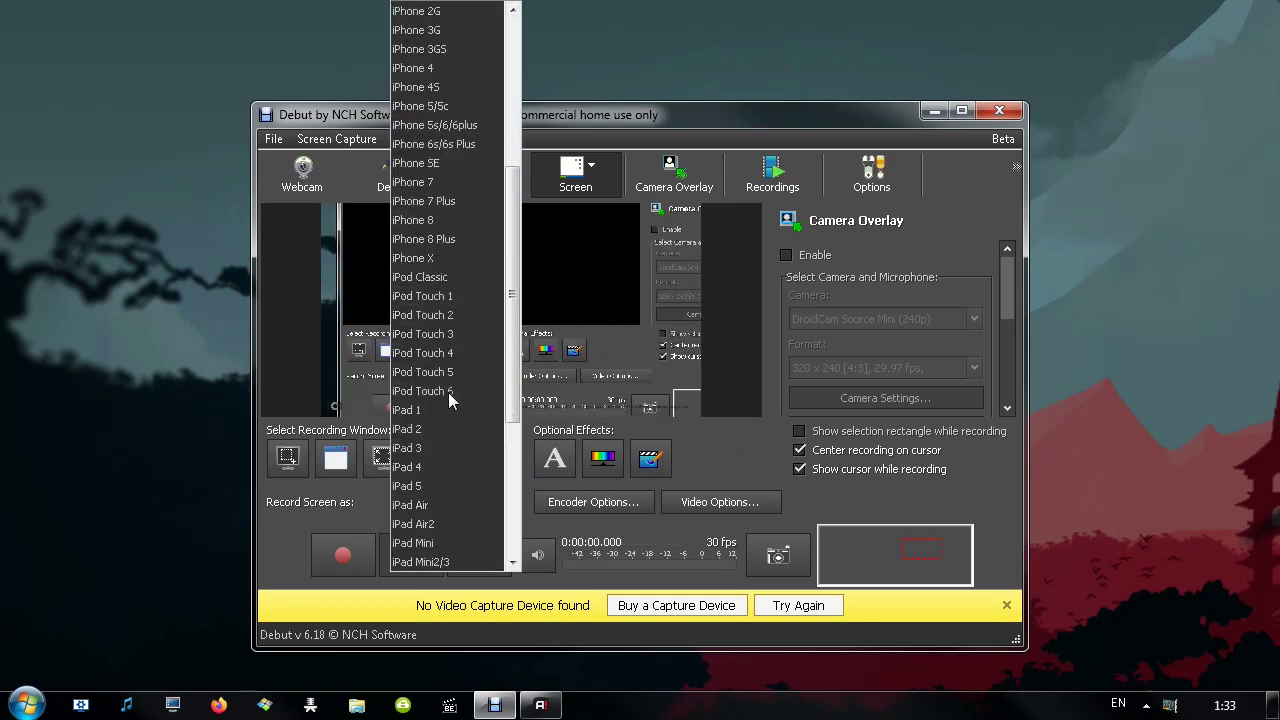
{"action": "scroll", "coordinate": [448, 380], "scroll_direction": "down", "scroll_amount": 3}
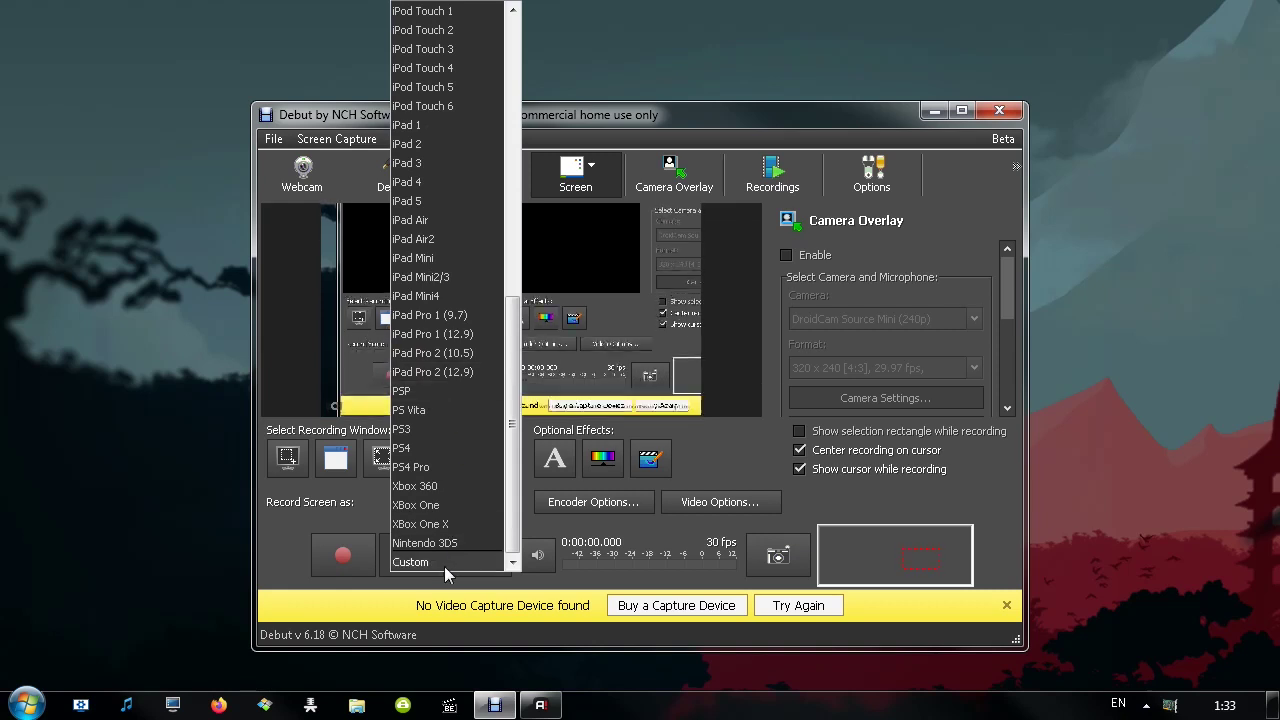
{"action": "key", "text": "Escape"}
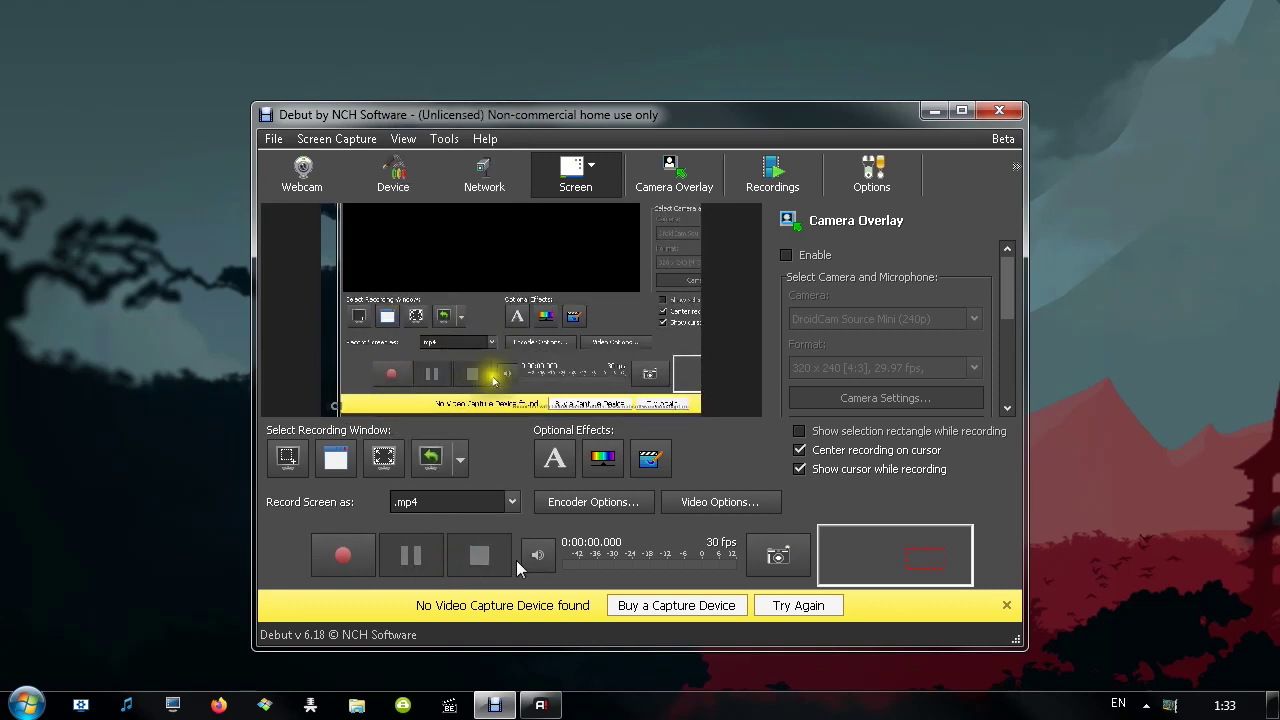
{"action": "left_click", "coordinate": [1007, 607]}
{"action": "left_click", "coordinate": [778, 554]}
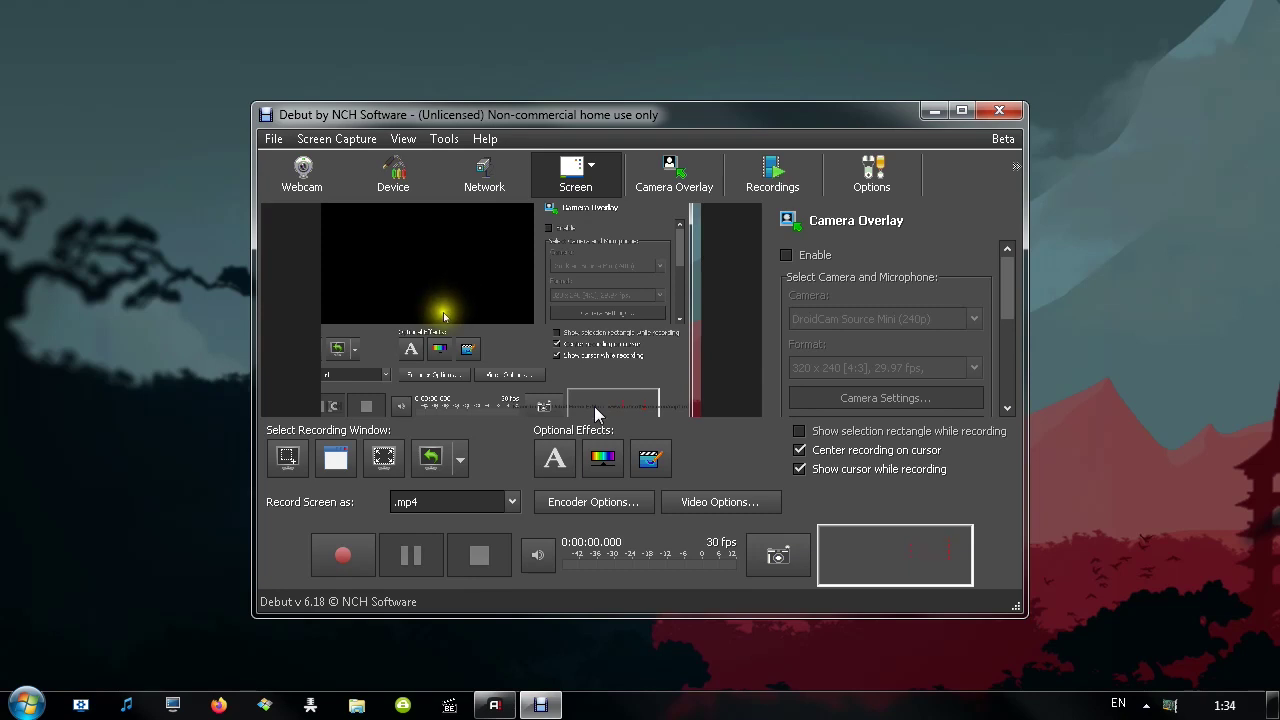
Compare the .mp4 and .avi formats and their Encoder Options, cancelling each without changes
{"action": "left_click", "coordinate": [440, 502]}
{"action": "left_click", "coordinate": [549, 124]}
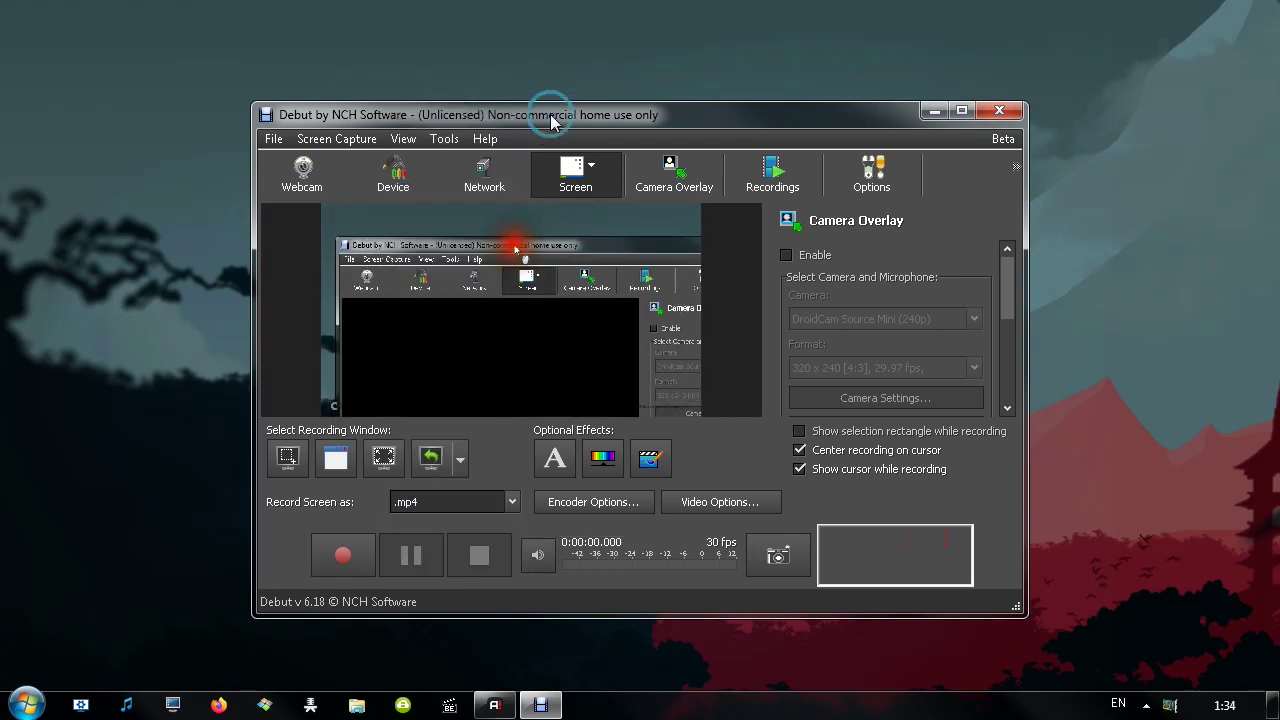
{"action": "left_click", "coordinate": [596, 502]}
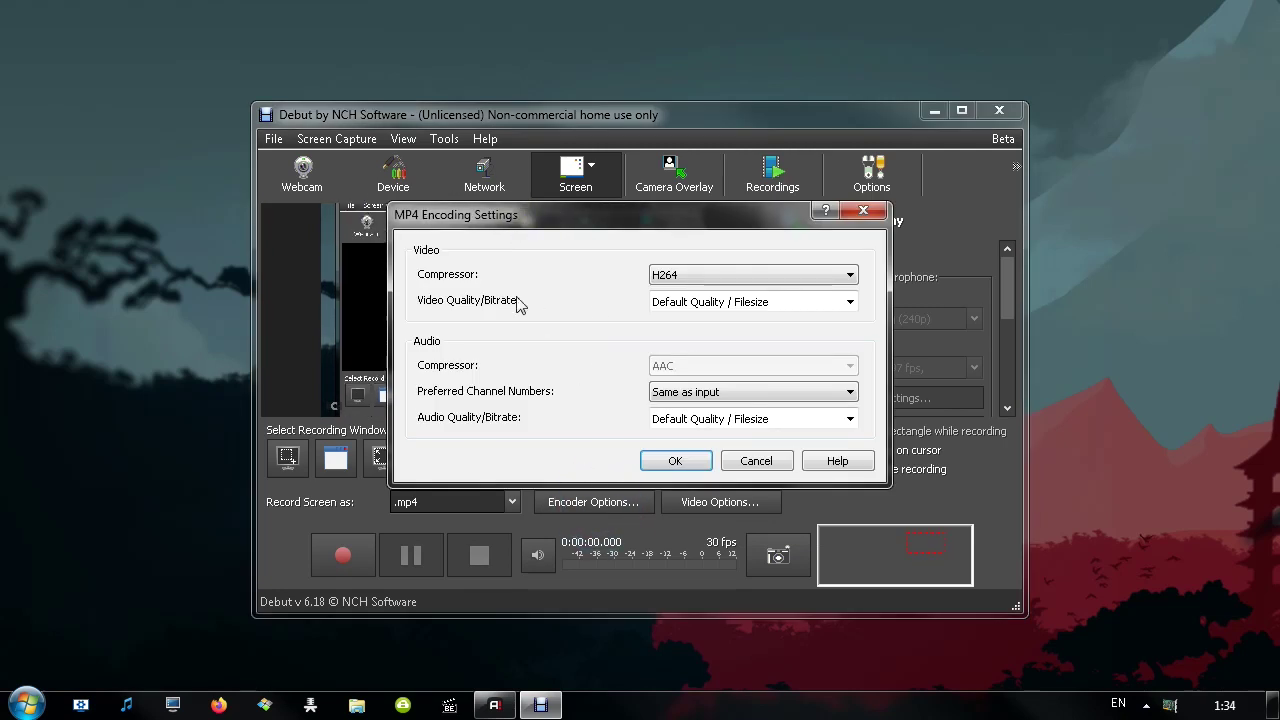
{"action": "left_click", "coordinate": [752, 461]}
{"action": "left_click", "coordinate": [452, 502]}
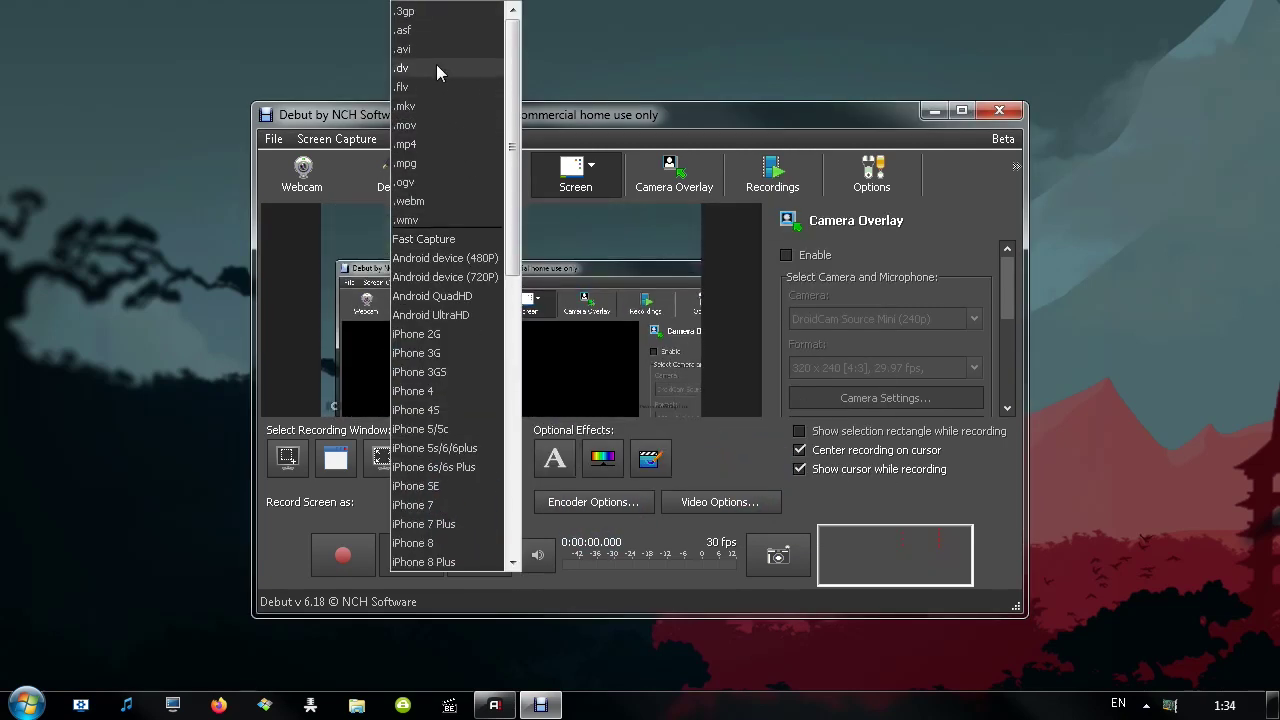
{"action": "left_click", "coordinate": [440, 44]}
{"action": "left_click", "coordinate": [593, 502]}
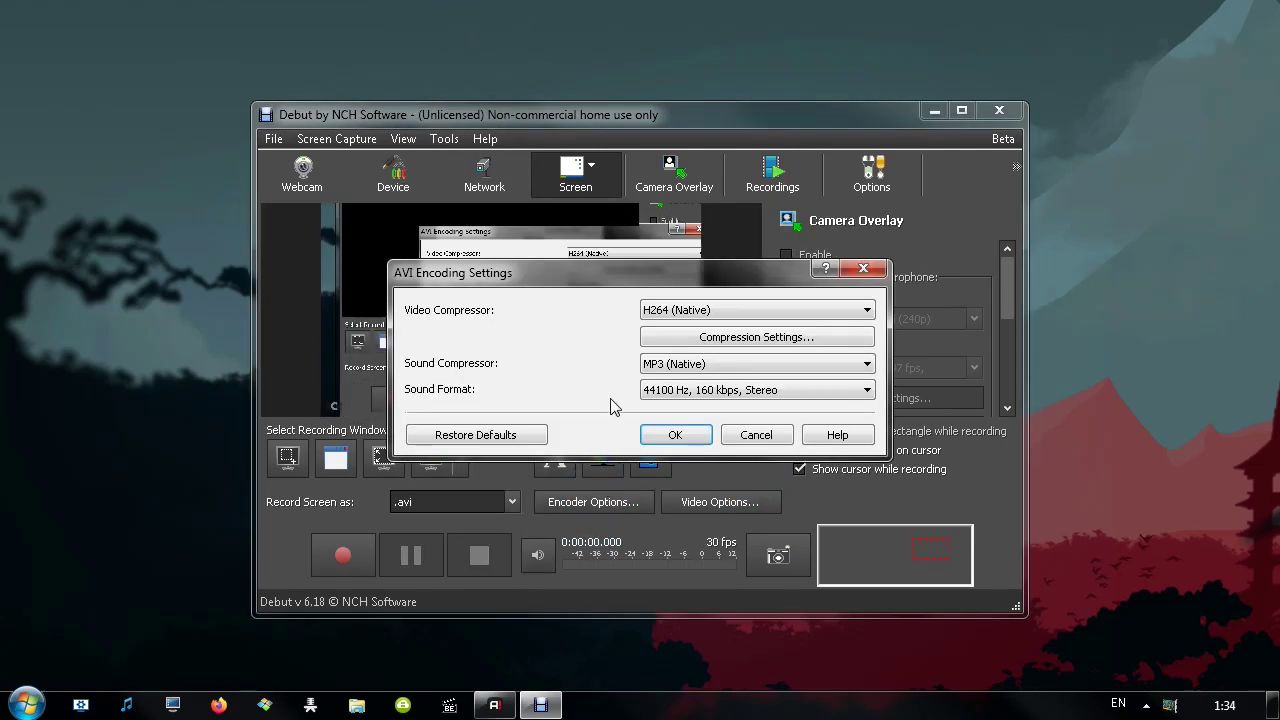
{"action": "left_click", "coordinate": [749, 434]}
{"action": "left_click", "coordinate": [452, 502]}
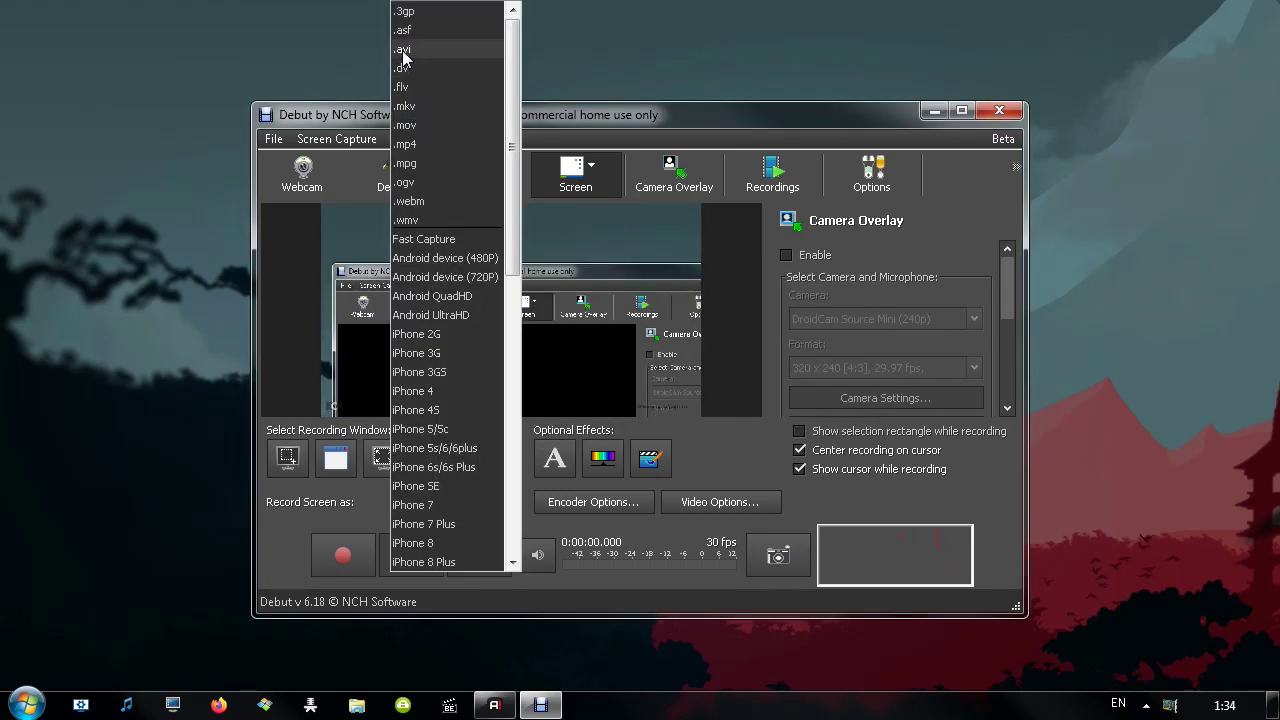
{"action": "left_click", "coordinate": [403, 52]}
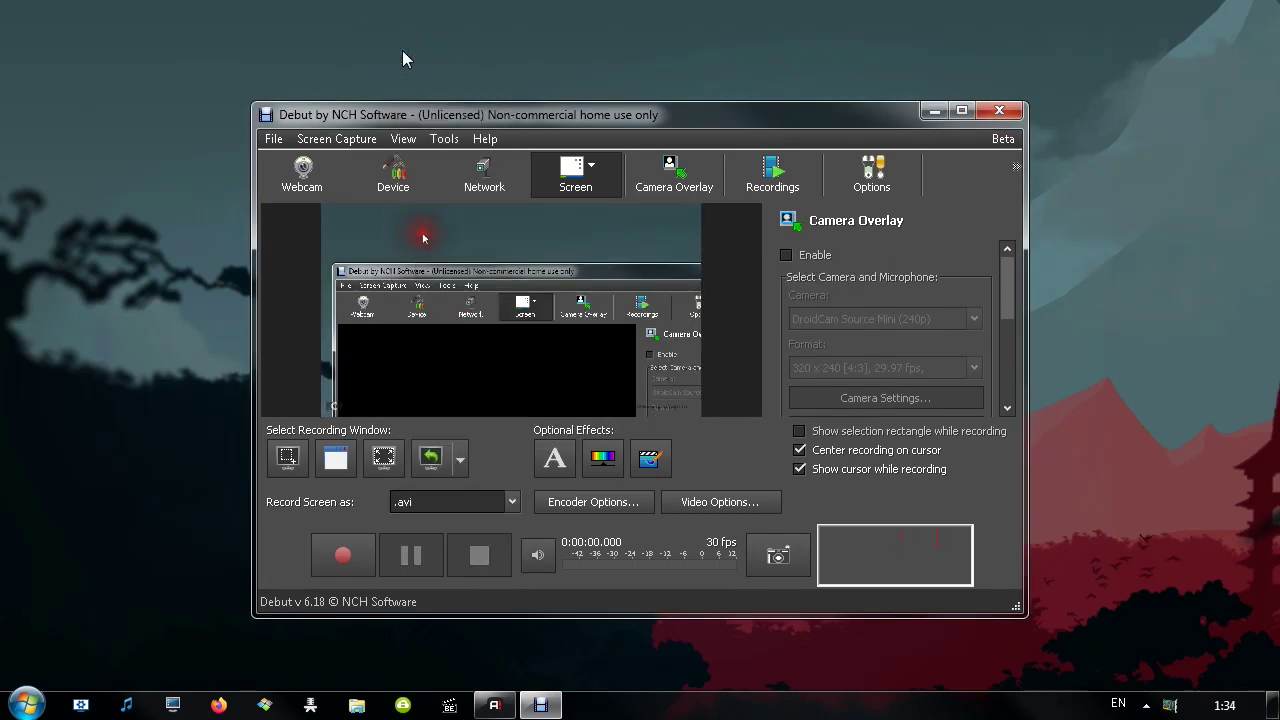
Try .mpg, dismiss the Professional Version prompt, settle on .avi, and bring up Video Options
{"action": "left_click", "coordinate": [452, 502]}
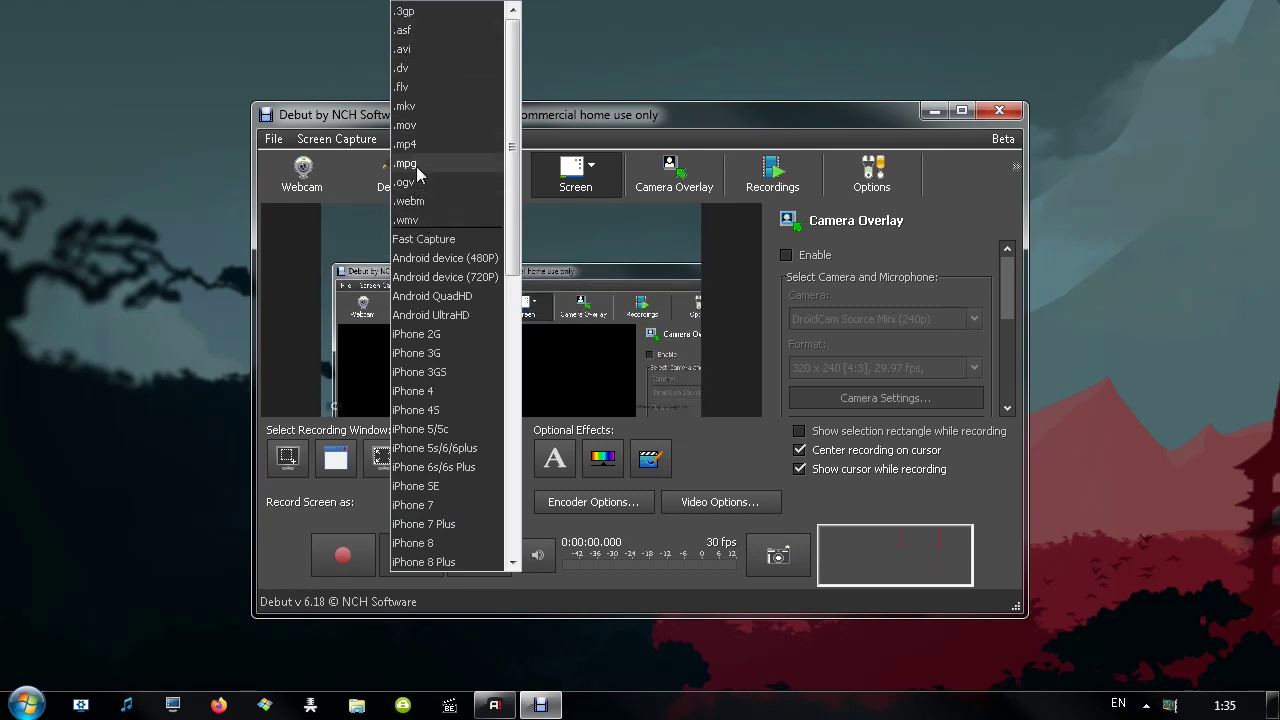
{"action": "left_click", "coordinate": [419, 164]}
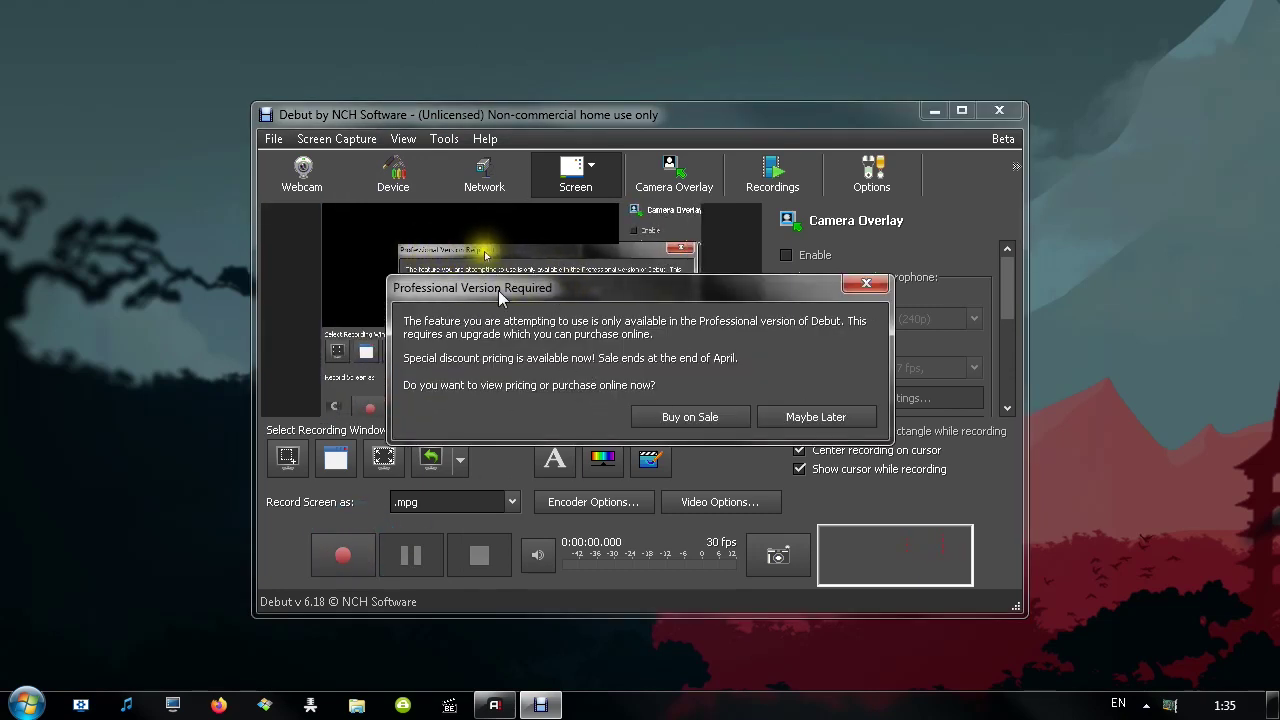
{"action": "key", "text": "Escape"}
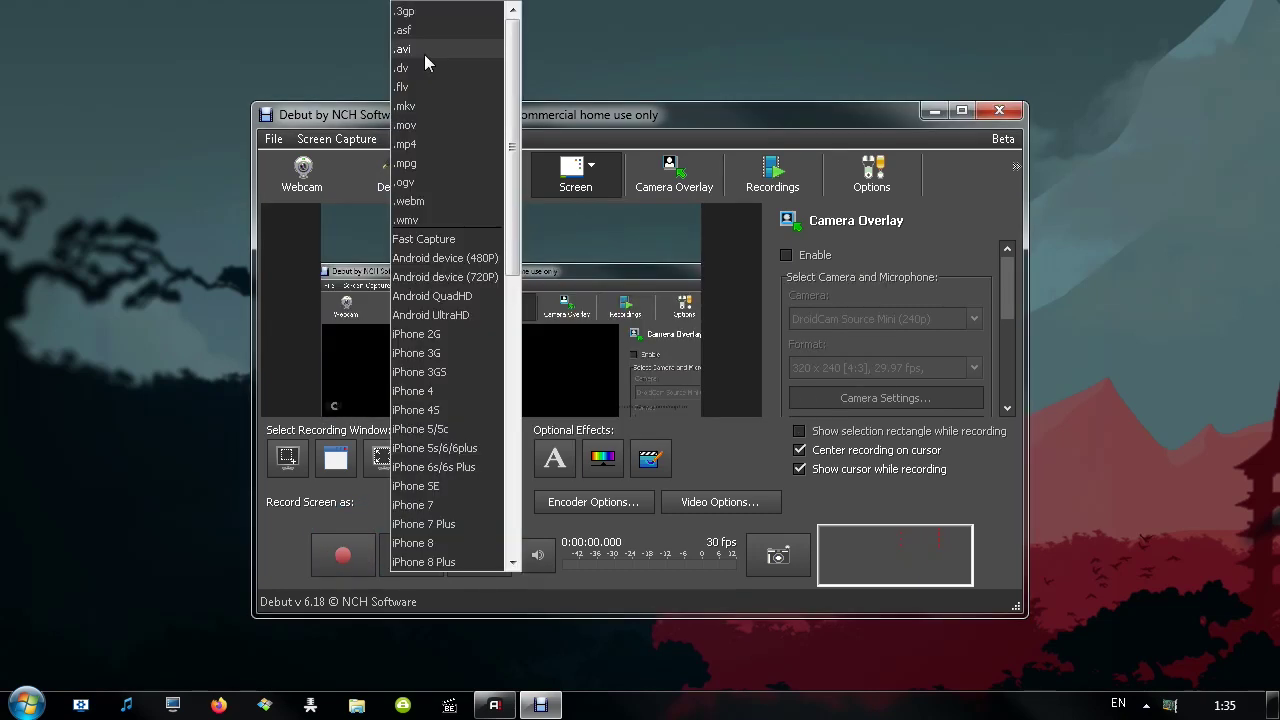
{"action": "left_click", "coordinate": [424, 54]}
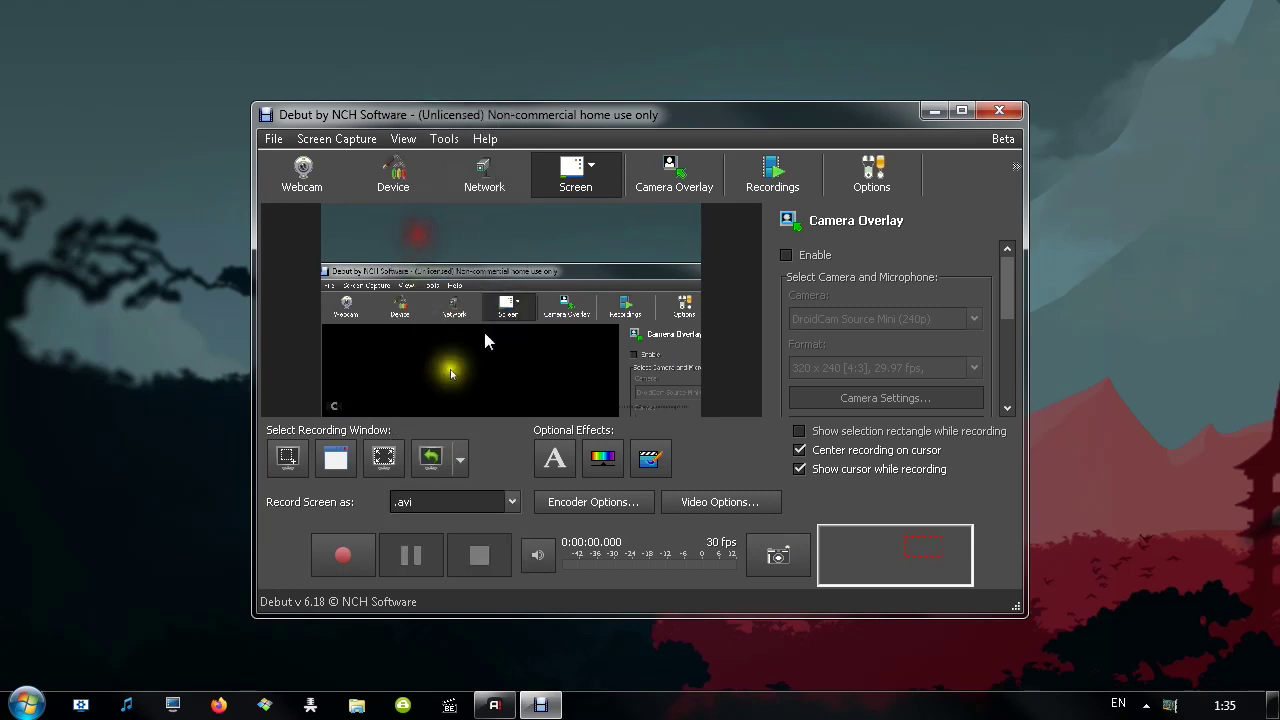
{"action": "left_click", "coordinate": [560, 501]}
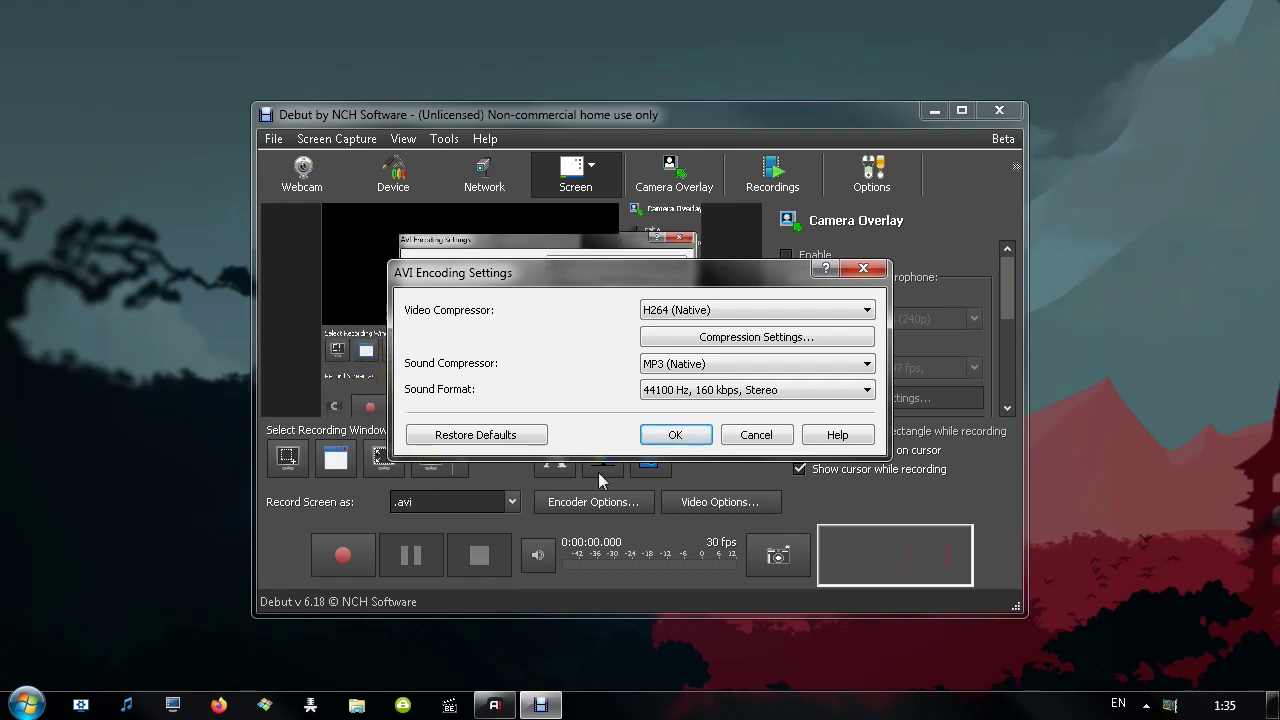
{"action": "left_click", "coordinate": [757, 440]}
{"action": "left_click", "coordinate": [719, 501]}
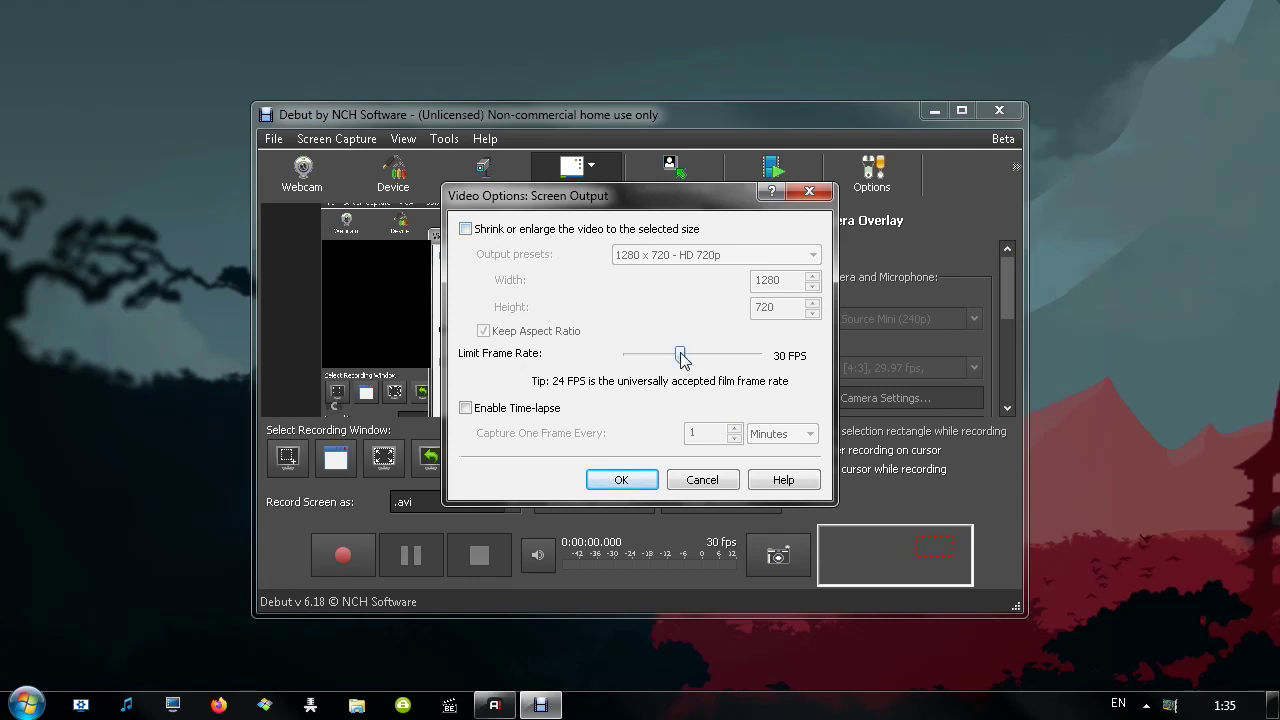
Set the Limit Frame Rate to 60 FPS and enable time-lapse at one frame every 1 Minutes
{"action": "left_click_drag", "start_coordinate": [681, 357], "coordinate": [776, 370]}
{"action": "left_click", "coordinate": [513, 410]}
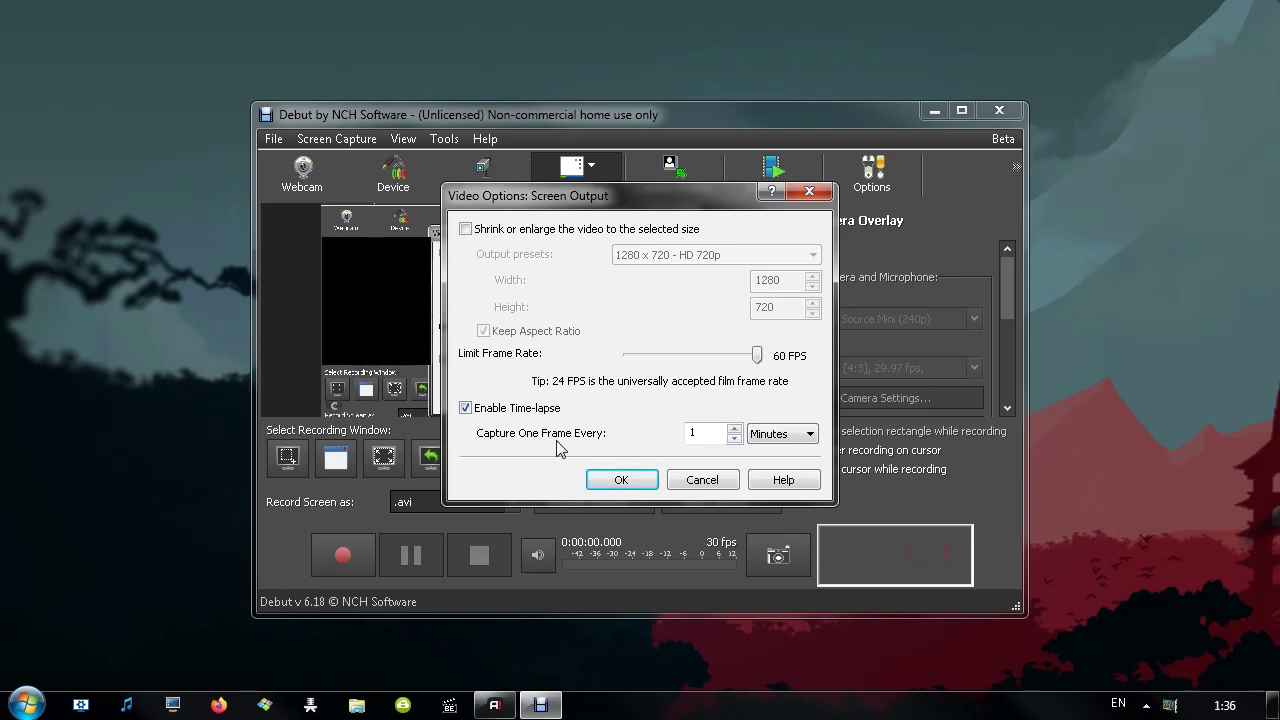
{"action": "left_click", "coordinate": [790, 433]}
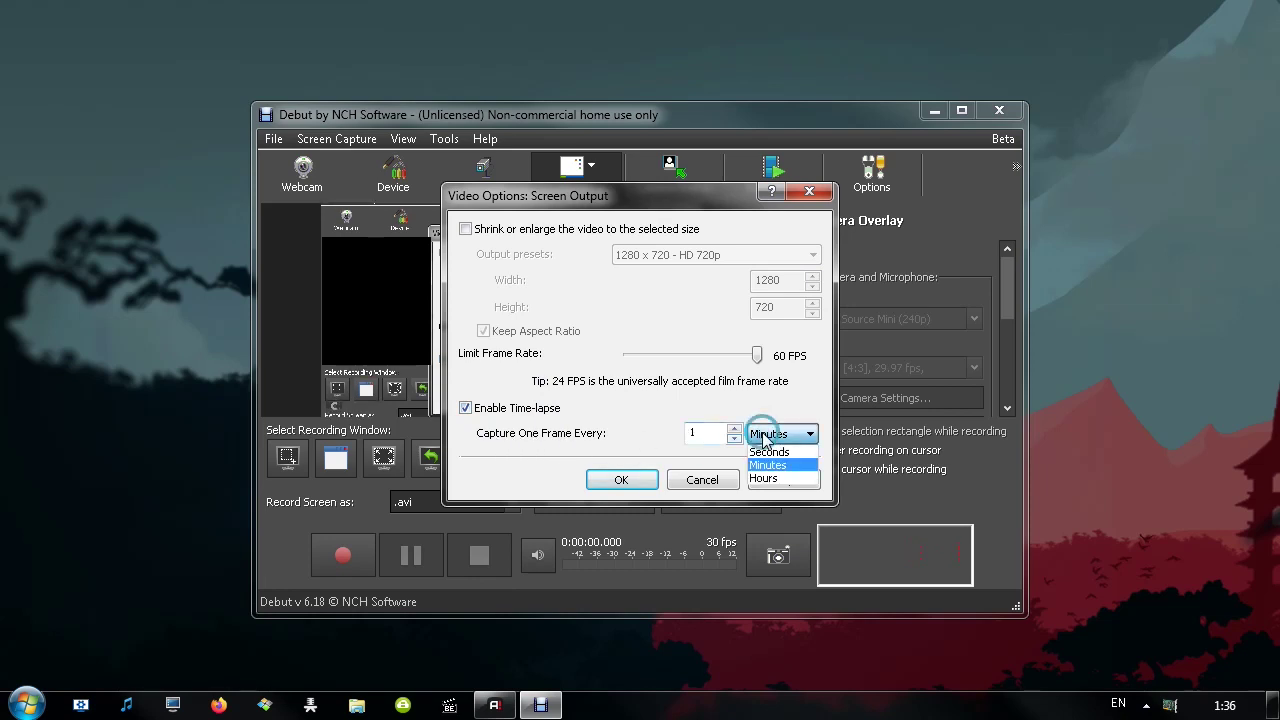
{"action": "left_click", "coordinate": [770, 464]}
{"action": "left_click", "coordinate": [737, 438]}
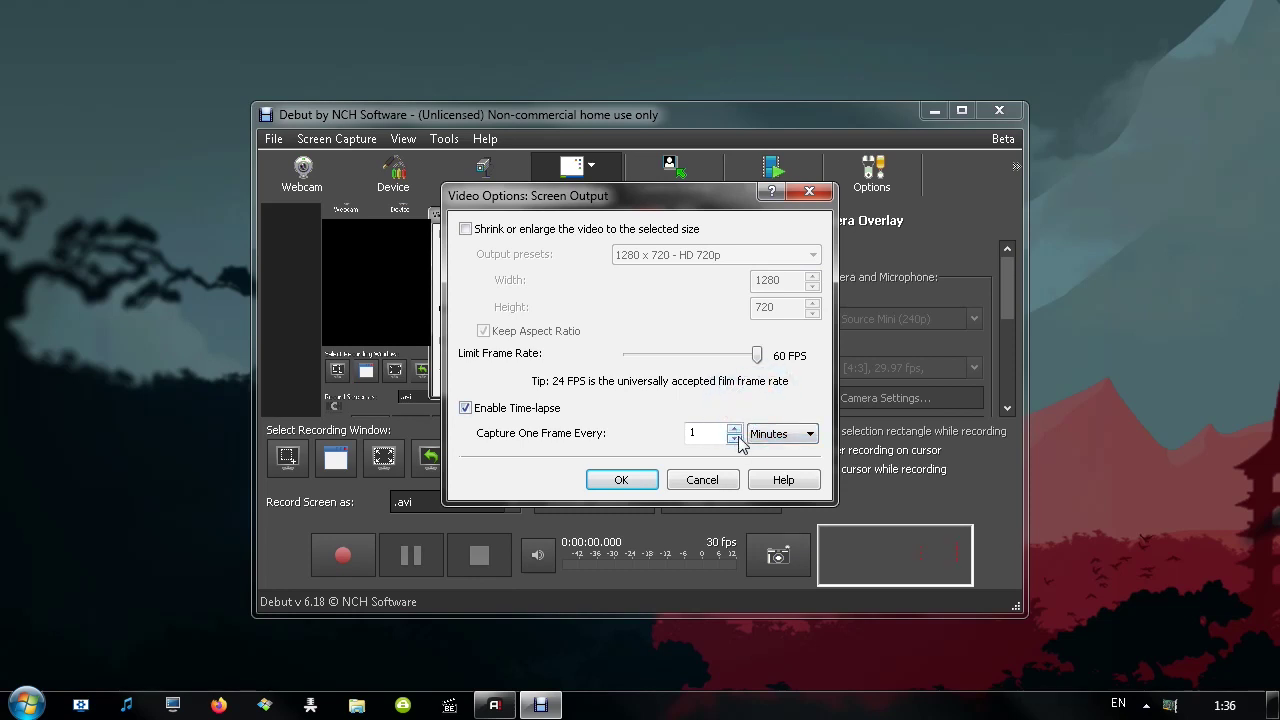
{"action": "left_click", "coordinate": [675, 482]}
{"action": "left_click", "coordinate": [444, 139]}
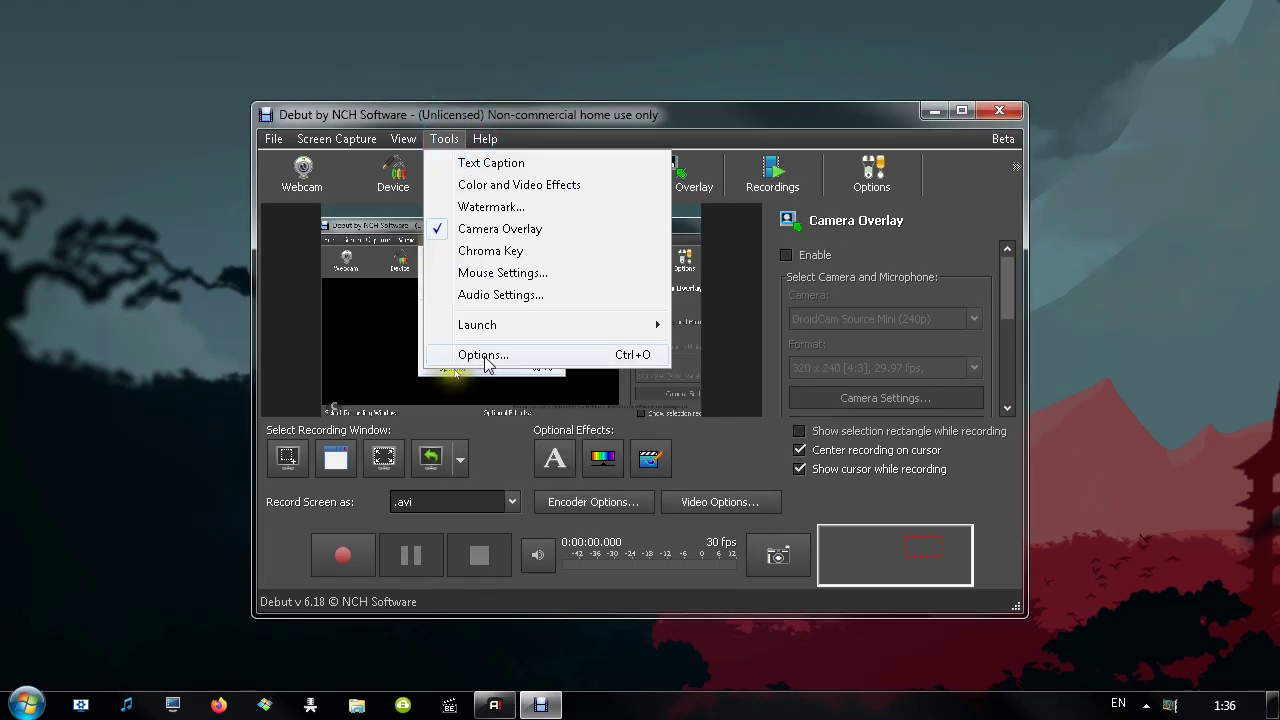
In Options, try the Webcam, Capture Device and Network Camera sources, then return to Screen Capture at 60 FPS
{"action": "left_click", "coordinate": [484, 356]}
{"action": "left_click_drag", "start_coordinate": [341, 114], "coordinate": [356, 110]}
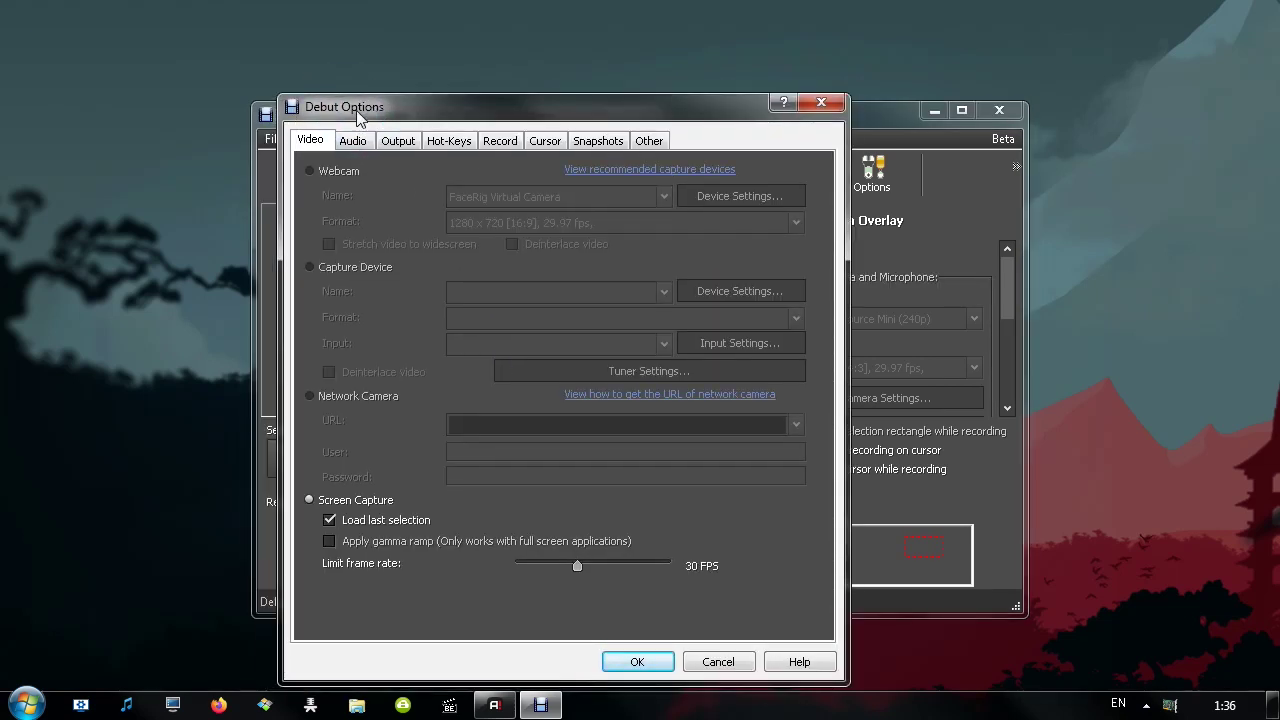
{"action": "left_click", "coordinate": [310, 171]}
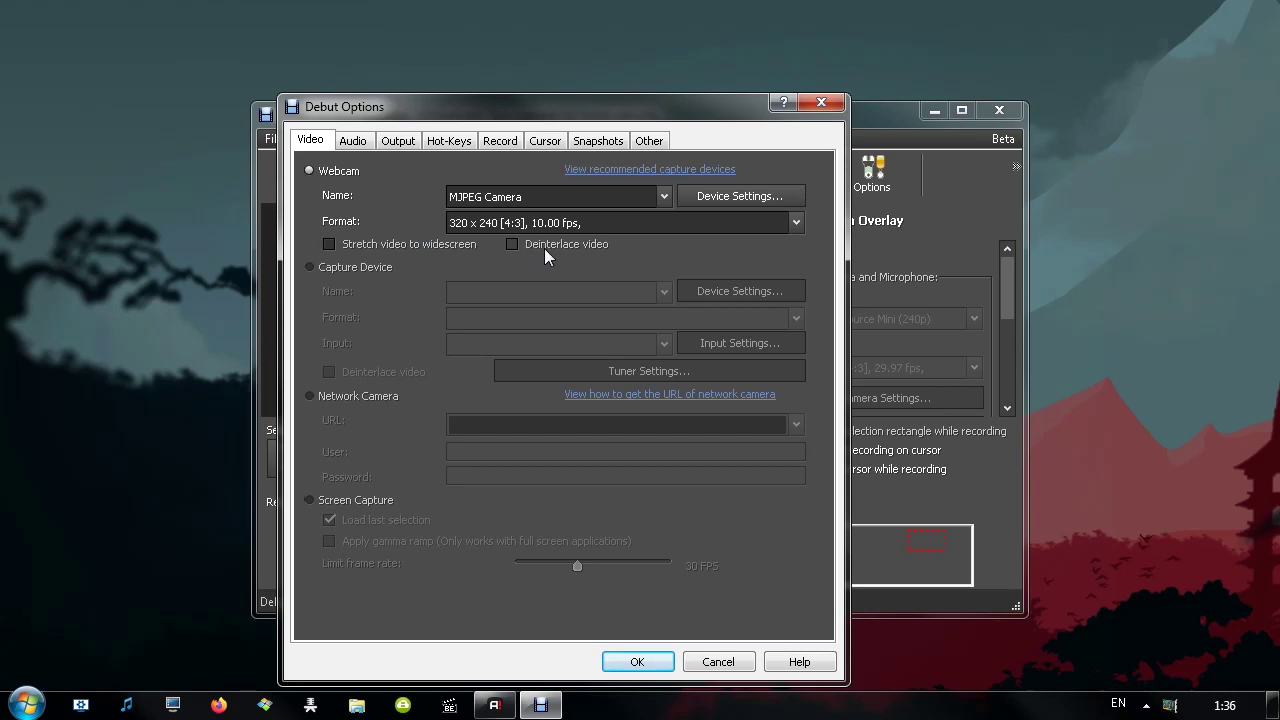
{"action": "left_click", "coordinate": [324, 268]}
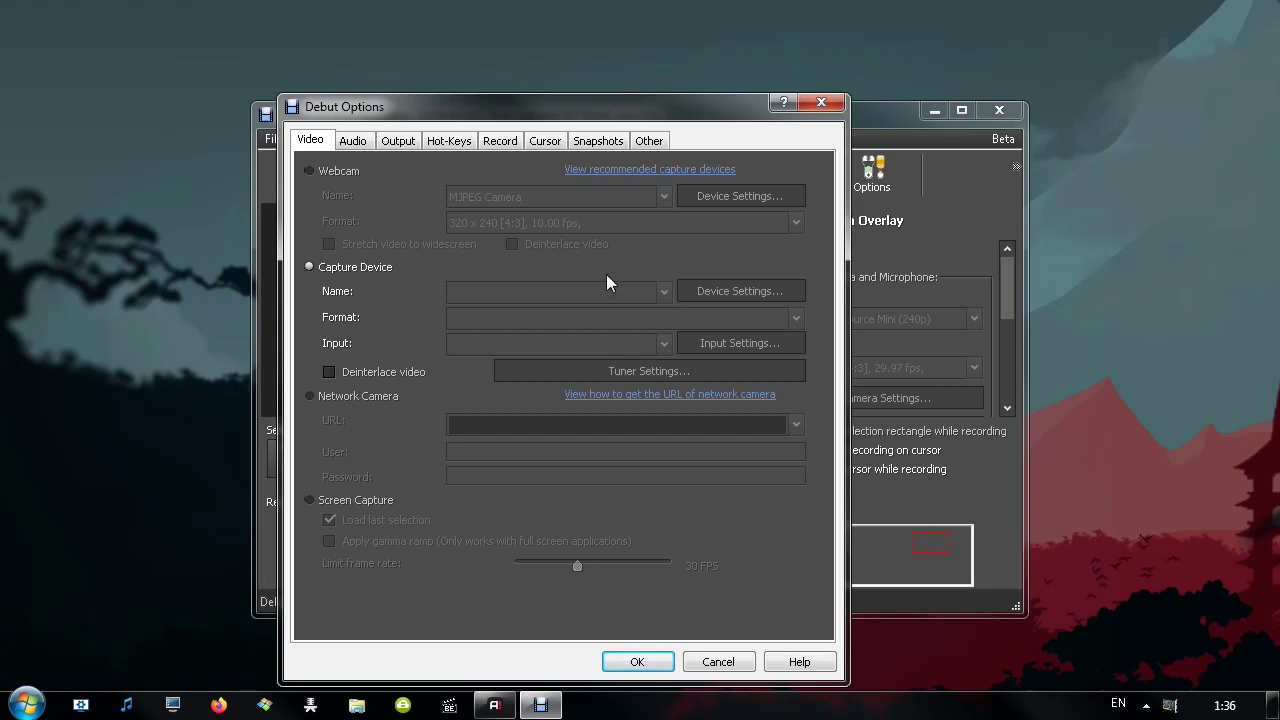
{"action": "left_click", "coordinate": [346, 398]}
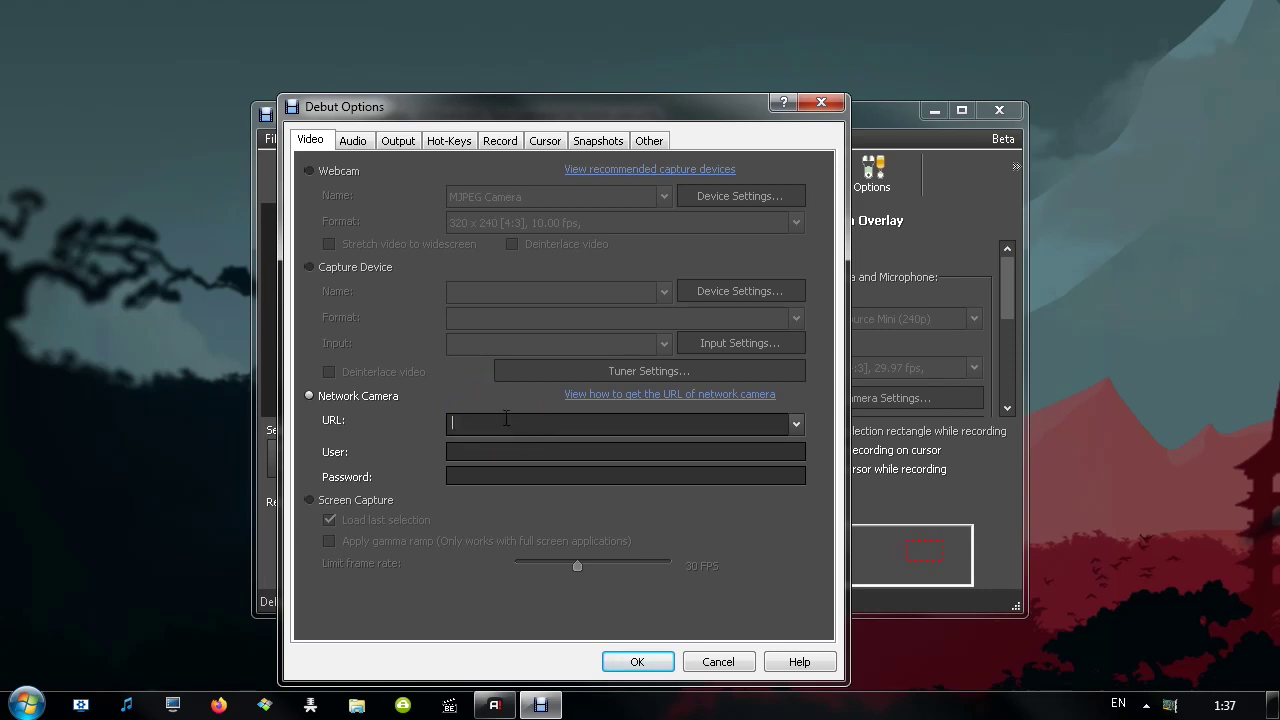
{"action": "left_click", "coordinate": [367, 504]}
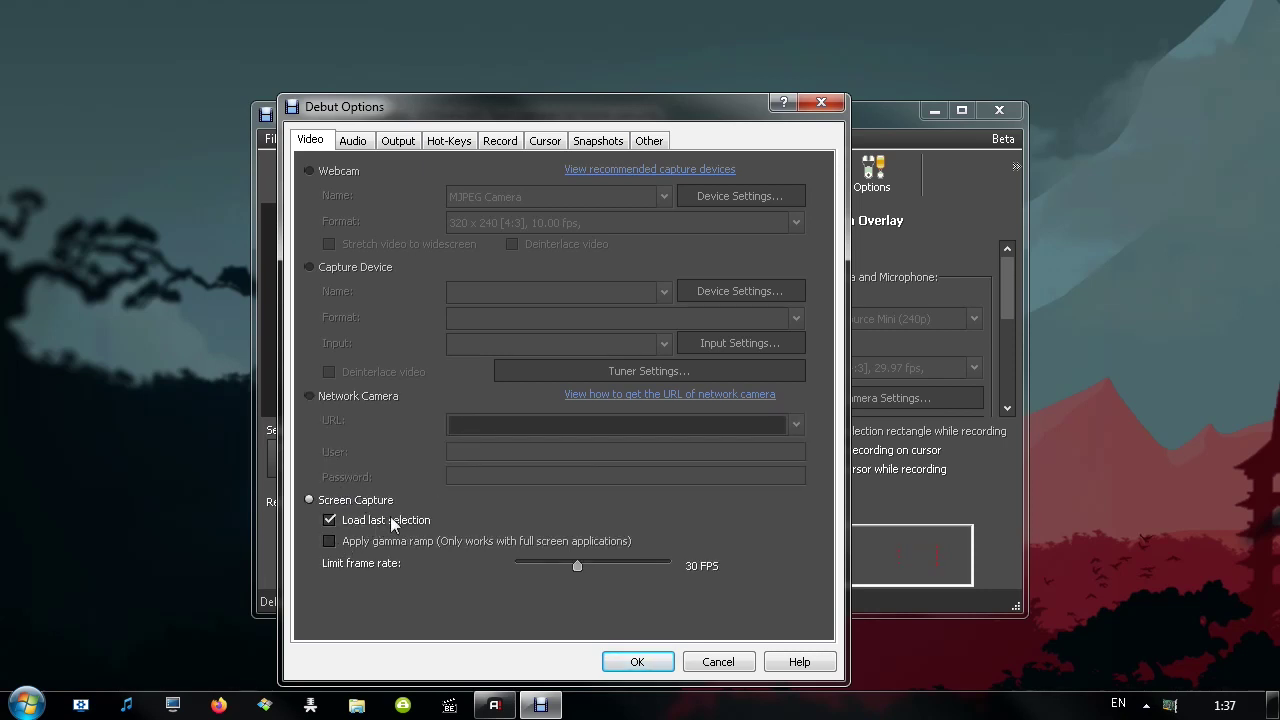
{"action": "left_click_drag", "start_coordinate": [578, 566], "coordinate": [648, 570]}
Enable Speakers recording with the MMDevice device and inspect the System Mixer's playback devices
{"action": "left_click", "coordinate": [349, 142]}
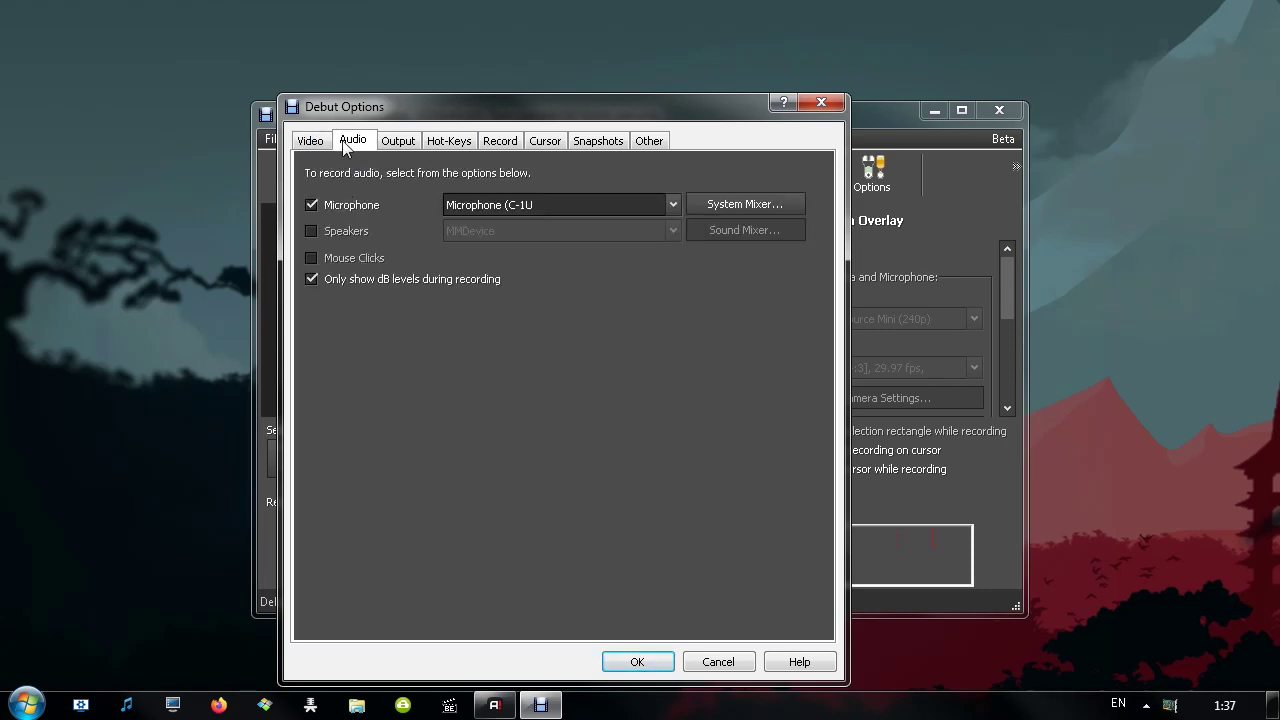
{"action": "left_click", "coordinate": [335, 232]}
{"action": "left_click", "coordinate": [480, 231]}
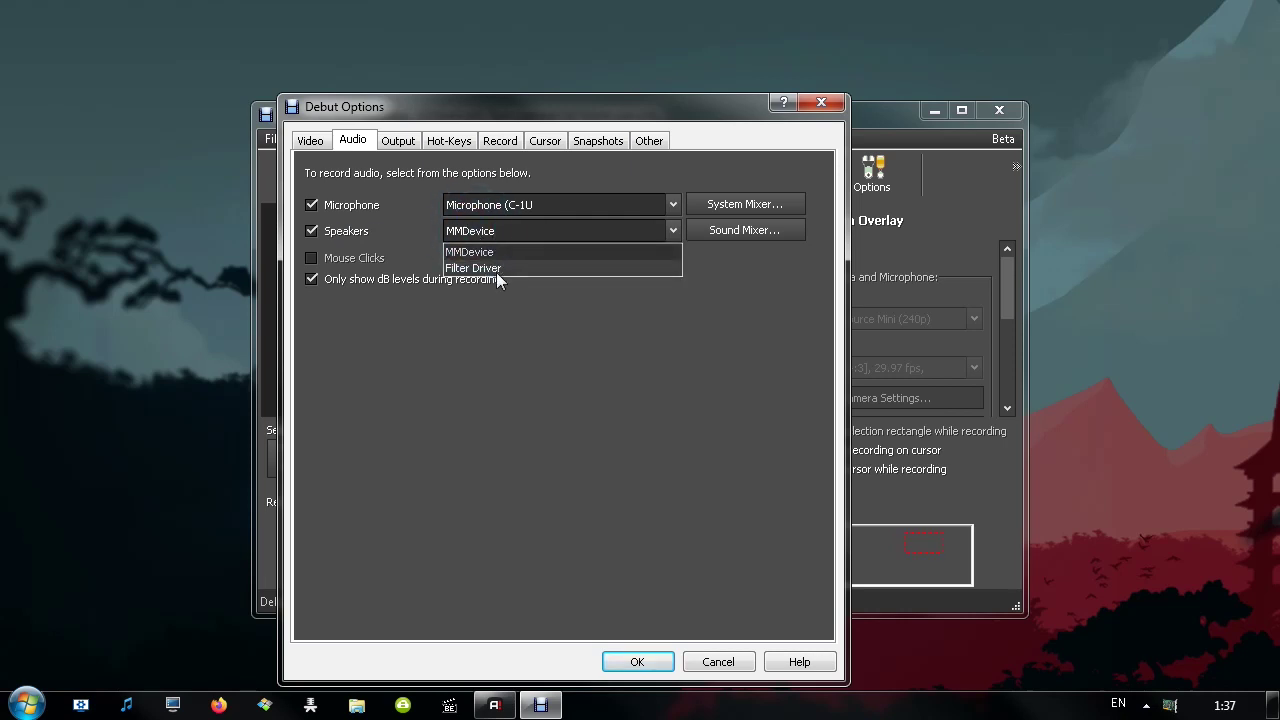
{"action": "left_click", "coordinate": [485, 205]}
{"action": "left_click", "coordinate": [499, 228]}
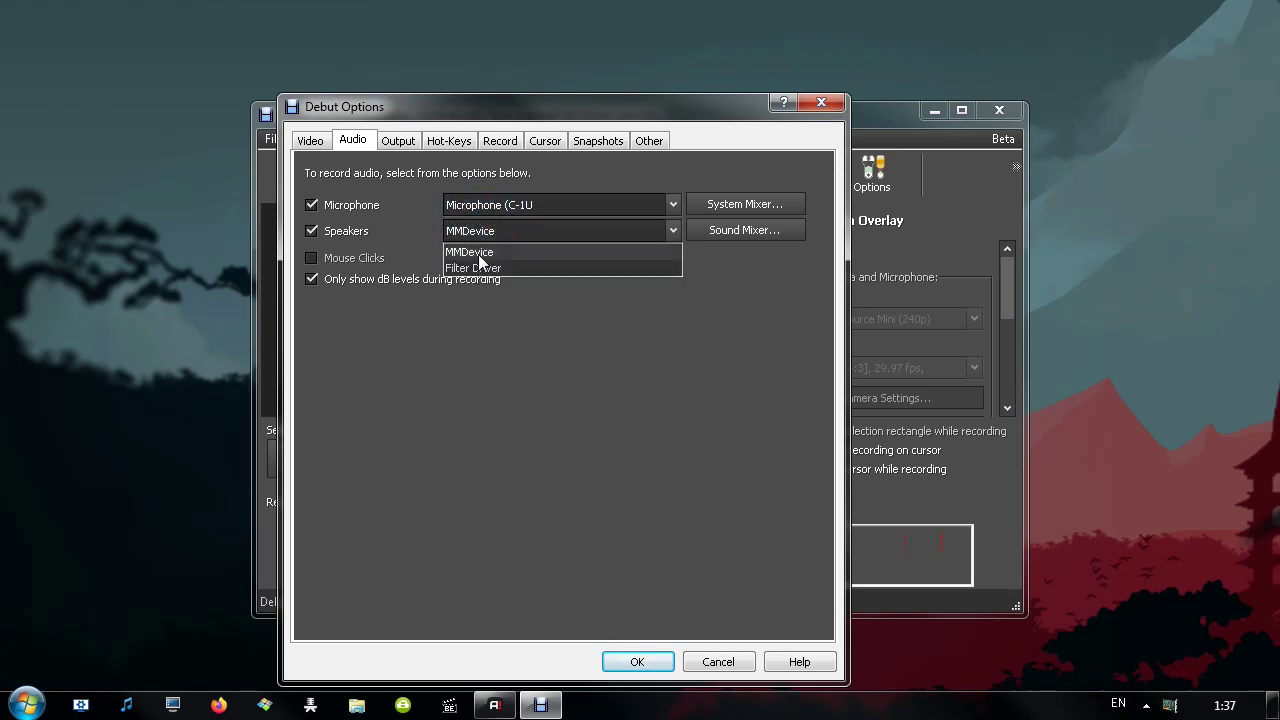
{"action": "left_click", "coordinate": [478, 253]}
{"action": "left_click", "coordinate": [708, 206]}
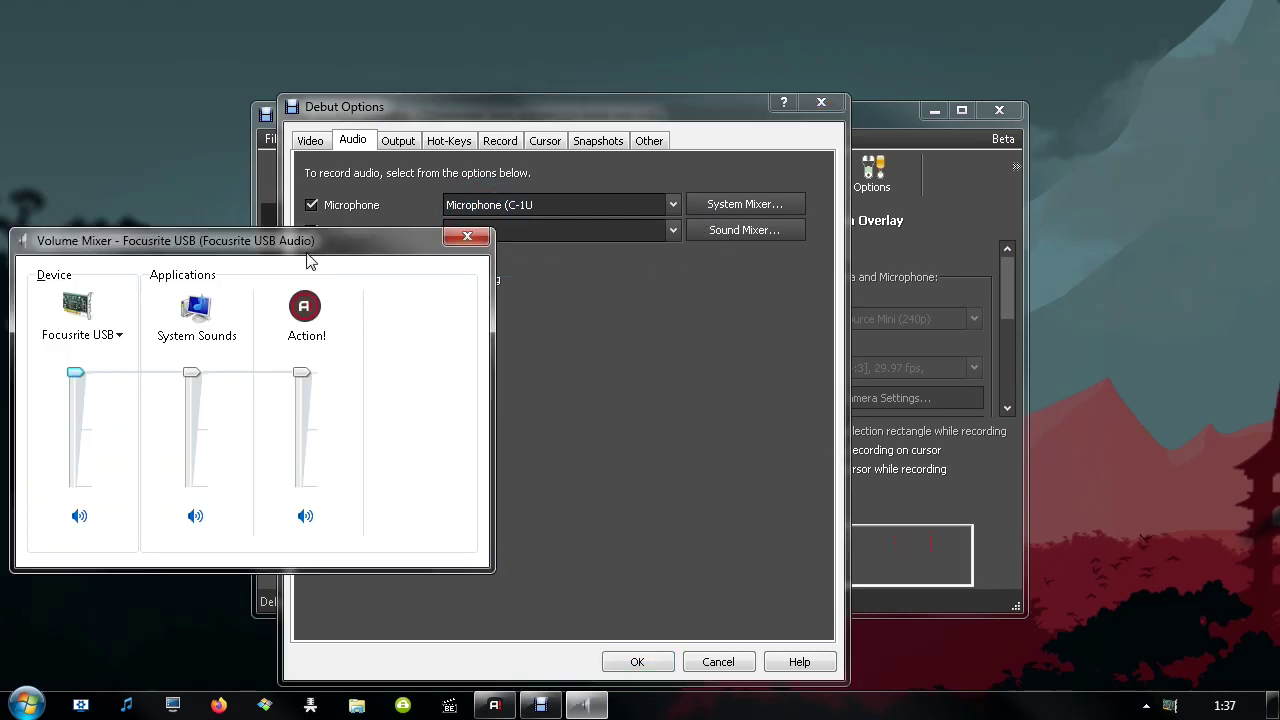
{"action": "left_click_drag", "start_coordinate": [278, 242], "coordinate": [414, 245]}
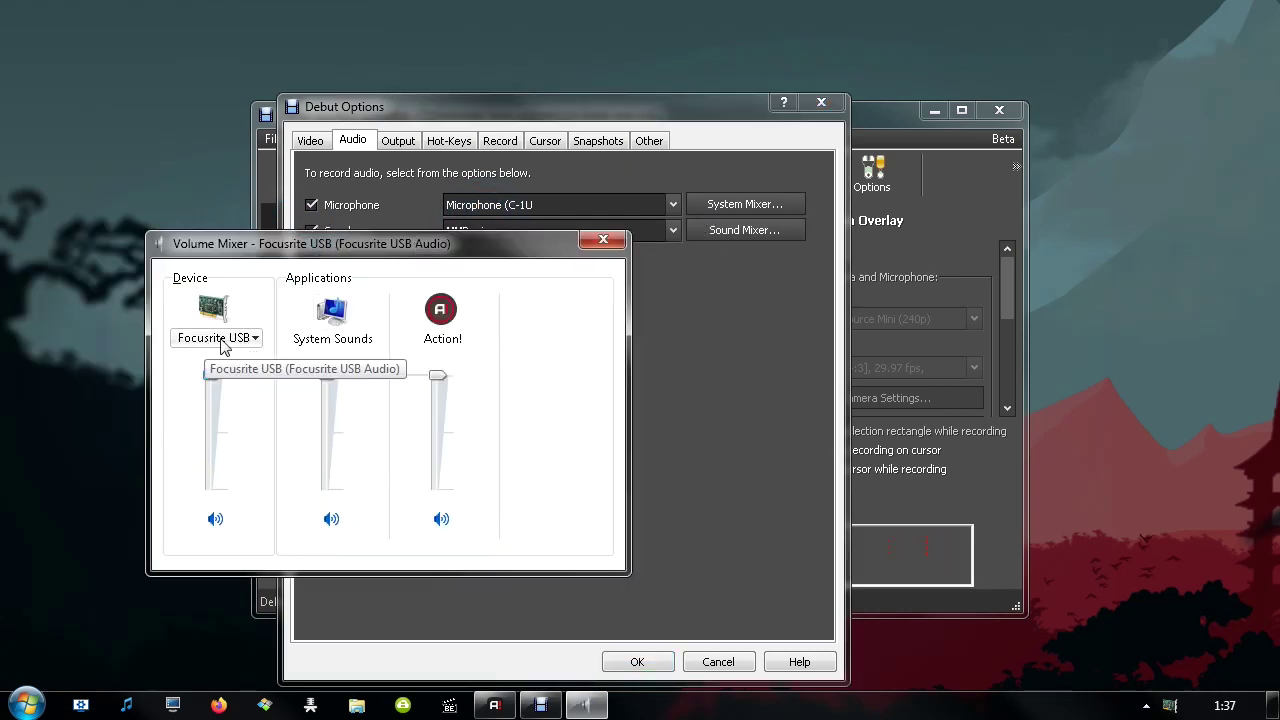
{"action": "left_click", "coordinate": [255, 338]}
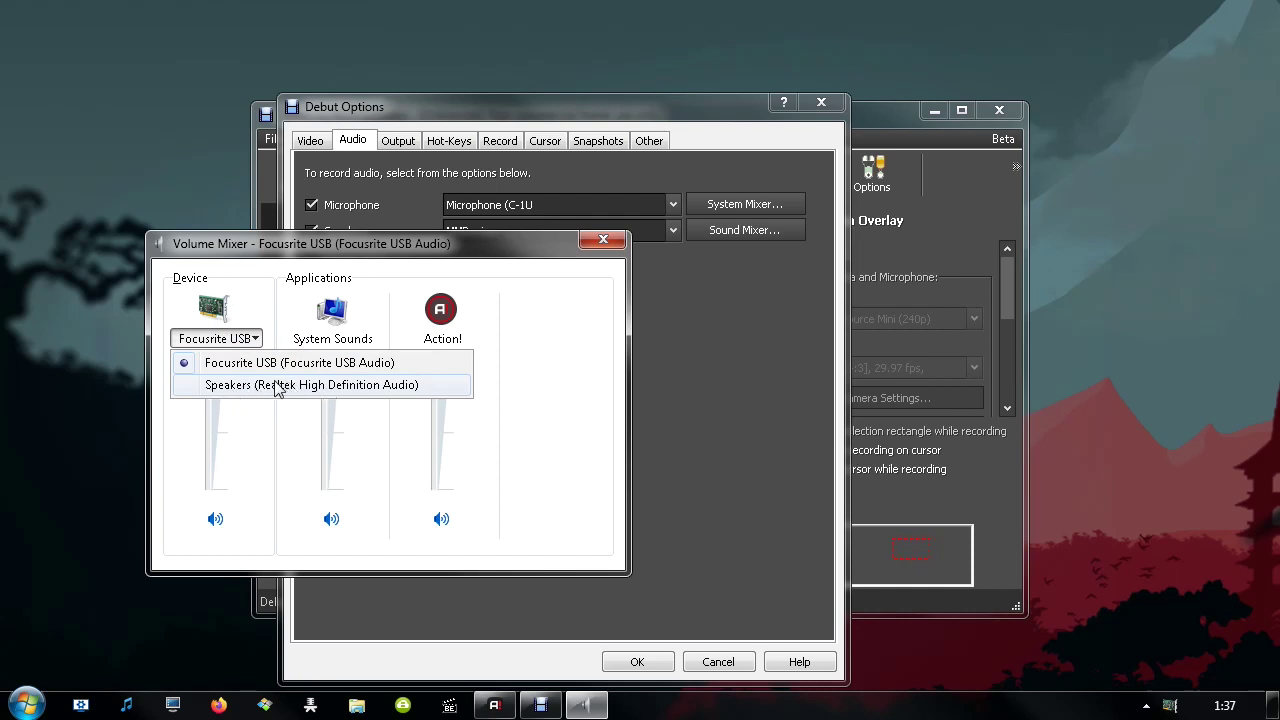
{"action": "left_click", "coordinate": [594, 242]}
Try Filter Driver, revert the speaker device to MMDevice, and keep the C-1U microphone
{"action": "left_click", "coordinate": [672, 230]}
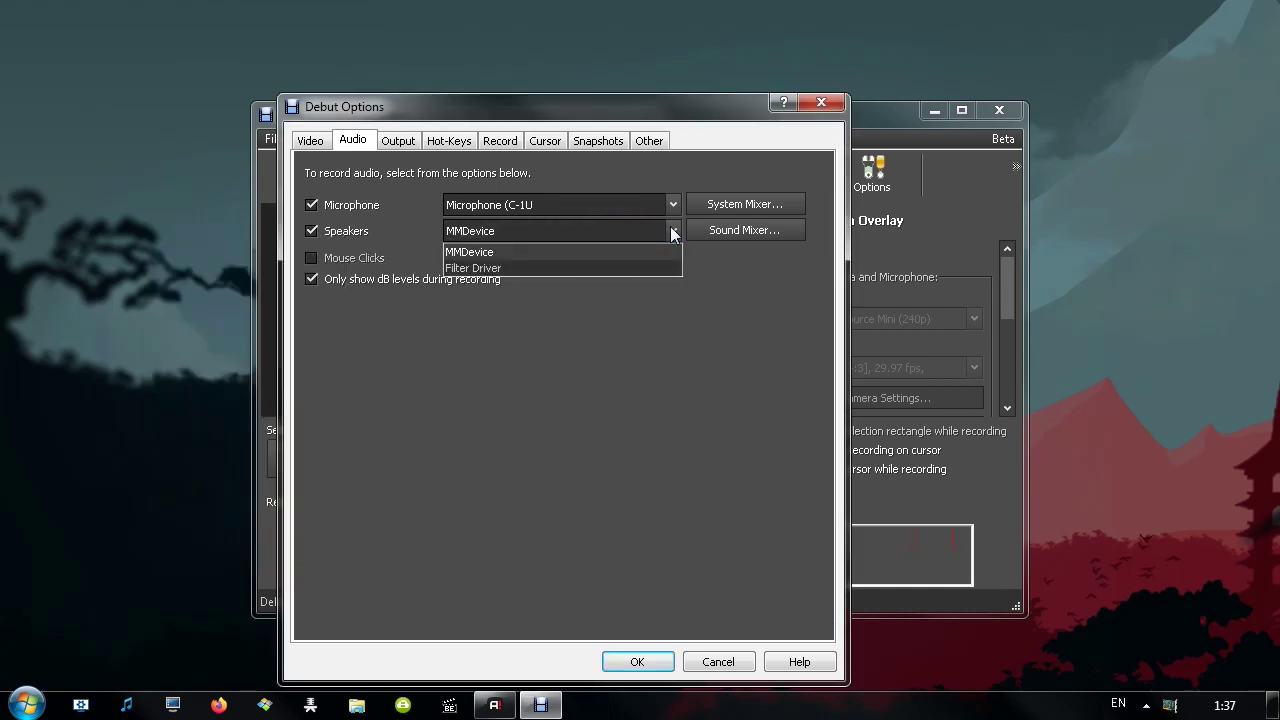
{"action": "left_click", "coordinate": [480, 268]}
{"action": "left_click", "coordinate": [502, 231]}
{"action": "left_click", "coordinate": [495, 251]}
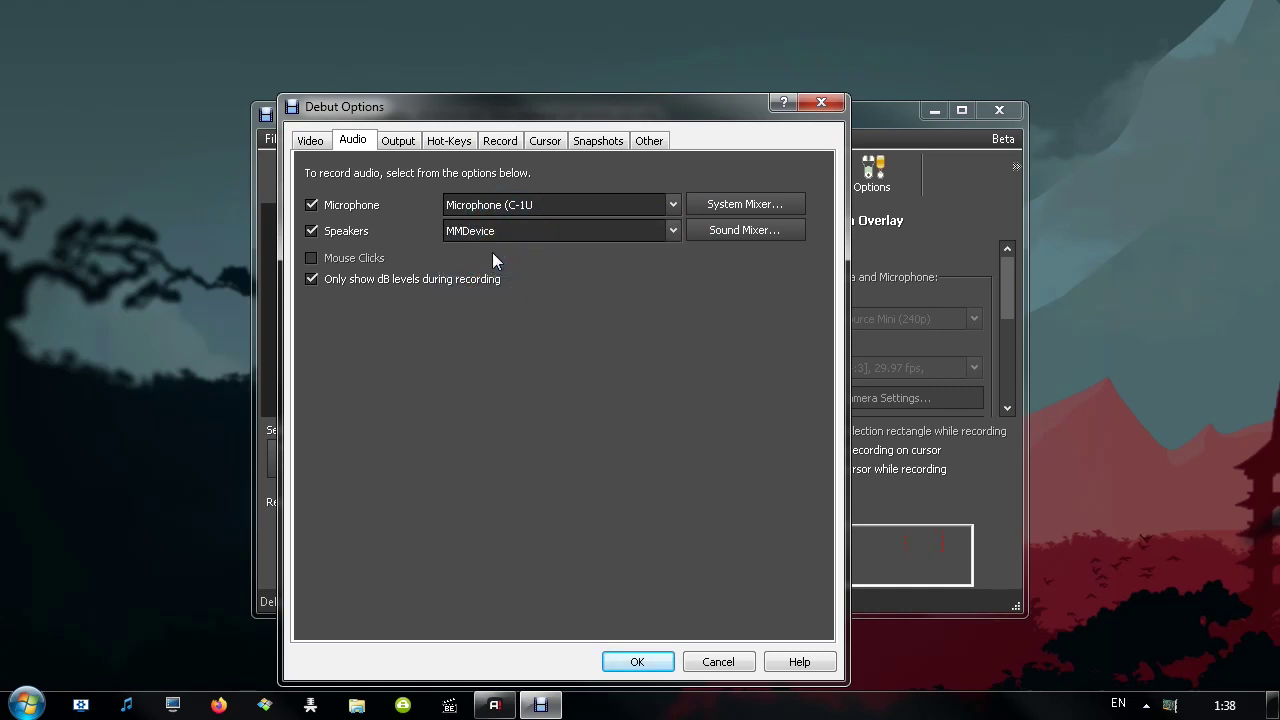
{"action": "left_click", "coordinate": [500, 206]}
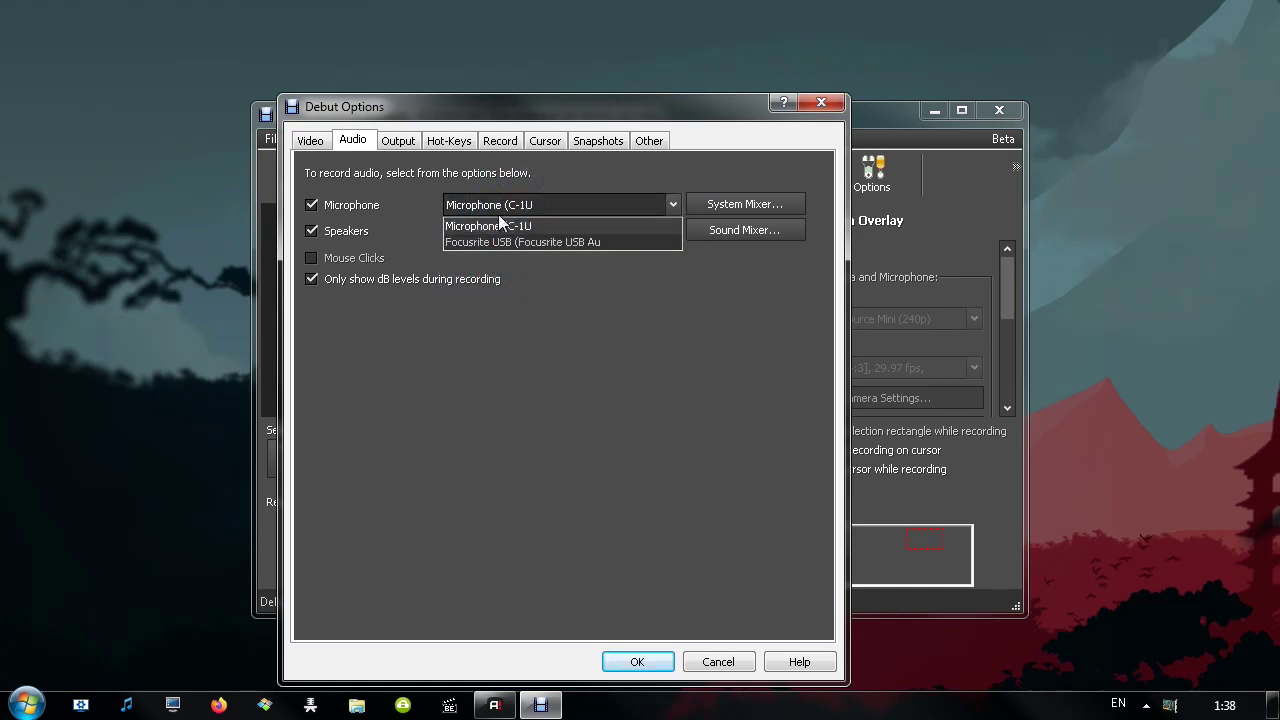
{"action": "left_click", "coordinate": [488, 228]}
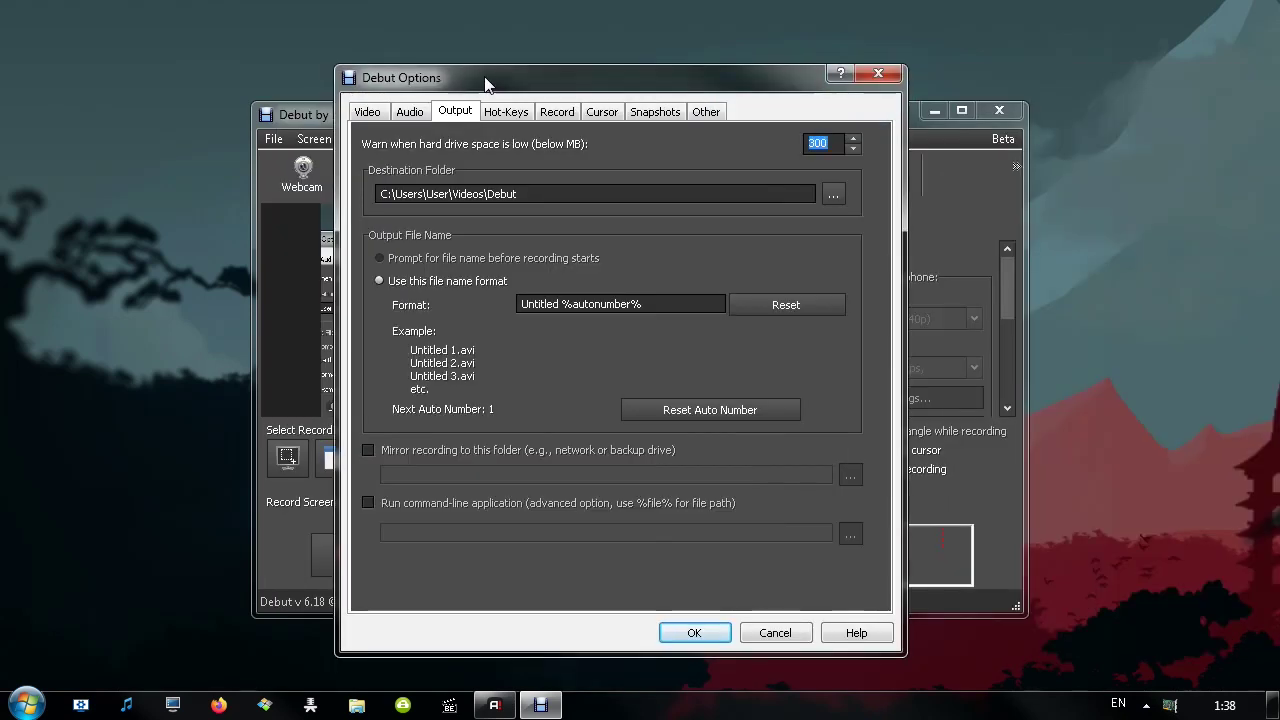
Inspect the low-disk warning, destination folder and file name Format fields, then show the Hot-Keys
{"action": "left_click", "coordinate": [816, 143]}
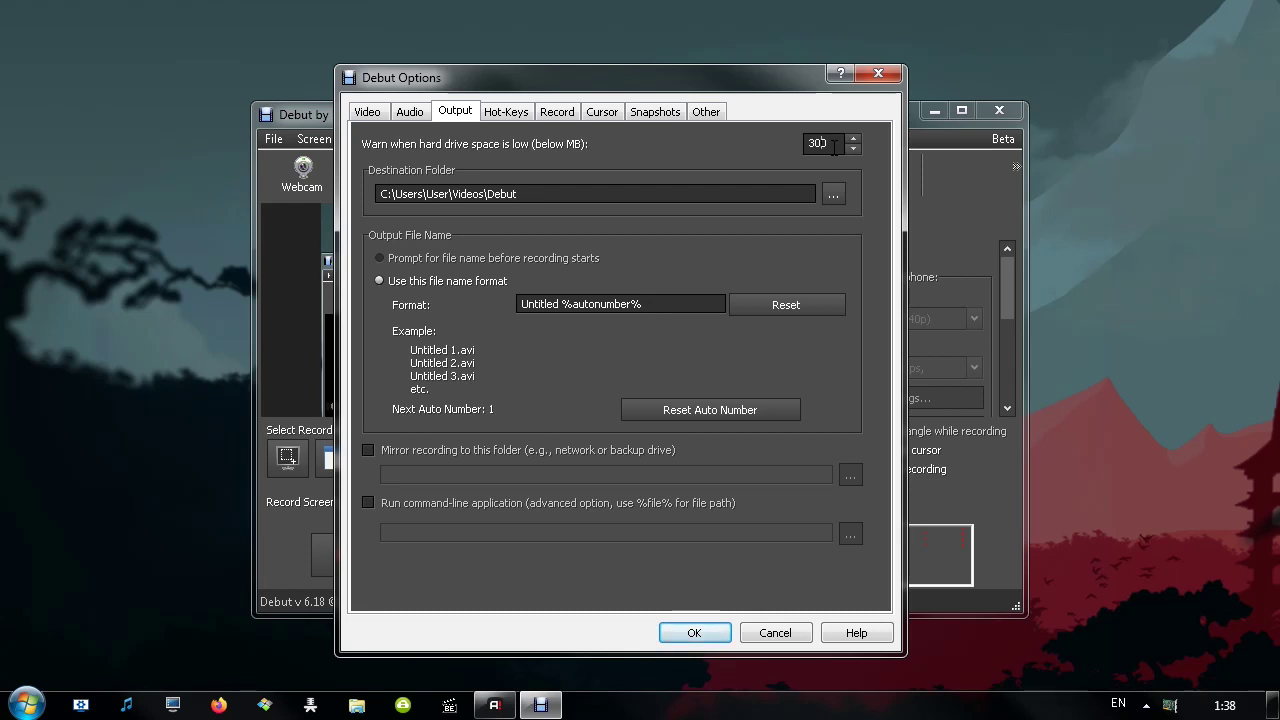
{"action": "key", "text": "Tab"}
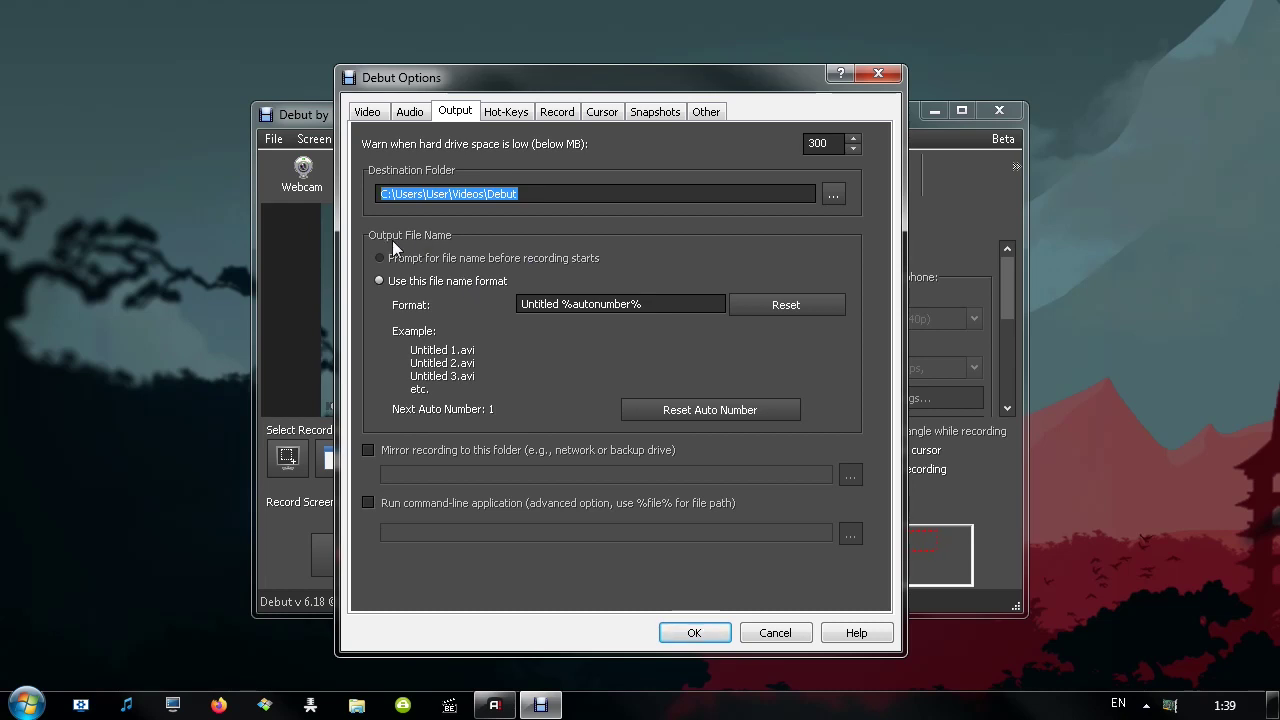
{"action": "left_click", "coordinate": [650, 296]}
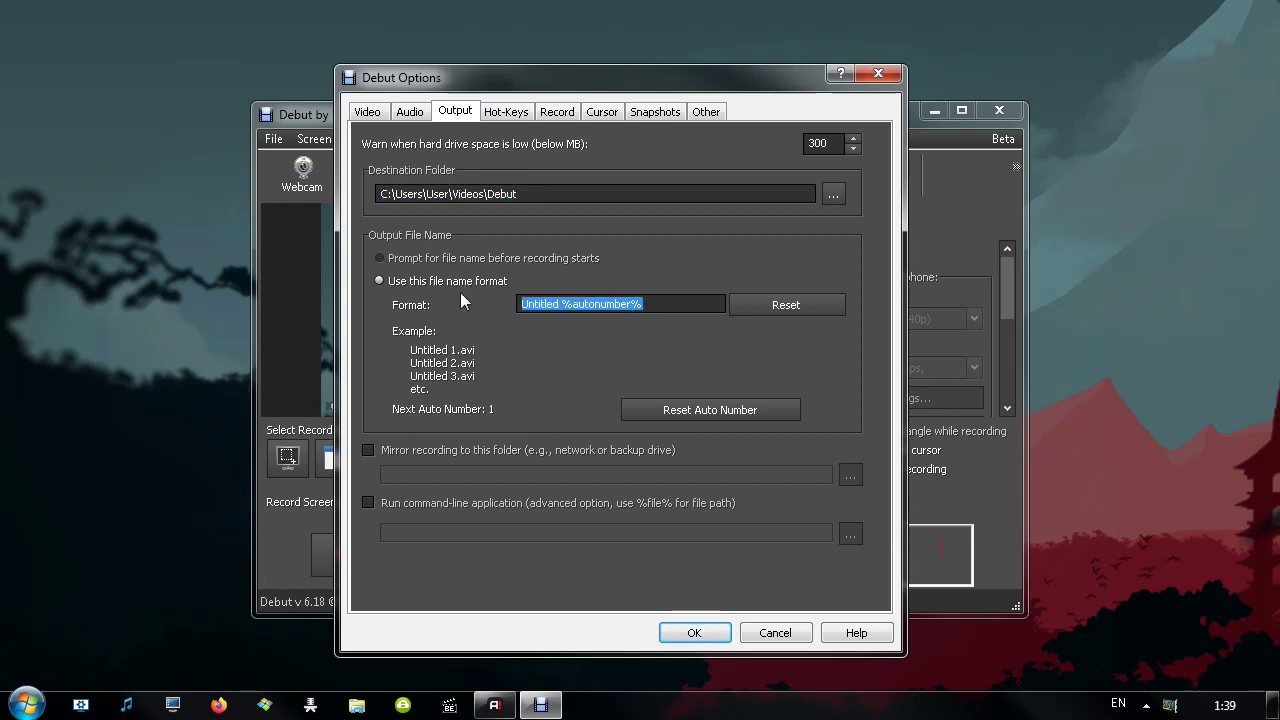
{"action": "left_click", "coordinate": [551, 307]}
{"action": "mouse_move", "coordinate": [572, 304]}
{"action": "left_mouse_down"}
{"action": "mouse_move", "coordinate": [642, 304]}
{"action": "mouse_move", "coordinate": [565, 300]}
{"action": "left_mouse_up"}
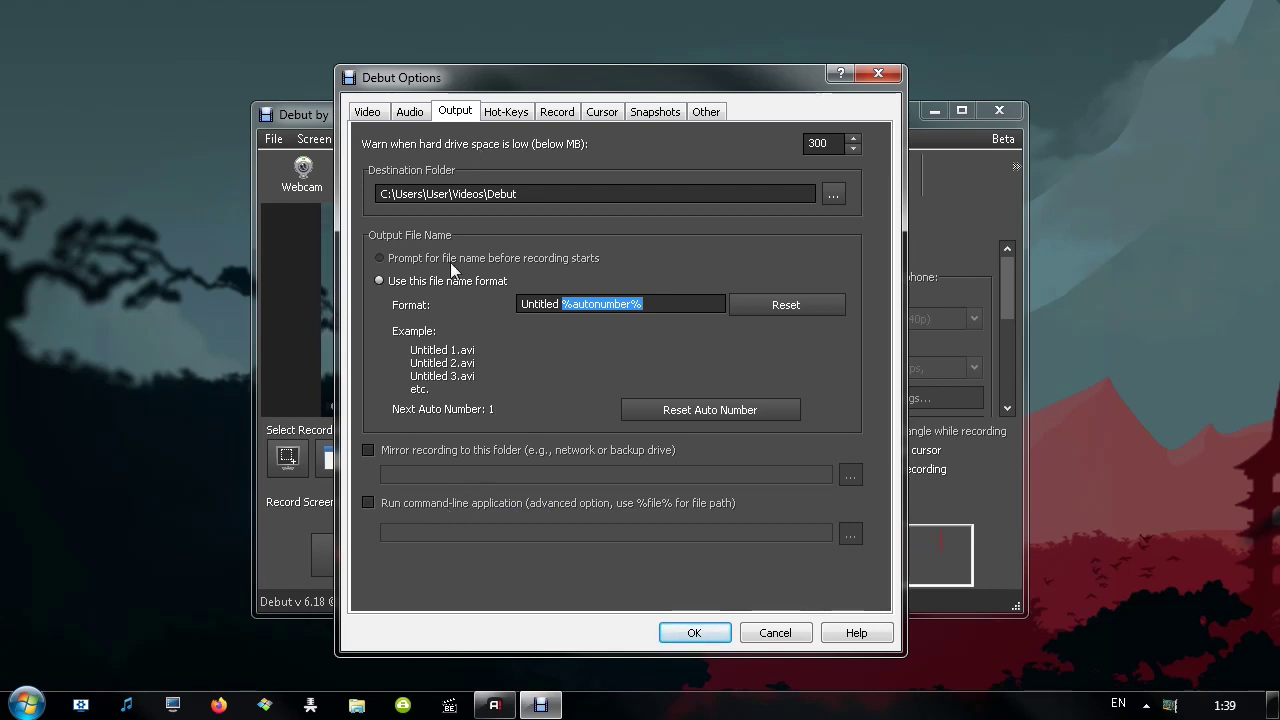
{"action": "left_click", "coordinate": [506, 112]}
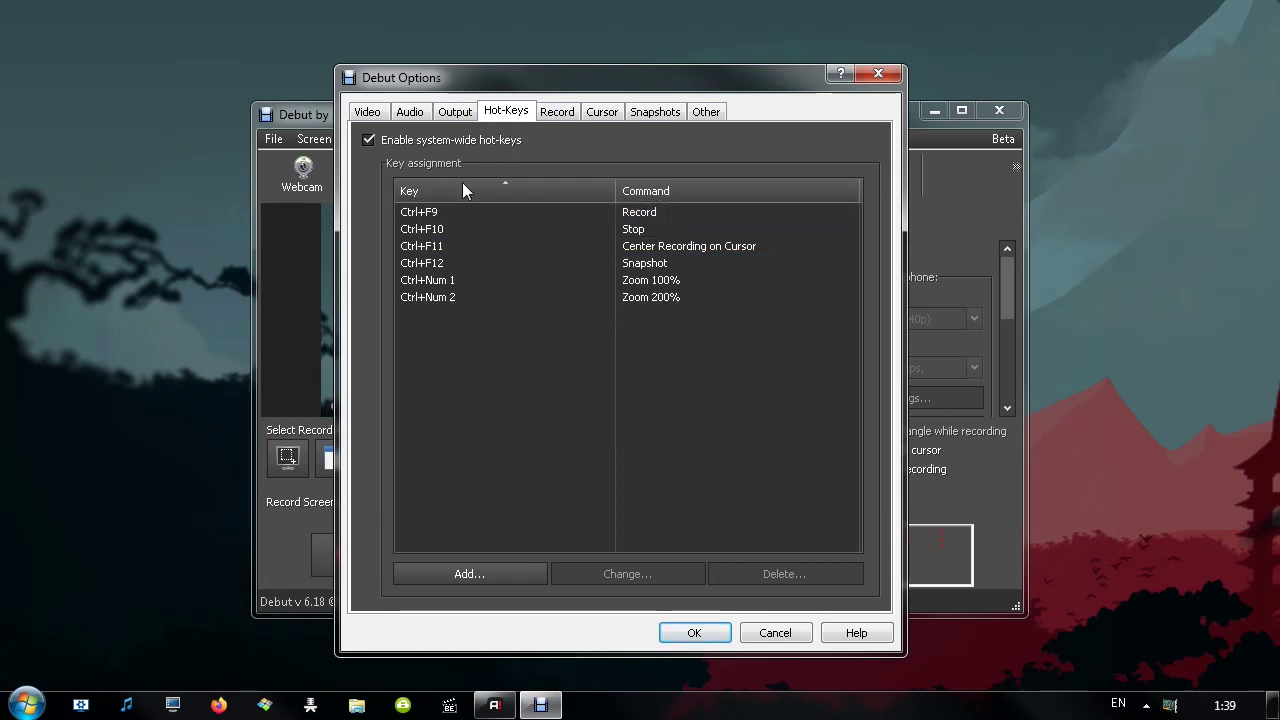
Look through the recording limit and cursor highlight settings, ending on the Snapshots tab
{"action": "left_click", "coordinate": [552, 116]}
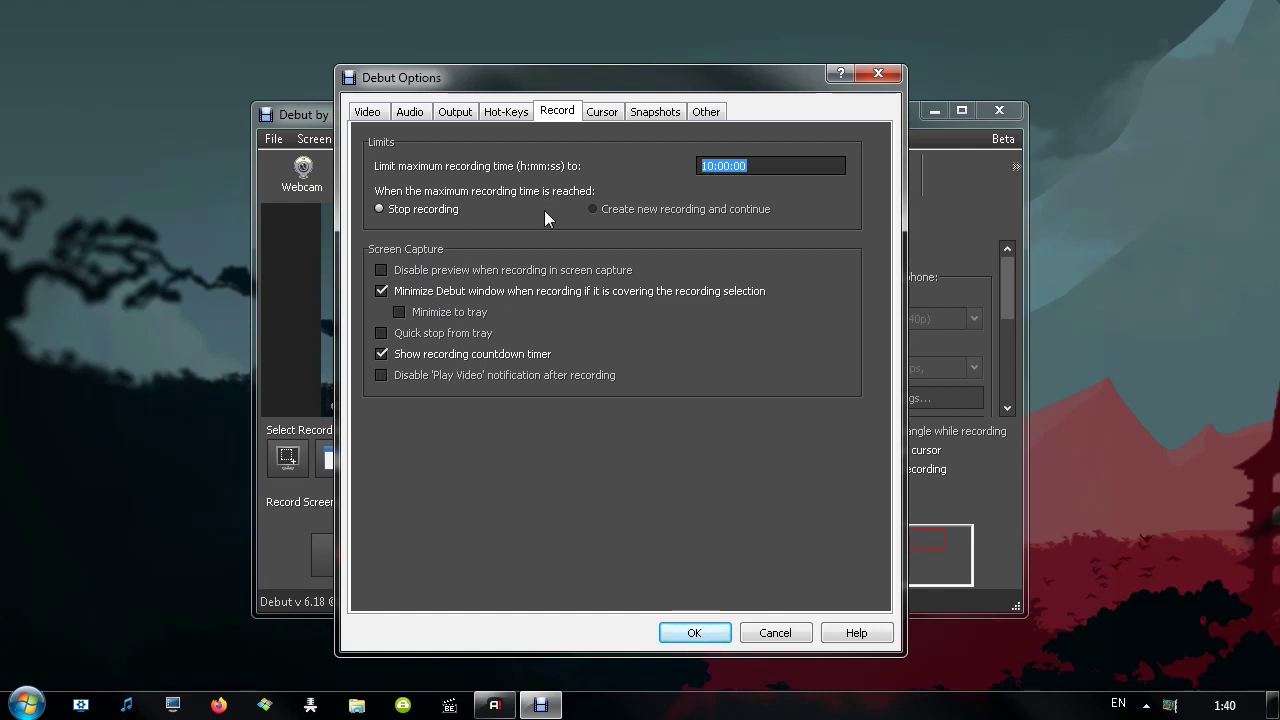
{"action": "left_click", "coordinate": [602, 112]}
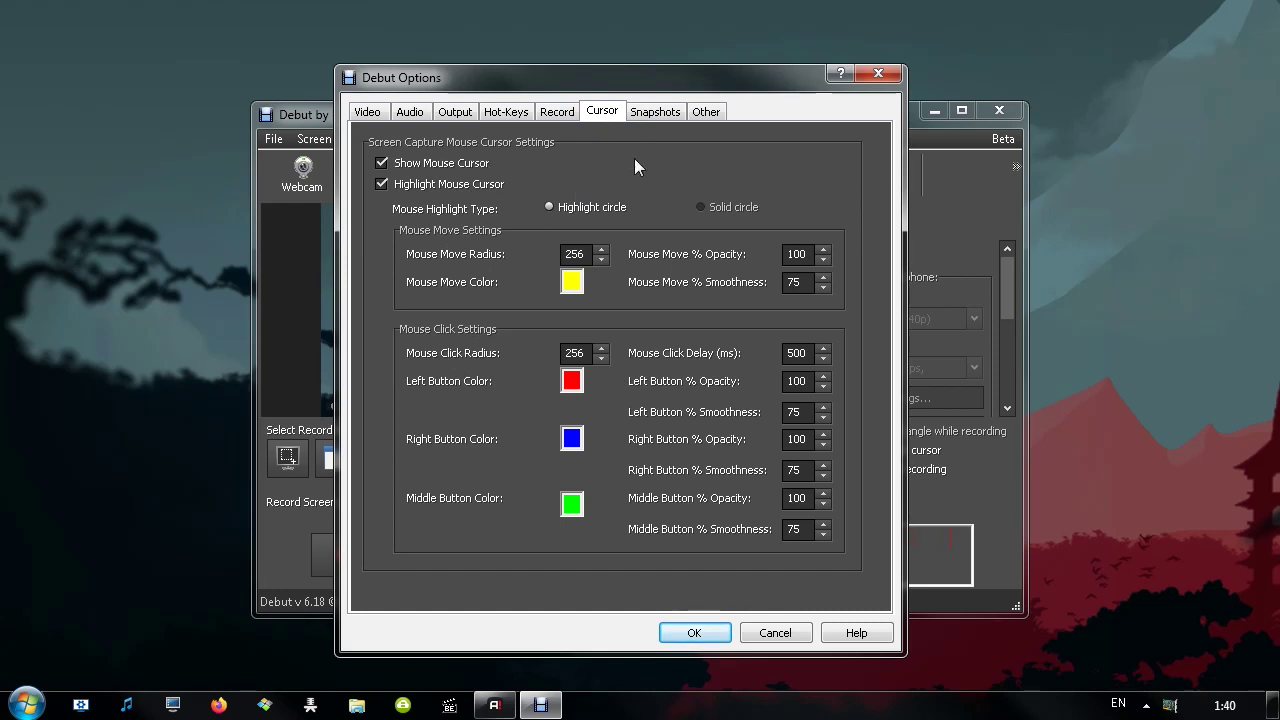
{"action": "left_click", "coordinate": [655, 111]}
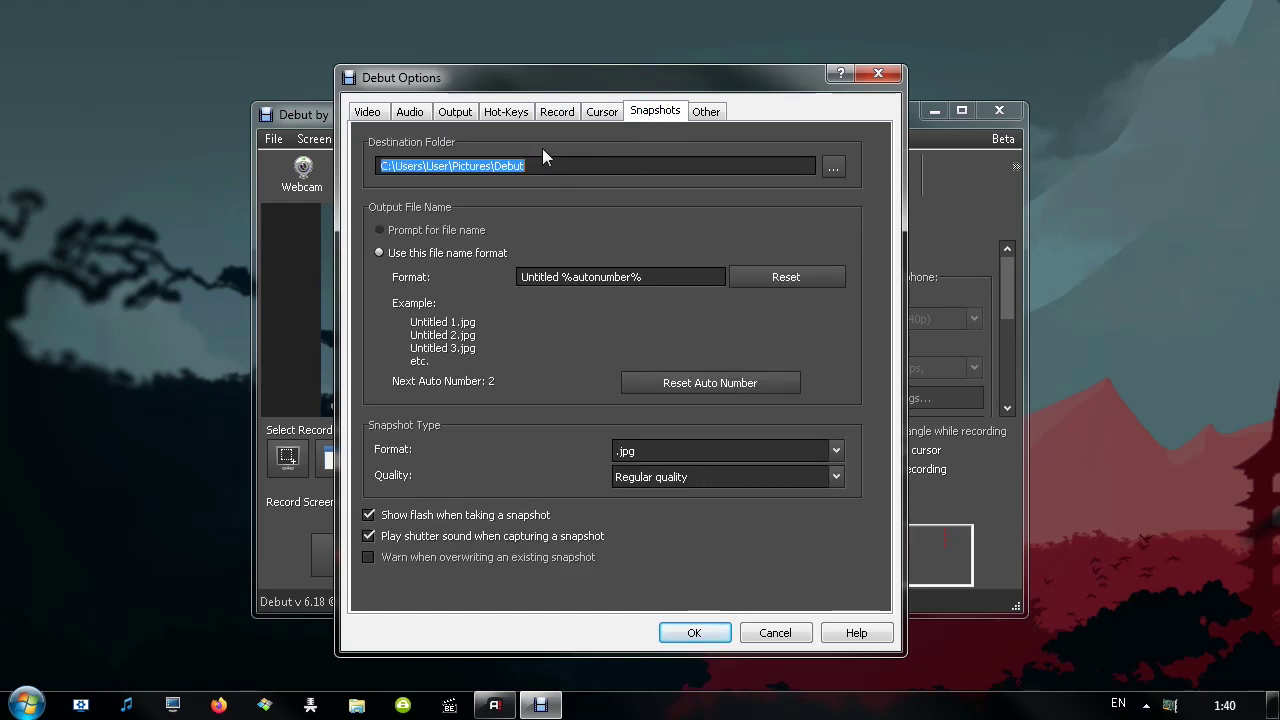
Review the snapshot destination folder, file name format and image format choices
{"action": "left_click", "coordinate": [458, 111]}
{"action": "left_click", "coordinate": [645, 112]}
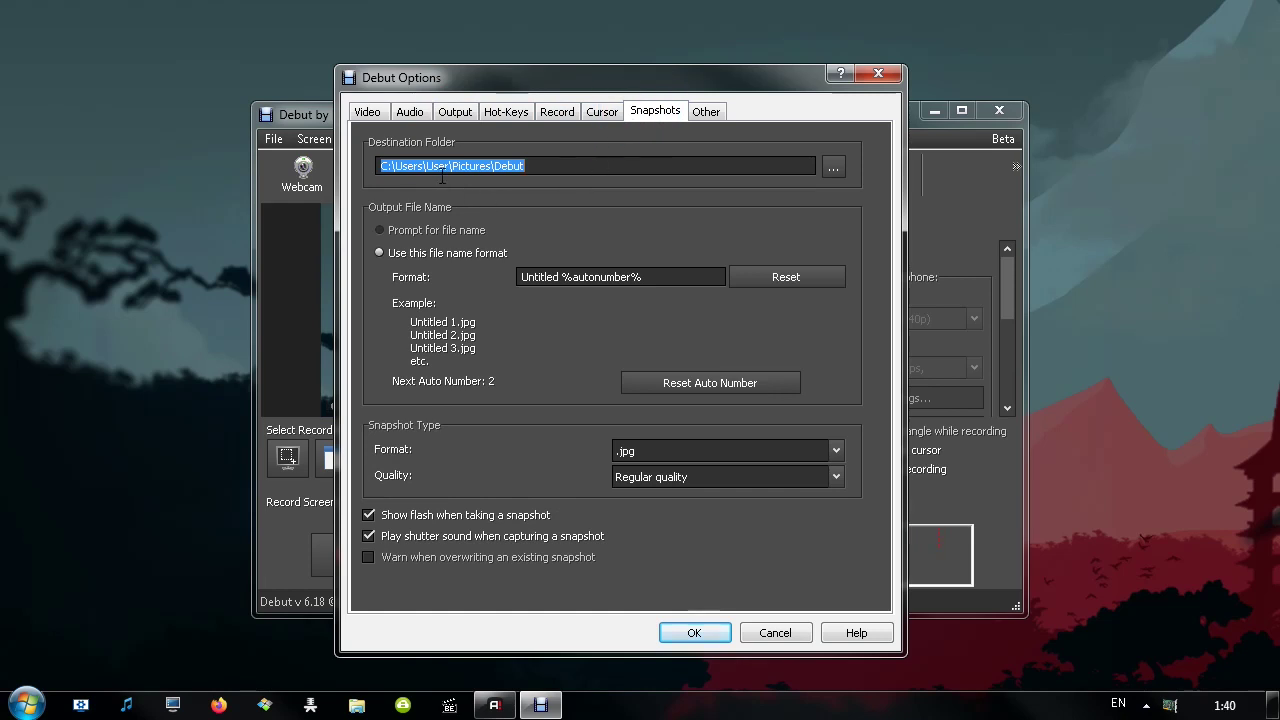
{"action": "double_click", "coordinate": [554, 165]}
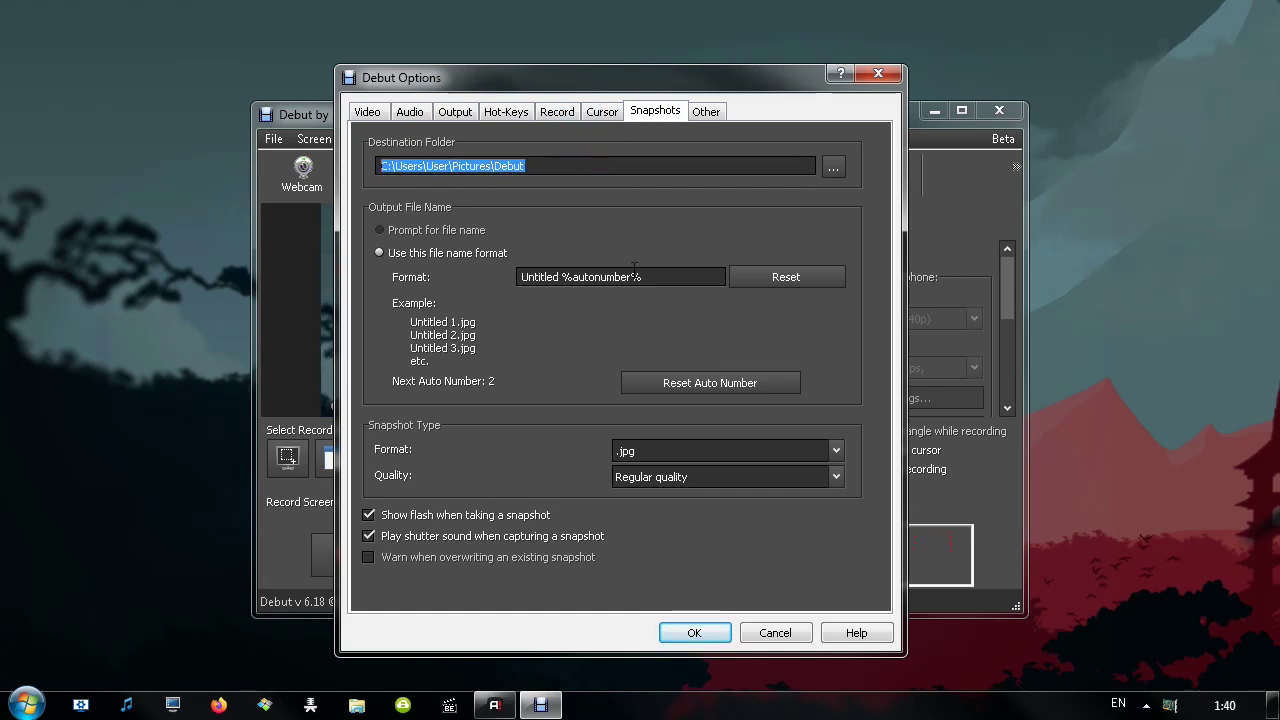
{"action": "left_click", "coordinate": [665, 276]}
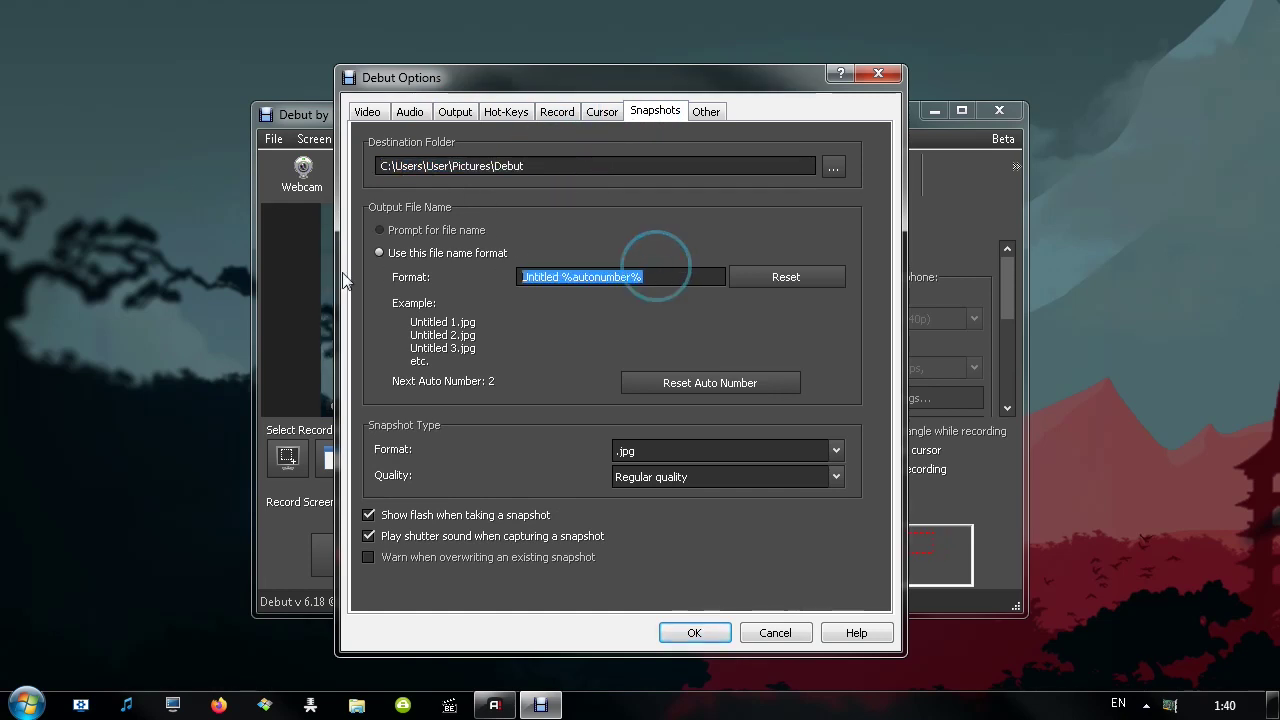
{"action": "left_click", "coordinate": [642, 451]}
{"action": "left_click", "coordinate": [643, 450]}
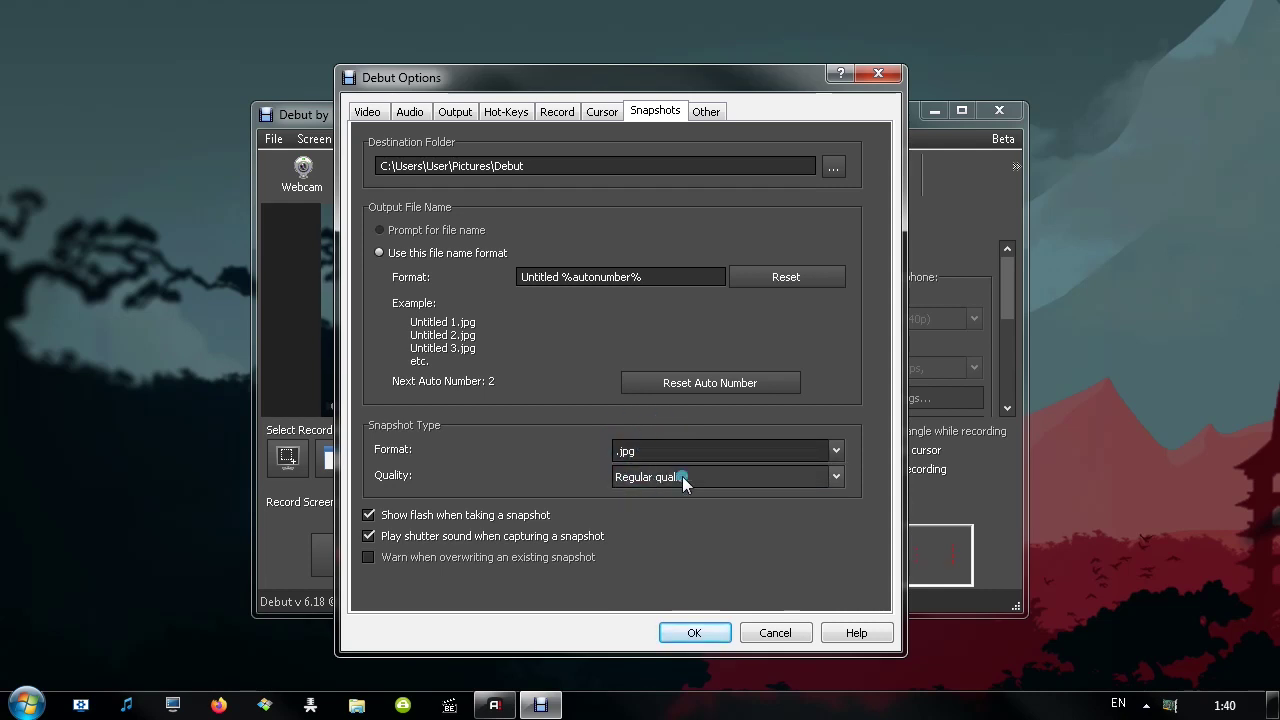
Set snapshot quality to High quality and bring up the Other options
{"action": "left_click", "coordinate": [682, 476]}
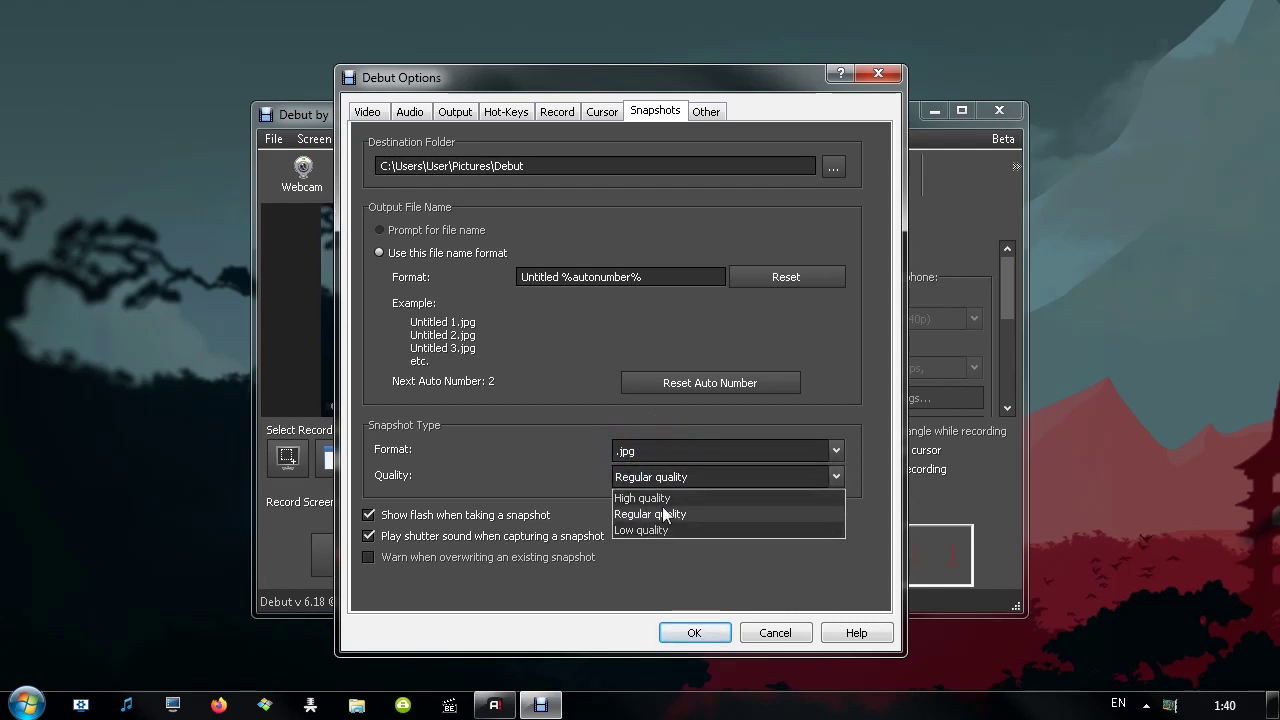
{"action": "left_click", "coordinate": [662, 510]}
{"action": "left_click", "coordinate": [658, 478]}
{"action": "left_click", "coordinate": [655, 498]}
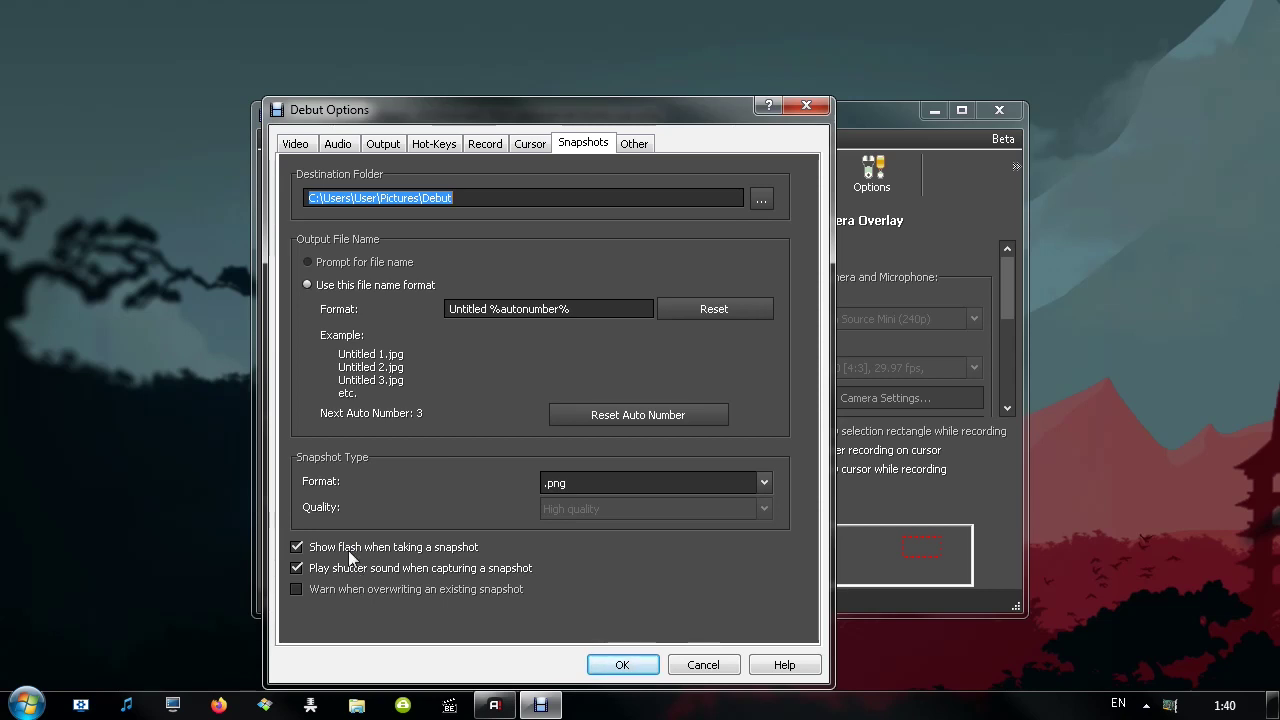
{"action": "left_click", "coordinate": [634, 143]}
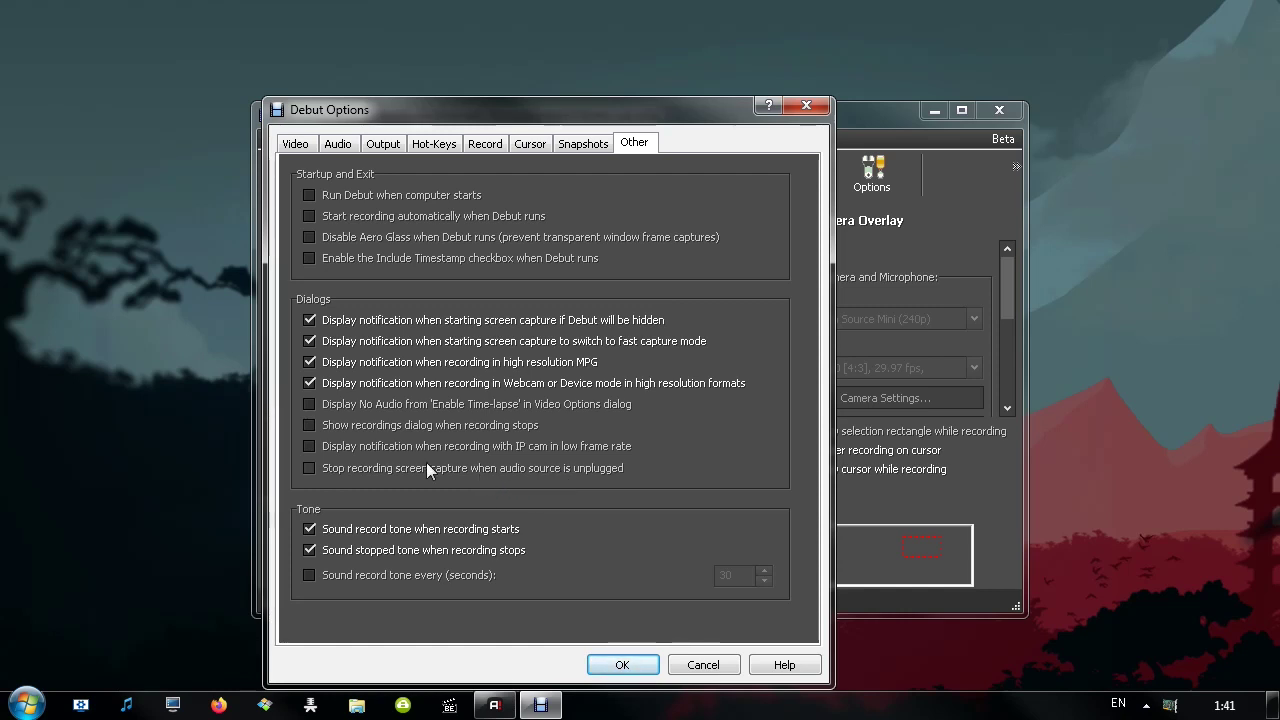
Close the Debut Options dialog with Enter, returning to the main recorder
{"action": "key", "text": "Return"}
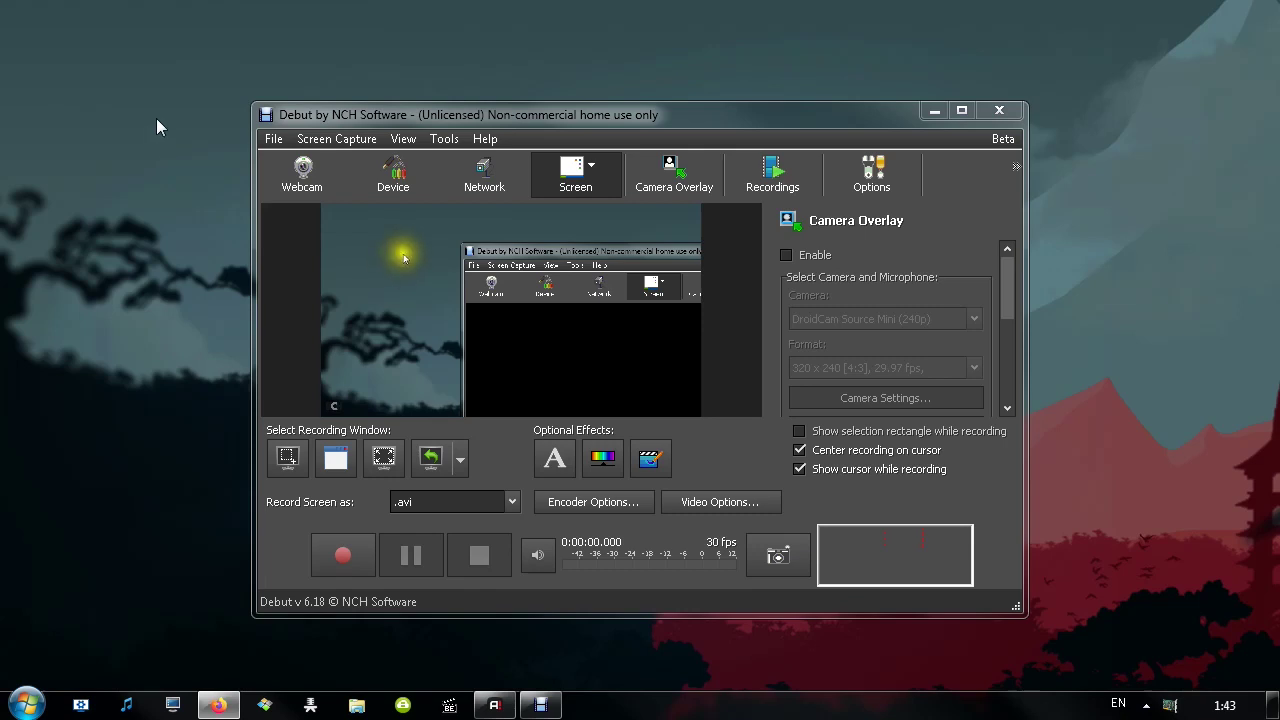
{"action": "left_click", "coordinate": [444, 139]}
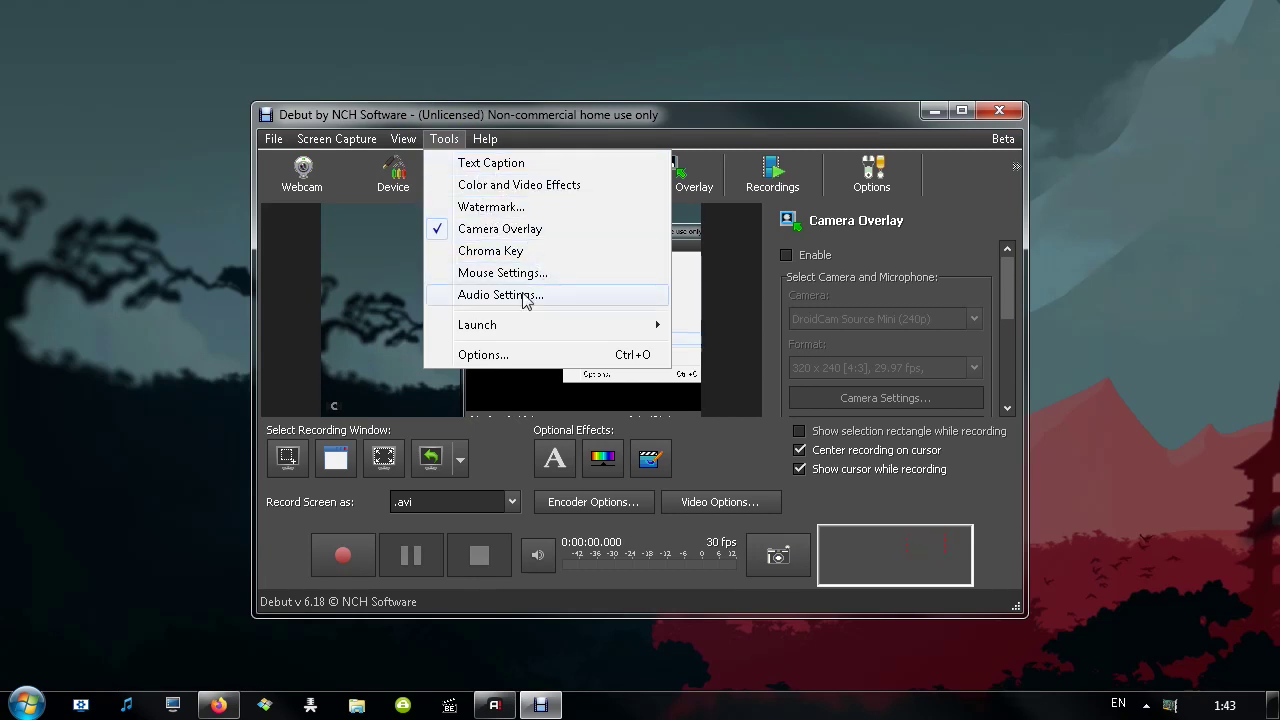
{"action": "left_click", "coordinate": [458, 119]}
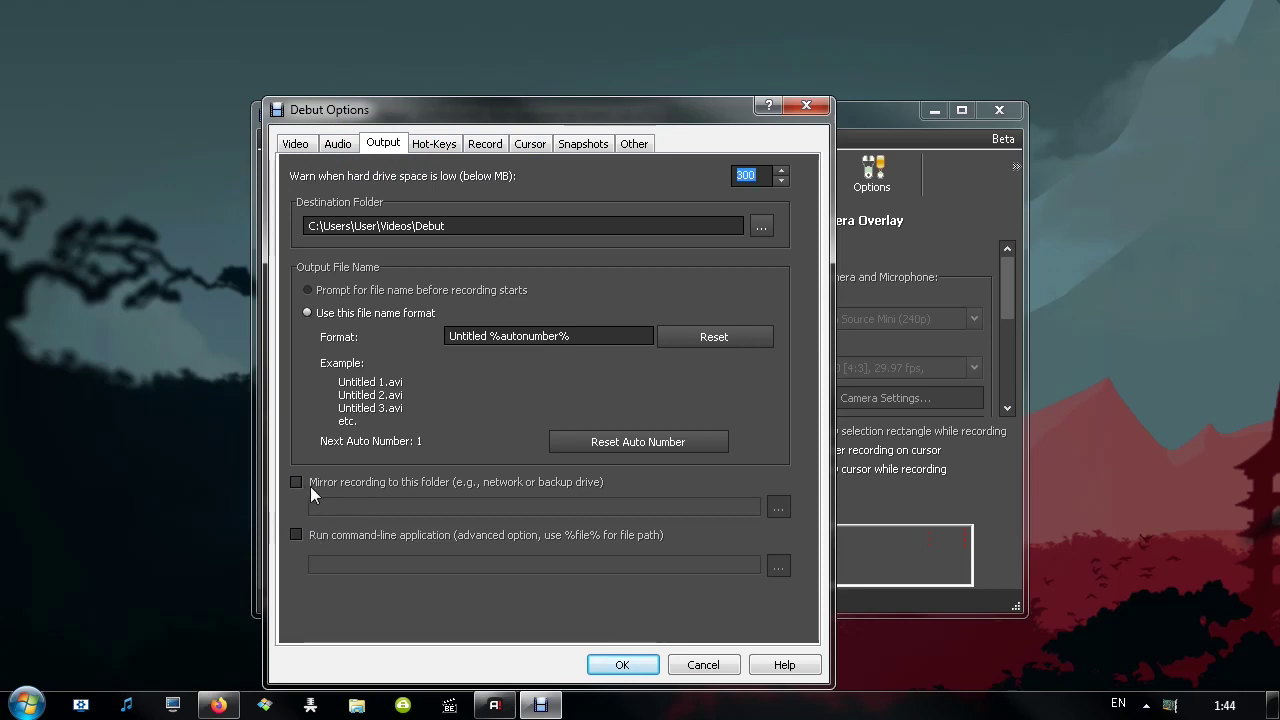
{"action": "left_click", "coordinate": [562, 148]}
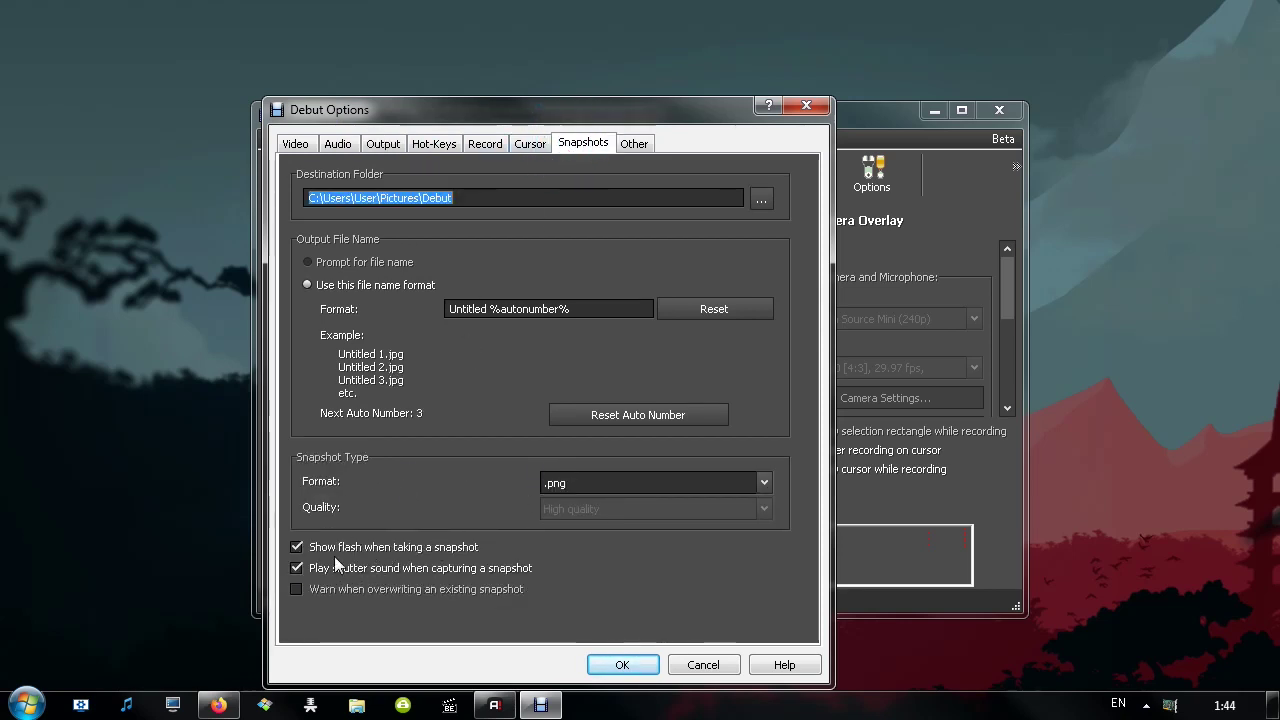
{"action": "left_click", "coordinate": [634, 143]}
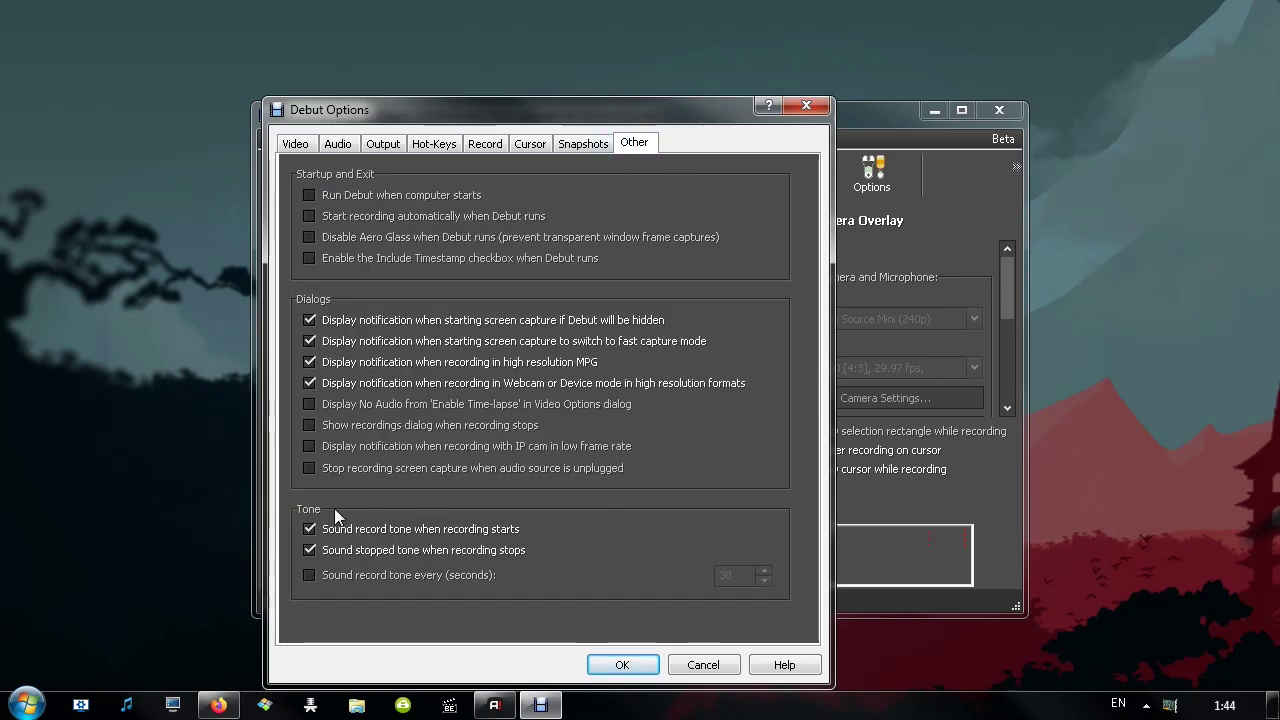
{"action": "left_click", "coordinate": [672, 668]}
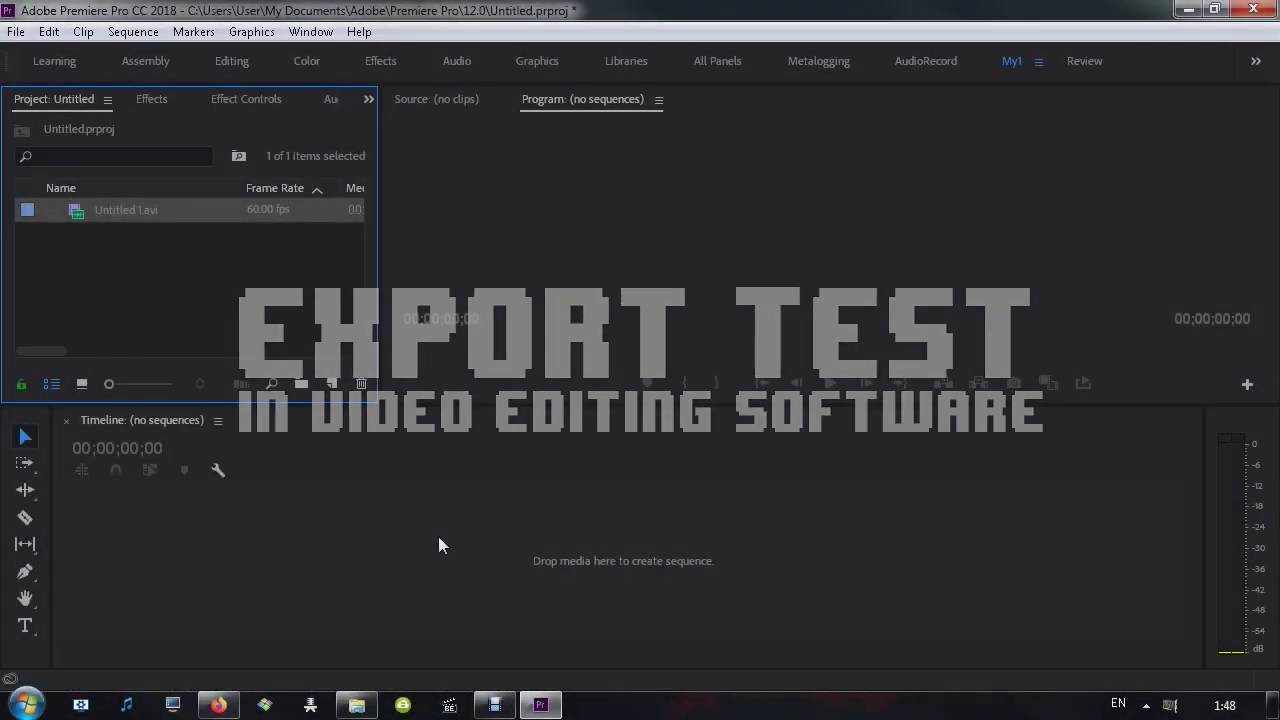
Create a sequence from Untitled 1.avi on the Timeline and return the playhead to the start
{"action": "left_click_drag", "start_coordinate": [438, 536], "coordinate": [438, 536]}
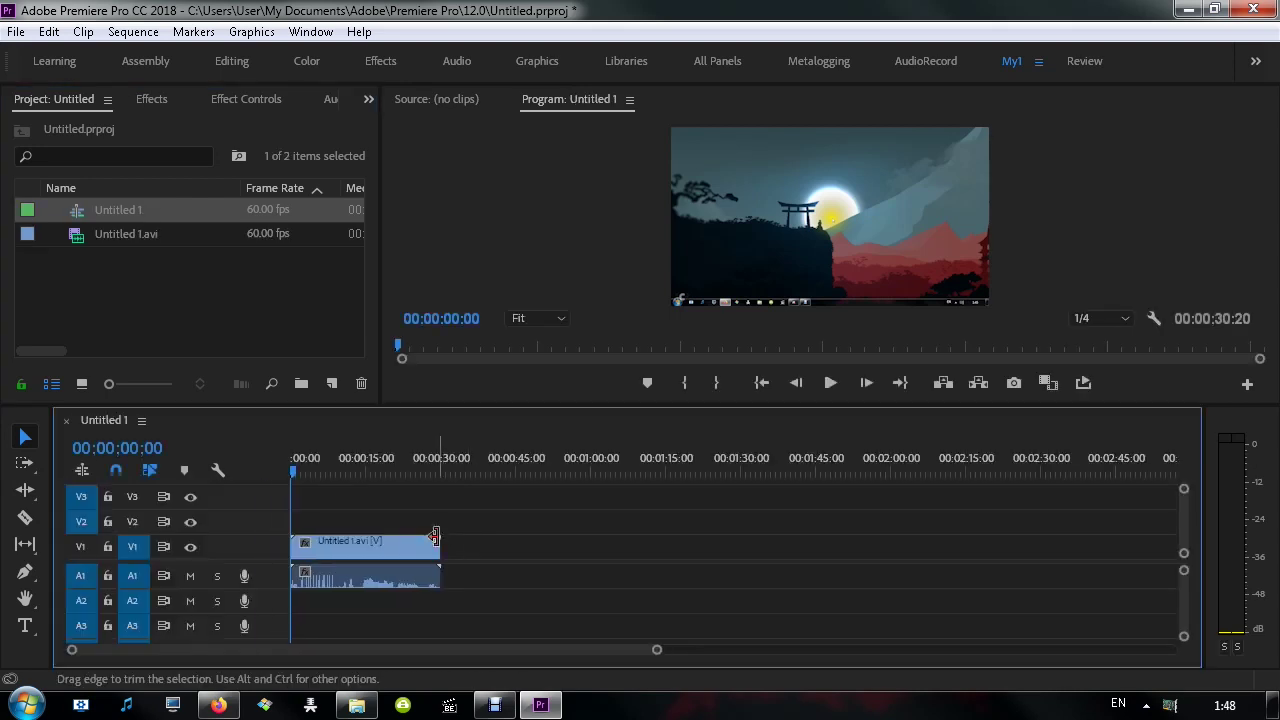
{"action": "left_click", "coordinate": [318, 457]}
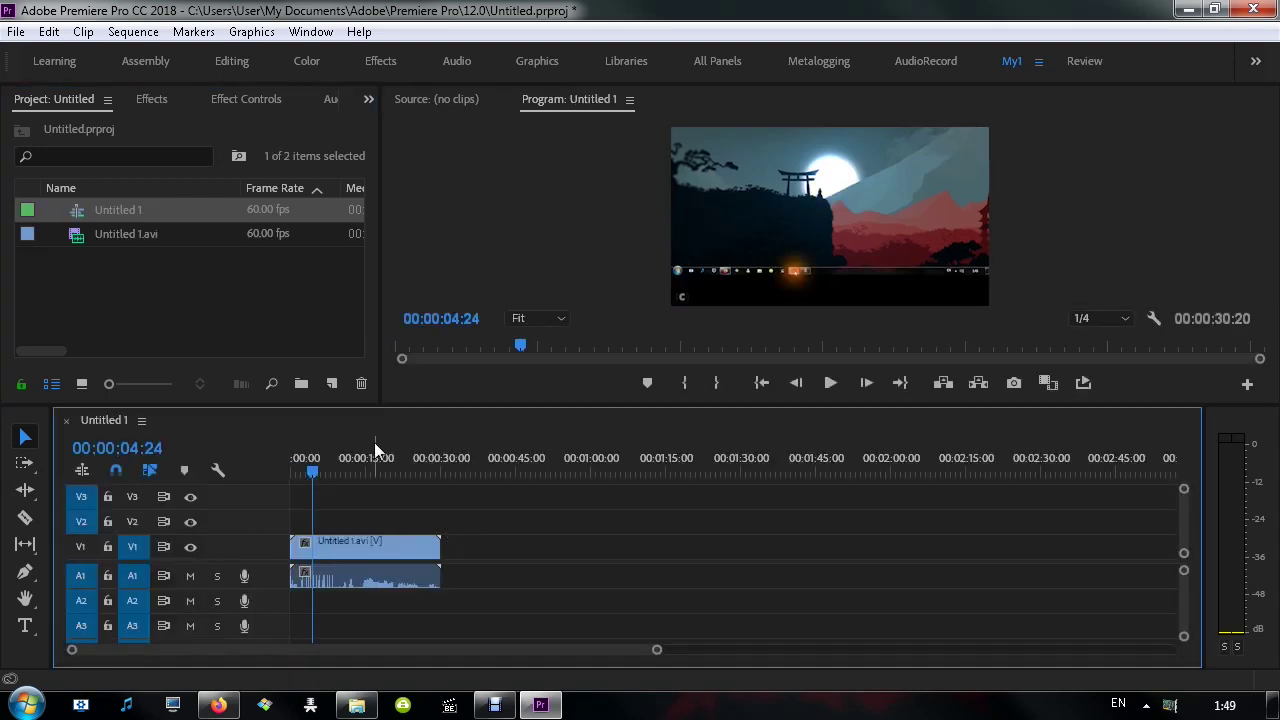
{"action": "left_click", "coordinate": [360, 548]}
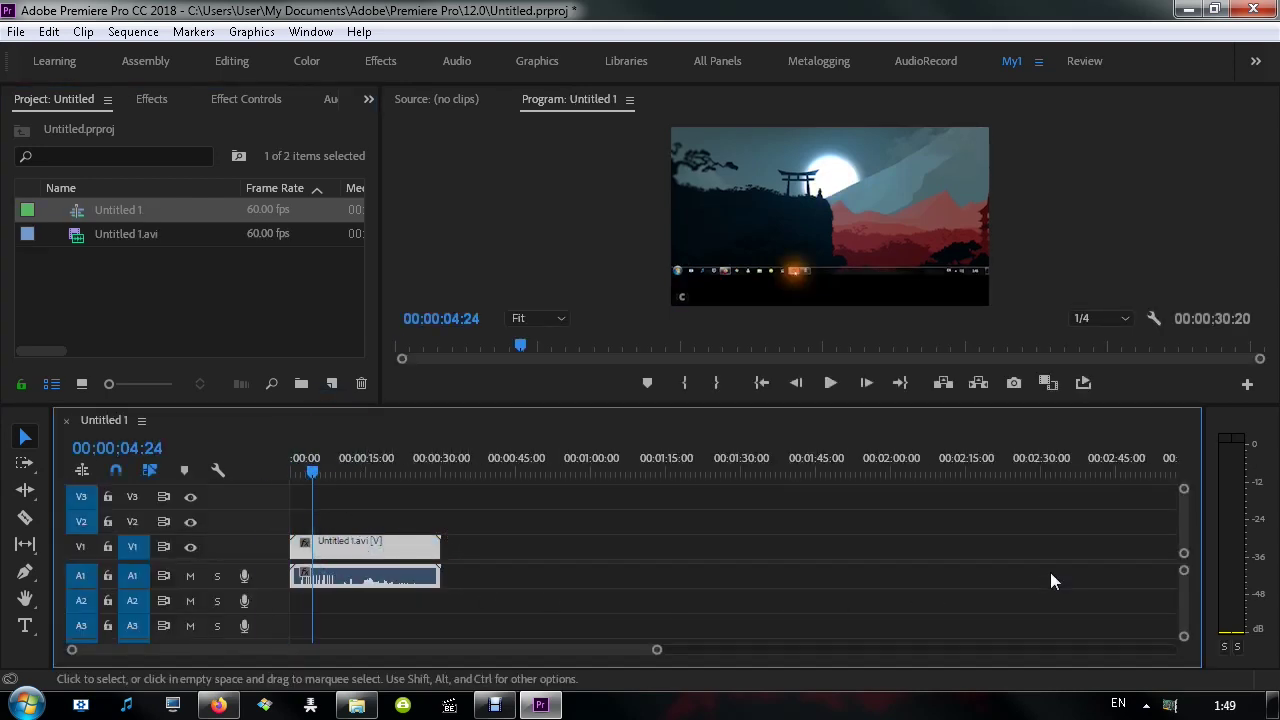
{"action": "left_click_drag", "start_coordinate": [654, 652], "coordinate": [391, 650]}
{"action": "left_click", "coordinate": [300, 455]}
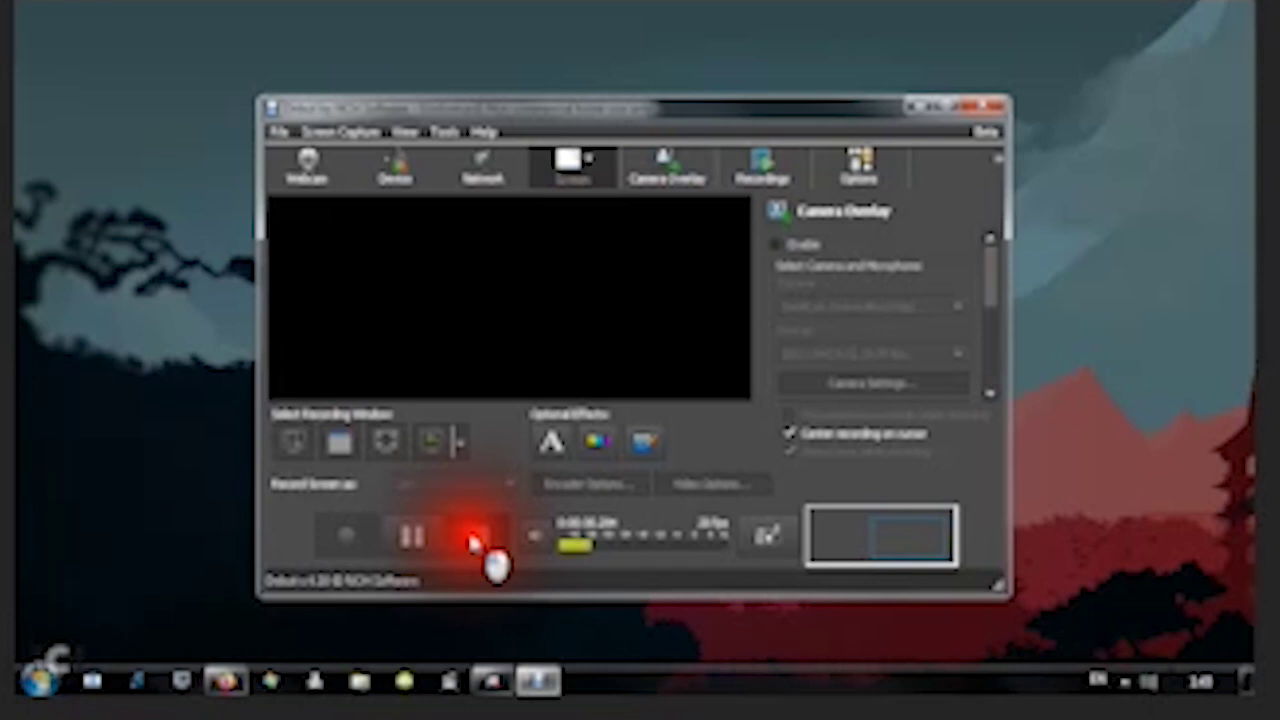
Stop playback and scrub the playhead to 00:00:14:50, then 00:00:20:52
{"action": "key", "text": "space"}
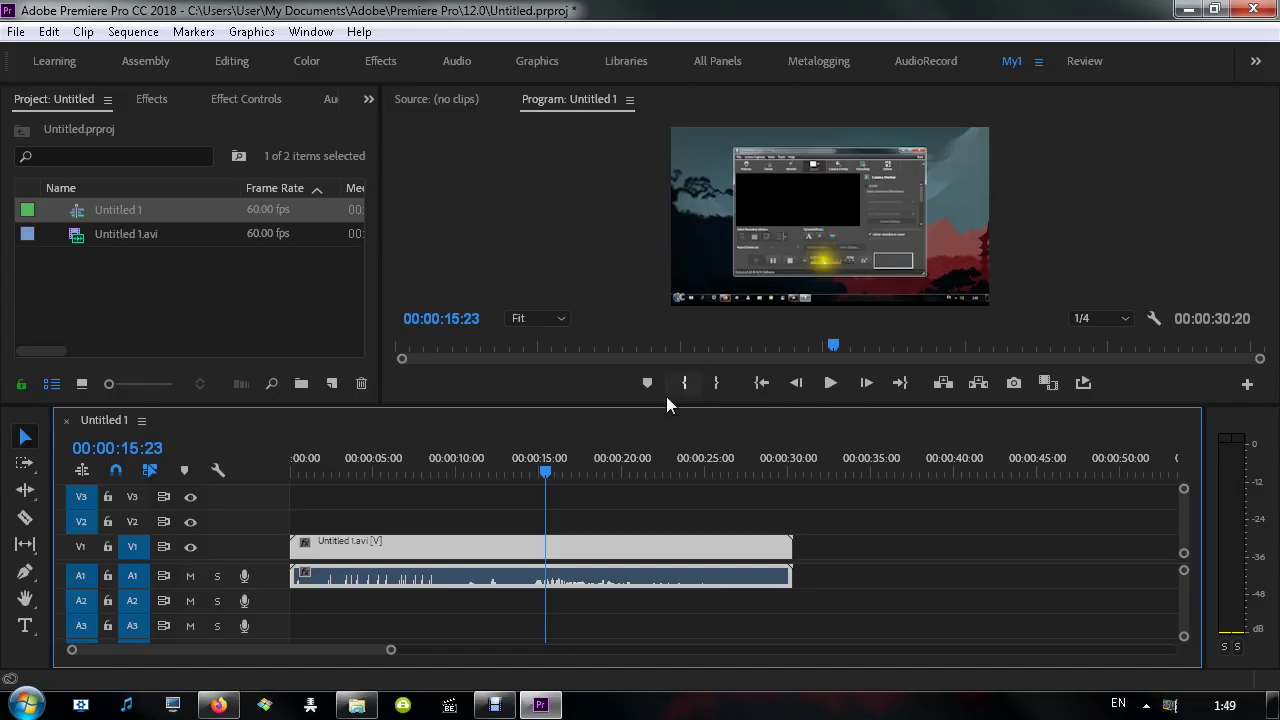
{"action": "left_click", "coordinate": [533, 470]}
{"action": "left_click_drag", "start_coordinate": [533, 470], "coordinate": [538, 470]}
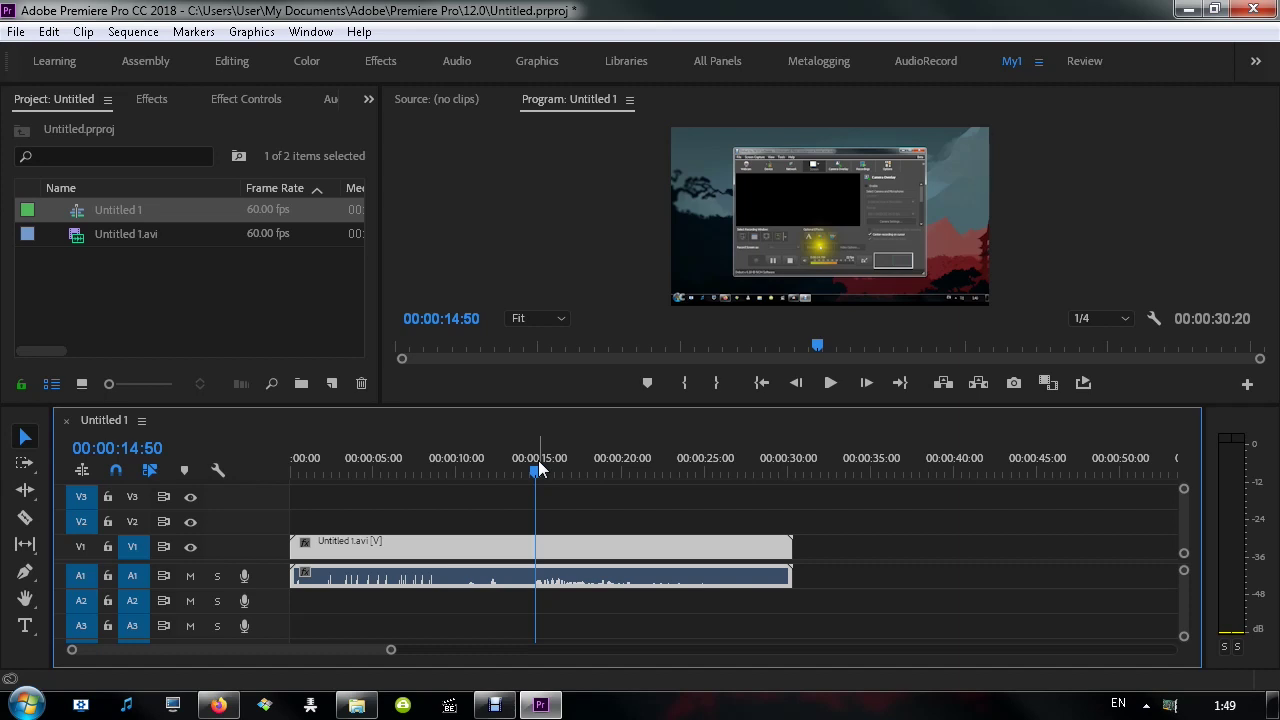
{"action": "left_click", "coordinate": [636, 464]}
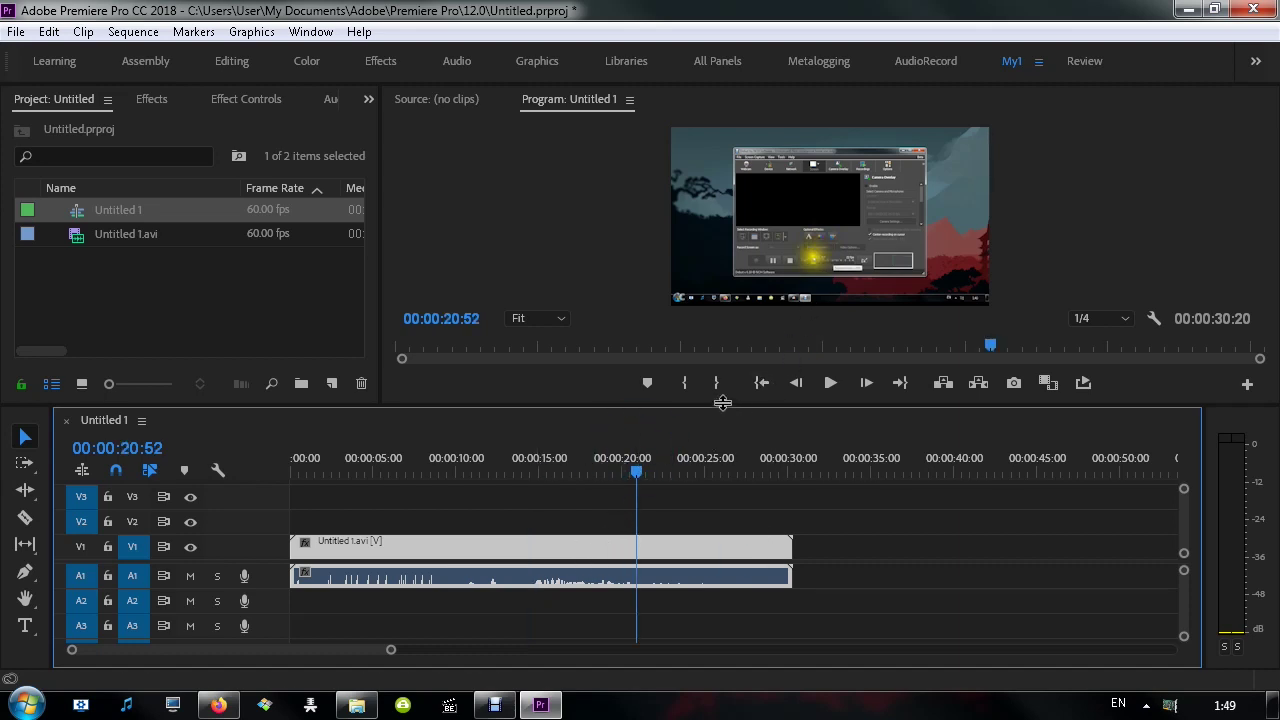
In the Review workspace, play the clip to 00:00:06:43 and set playback resolution to Full
{"action": "left_click", "coordinate": [1080, 60]}
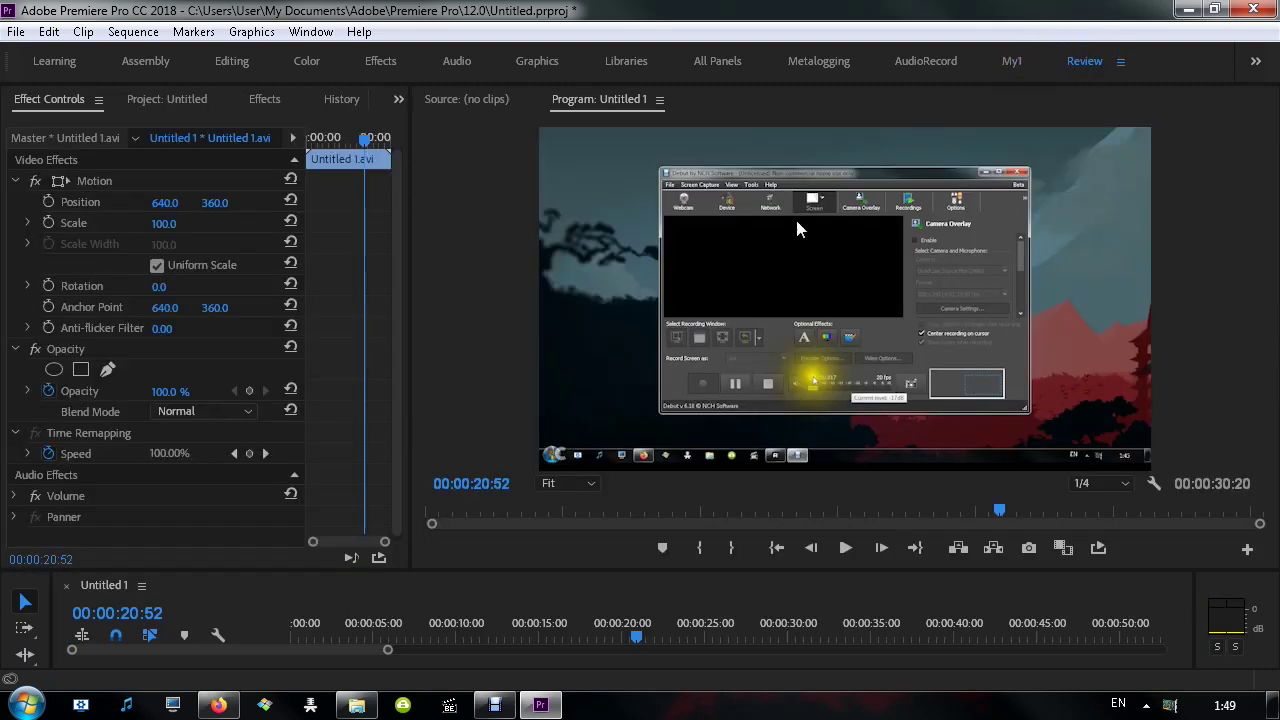
{"action": "left_click", "coordinate": [508, 518]}
{"action": "left_click", "coordinate": [845, 548]}
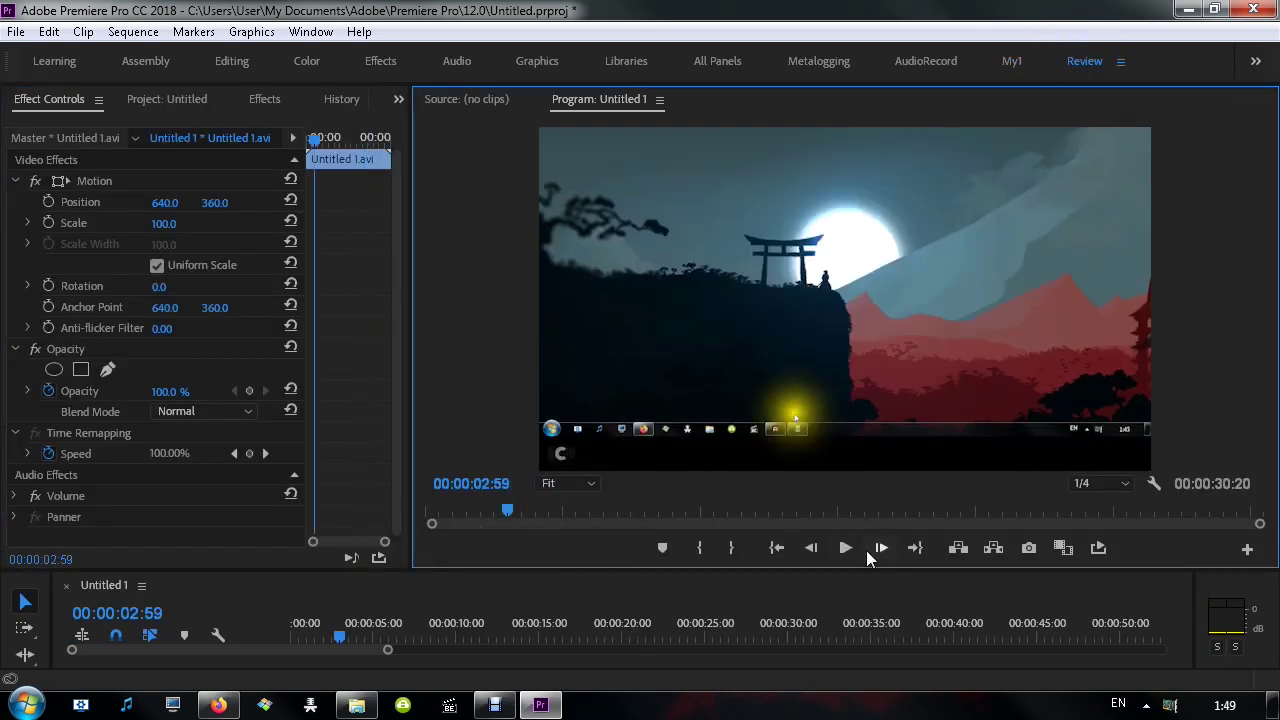
{"action": "left_click", "coordinate": [848, 548]}
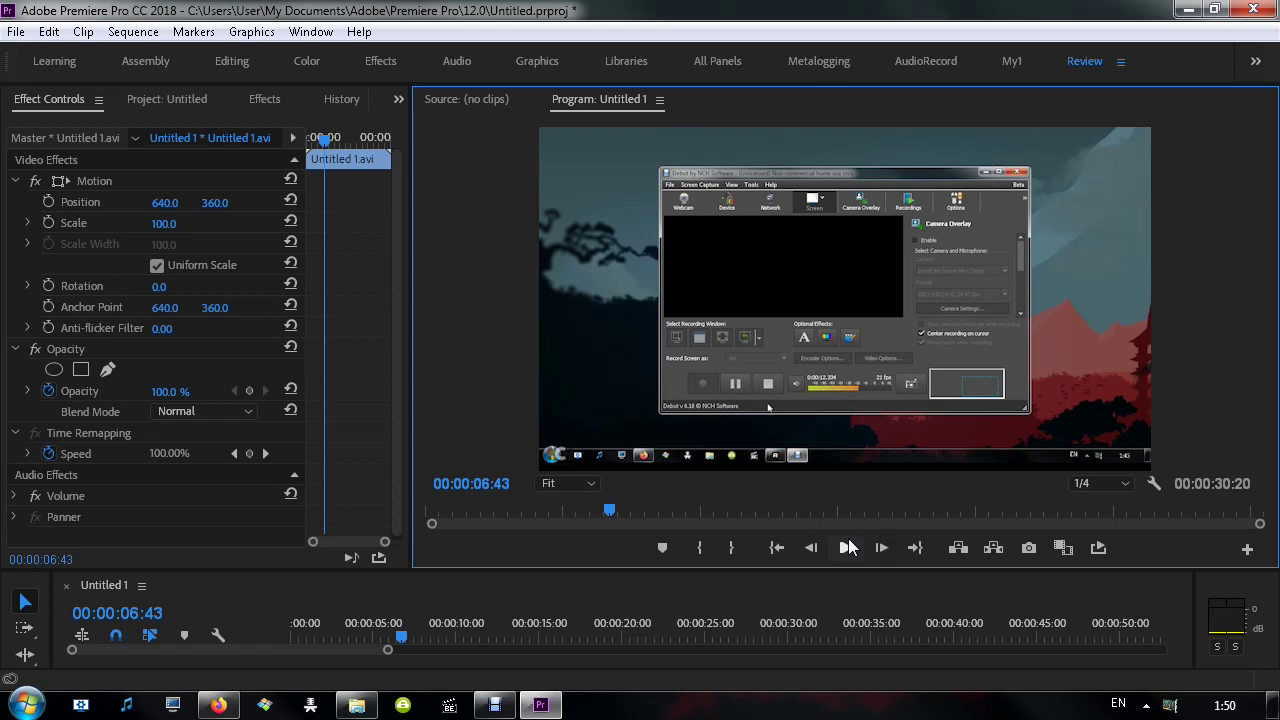
{"action": "left_click", "coordinate": [1096, 483]}
{"action": "left_click", "coordinate": [1085, 500]}
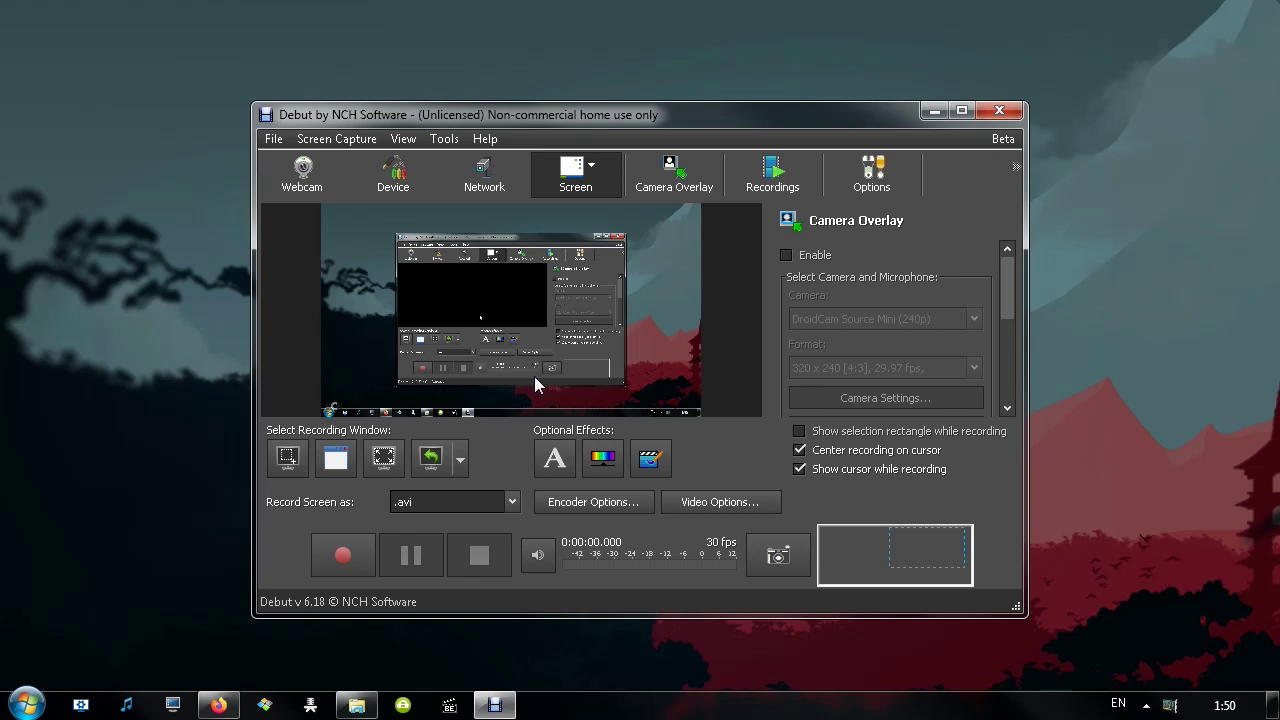
Try the Network capture source and set screen recordings to save as .mp4
{"action": "left_click", "coordinate": [630, 318]}
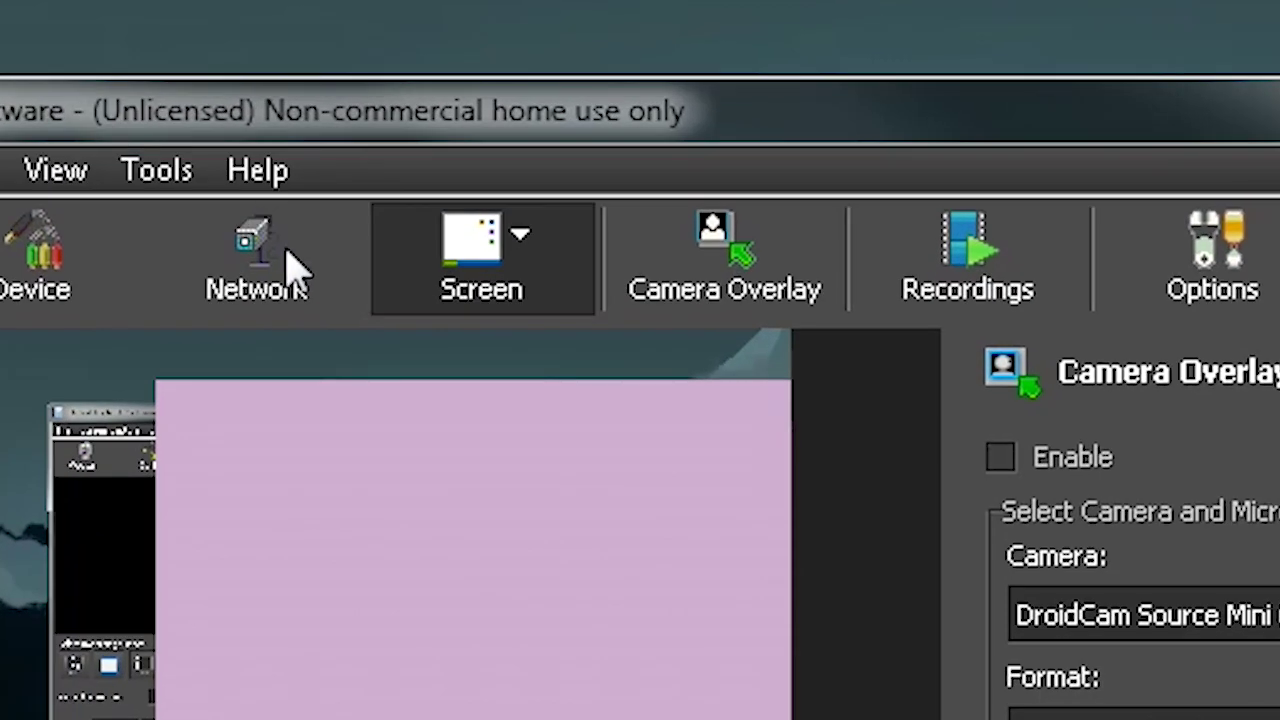
{"action": "left_click", "coordinate": [296, 268]}
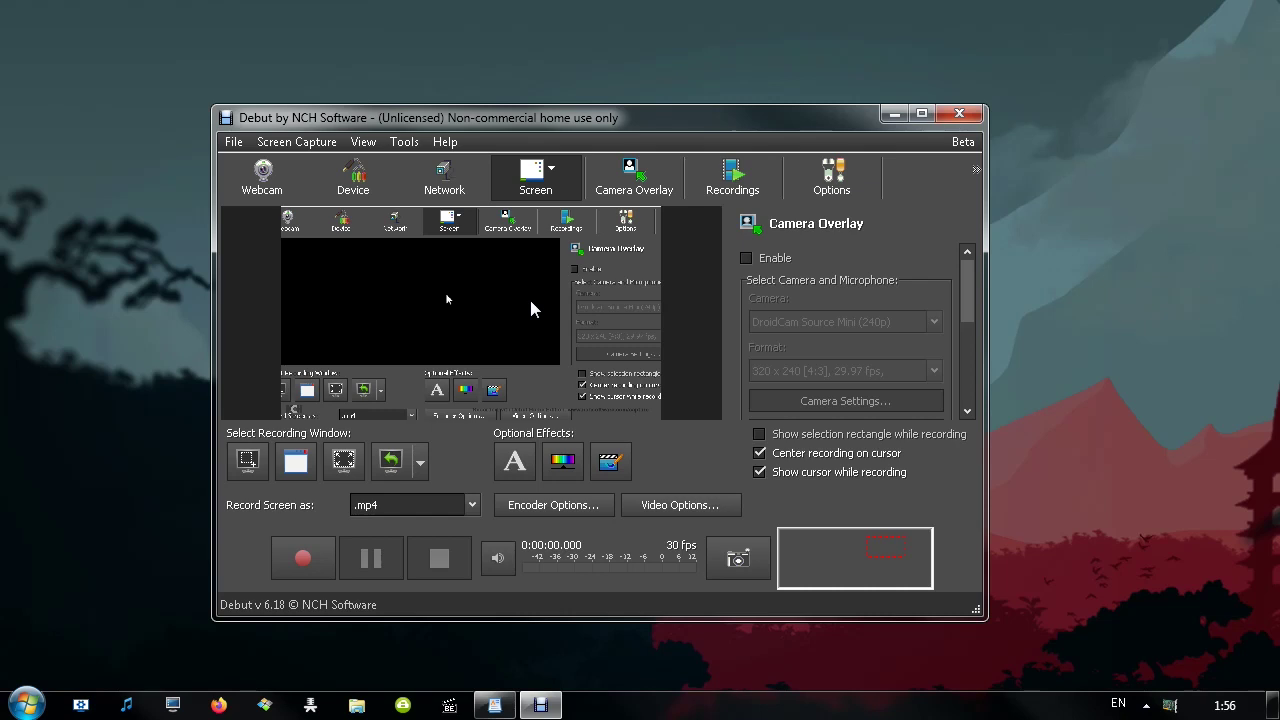
Select %autonumber% in the output file name format, leave it unchanged, and confirm with OK
{"action": "left_click", "coordinate": [527, 307]}
{"action": "left_click", "coordinate": [519, 297]}
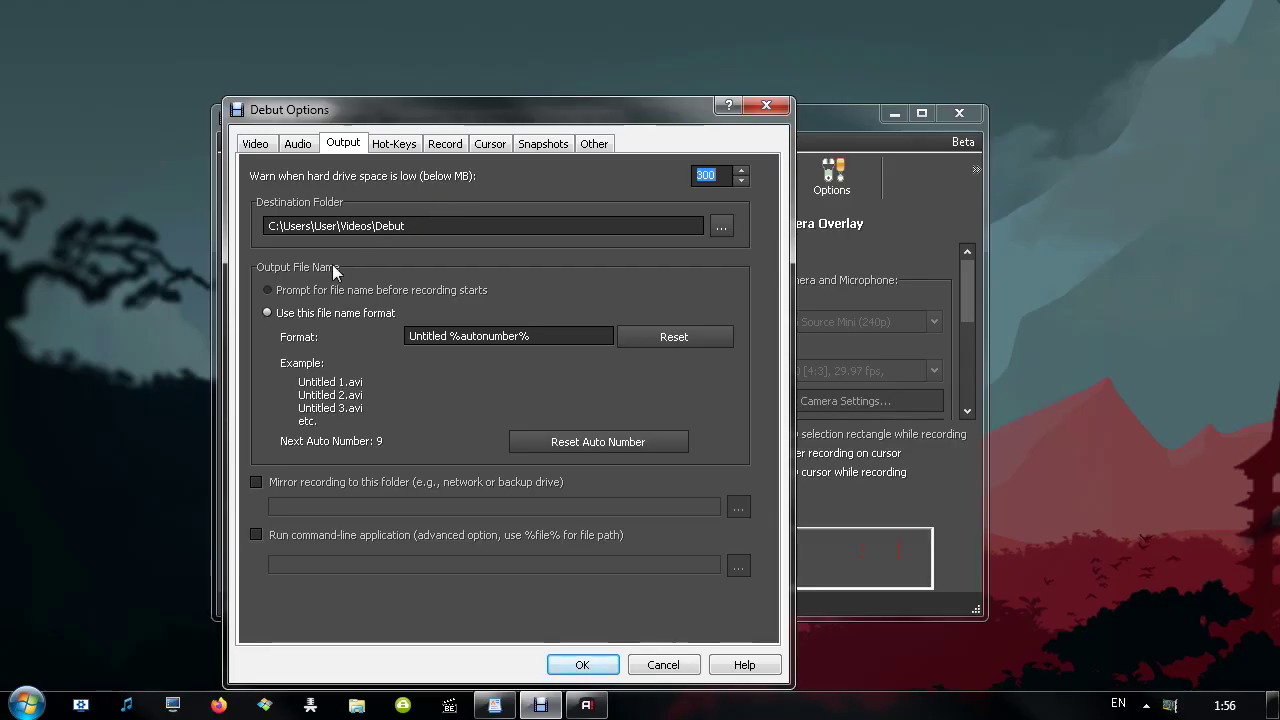
{"action": "left_click_drag", "start_coordinate": [535, 336], "coordinate": [372, 336]}
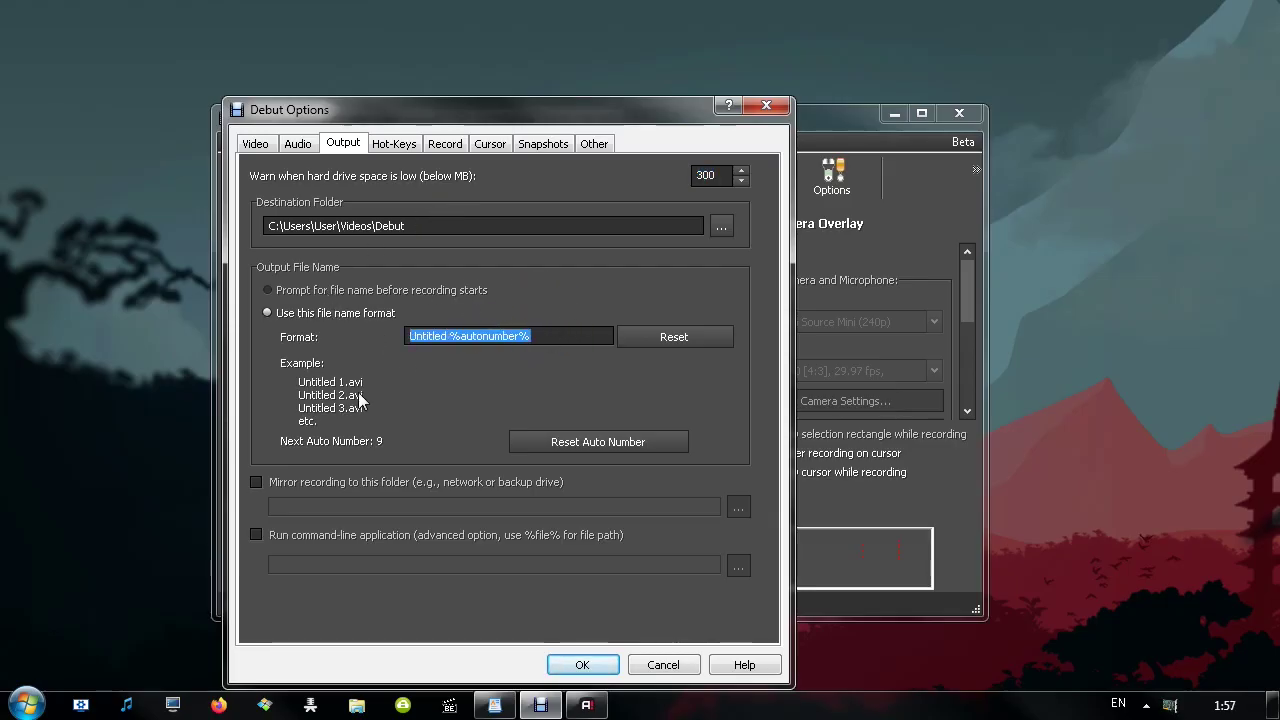
{"action": "left_click", "coordinate": [561, 336]}
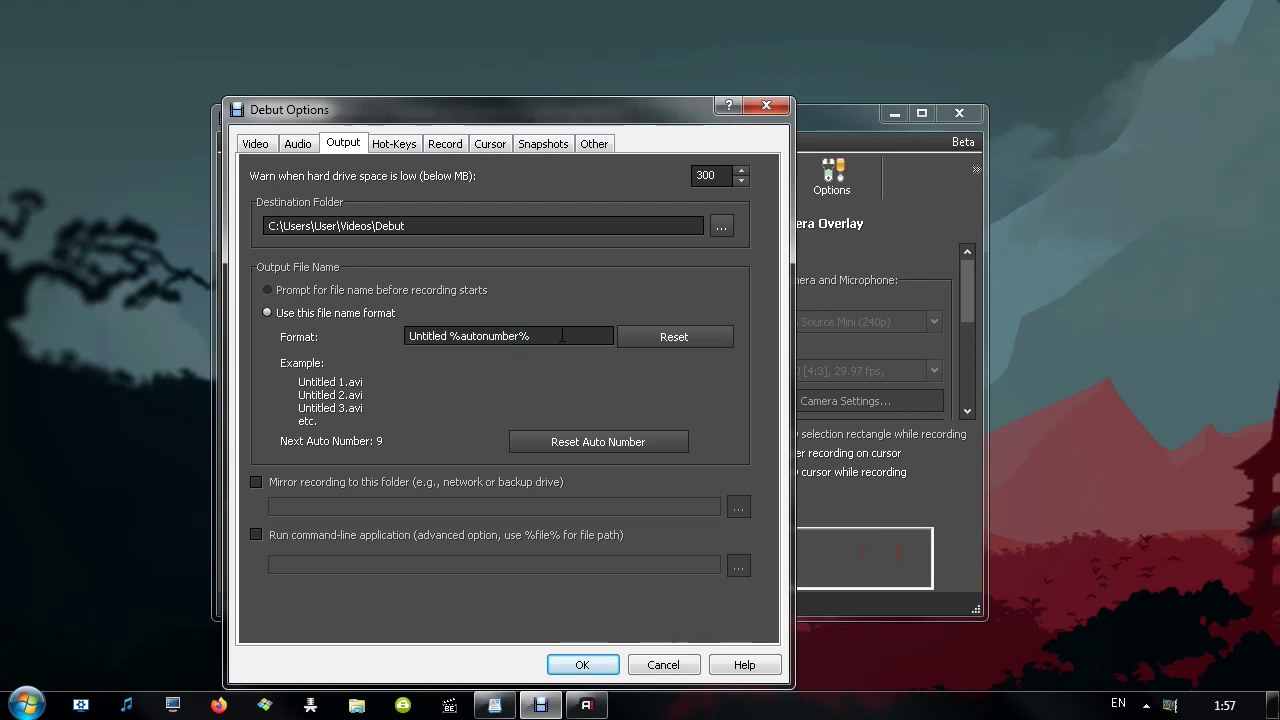
{"action": "left_click_drag", "start_coordinate": [561, 336], "coordinate": [453, 336]}
{"action": "left_click", "coordinate": [530, 327]}
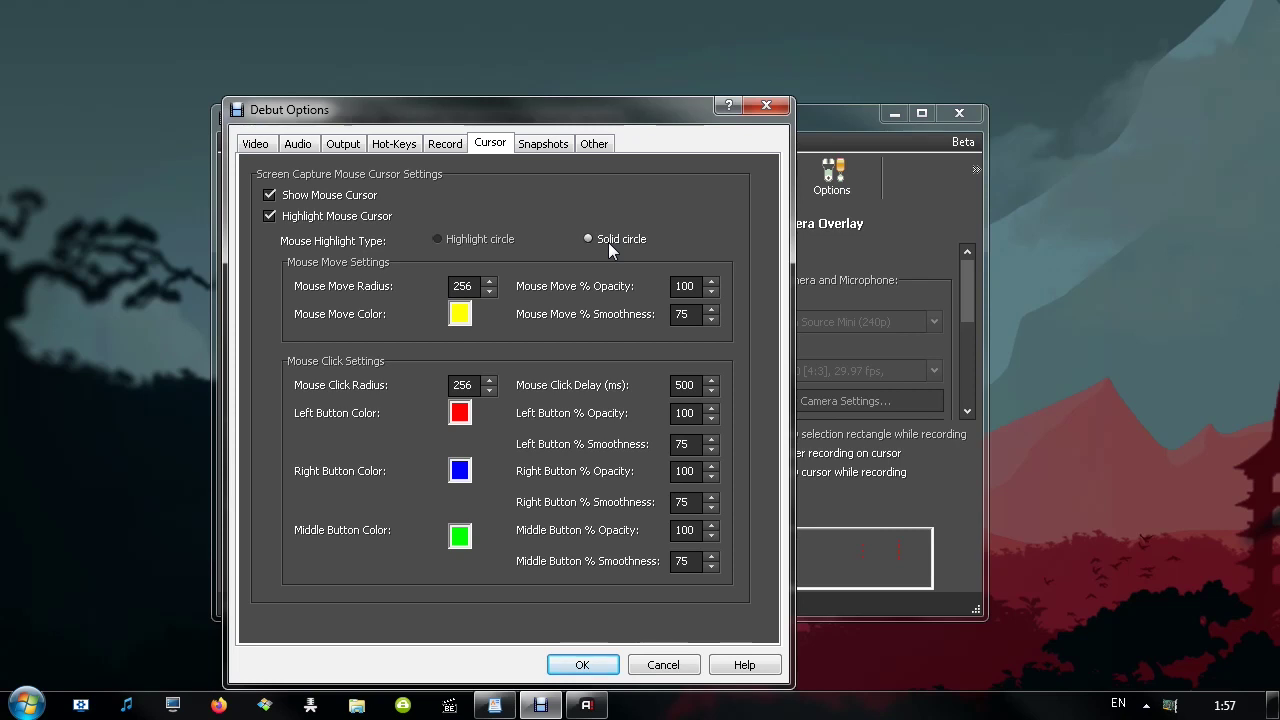
{"action": "left_click", "coordinate": [576, 668]}
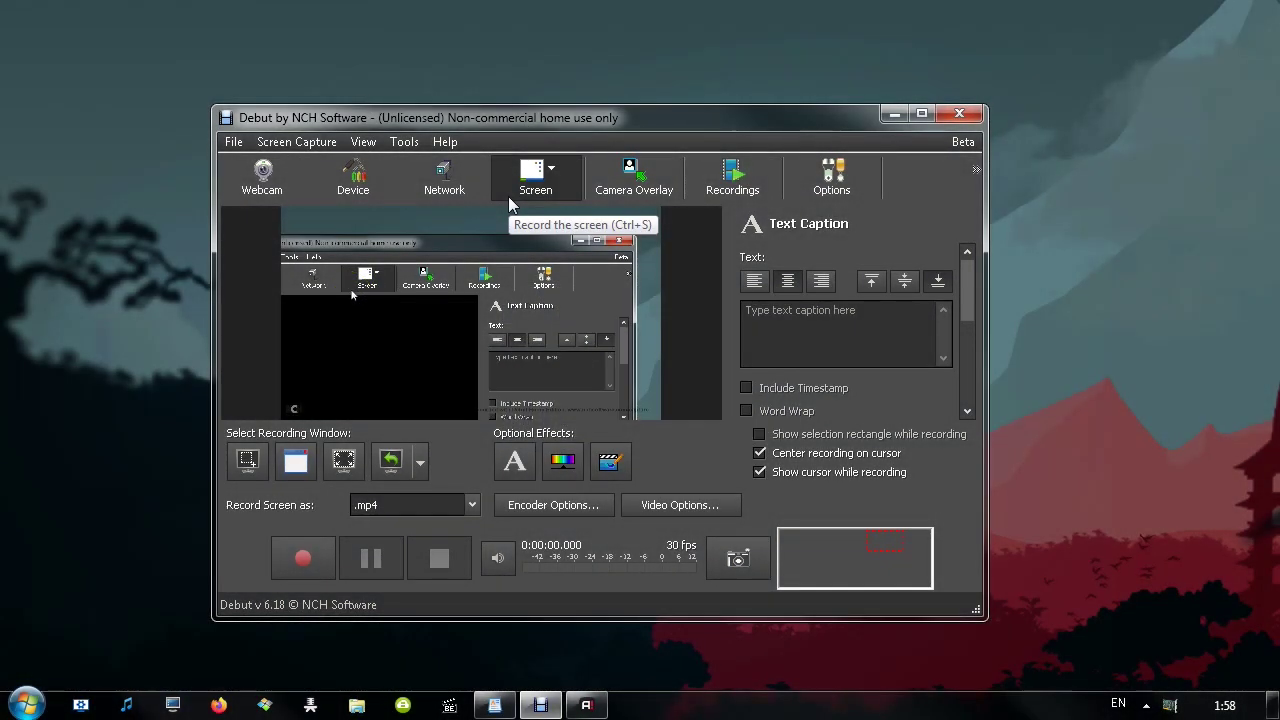
{"action": "left_click", "coordinate": [233, 142]}
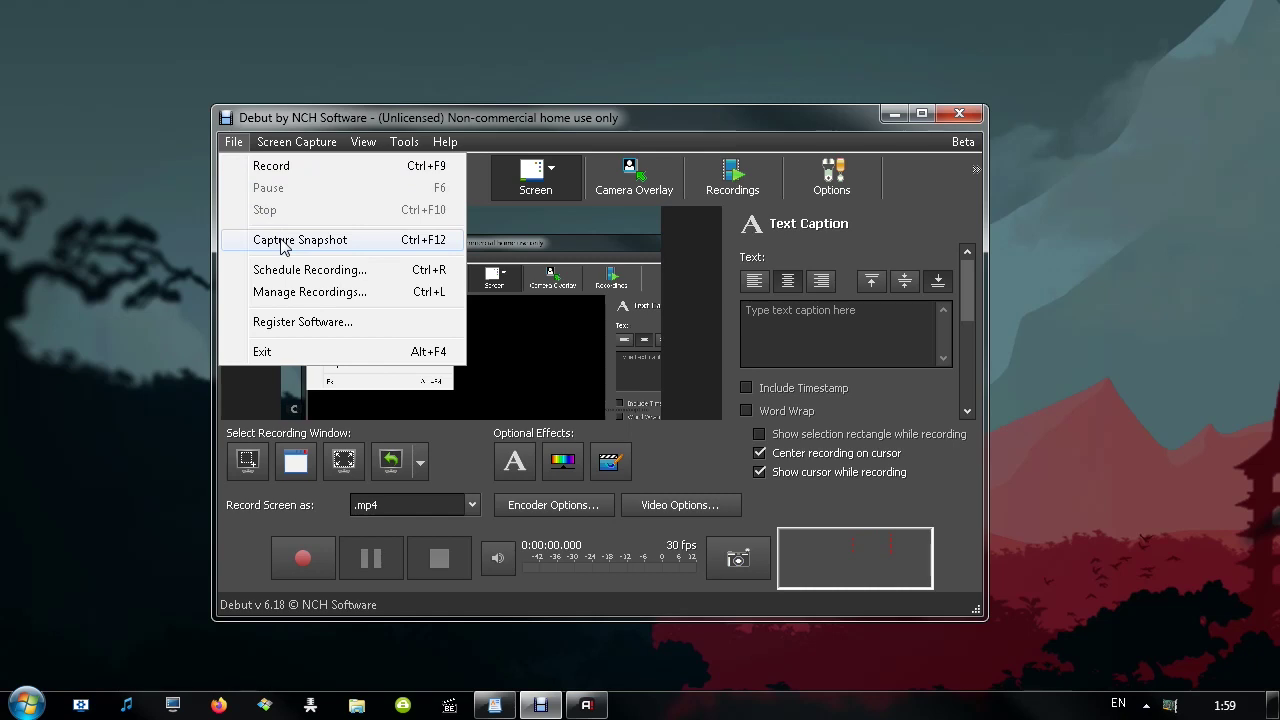
{"action": "left_click", "coordinate": [397, 122]}
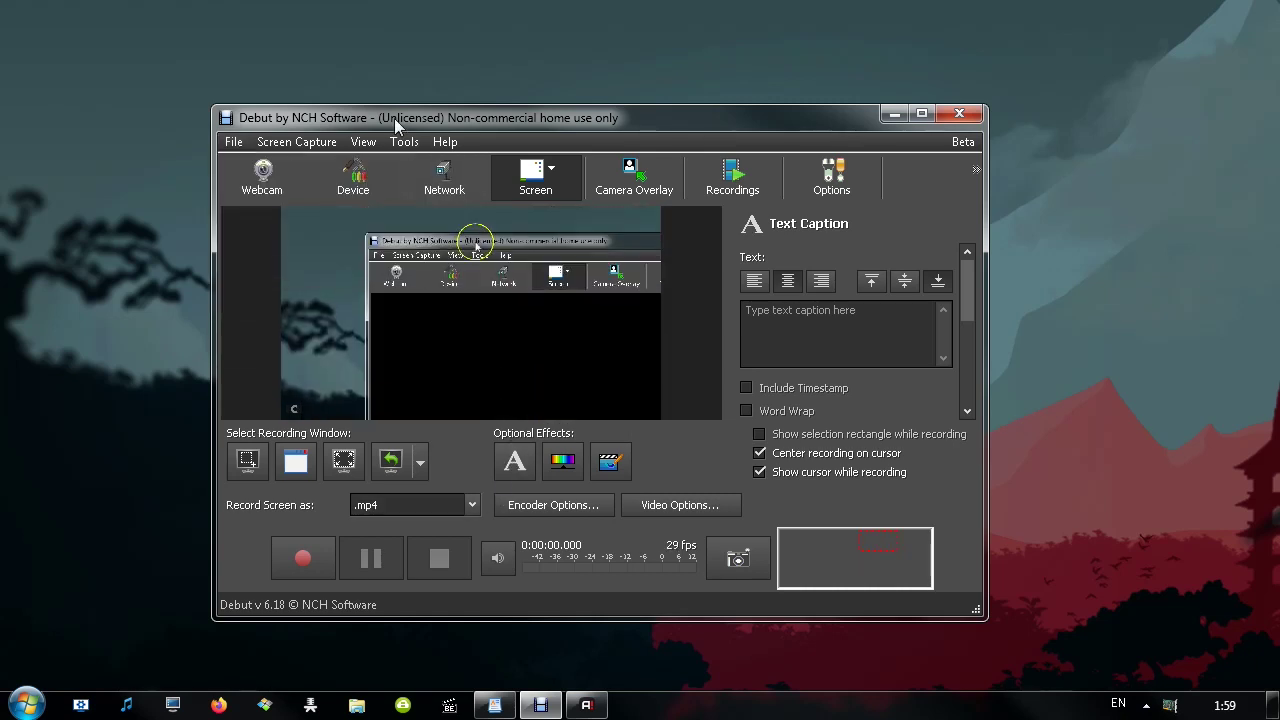
{"action": "left_click", "coordinate": [404, 141]}
{"action": "left_click", "coordinate": [400, 163]}
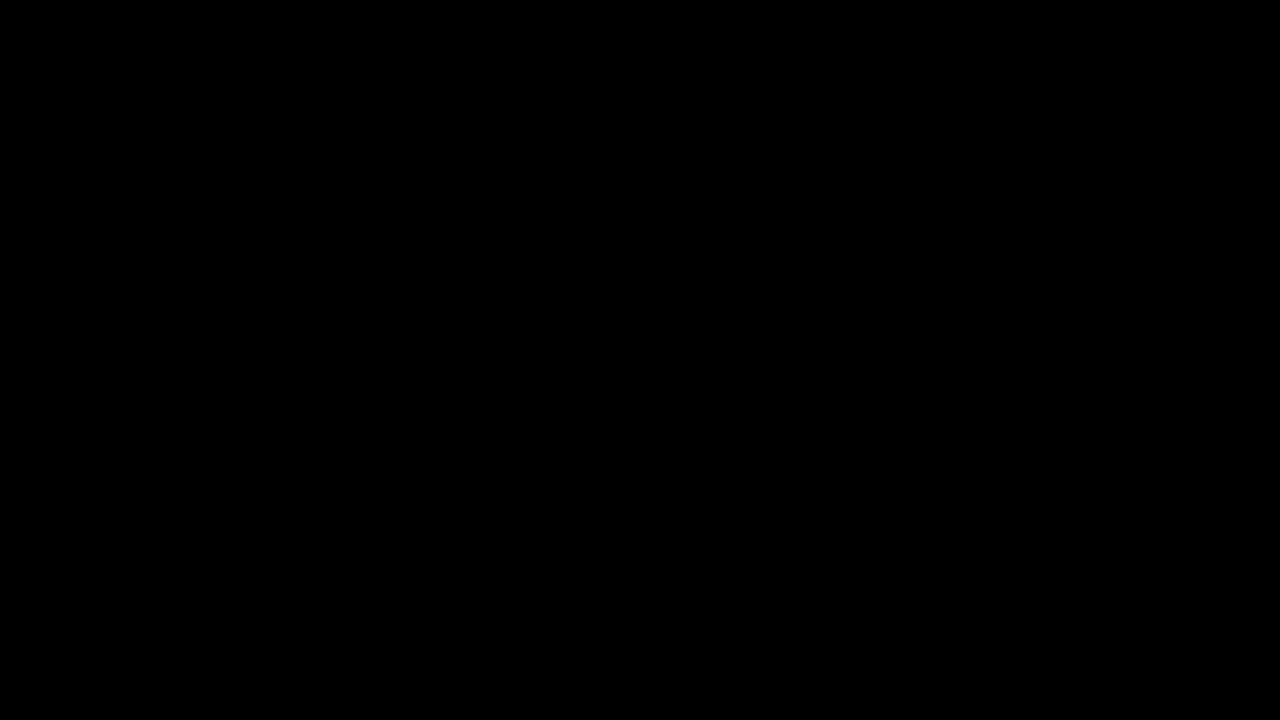
{"action": "left_click", "coordinate": [404, 141]}
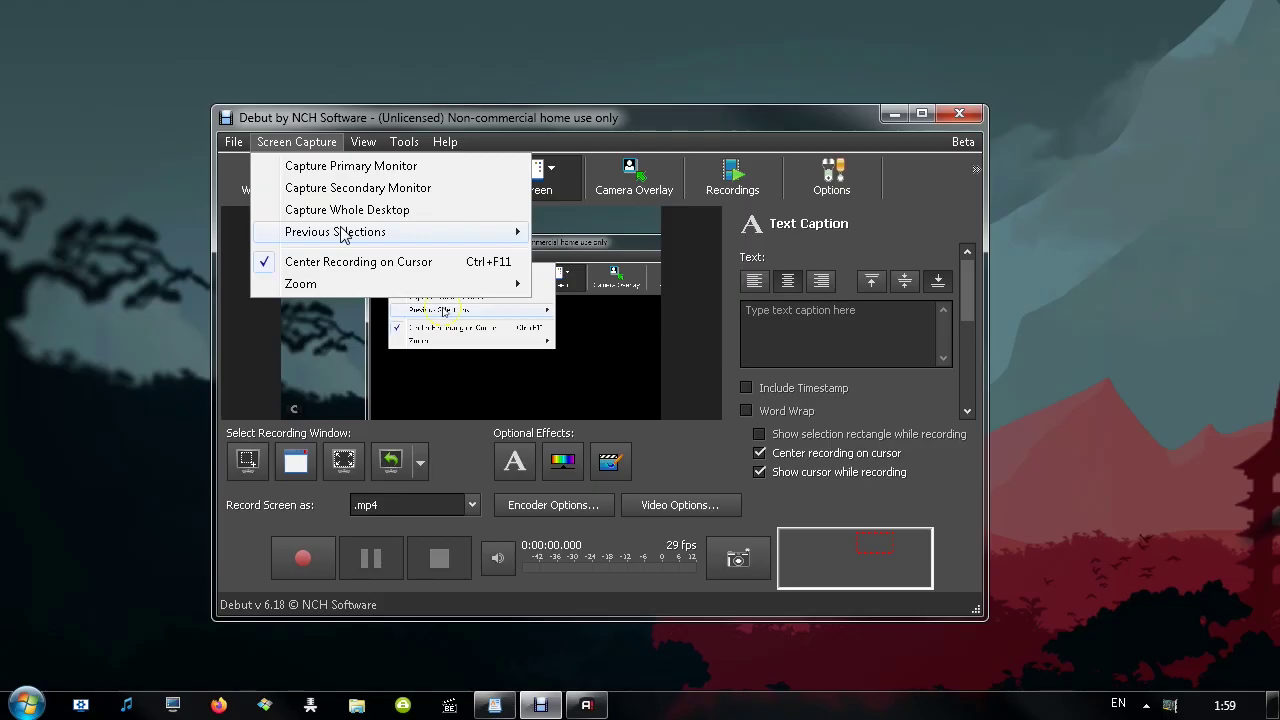
{"action": "mouse_move", "coordinate": [343, 233]}
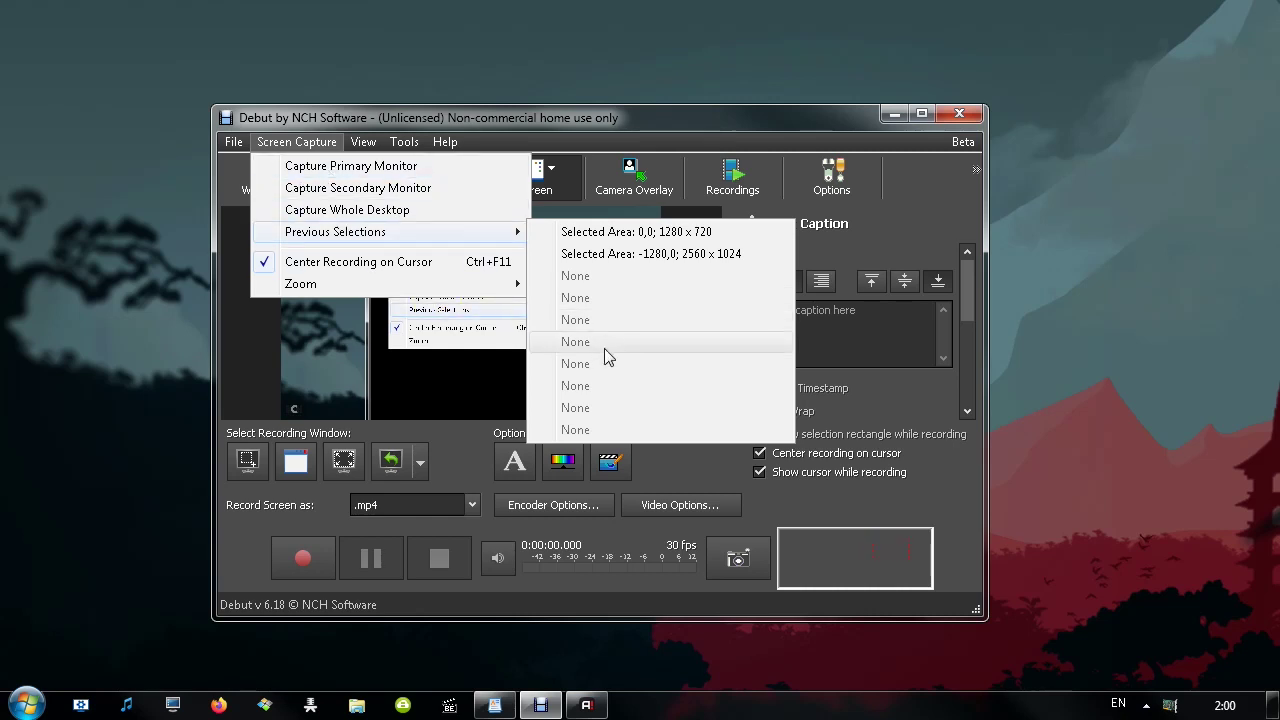
{"action": "left_click", "coordinate": [316, 224]}
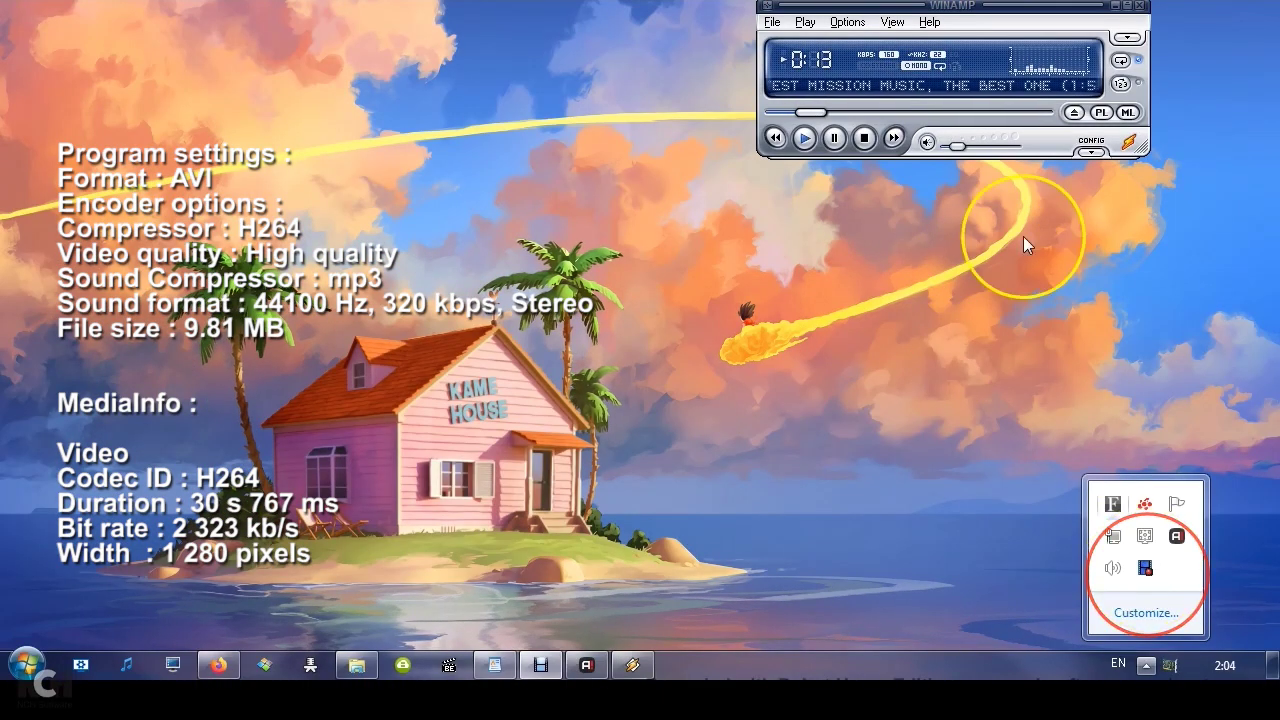
Dismiss Winamp's help options and lower the music volume slightly
{"action": "left_click", "coordinate": [926, 63]}
{"action": "left_click", "coordinate": [900, 390]}
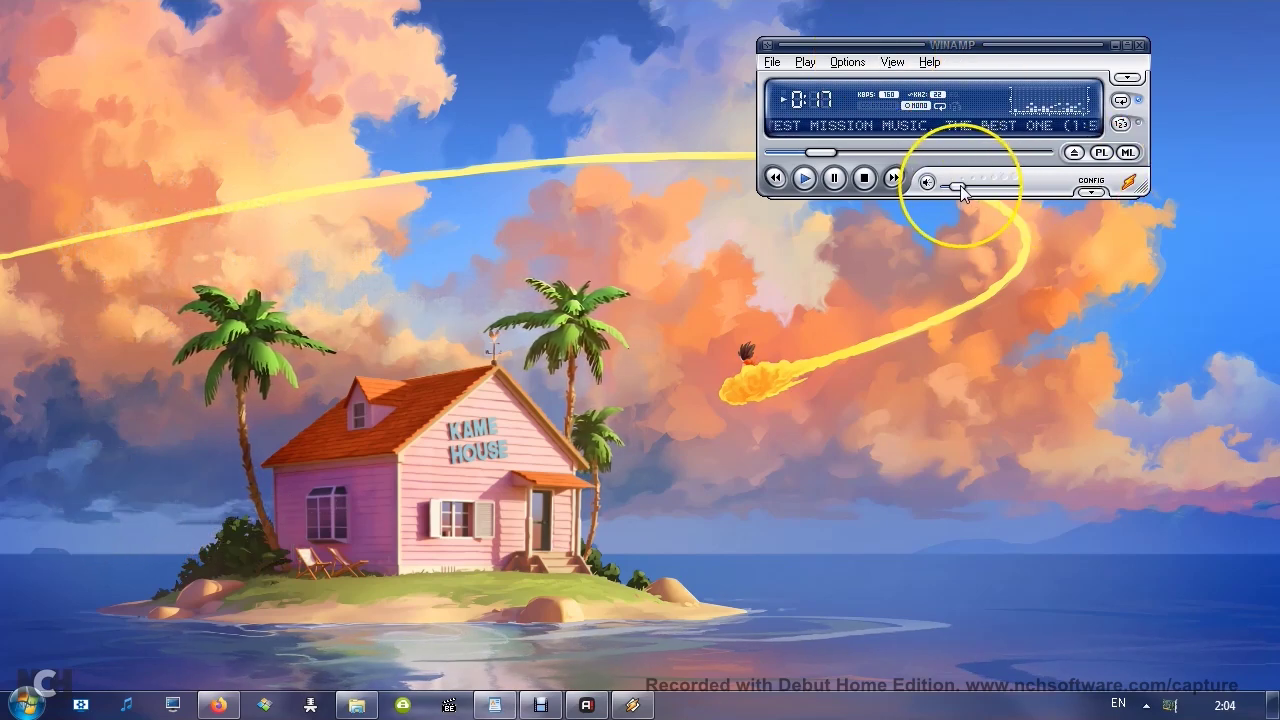
{"action": "left_click_drag", "start_coordinate": [959, 188], "coordinate": [948, 189]}
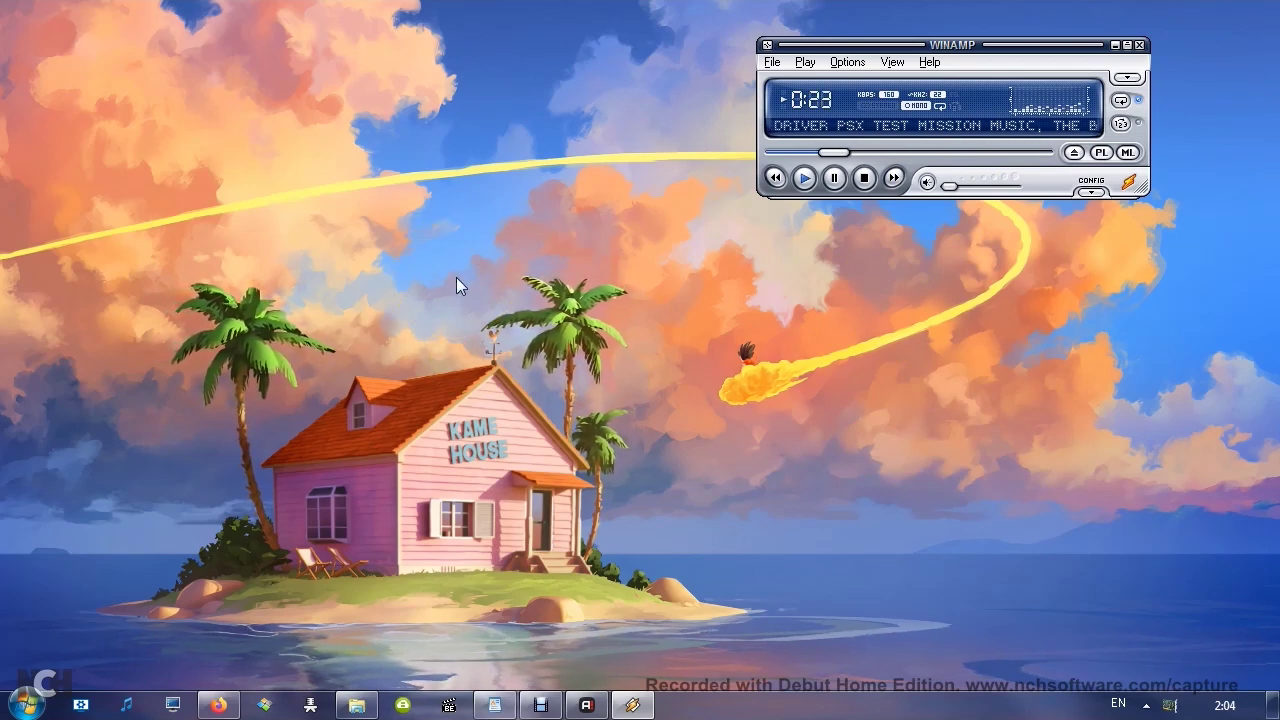
Click around the desktop wallpaper to demonstrate click highlighting
{"action": "left_click", "coordinate": [589, 404]}
{"action": "left_click", "coordinate": [286, 252]}
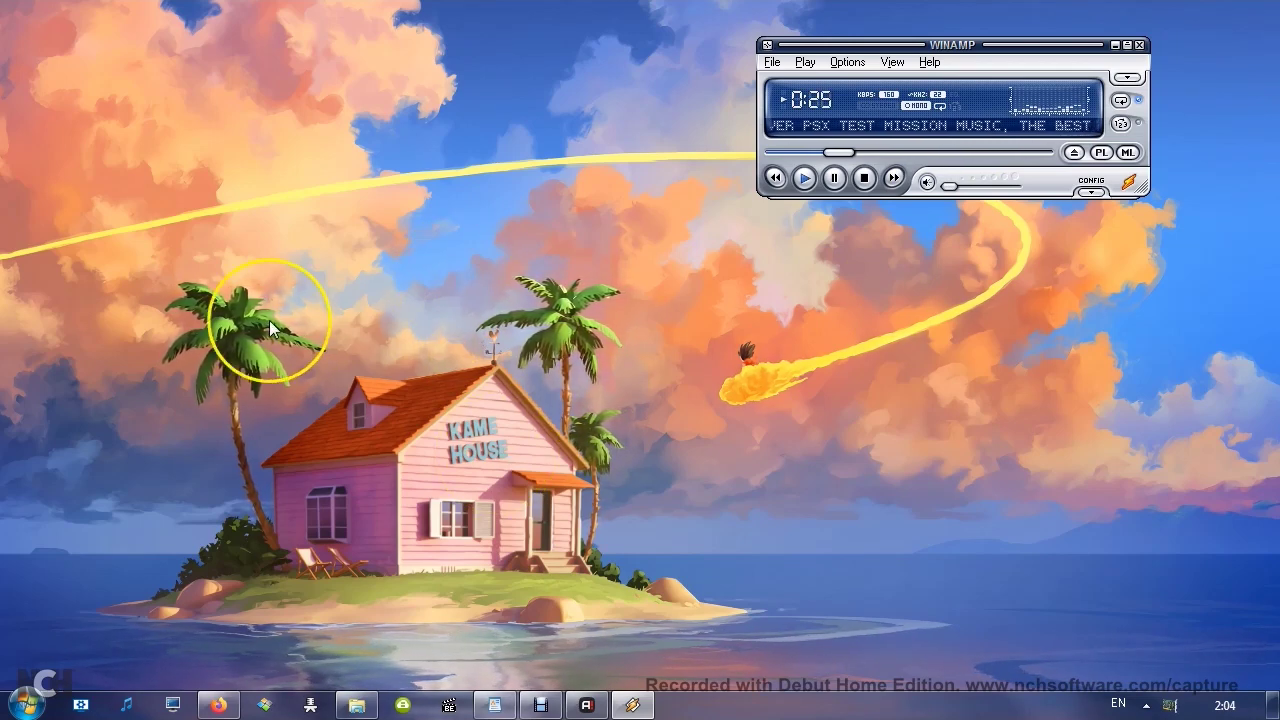
{"action": "left_click", "coordinate": [233, 333]}
{"action": "left_click", "coordinate": [625, 488]}
{"action": "left_click", "coordinate": [660, 418]}
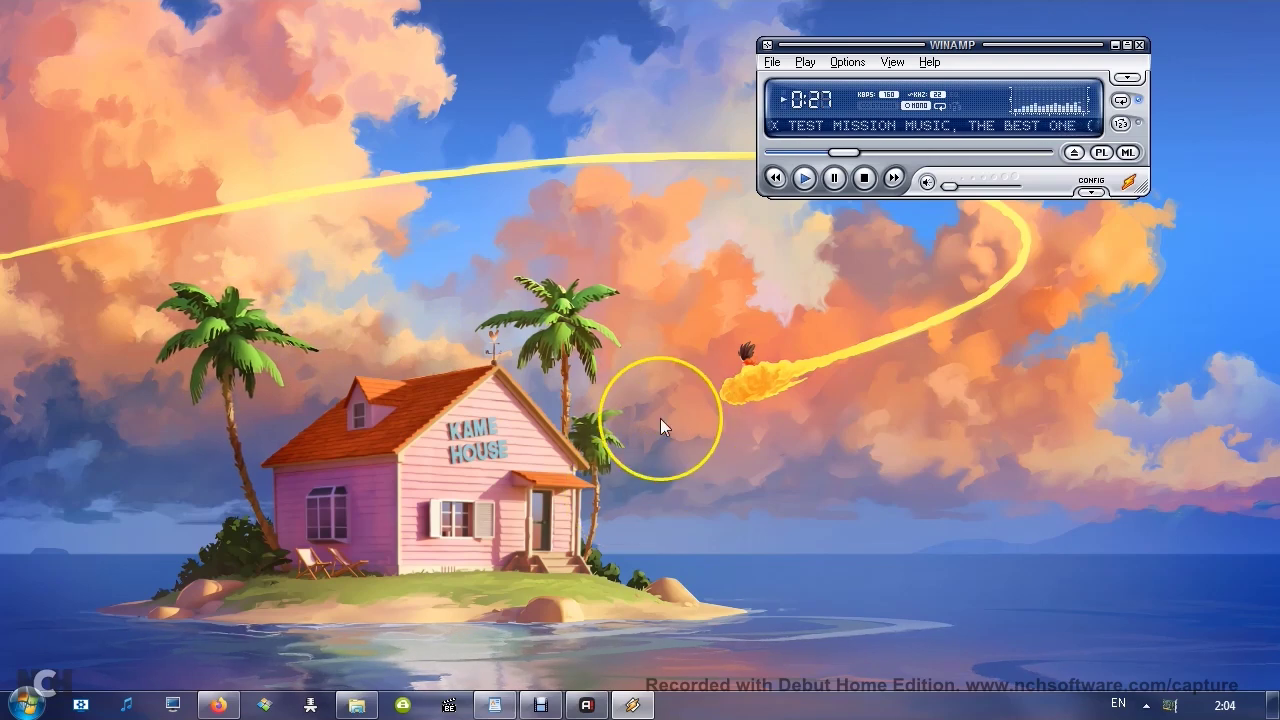
{"action": "left_click", "coordinate": [460, 318]}
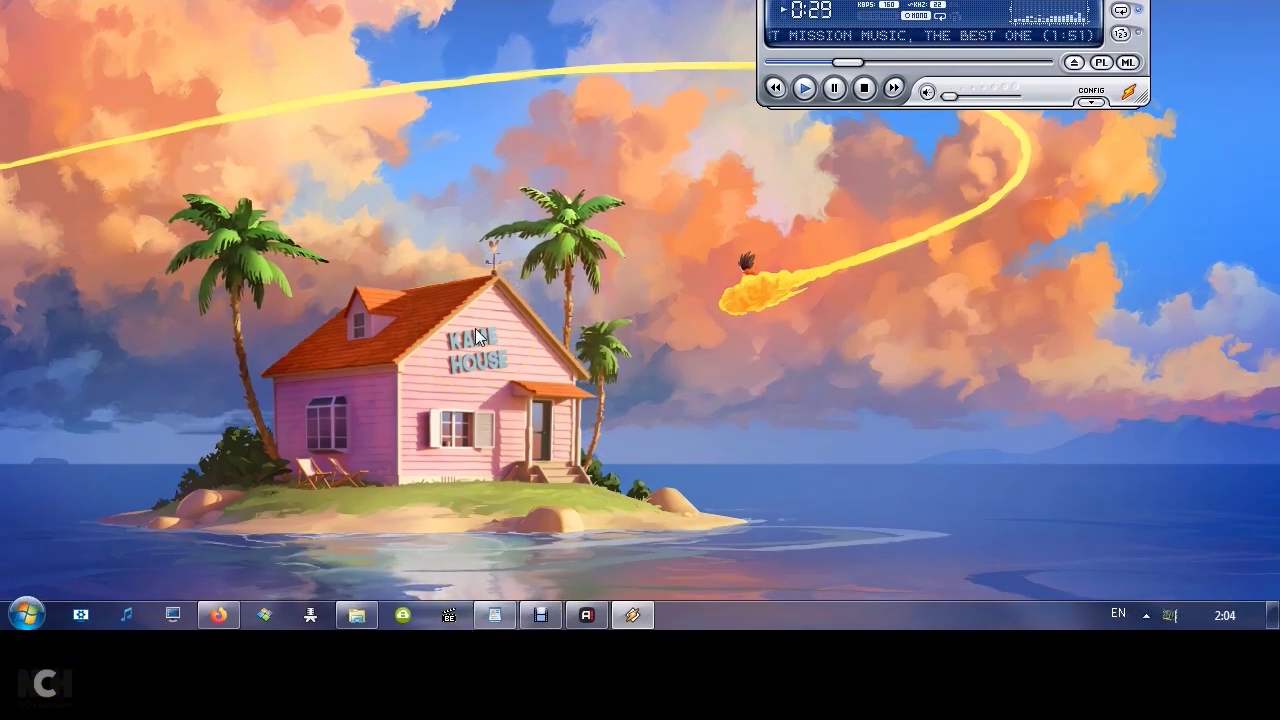
{"action": "left_click", "coordinate": [717, 329]}
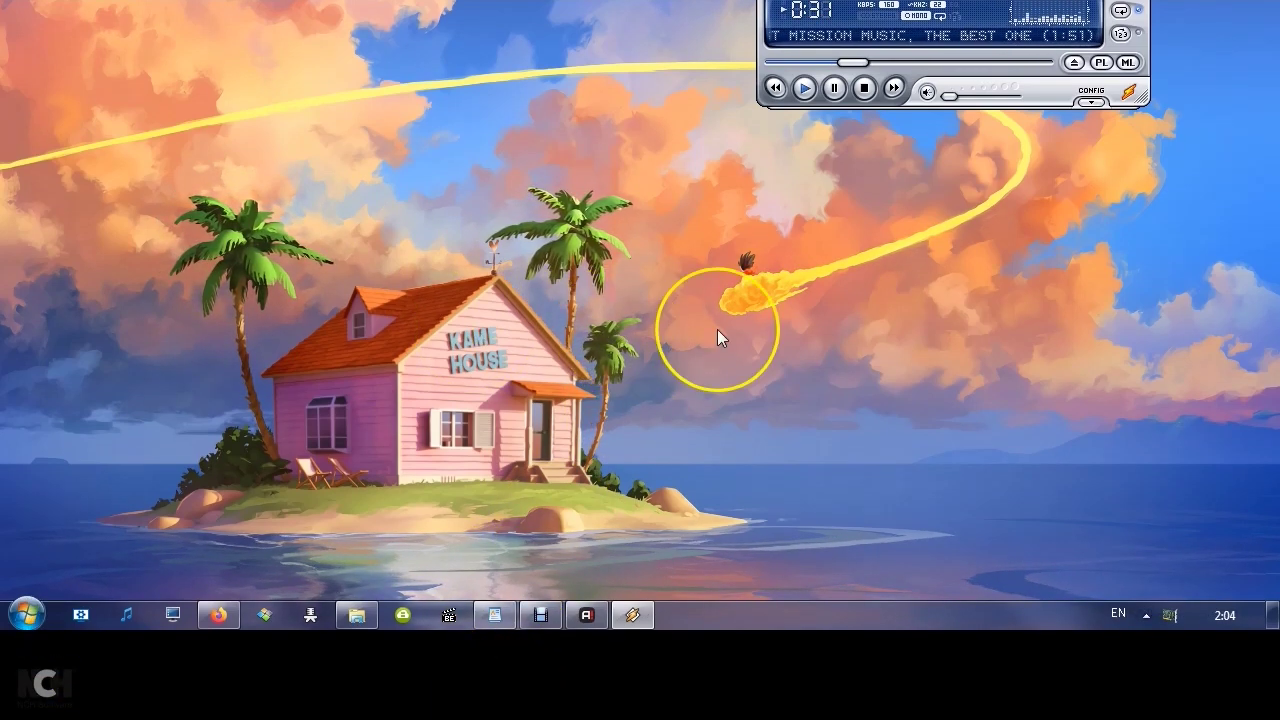
{"action": "left_click", "coordinate": [820, 256]}
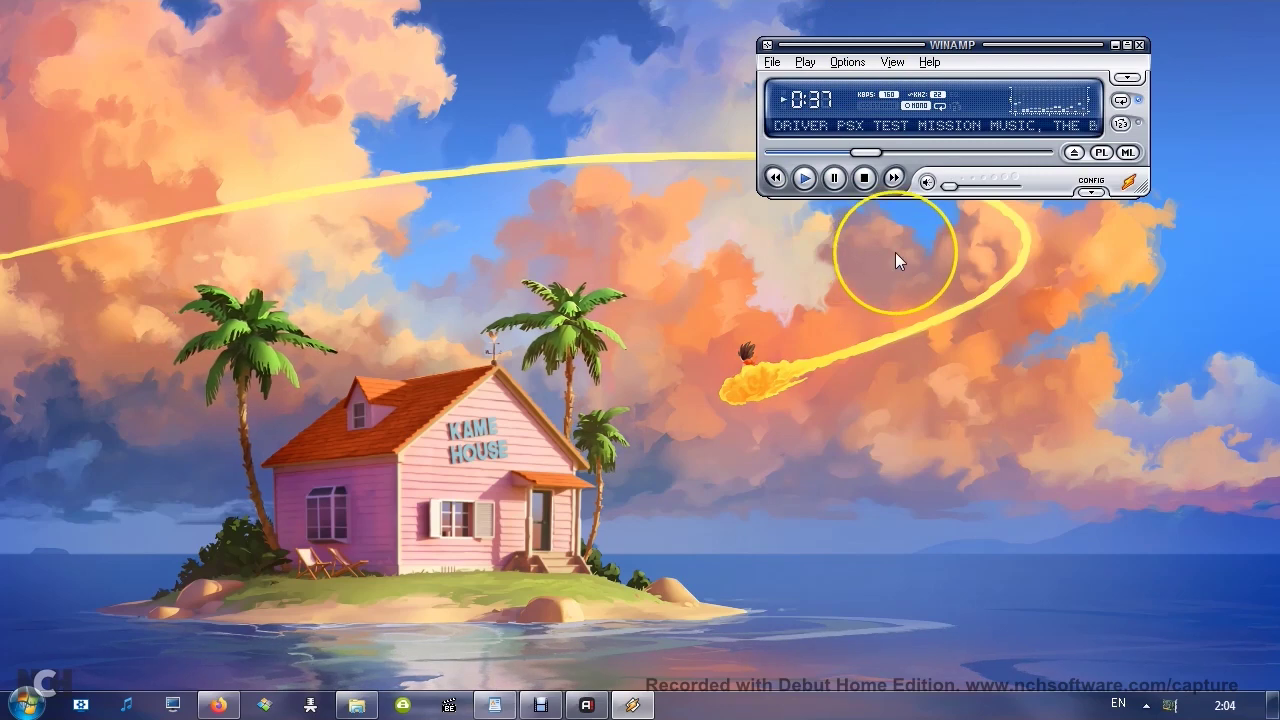
{"action": "left_click", "coordinate": [609, 237]}
{"action": "left_click", "coordinate": [720, 337]}
{"action": "left_click", "coordinate": [486, 228]}
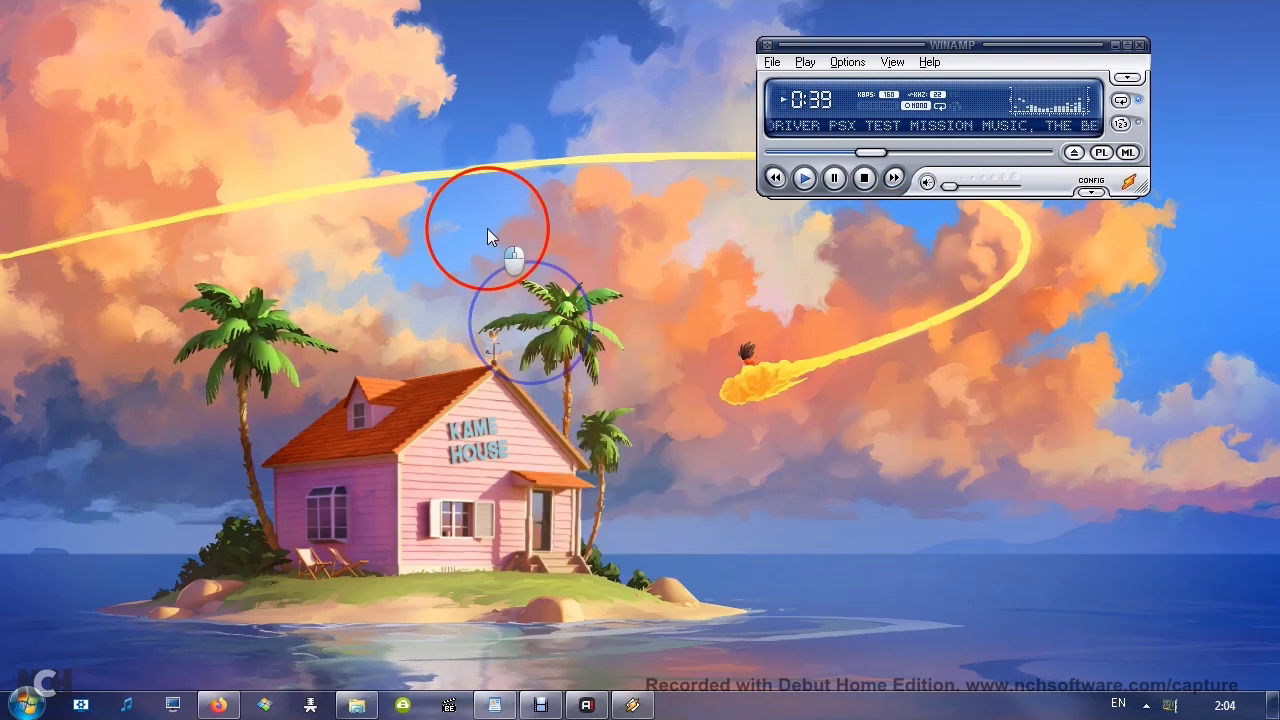
{"action": "left_click", "coordinate": [358, 327]}
{"action": "left_click", "coordinate": [558, 213]}
{"action": "left_click", "coordinate": [680, 366]}
{"action": "left_click", "coordinate": [814, 340]}
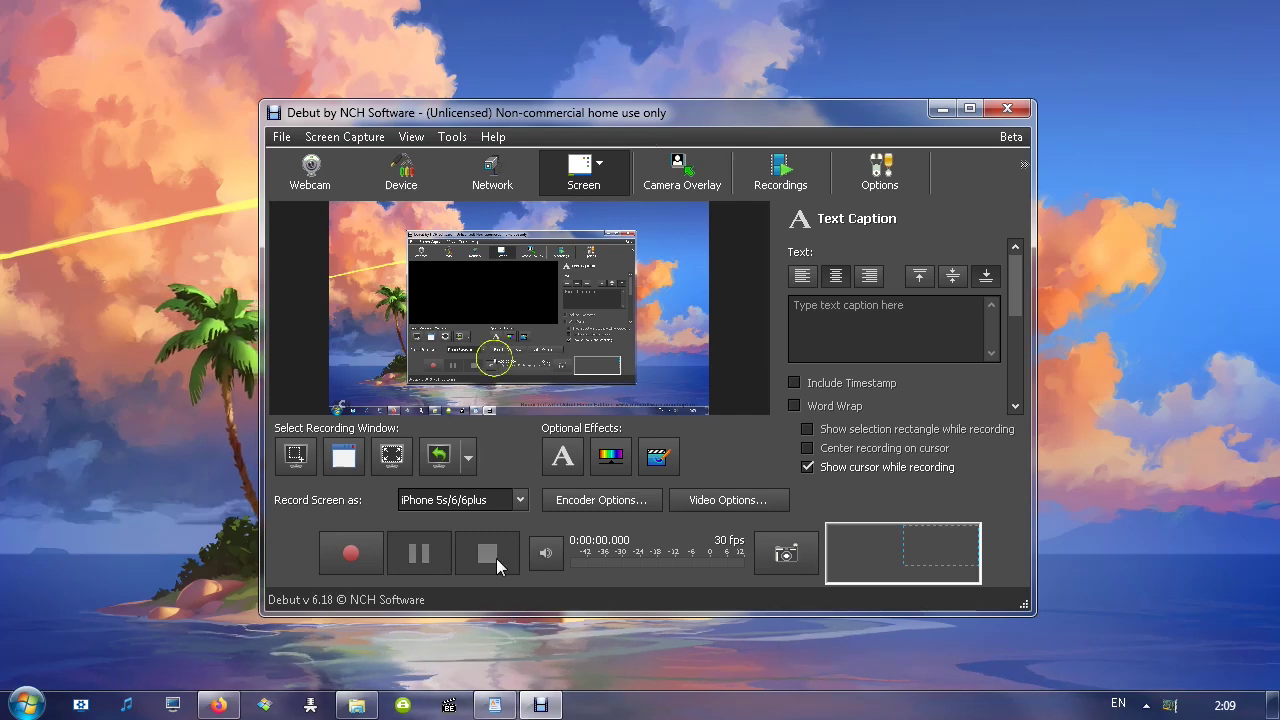
{"action": "left_click", "coordinate": [436, 500]}
{"action": "scroll", "coordinate": [456, 366], "scroll_direction": "down", "scroll_amount": 2}
{"action": "scroll", "coordinate": [446, 210], "scroll_direction": "up", "scroll_amount": 10}
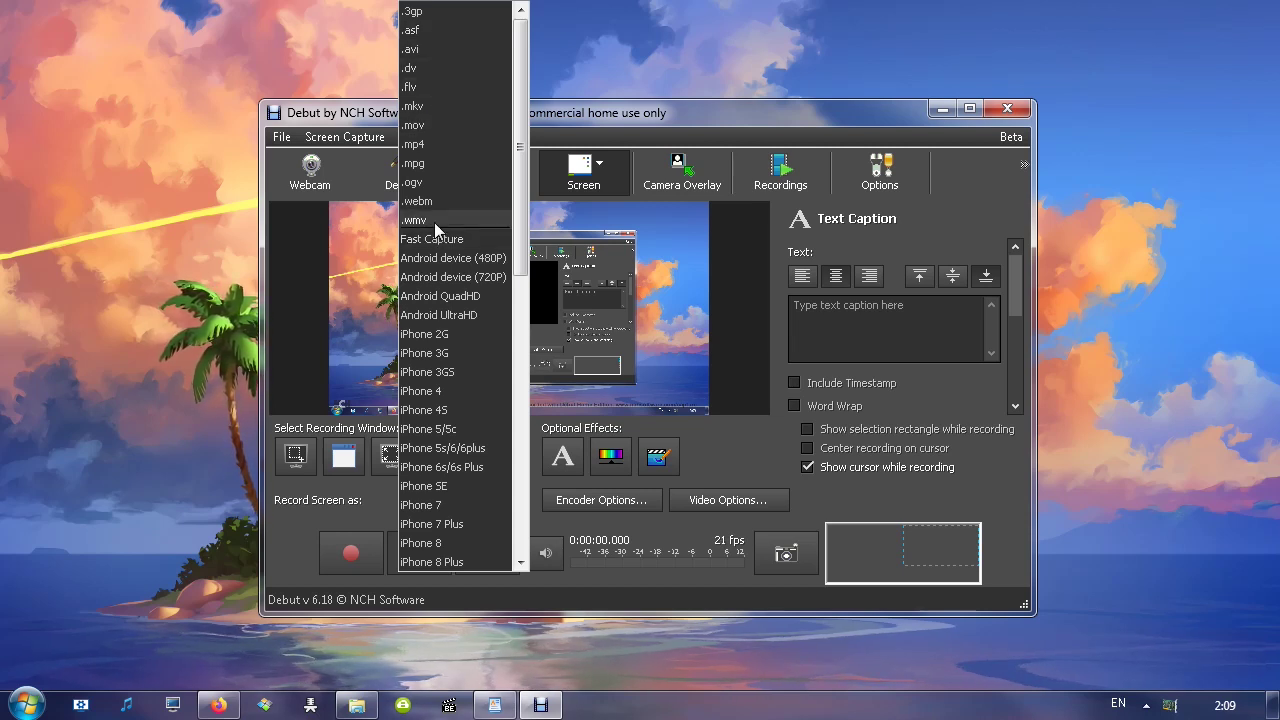
{"action": "left_click", "coordinate": [580, 122]}
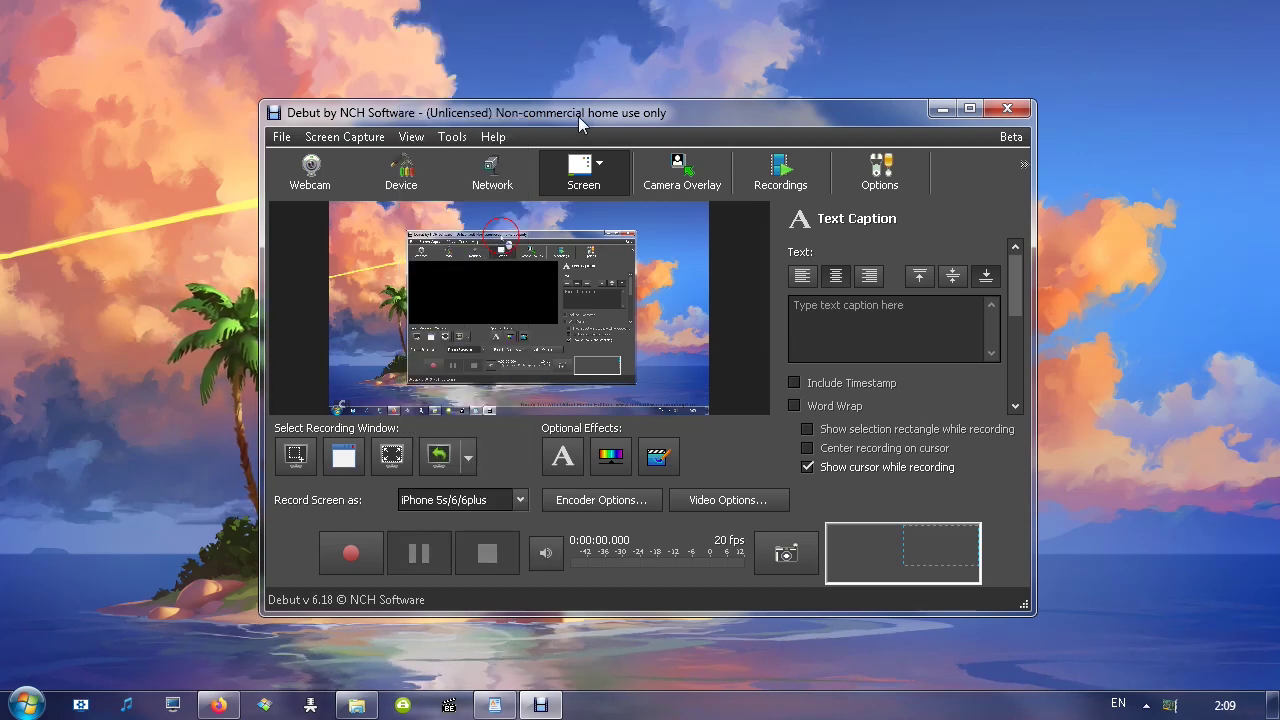
{"action": "left_click", "coordinate": [452, 138]}
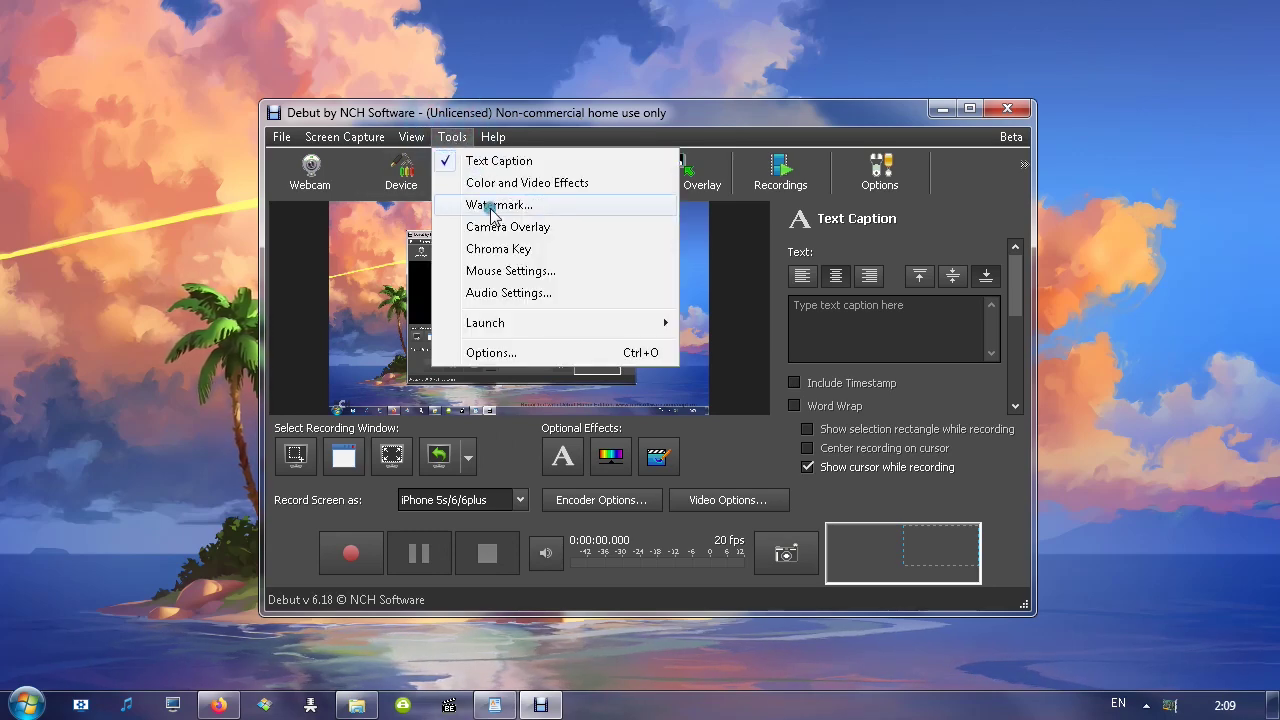
{"action": "left_click", "coordinate": [492, 205]}
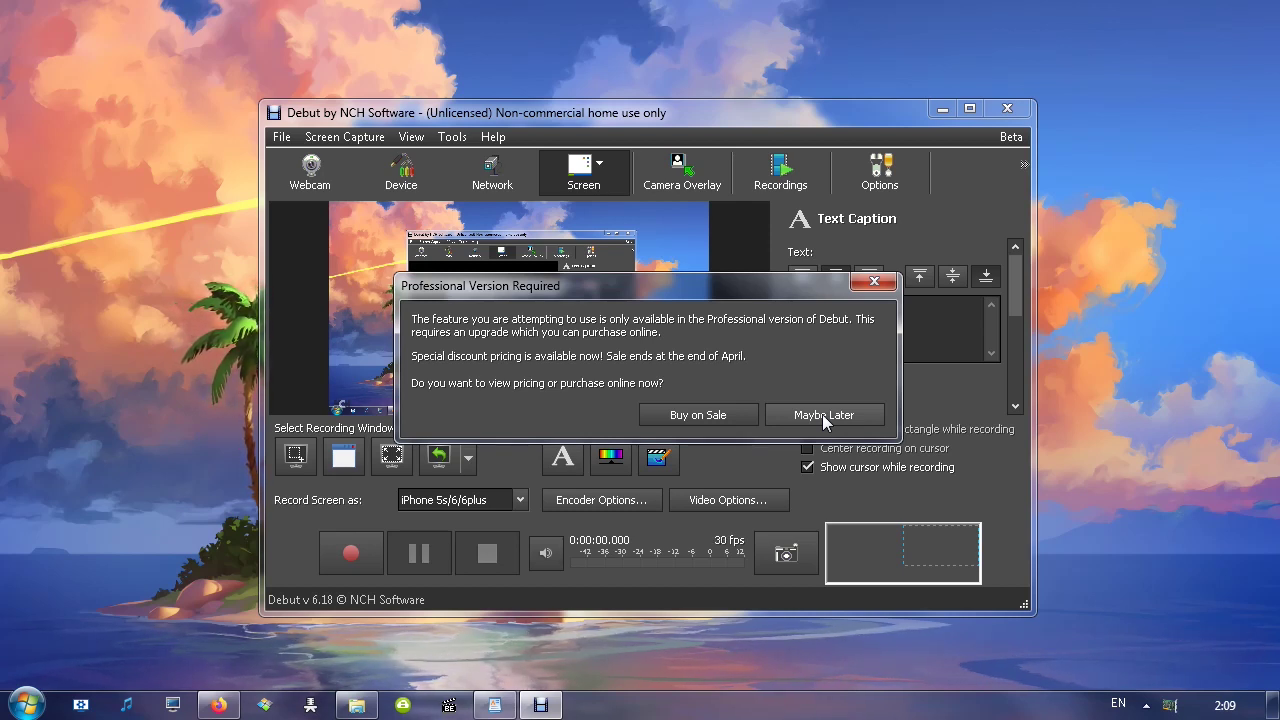
{"action": "left_click", "coordinate": [822, 414]}
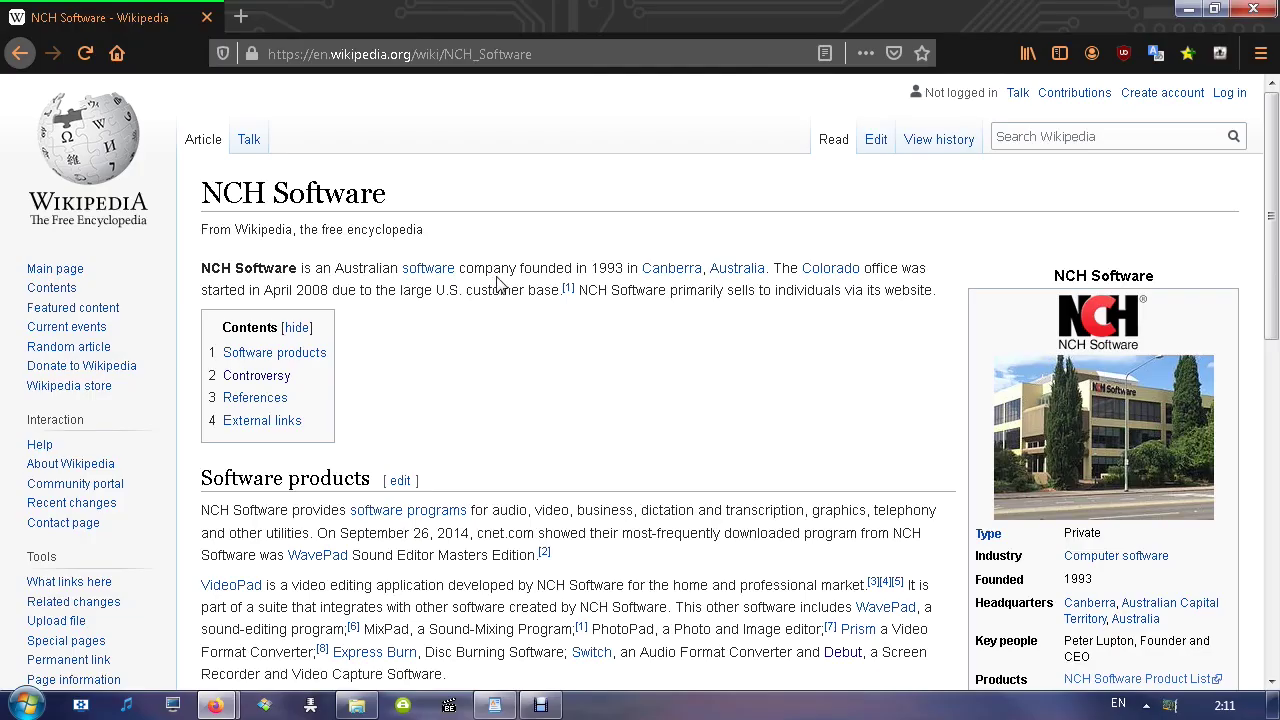
Jump to the Controversy section of the NCH Software article
{"action": "left_click", "coordinate": [241, 381]}
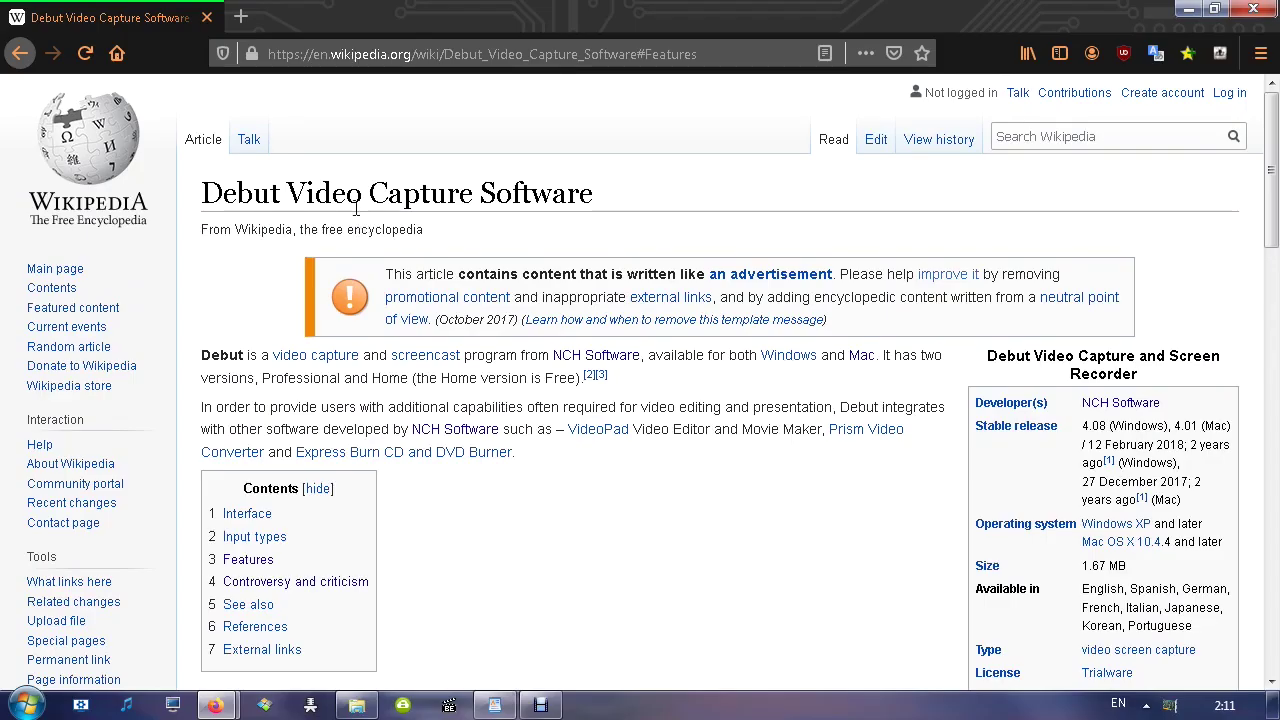
Jump to the Controversy and criticism section of the Debut article
{"action": "left_click", "coordinate": [266, 588]}
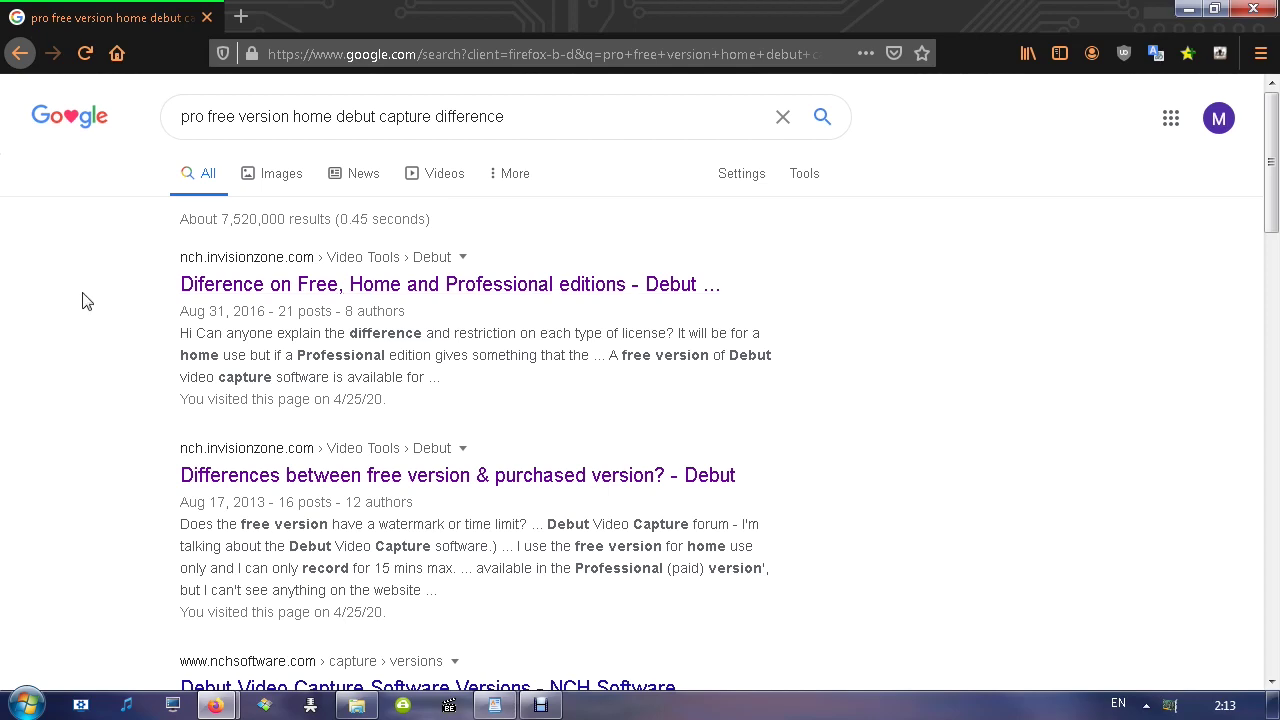
Open the top two Google results in new tabs and switch to the editions thread
{"action": "middle_click", "coordinate": [211, 290]}
{"action": "middle_click", "coordinate": [194, 474]}
{"action": "left_click", "coordinate": [333, 14]}
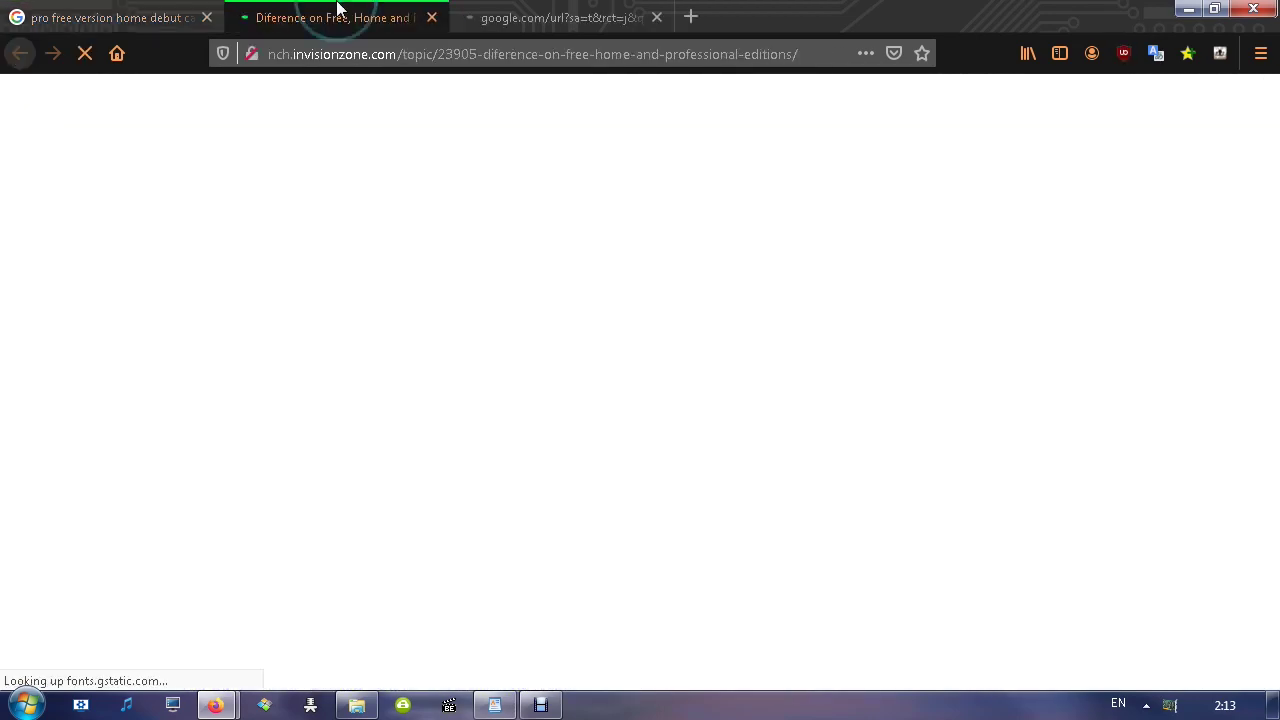
Read down the Free, Home and Professional editions thread to the 2016 watermarked-trial complaint
{"action": "scroll", "coordinate": [330, 390], "scroll_direction": "down", "scroll_amount": 5}
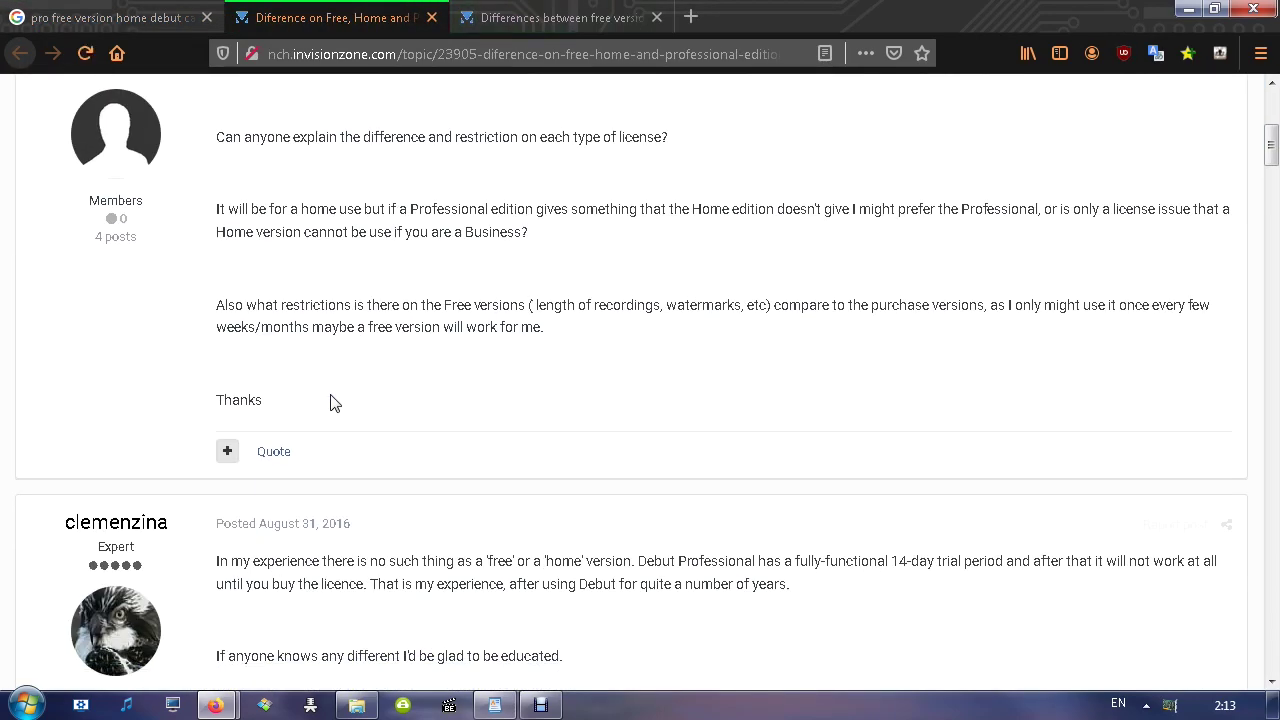
{"action": "scroll", "coordinate": [346, 391], "scroll_direction": "down", "scroll_amount": 3}
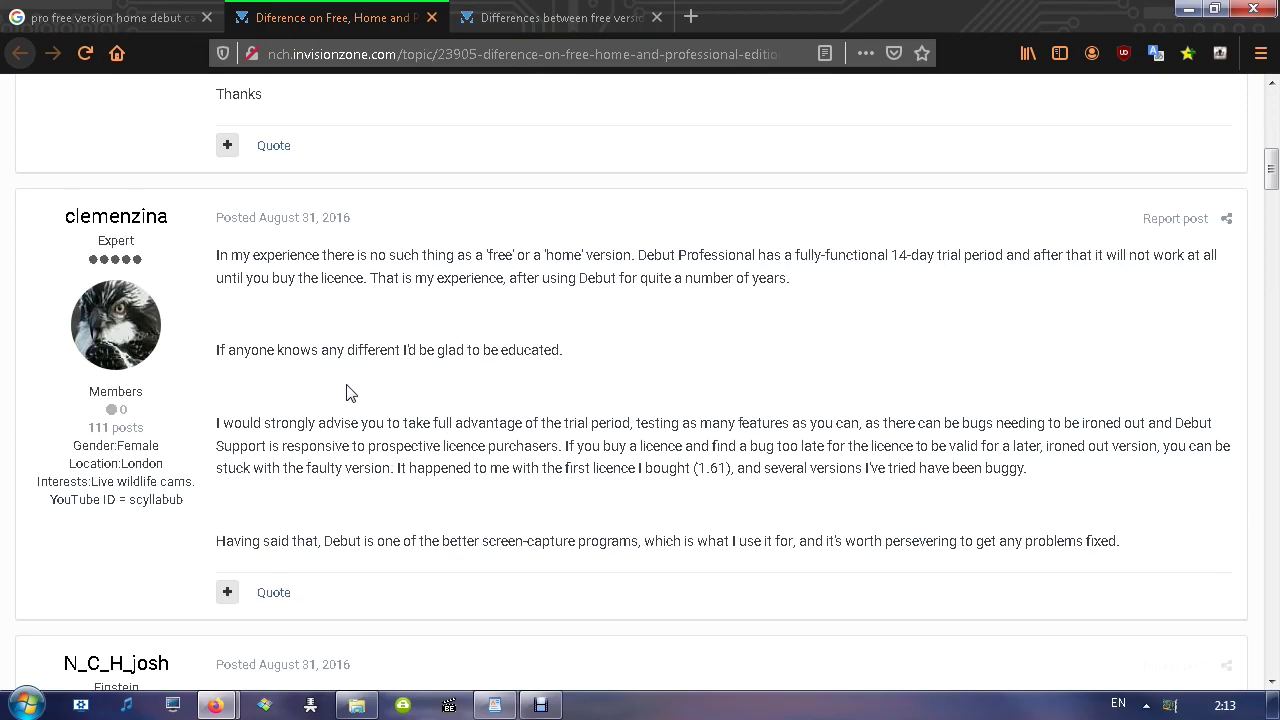
{"action": "scroll", "coordinate": [346, 391], "scroll_direction": "down", "scroll_amount": 5}
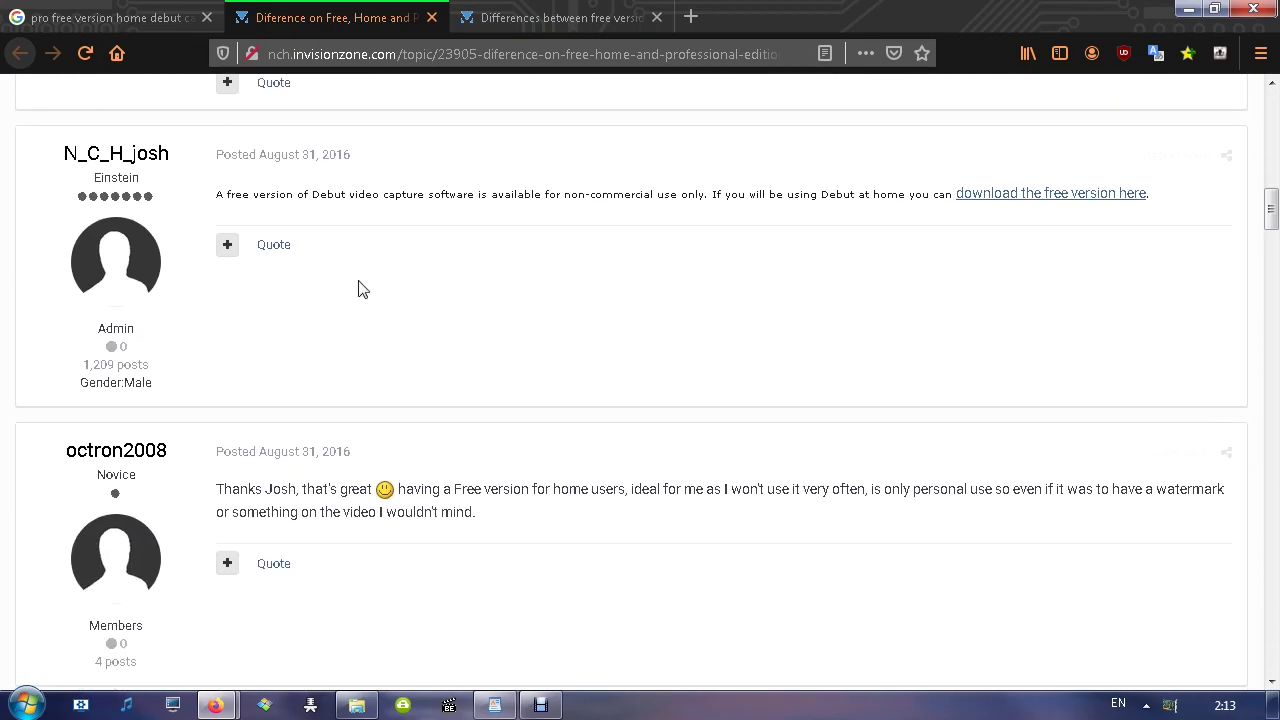
{"action": "scroll", "coordinate": [420, 277], "scroll_direction": "down", "scroll_amount": 5}
{"action": "scroll", "coordinate": [296, 290], "scroll_direction": "down", "scroll_amount": 5}
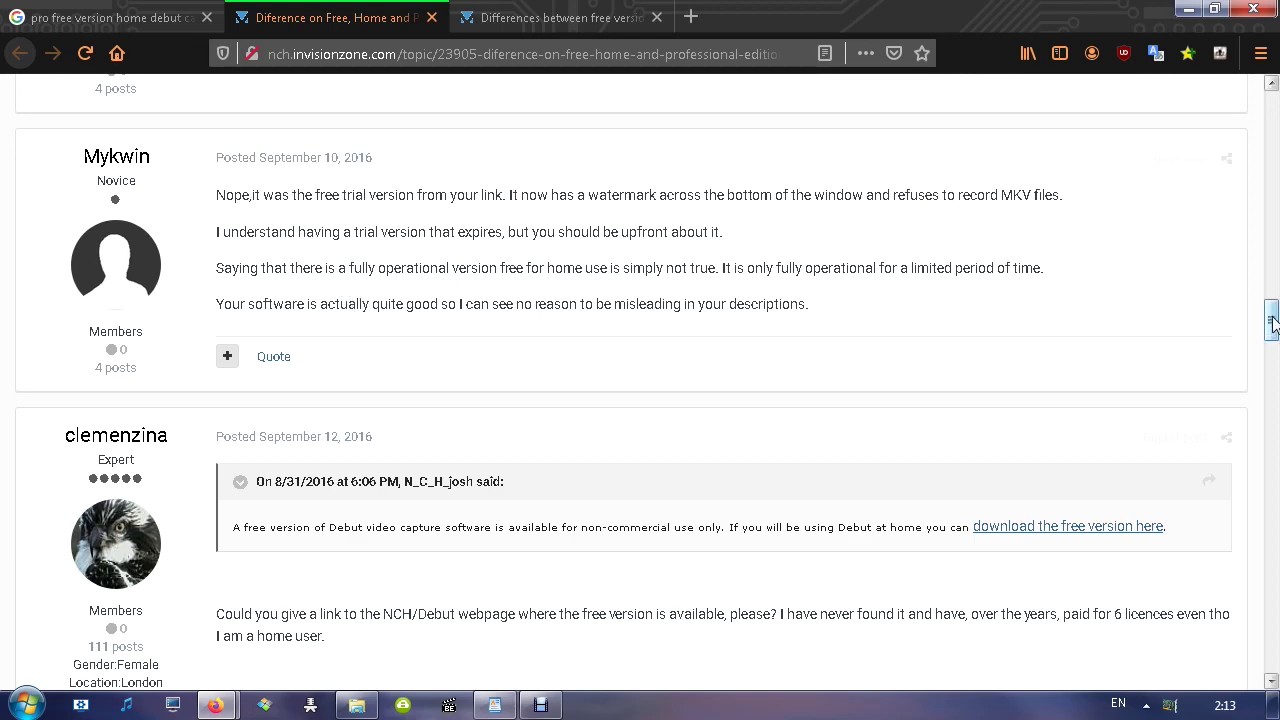
Close the editions thread and skim the free-versus-purchased thread to the 'bait & switch' complaint
{"action": "key", "text": "ctrl+w"}
{"action": "scroll", "coordinate": [912, 519], "scroll_direction": "down", "scroll_amount": 4}
{"action": "scroll", "coordinate": [912, 519], "scroll_direction": "down", "scroll_amount": 5}
{"action": "scroll", "coordinate": [549, 411], "scroll_direction": "up", "scroll_amount": 3}
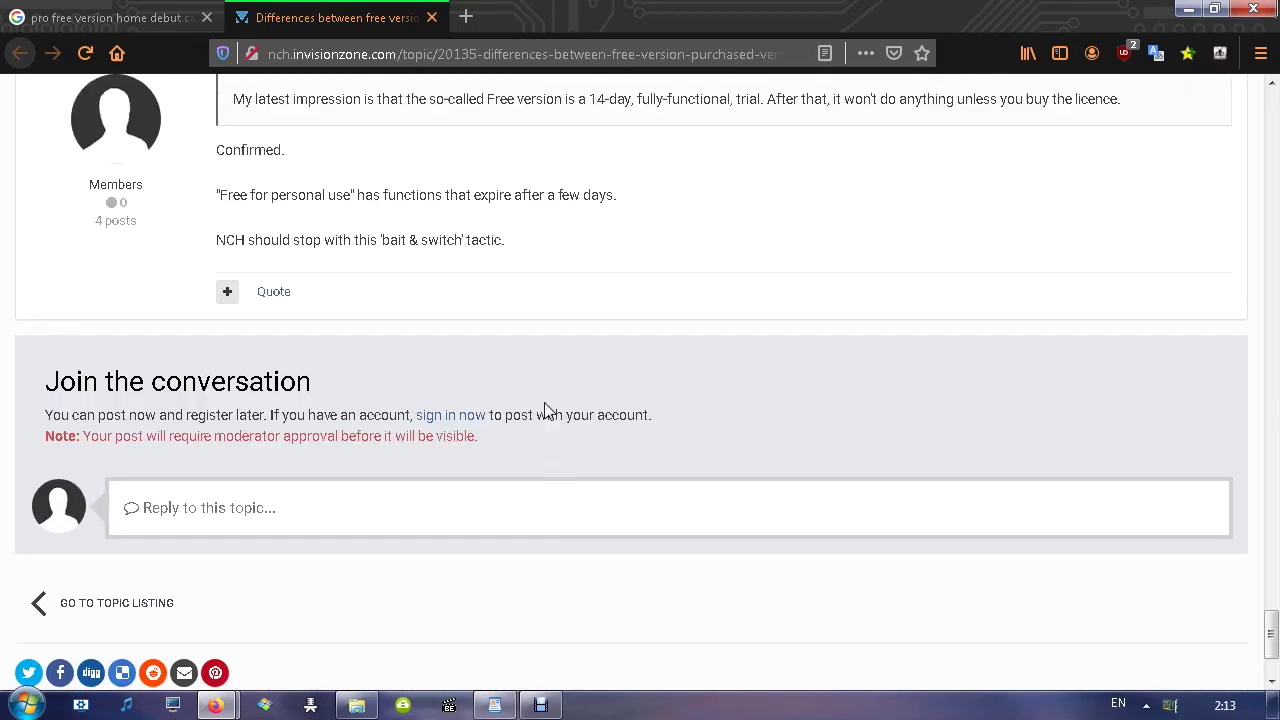